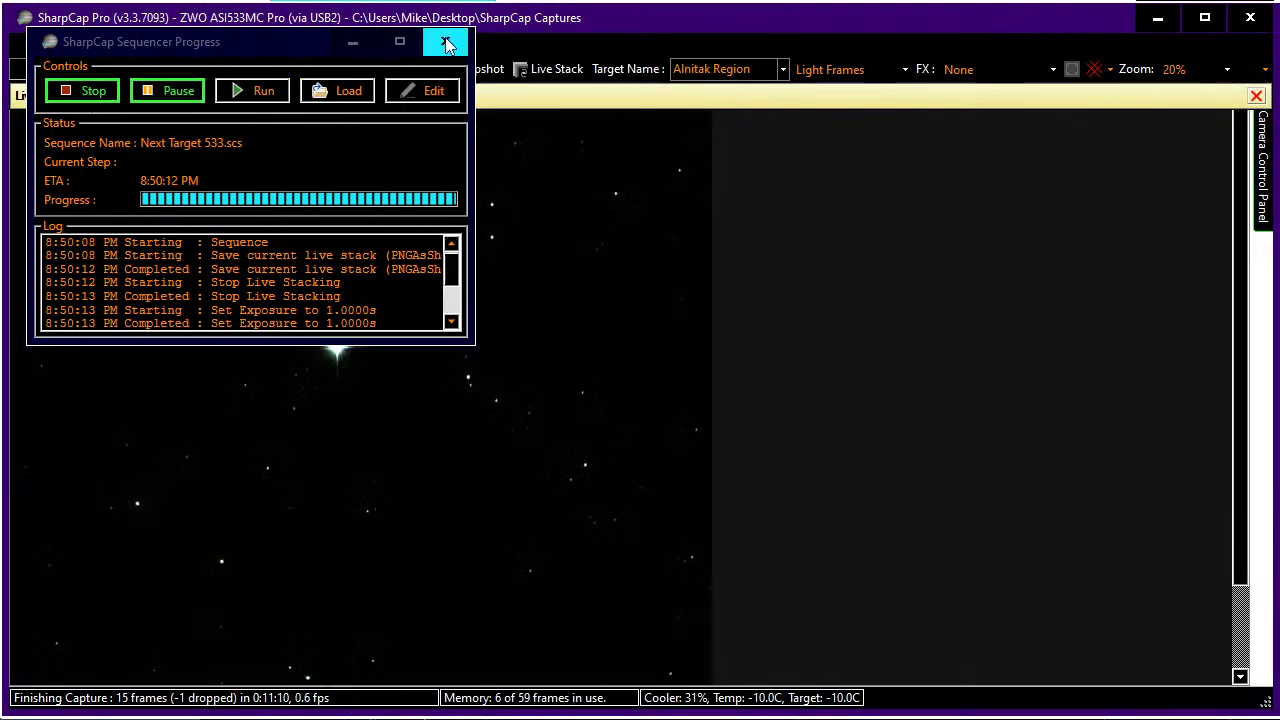
- Close the sequencer progress window and switch to Stellarium
{"action": "left_click", "coordinate": [446, 44]}
{"action": "key", "text": "alt+Tab"}
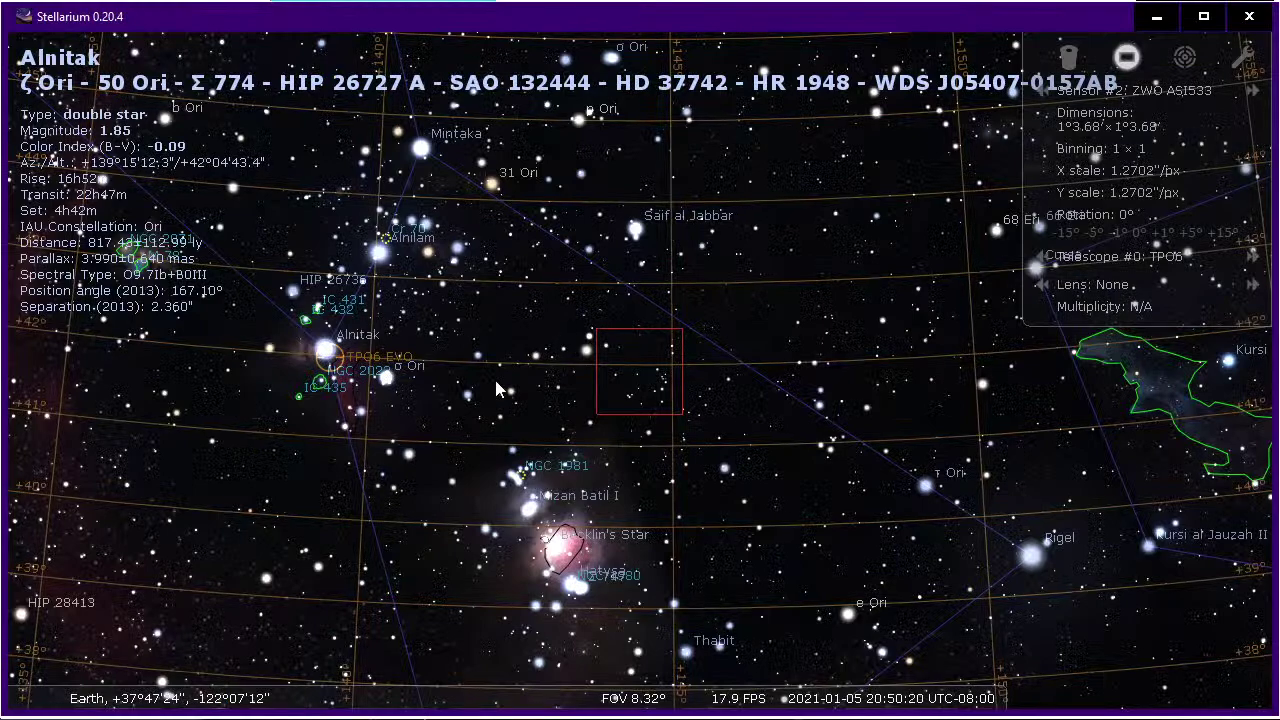
- Try to select the Orion Nebula by picking it directly on the sky map
{"action": "left_click", "coordinate": [557, 553]}
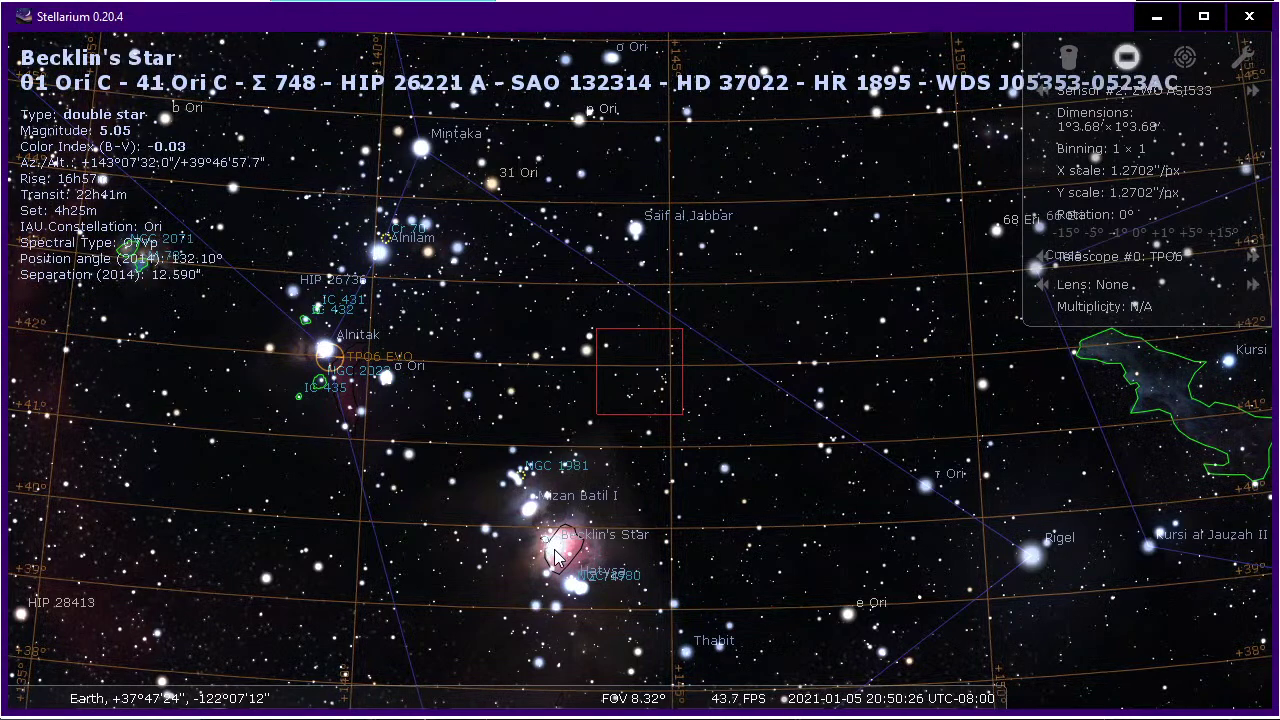
{"action": "left_click", "coordinate": [561, 557]}
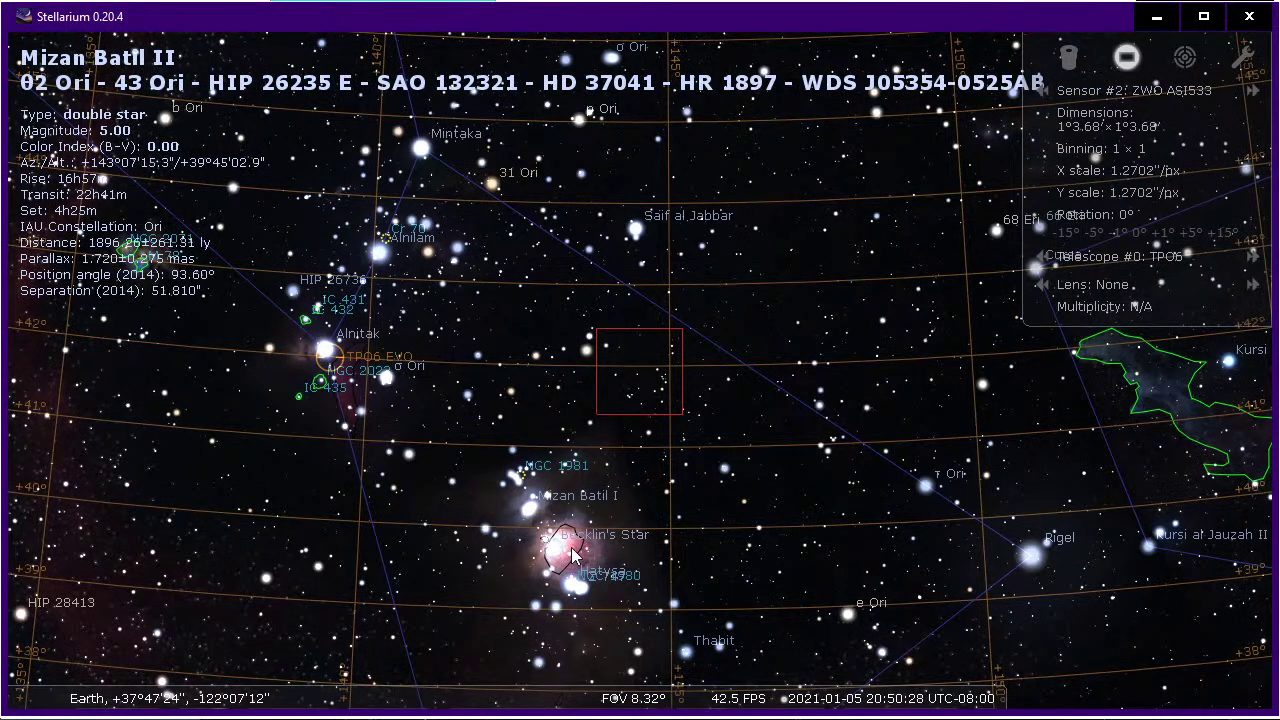
{"action": "left_click", "coordinate": [573, 555]}
{"action": "left_click", "coordinate": [552, 560]}
{"action": "left_click", "coordinate": [549, 560]}
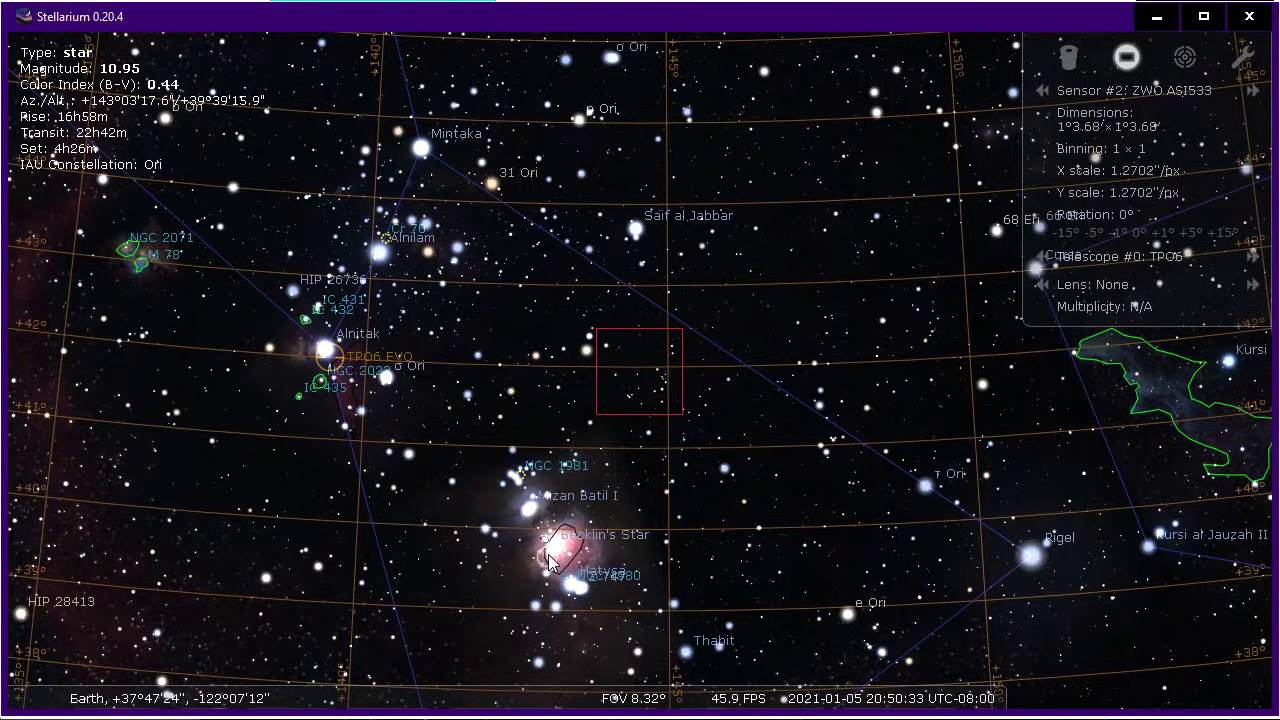
- Find M42 with the object search and centre the sky map on it
{"action": "key", "text": "ctrl+f"}
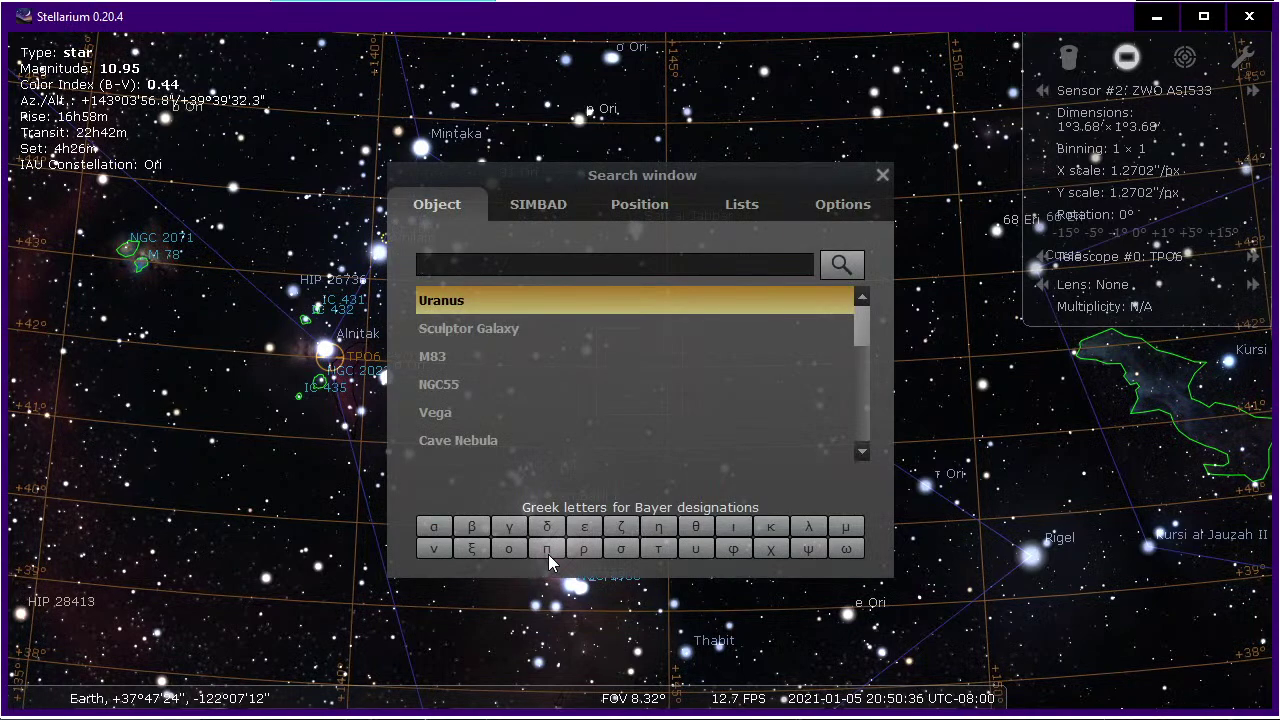
{"action": "type", "text": "m42"}
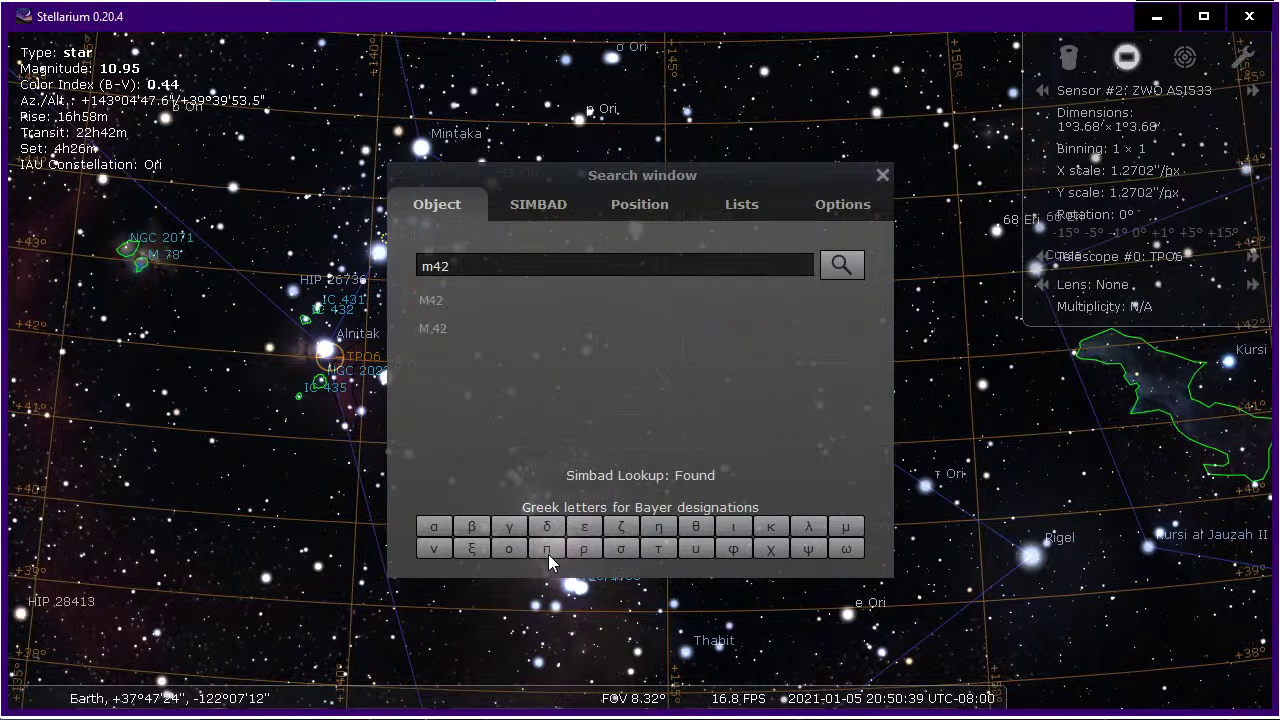
{"action": "key", "text": "Return"}
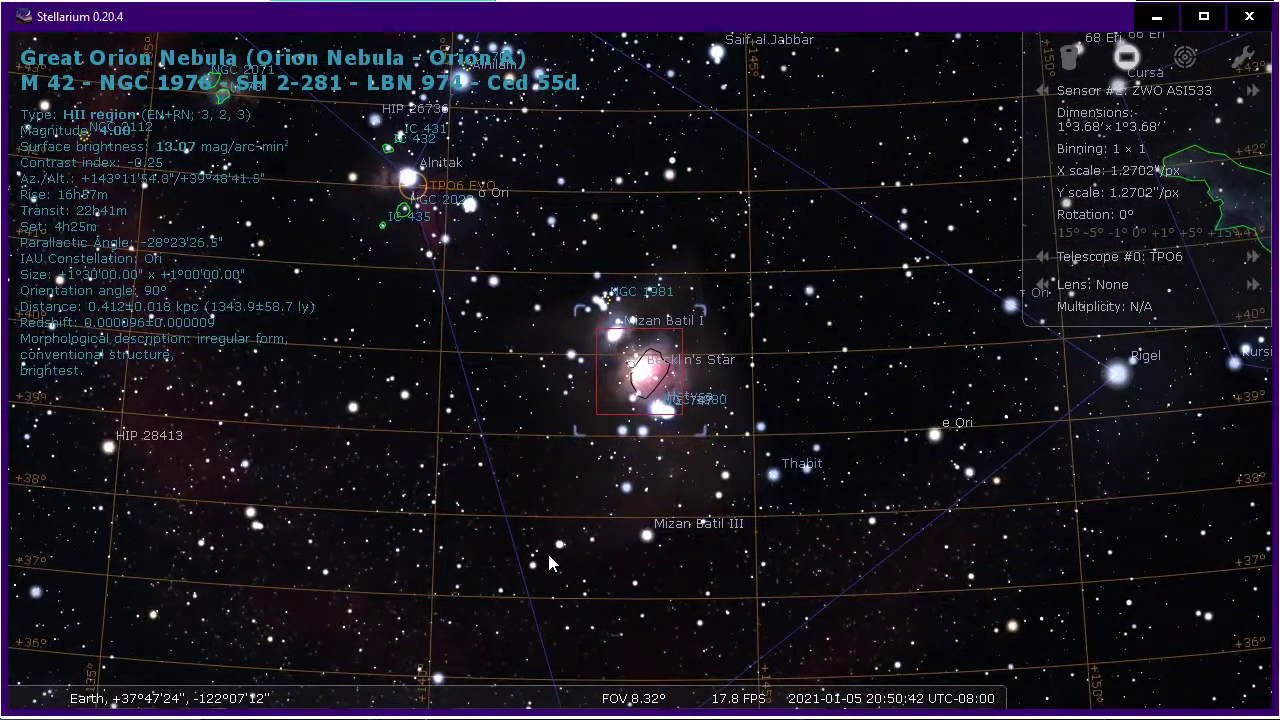
- Switch back to SharpCap, run the recent sequence Start Imaging 533.scs and close its progress window
{"action": "key", "text": "alt+Tab"}
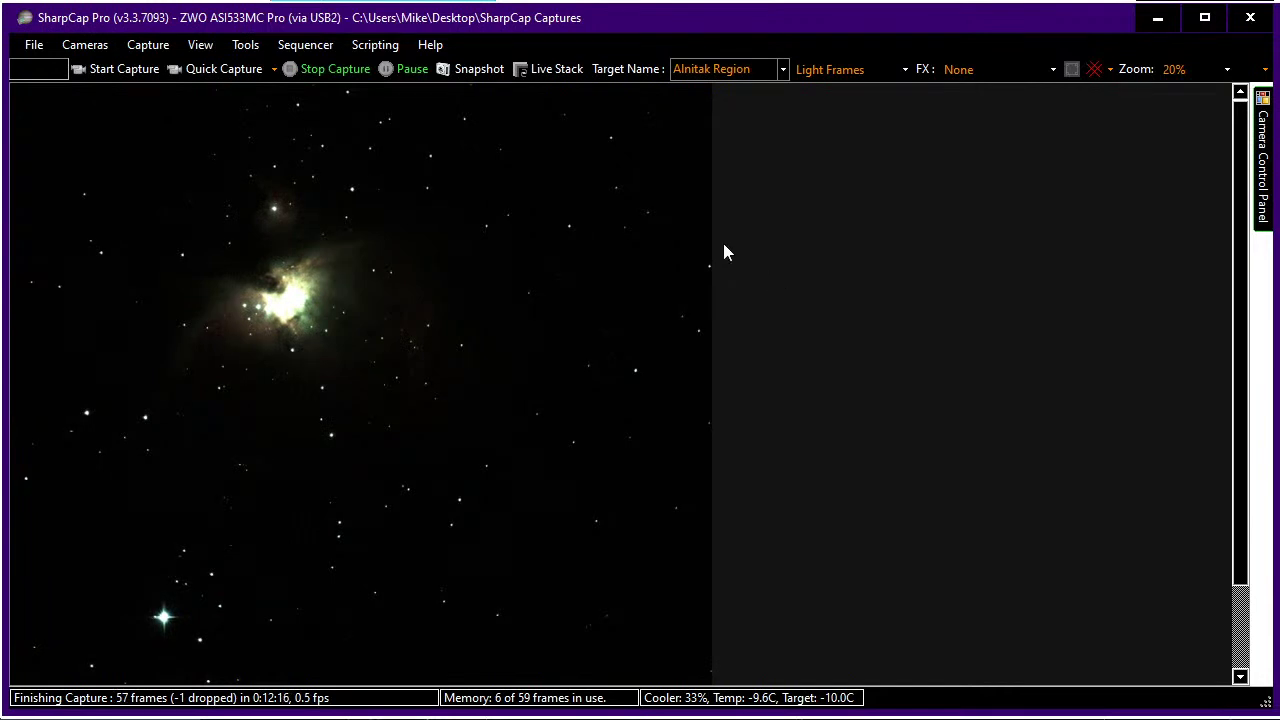
{"action": "left_click", "coordinate": [305, 45]}
{"action": "mouse_move", "coordinate": [351, 155]}
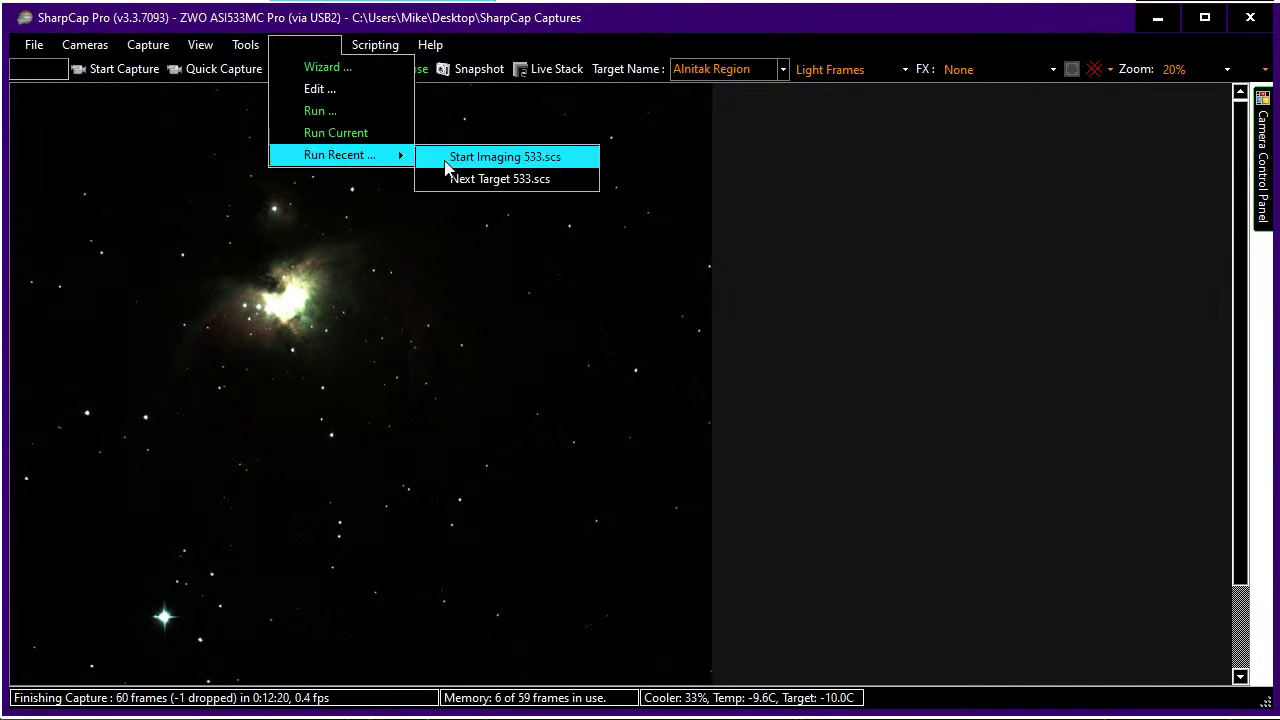
{"action": "left_click", "coordinate": [481, 160]}
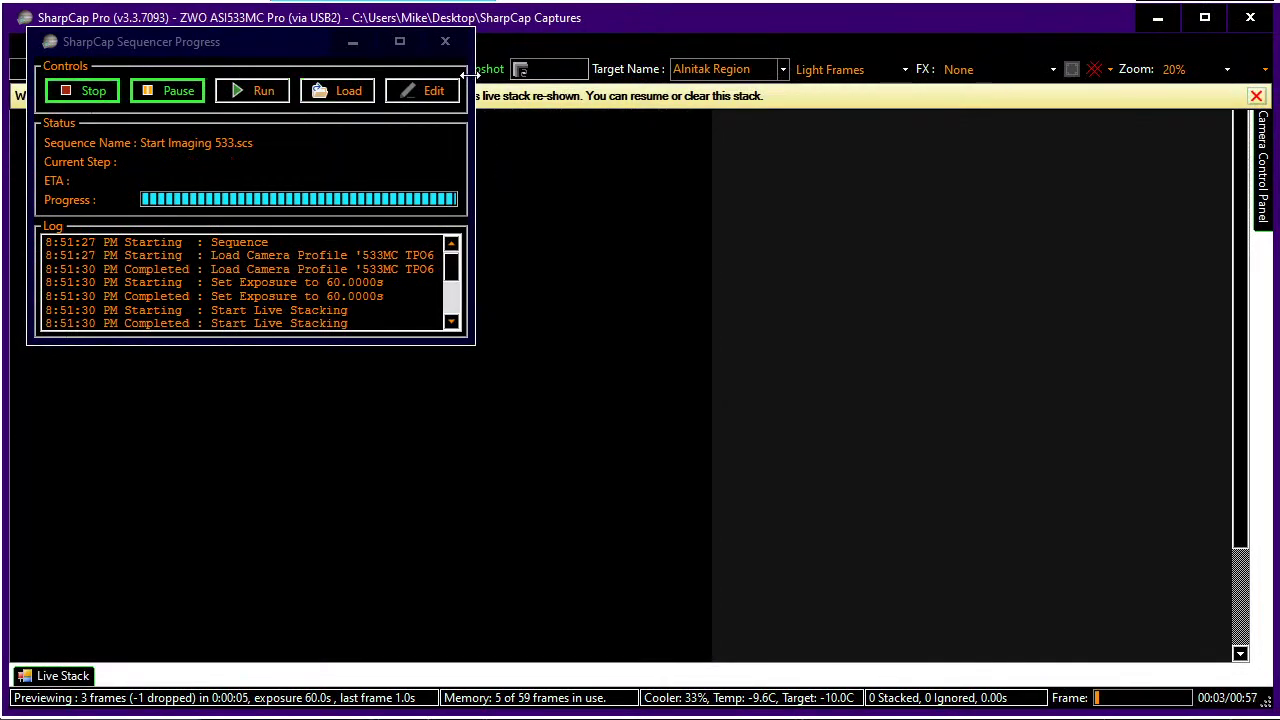
{"action": "left_click", "coordinate": [447, 44]}
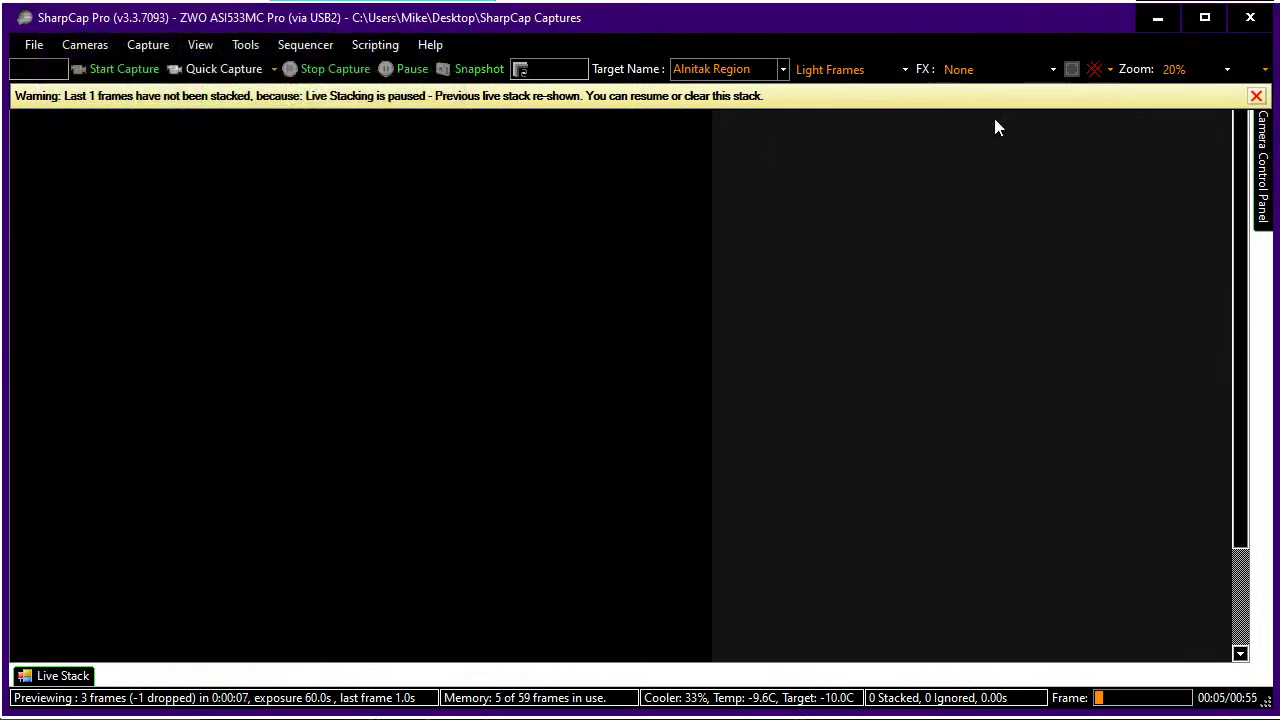
- Set the camera exposure to 16 s
{"action": "mouse_move", "coordinate": [1265, 188]}
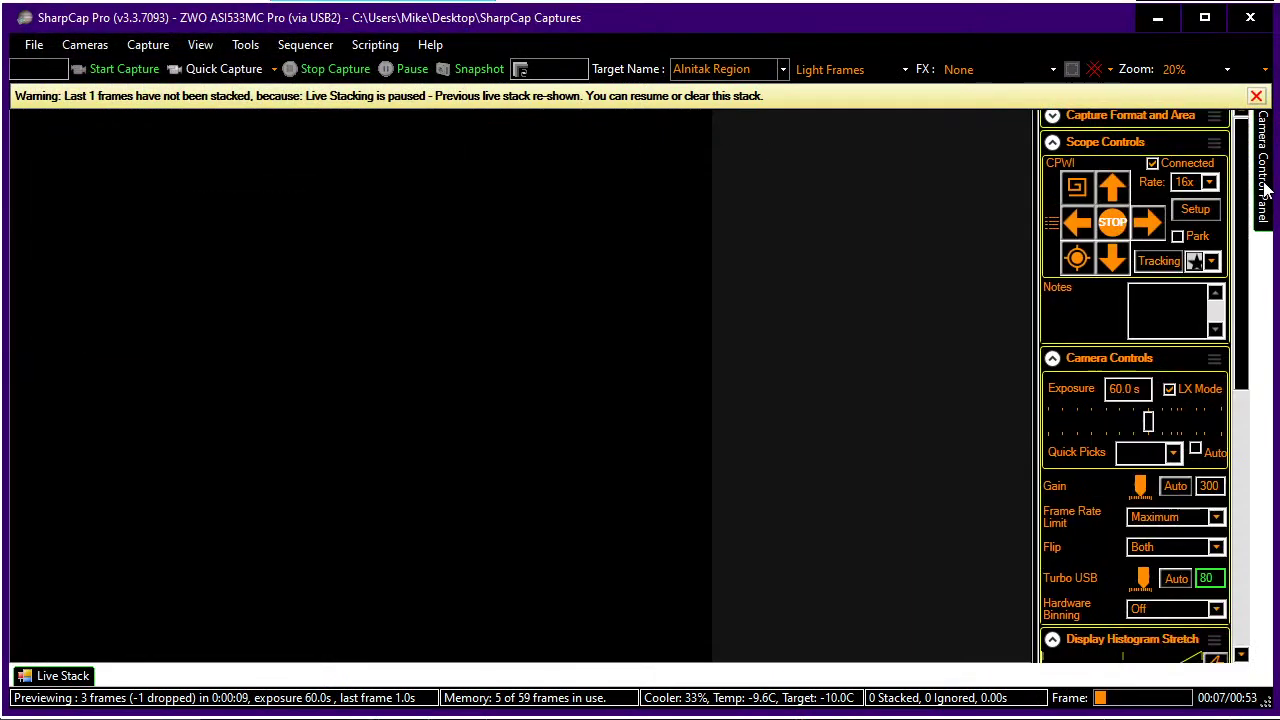
{"action": "left_click", "coordinate": [1078, 419]}
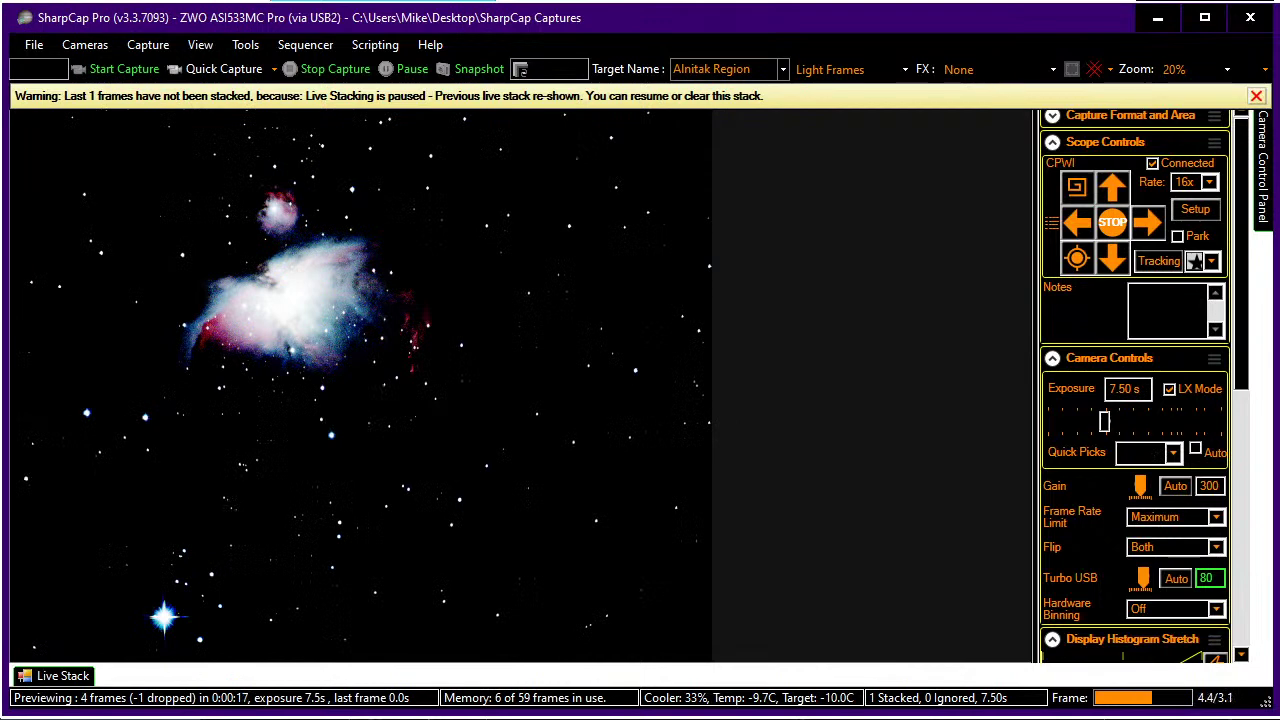
{"action": "left_click", "coordinate": [1125, 389]}
{"action": "type", "text": "16"}
{"action": "key", "text": "Return"}
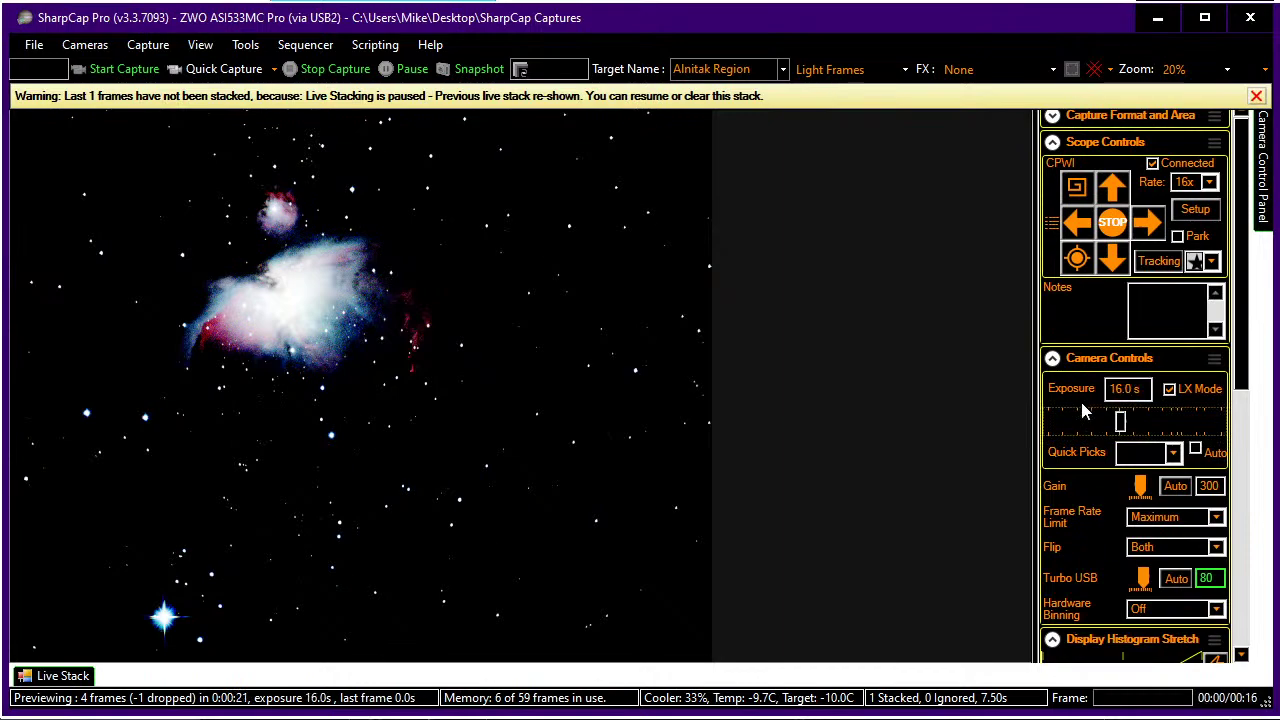
- Load the -10.0C dark of 25 frames from the 16.0s gain_300 folder as the dark to subtract
{"action": "scroll", "coordinate": [1100, 510], "scroll_direction": "down", "scroll_amount": 3}
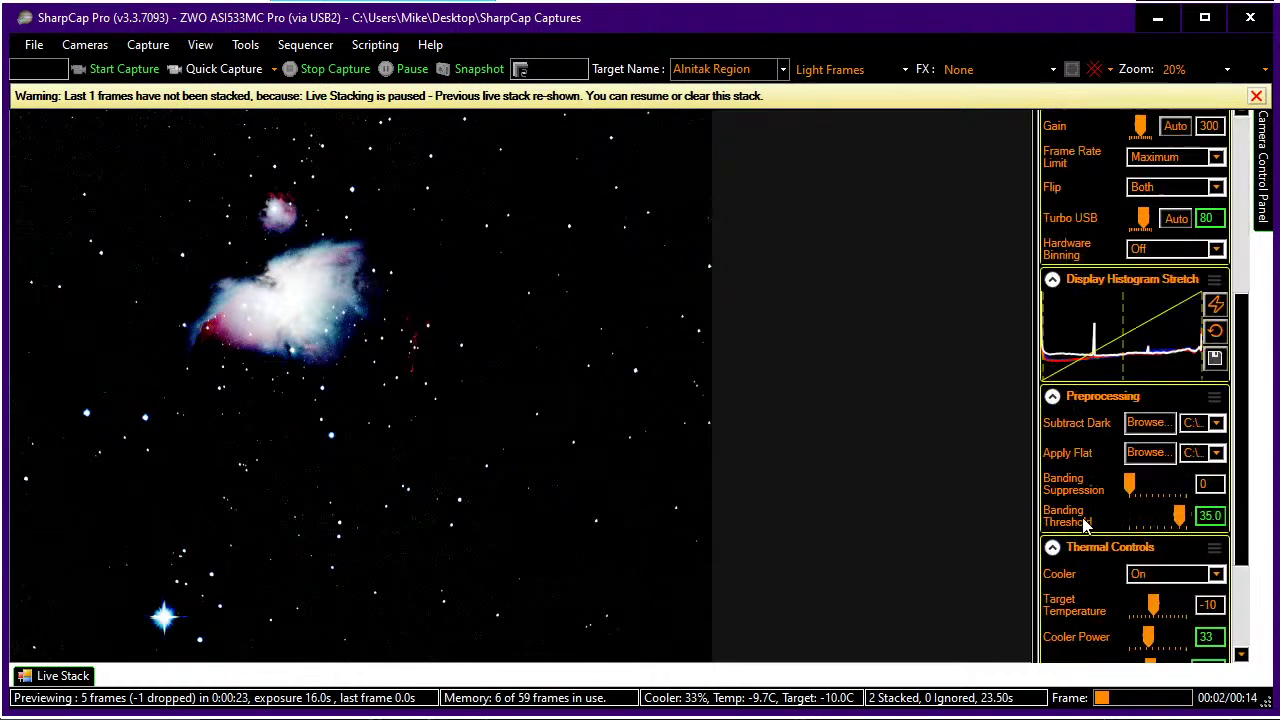
{"action": "left_click", "coordinate": [1150, 423]}
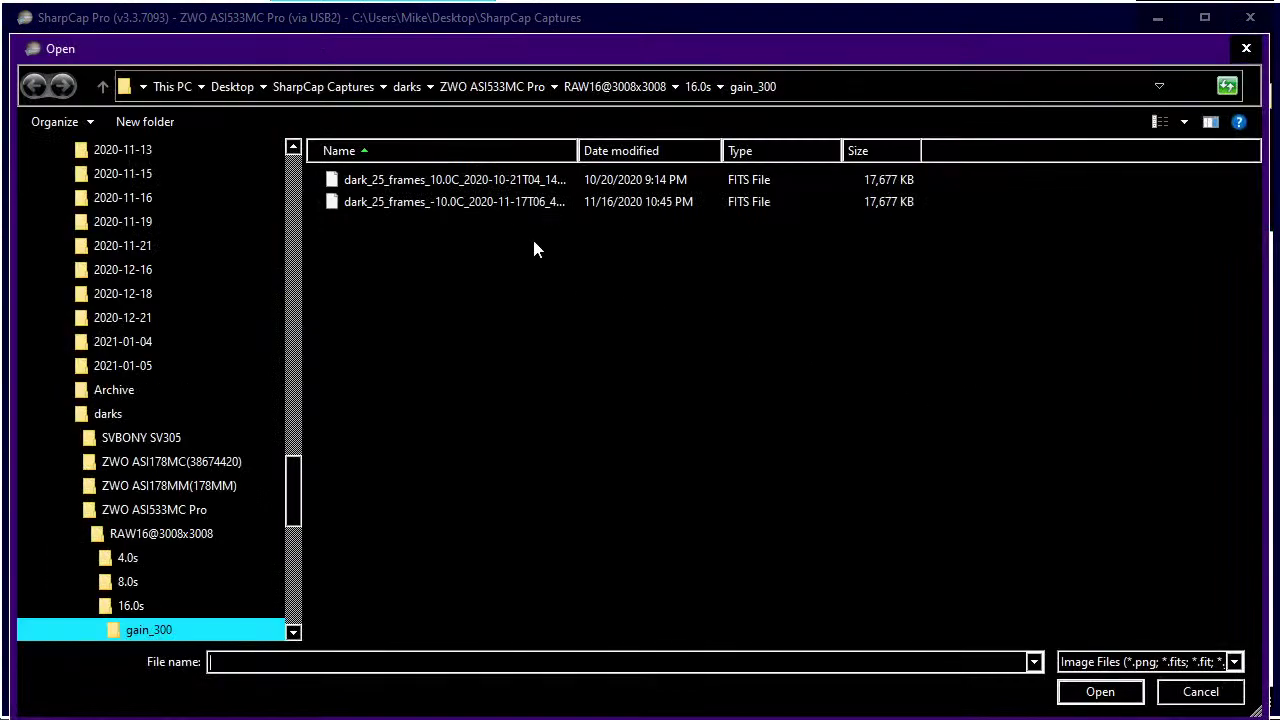
{"action": "double_click", "coordinate": [505, 202]}
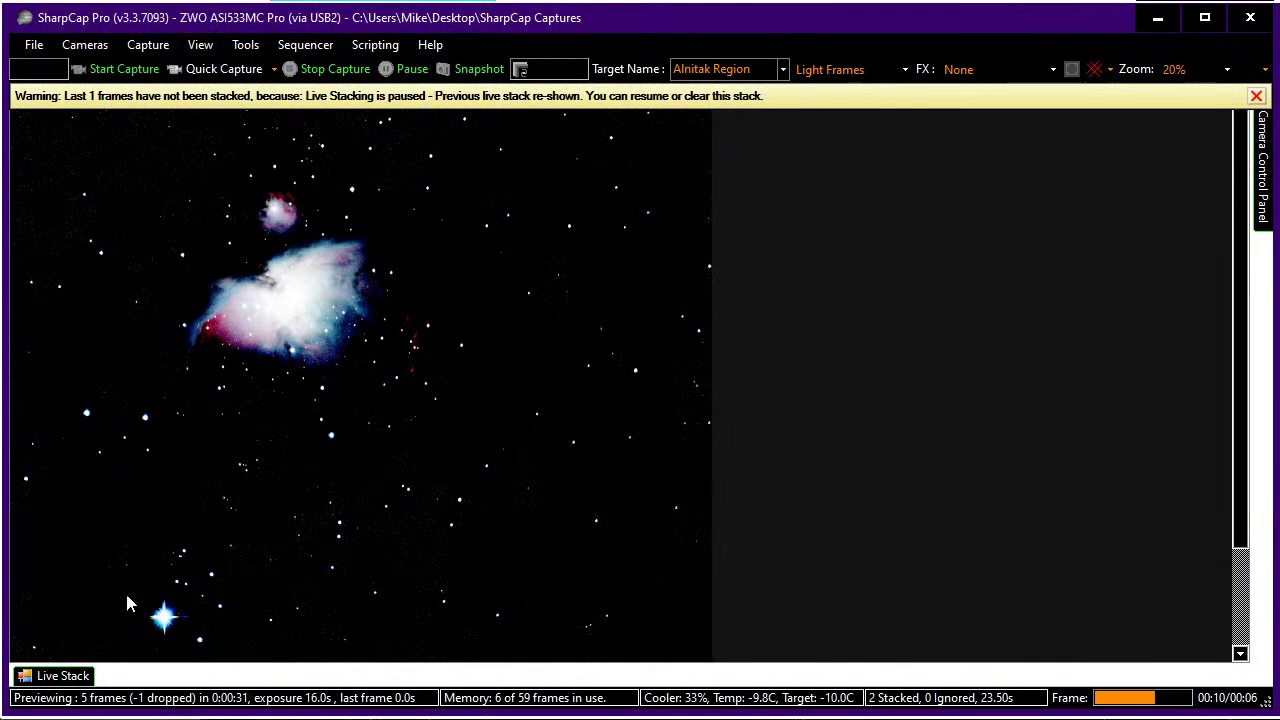
- Clear the live stack to start over with the new exposure and dismiss the notification
{"action": "left_click", "coordinate": [86, 675]}
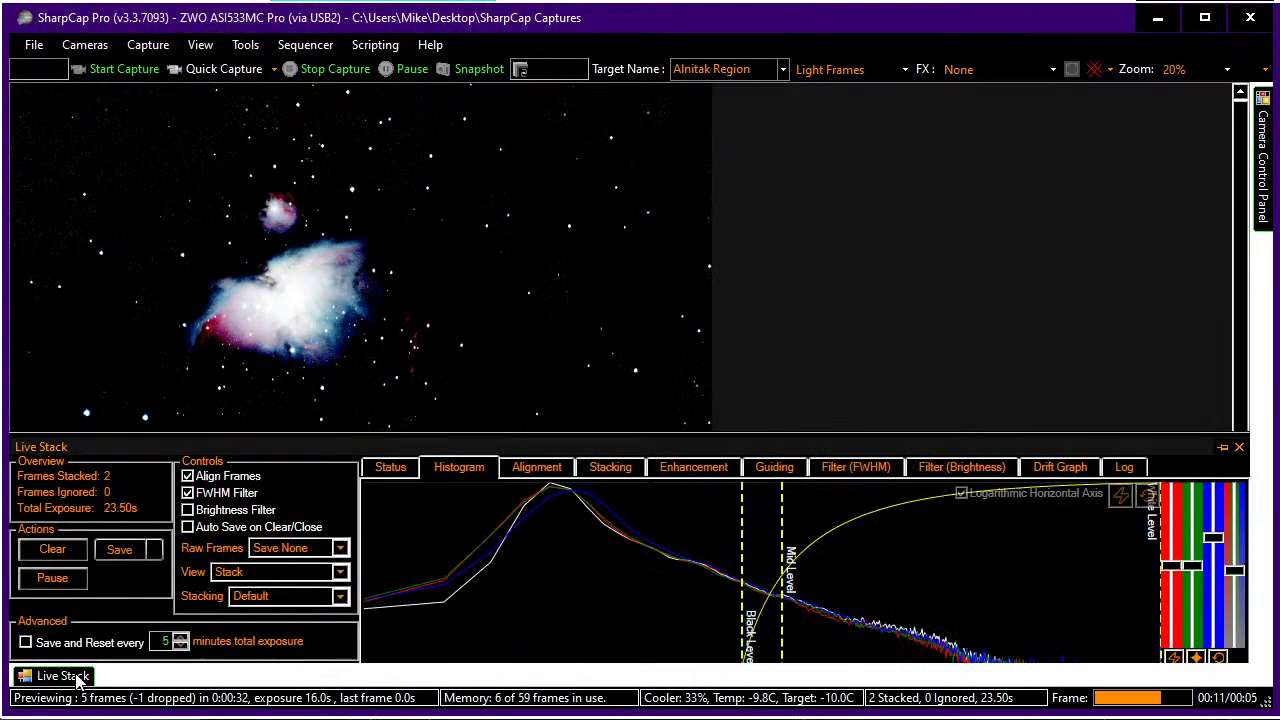
{"action": "left_click", "coordinate": [55, 552]}
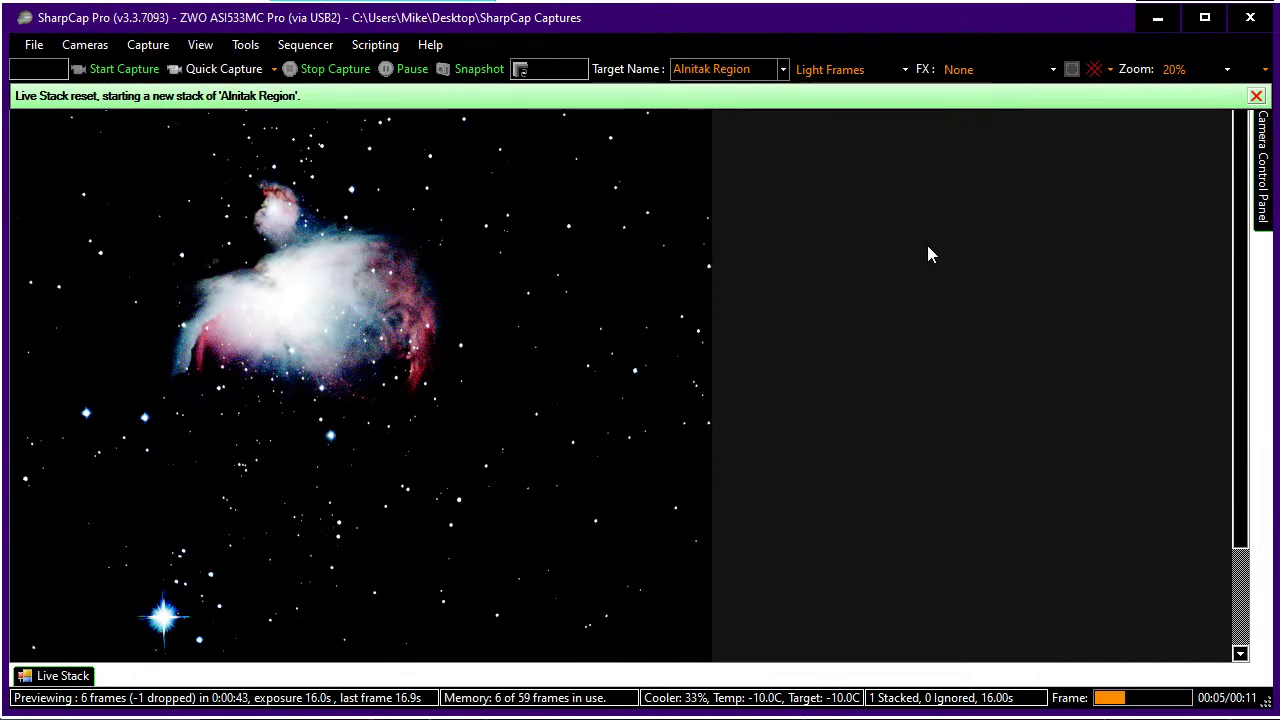
{"action": "left_click", "coordinate": [1256, 96]}
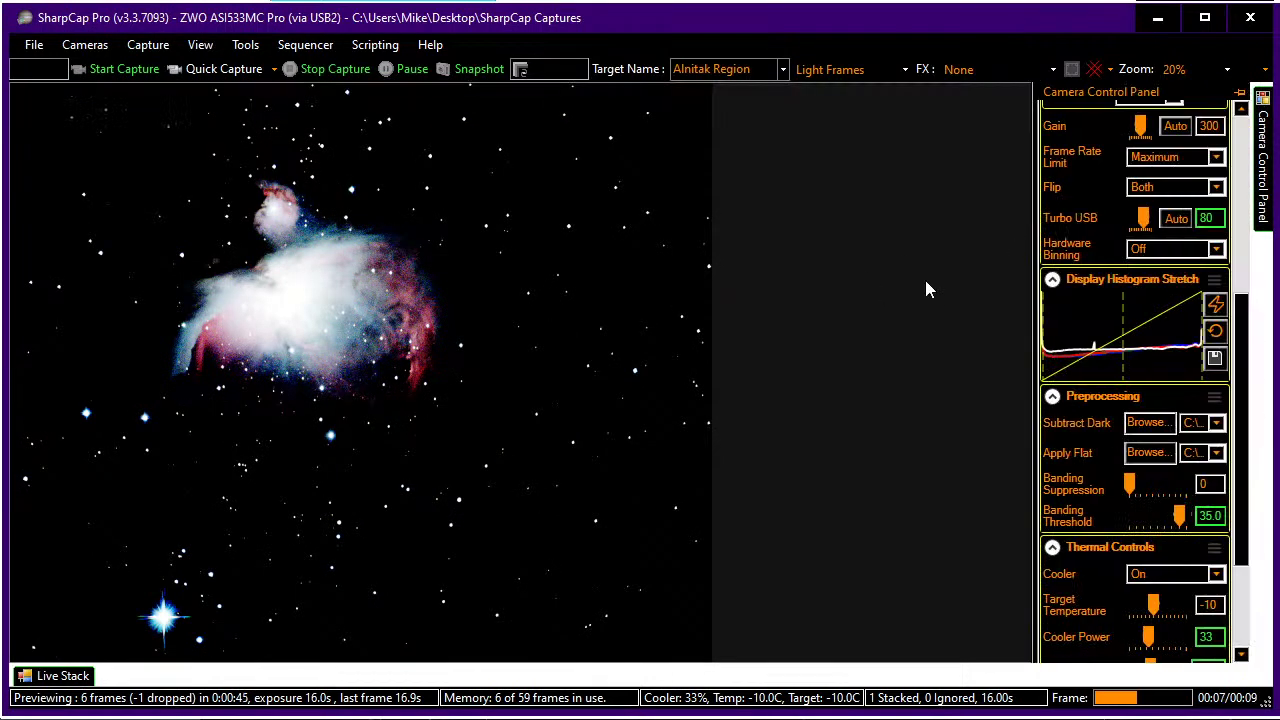
- Lower the live stack's histogram black level to about the peak of the curves to bring out faint nebulosity
{"action": "left_click", "coordinate": [58, 677]}
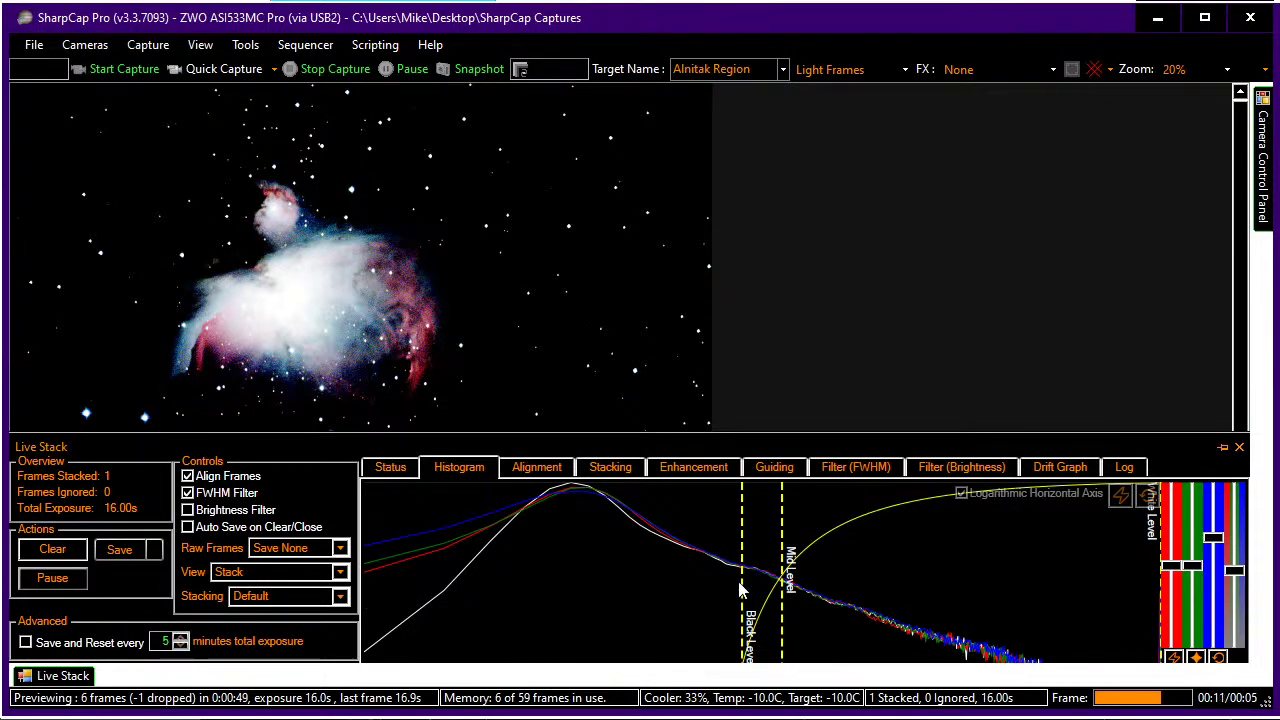
{"action": "left_click_drag", "start_coordinate": [741, 590], "coordinate": [571, 558]}
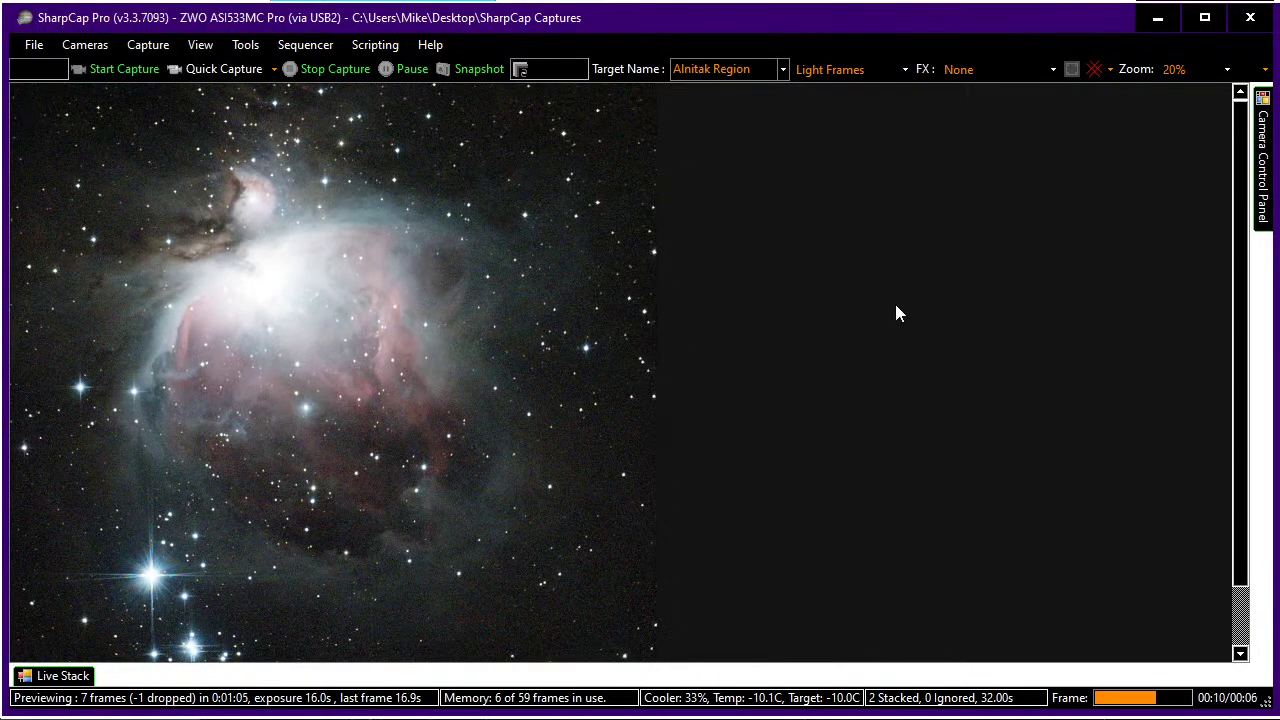
{"action": "scroll", "coordinate": [897, 314], "scroll_direction": "down", "scroll_amount": 1}
{"action": "scroll", "coordinate": [897, 314], "scroll_direction": "up", "scroll_amount": 1}
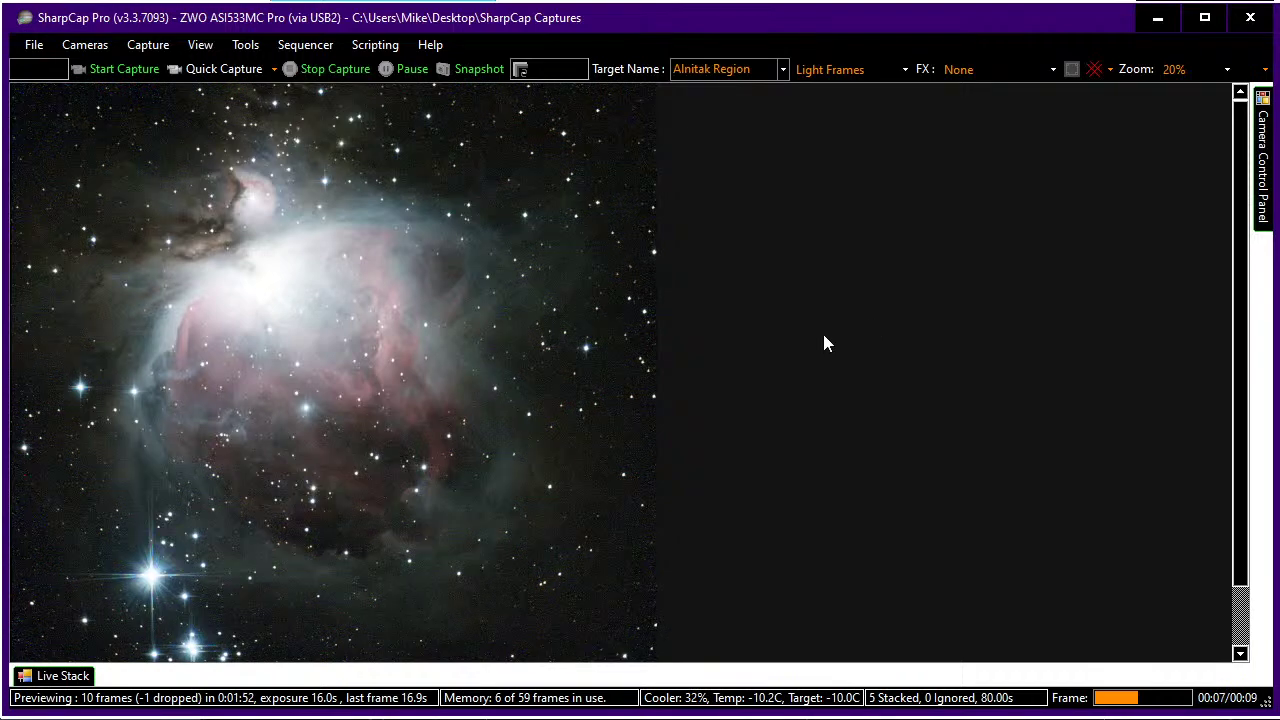
{"action": "scroll", "coordinate": [816, 348], "scroll_direction": "down", "scroll_amount": 2}
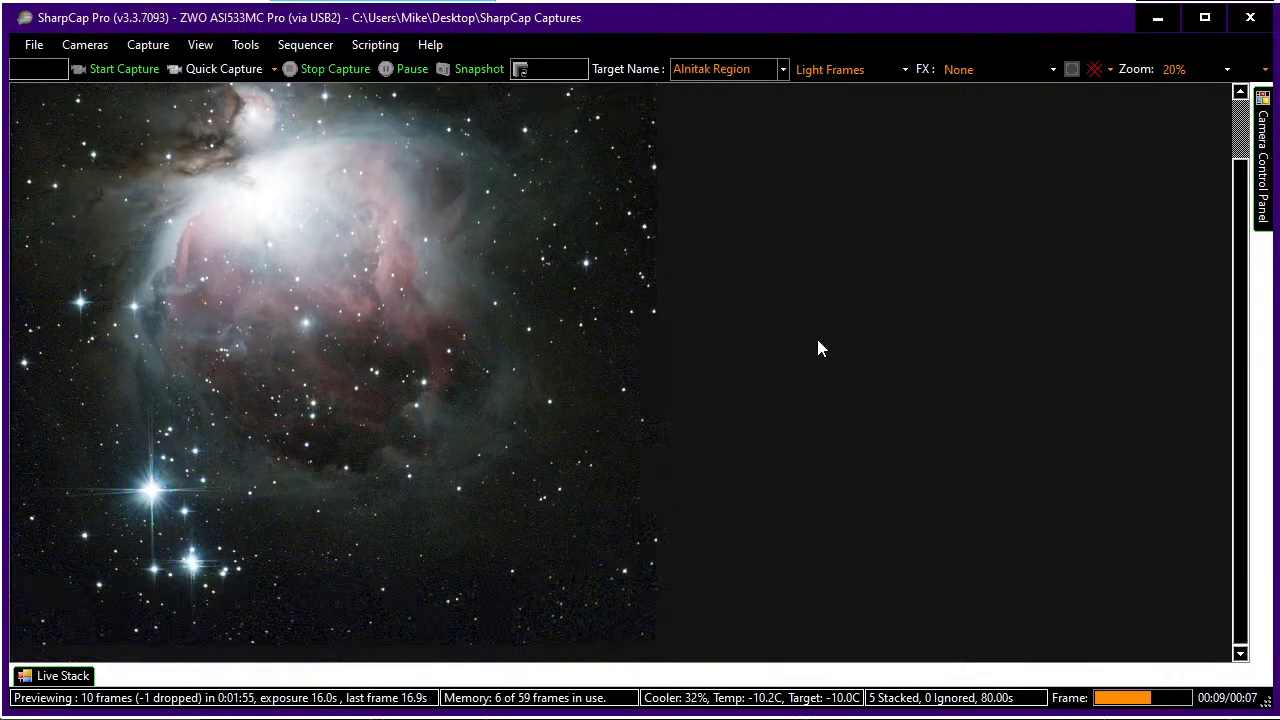
{"action": "scroll", "coordinate": [818, 348], "scroll_direction": "up", "scroll_amount": 2}
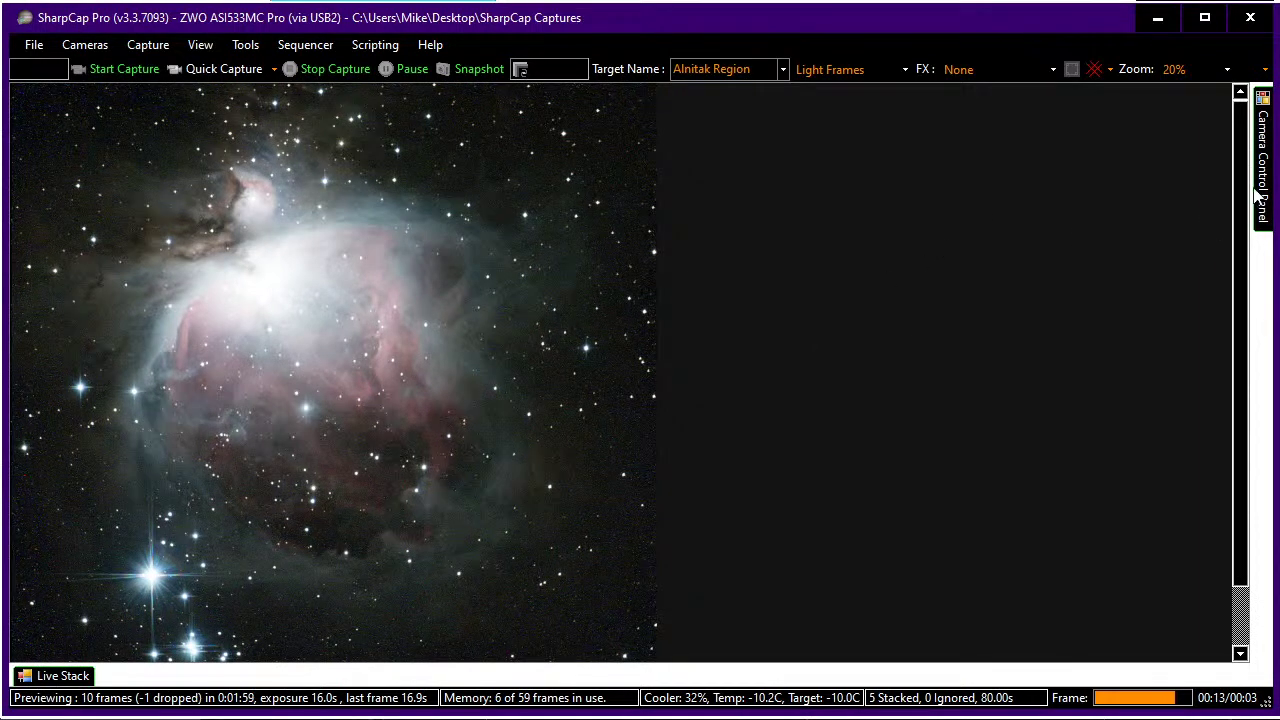
- Reduce the camera exposure to 8 s
{"action": "mouse_move", "coordinate": [1266, 196]}
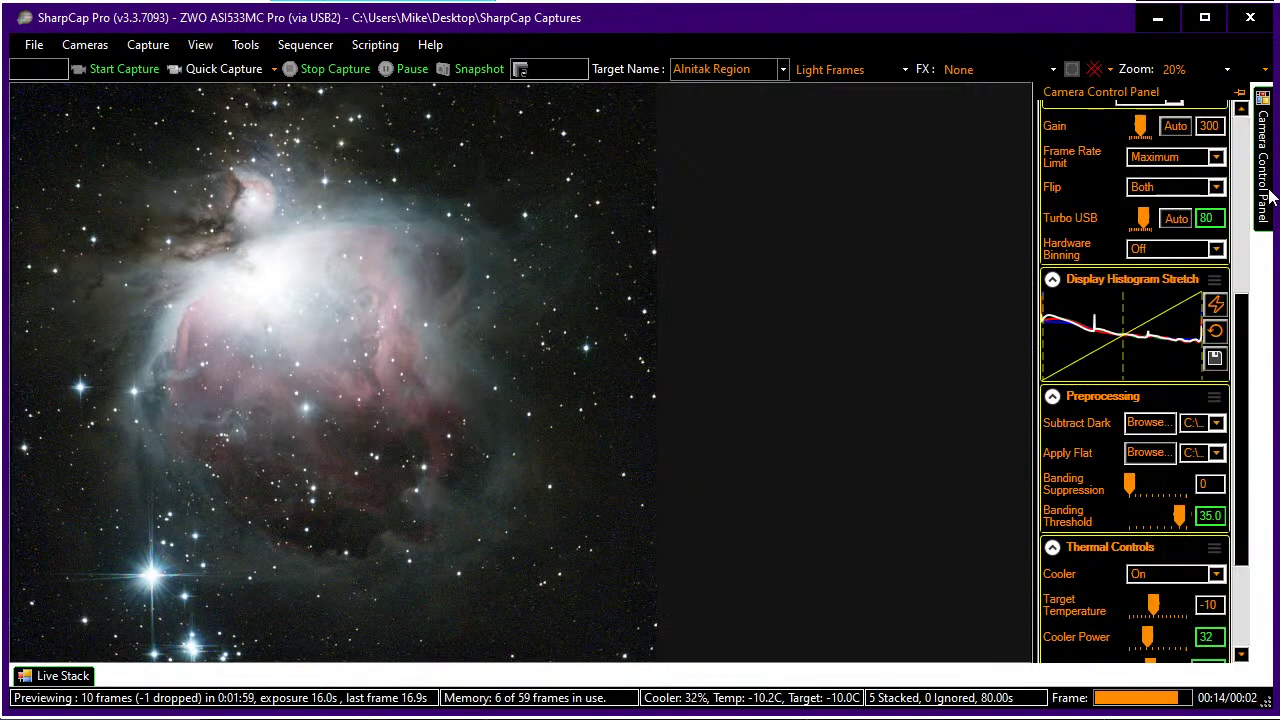
{"action": "scroll", "coordinate": [1061, 171], "scroll_direction": "up", "scroll_amount": 2}
{"action": "left_click", "coordinate": [1064, 185]}
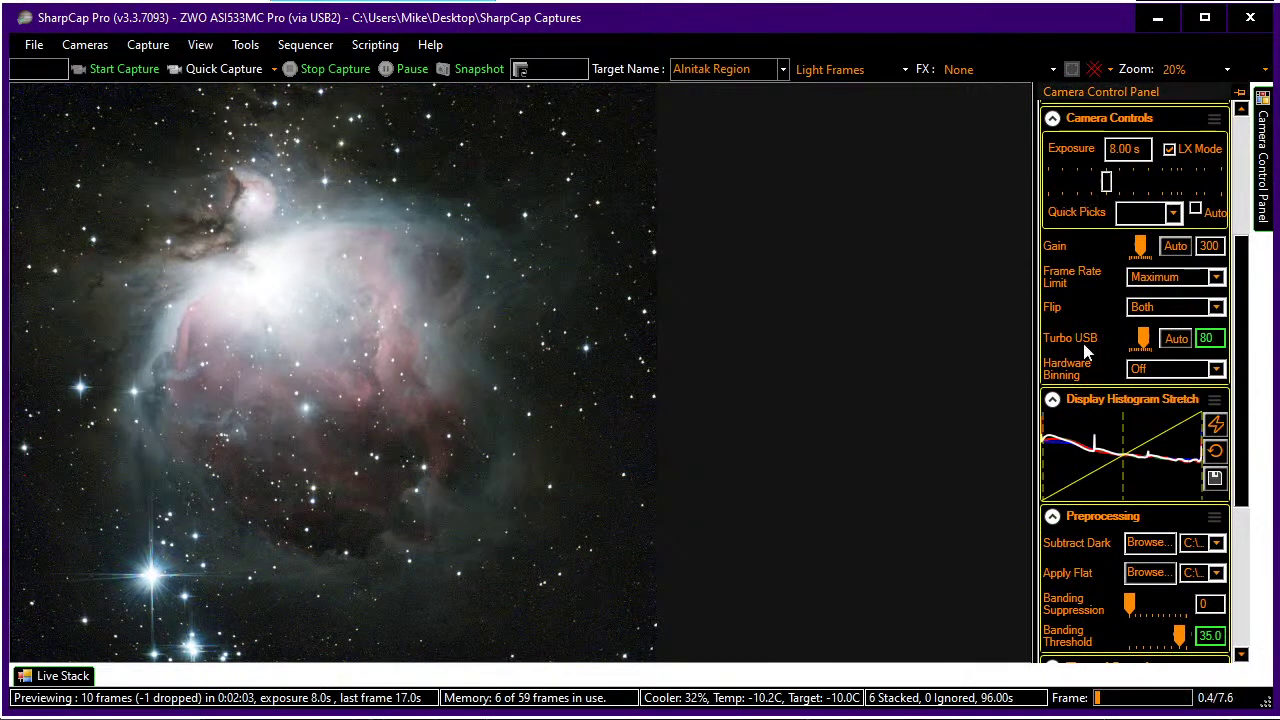
- Load the -10.0C dark of 25 frames from the 8.0s gain_300 folder as the dark to subtract
{"action": "scroll", "coordinate": [1092, 380], "scroll_direction": "down", "scroll_amount": 2}
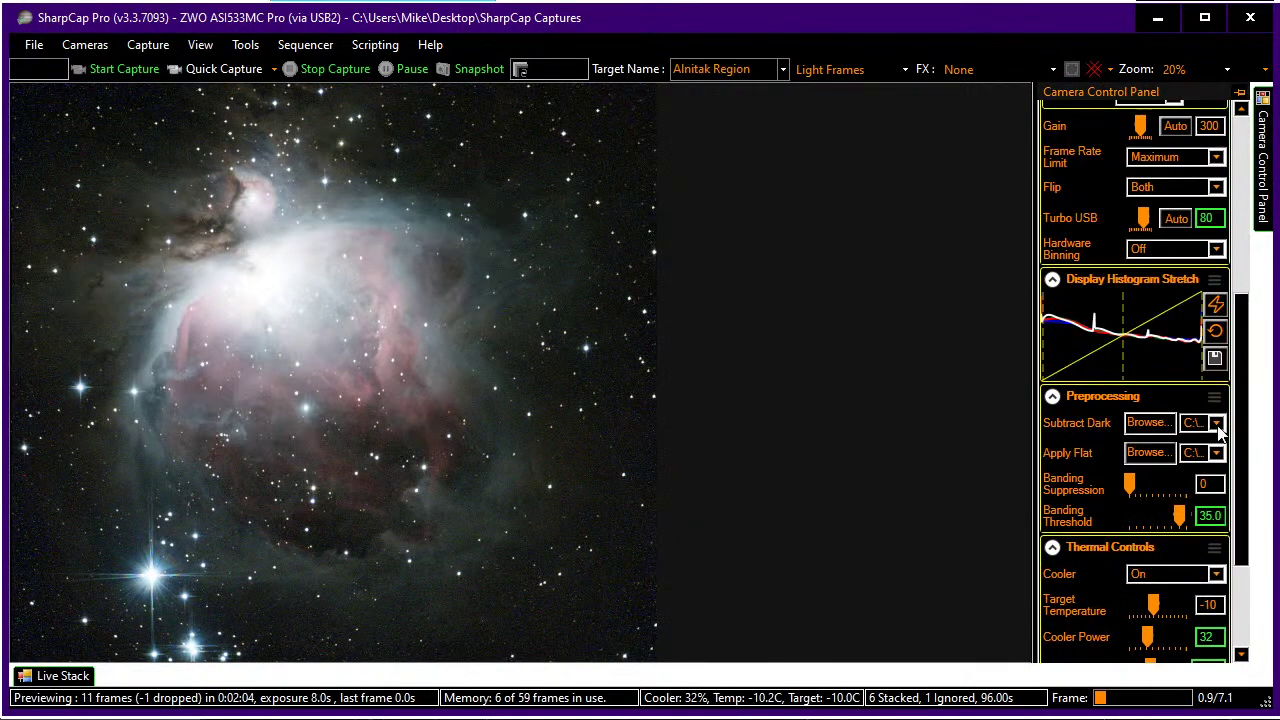
{"action": "left_click", "coordinate": [1158, 423]}
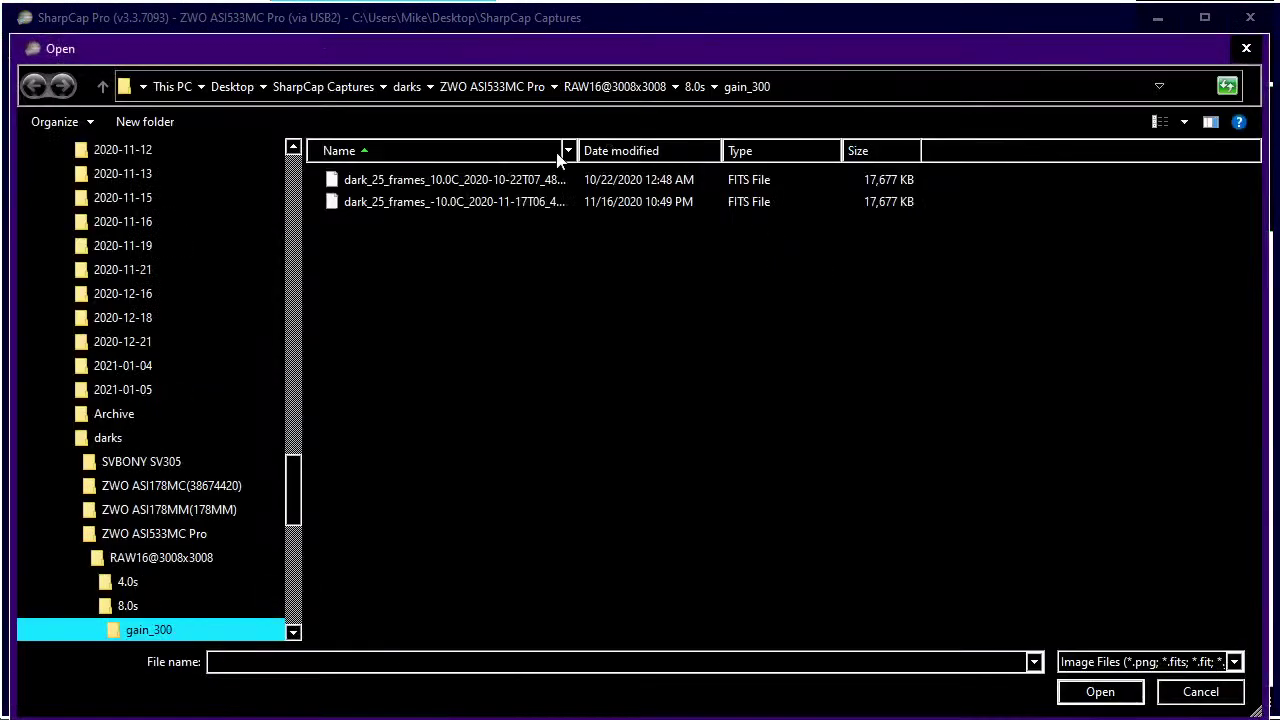
{"action": "double_click", "coordinate": [531, 203]}
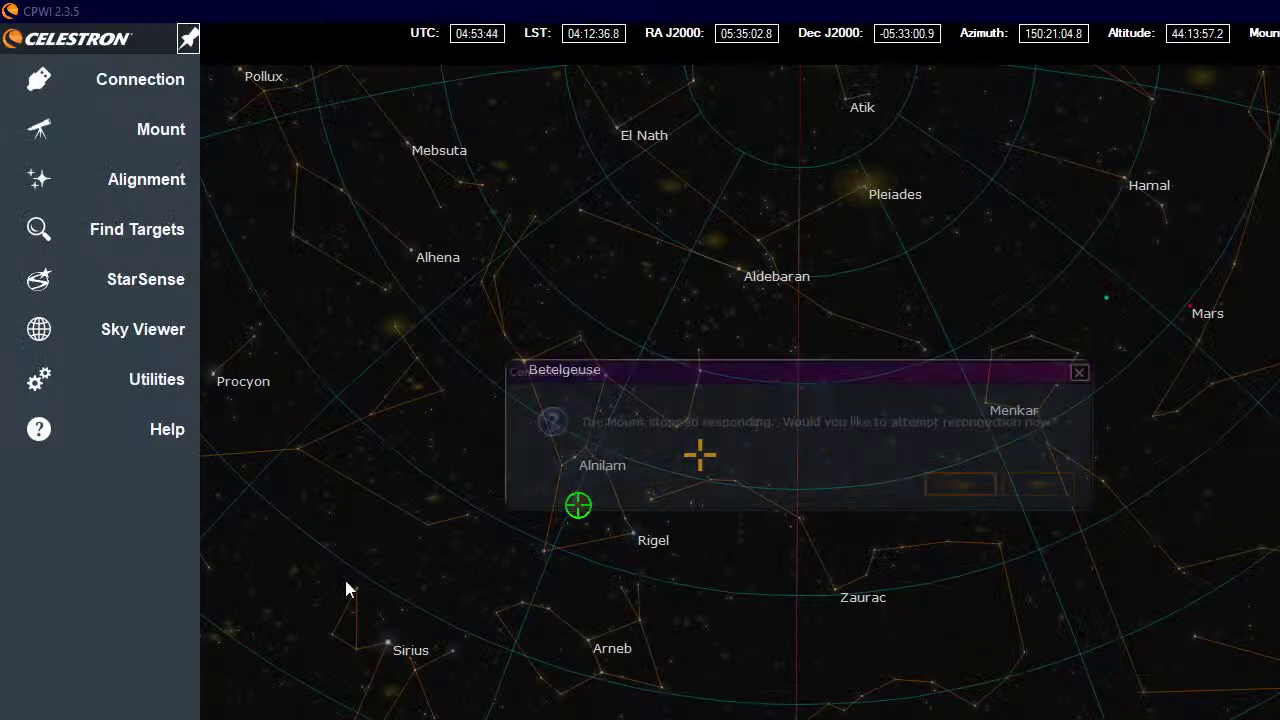
- Accept the attempt to reconnect the telescope mount in CPWI
{"action": "left_click", "coordinate": [963, 485]}
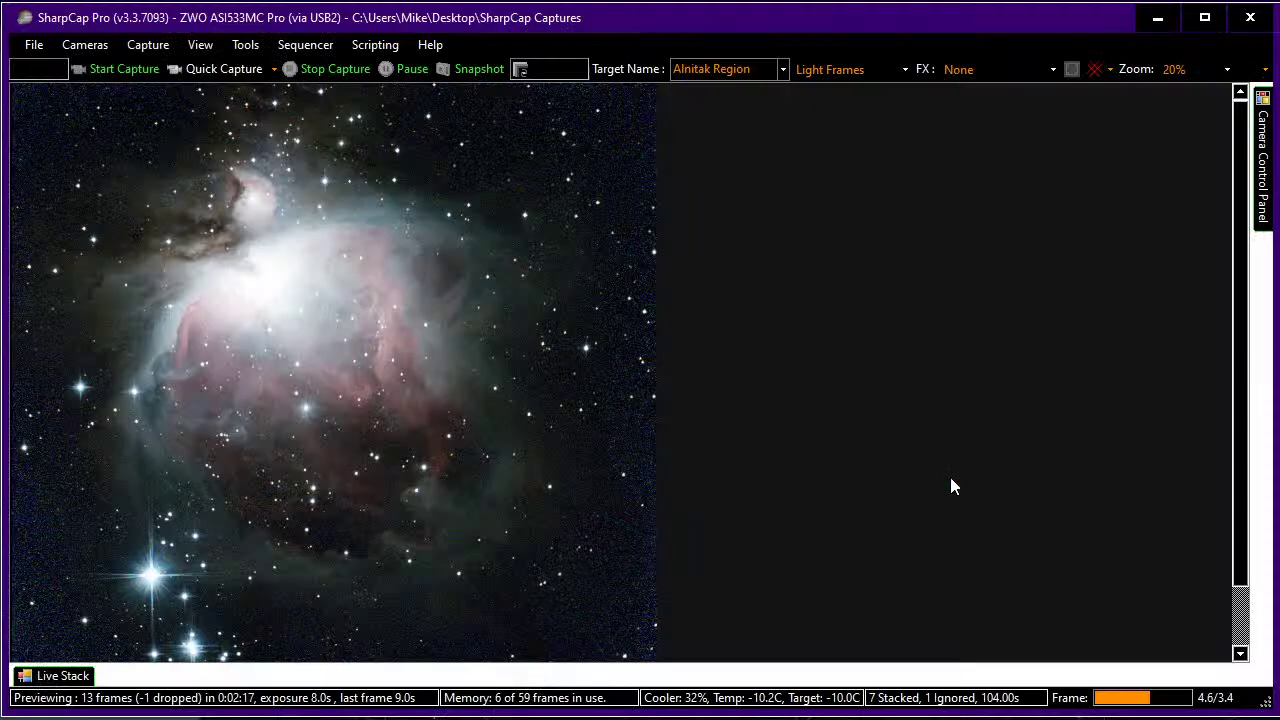
- Clear the live stack so a new stack of 8 s frames begins
{"action": "left_click", "coordinate": [63, 676]}
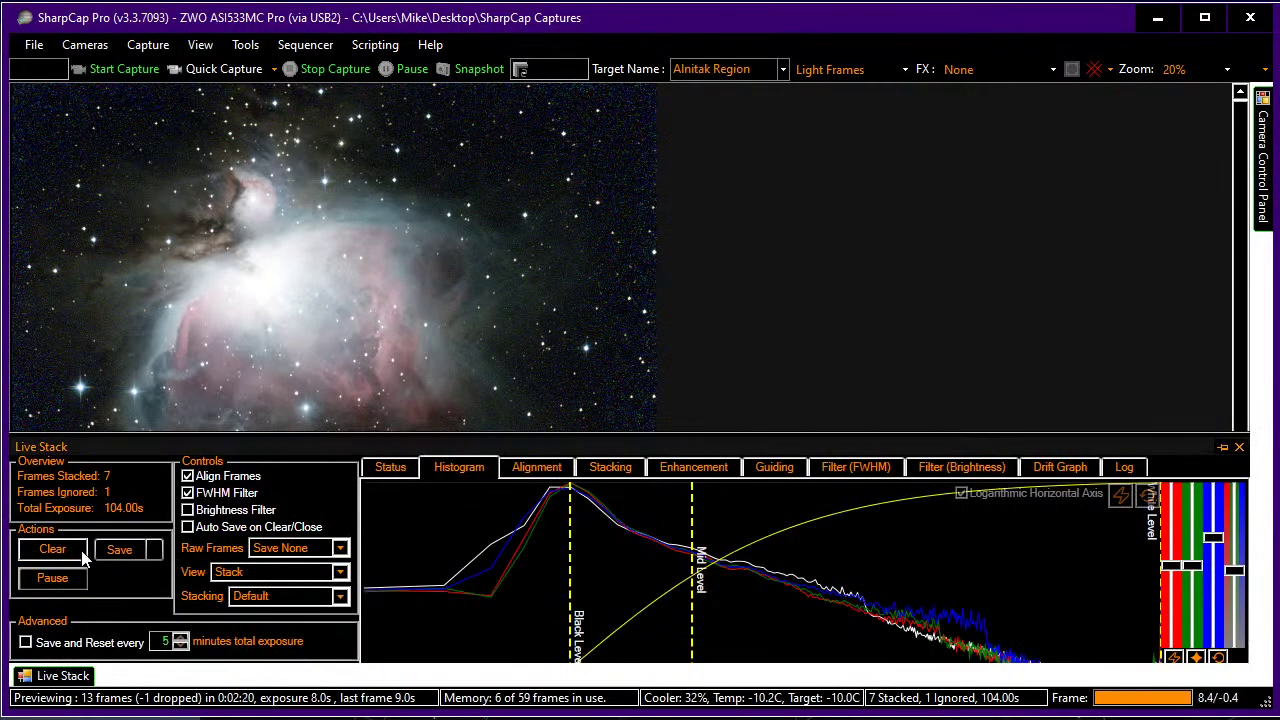
{"action": "left_click", "coordinate": [52, 549]}
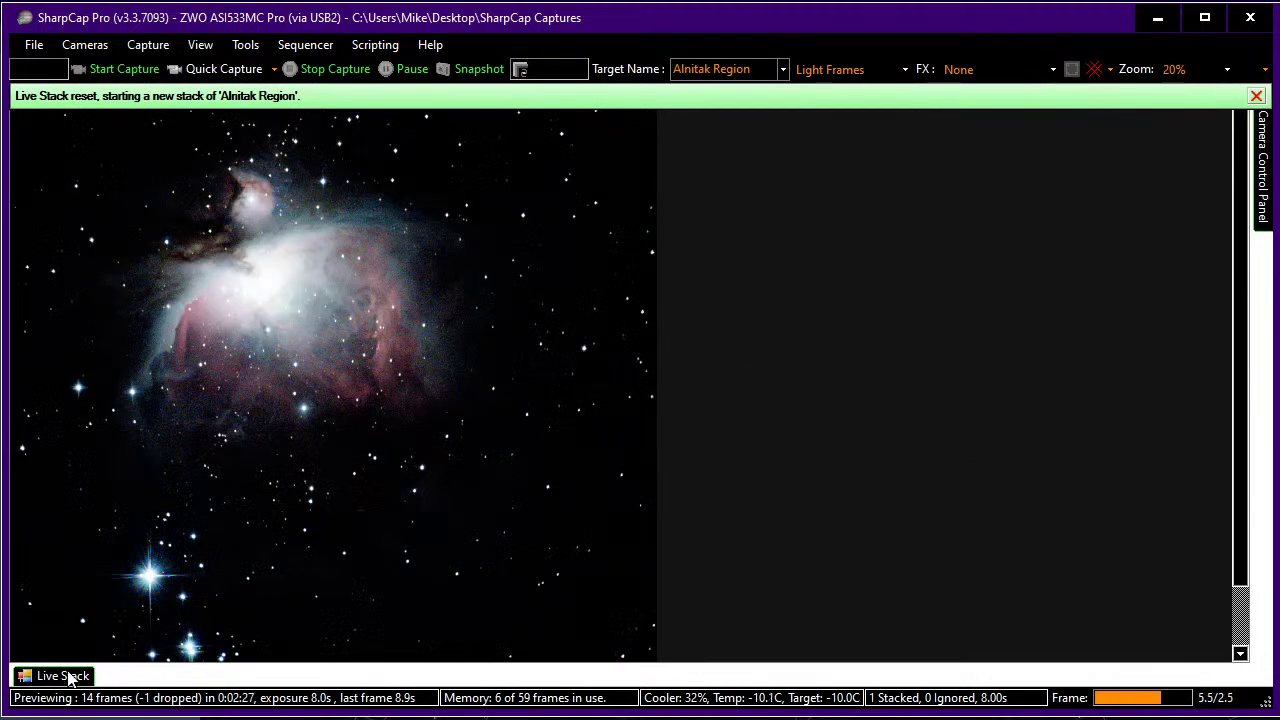
- Lower the black level of the live stack histogram, then fine-tune it onto the main histogram peak
{"action": "mouse_move", "coordinate": [72, 678]}
{"action": "left_click_drag", "start_coordinate": [569, 525], "coordinate": [465, 525]}
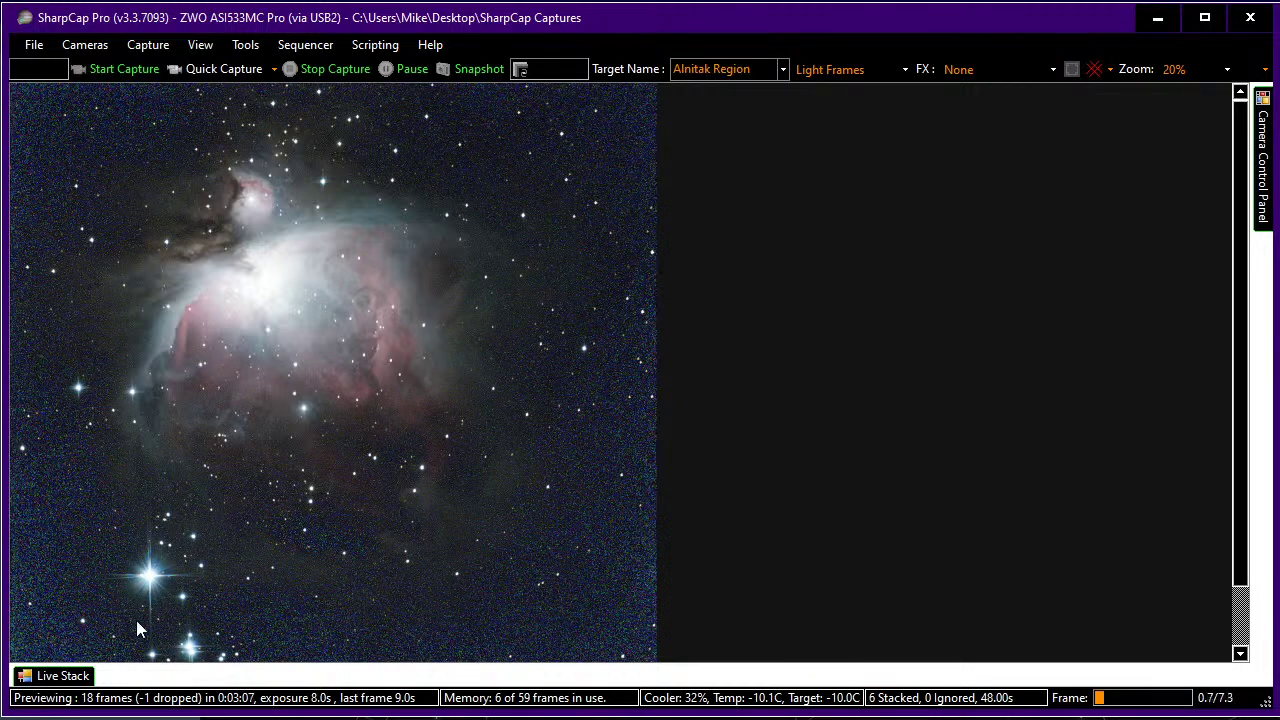
{"action": "left_click", "coordinate": [86, 676]}
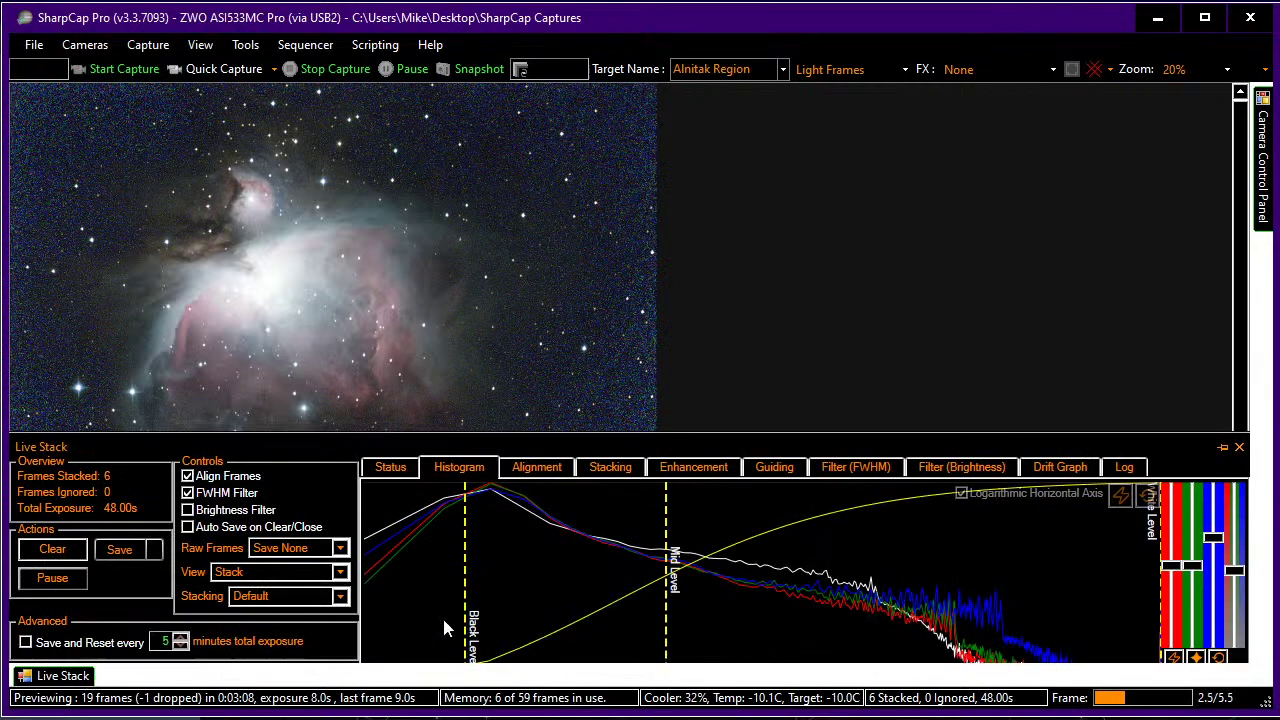
{"action": "left_click_drag", "start_coordinate": [466, 557], "coordinate": [487, 559]}
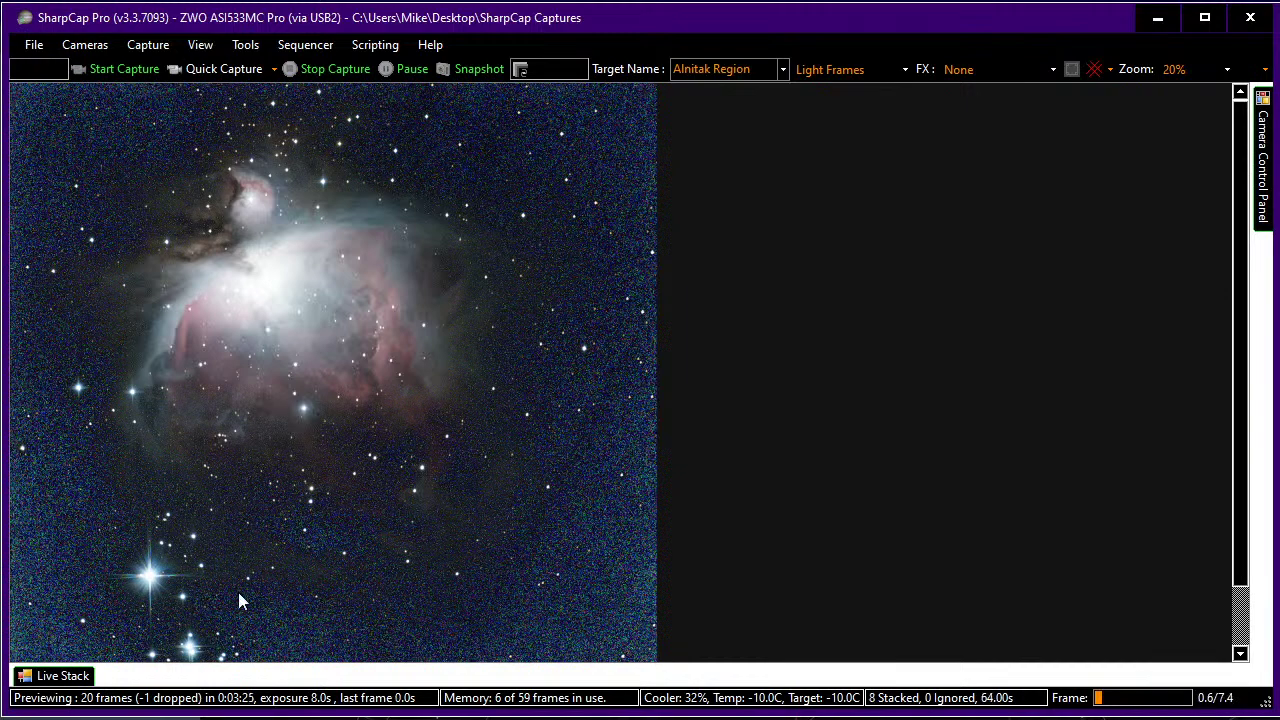
- Change the target name to M42 and clear the live stack so a new stack starts under that name
{"action": "left_click", "coordinate": [60, 676]}
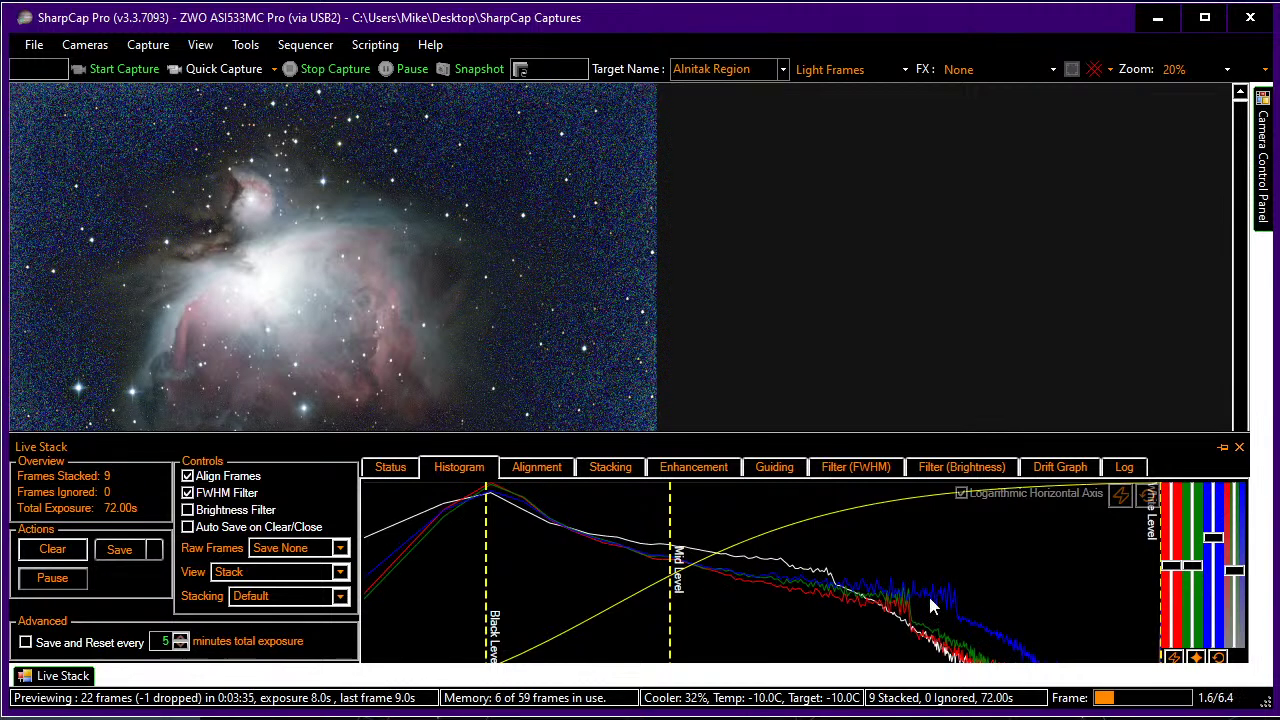
{"action": "left_click", "coordinate": [52, 549]}
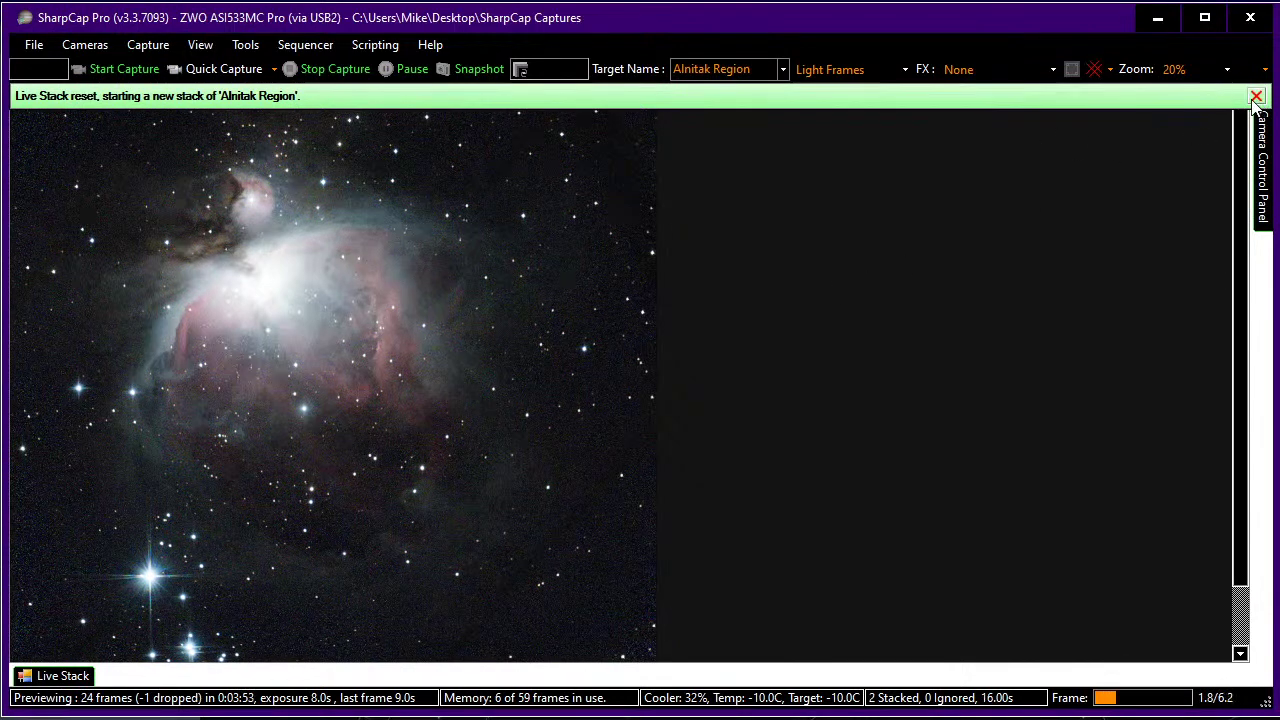
{"action": "left_click", "coordinate": [774, 69]}
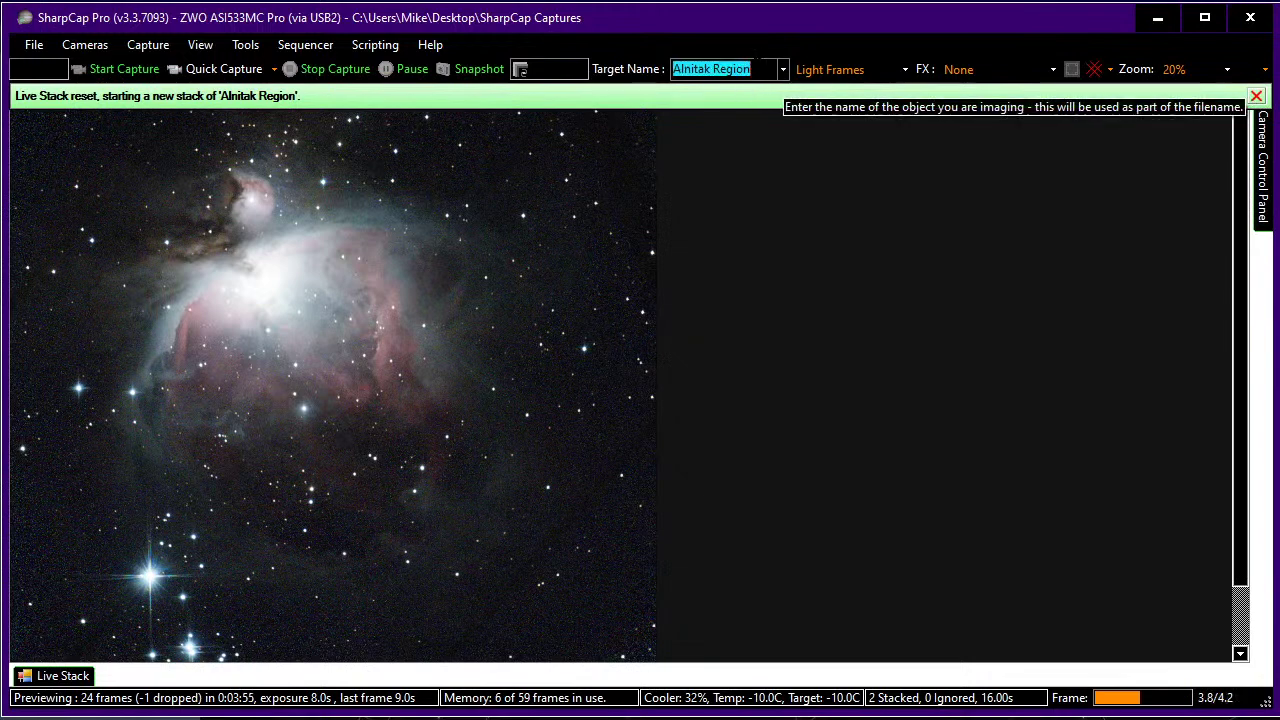
{"action": "type", "text": "M42"}
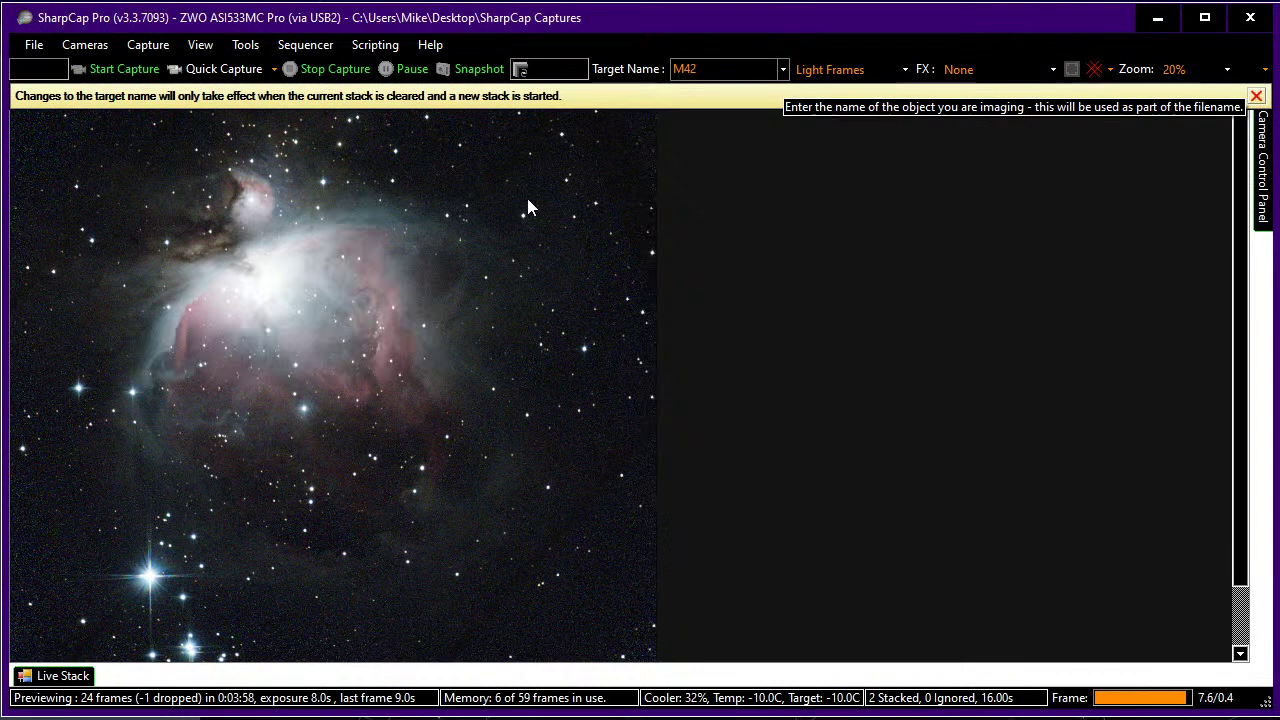
{"action": "left_click", "coordinate": [80, 677]}
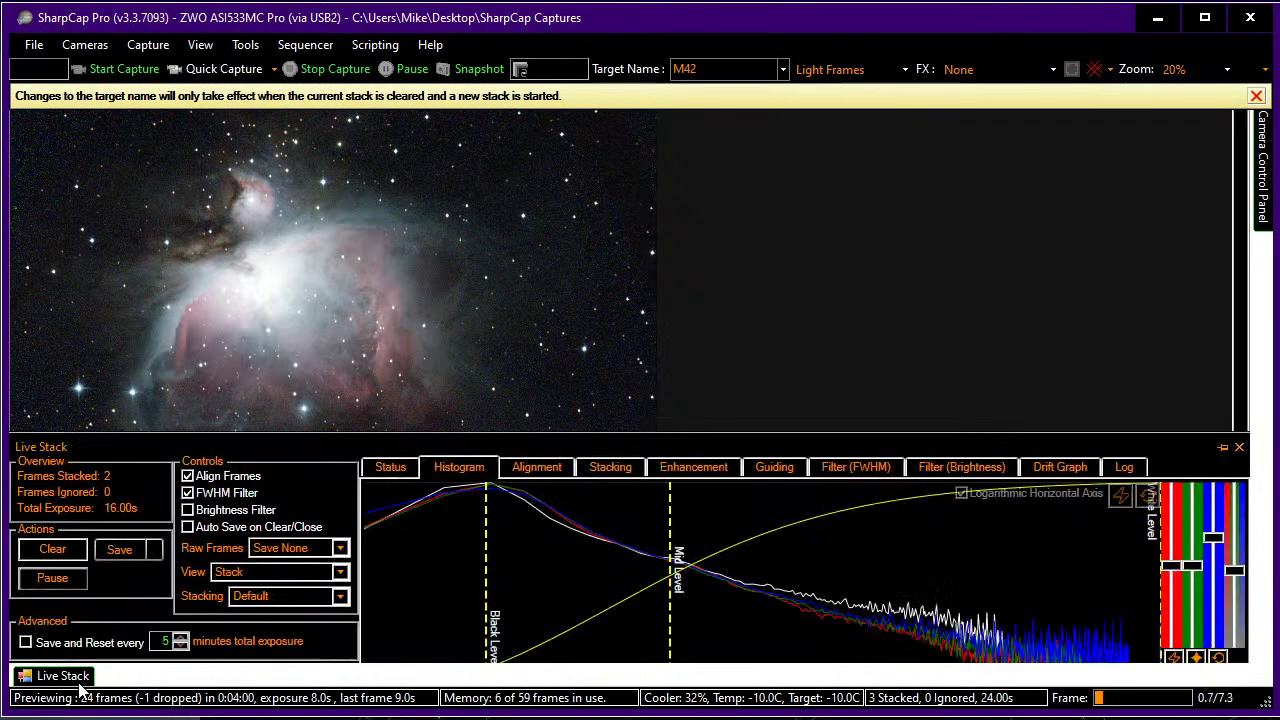
{"action": "left_click", "coordinate": [53, 550]}
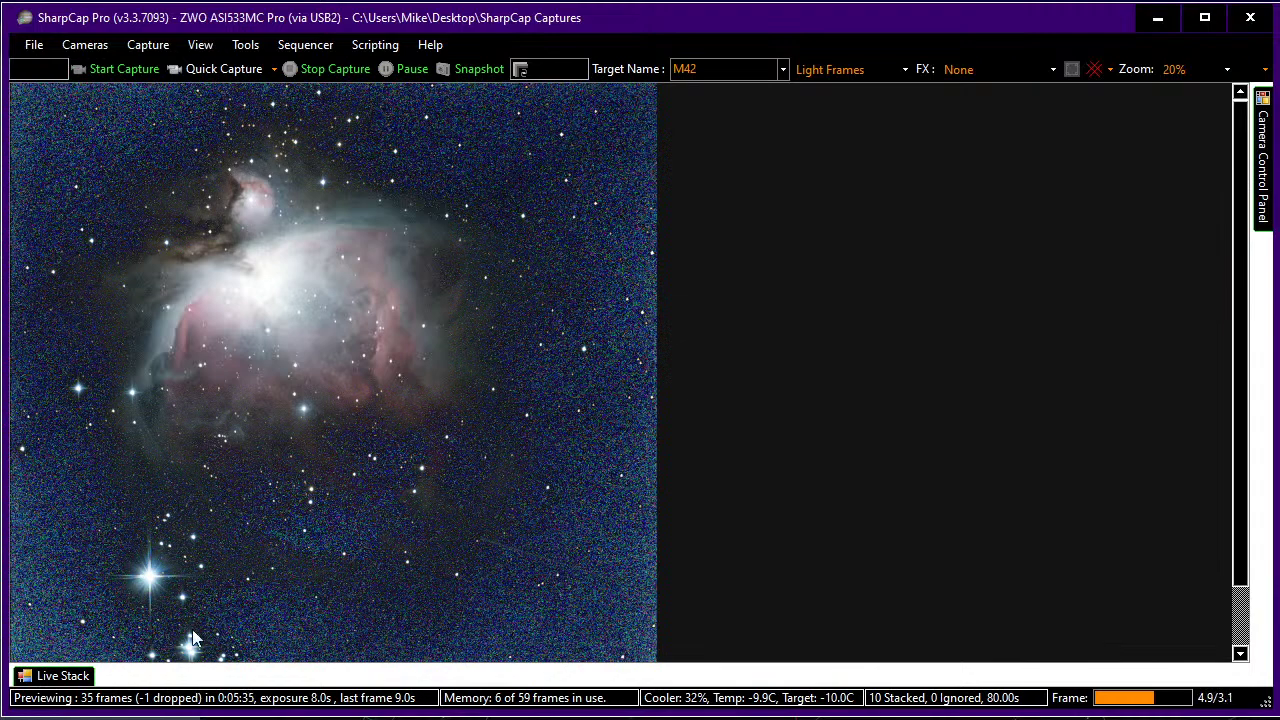
- Compare the stacked image with the individual frames by switching the live stack view to Individual Frames and back to Stack
{"action": "left_click", "coordinate": [80, 678]}
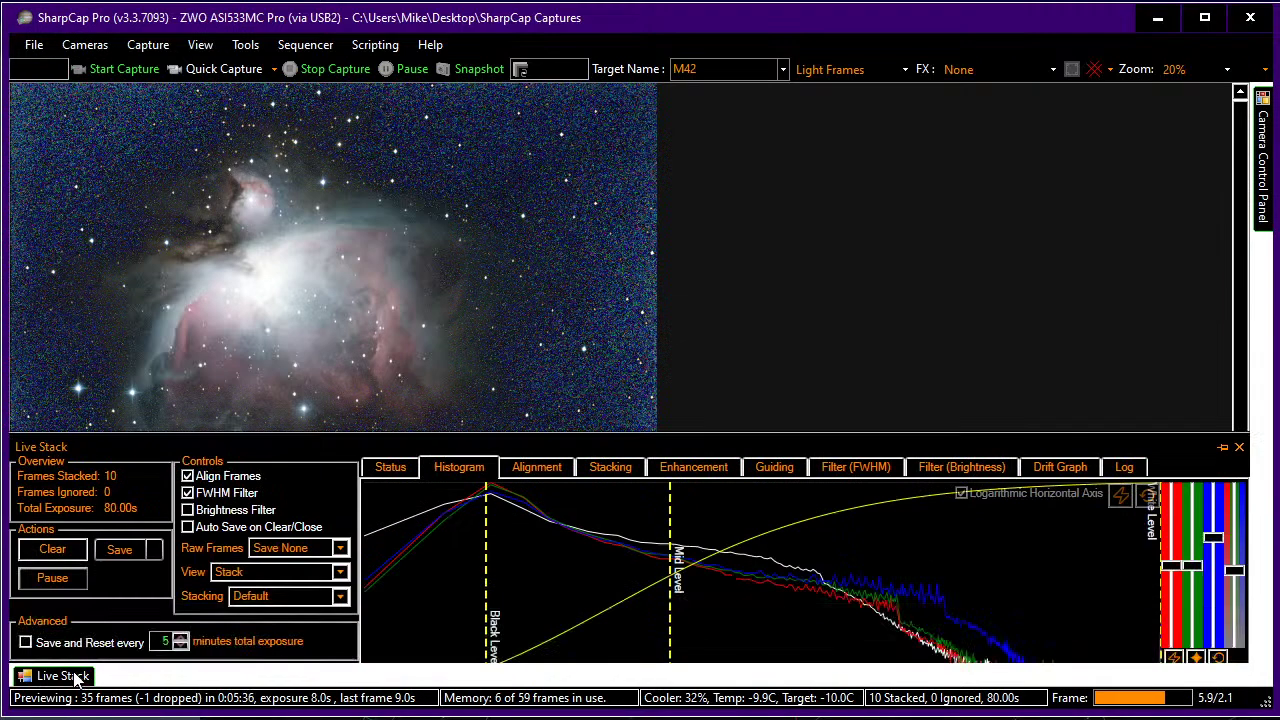
{"action": "left_click", "coordinate": [265, 581]}
{"action": "left_click", "coordinate": [268, 602]}
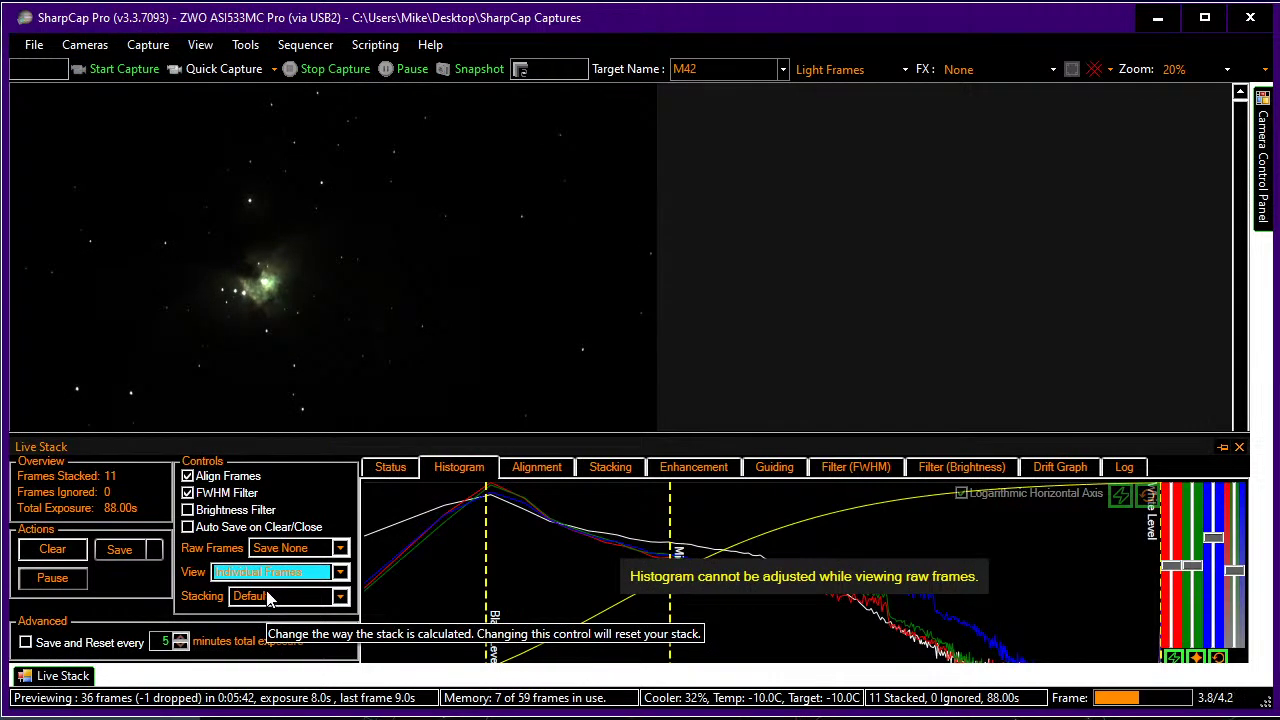
{"action": "scroll", "coordinate": [285, 582], "scroll_direction": "up", "scroll_amount": 1}
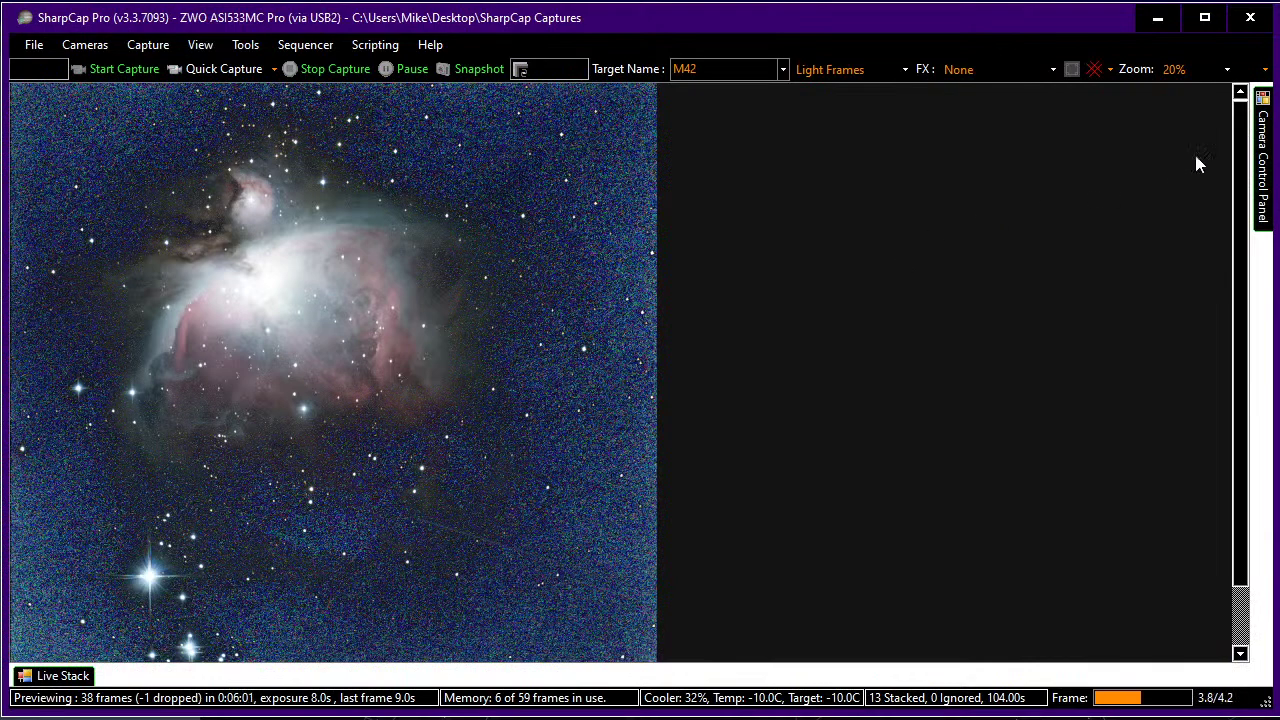
- Review the camera exposure and gain, the dark and flat files selected for preprocessing, and the frame type choices
{"action": "mouse_move", "coordinate": [1262, 160]}
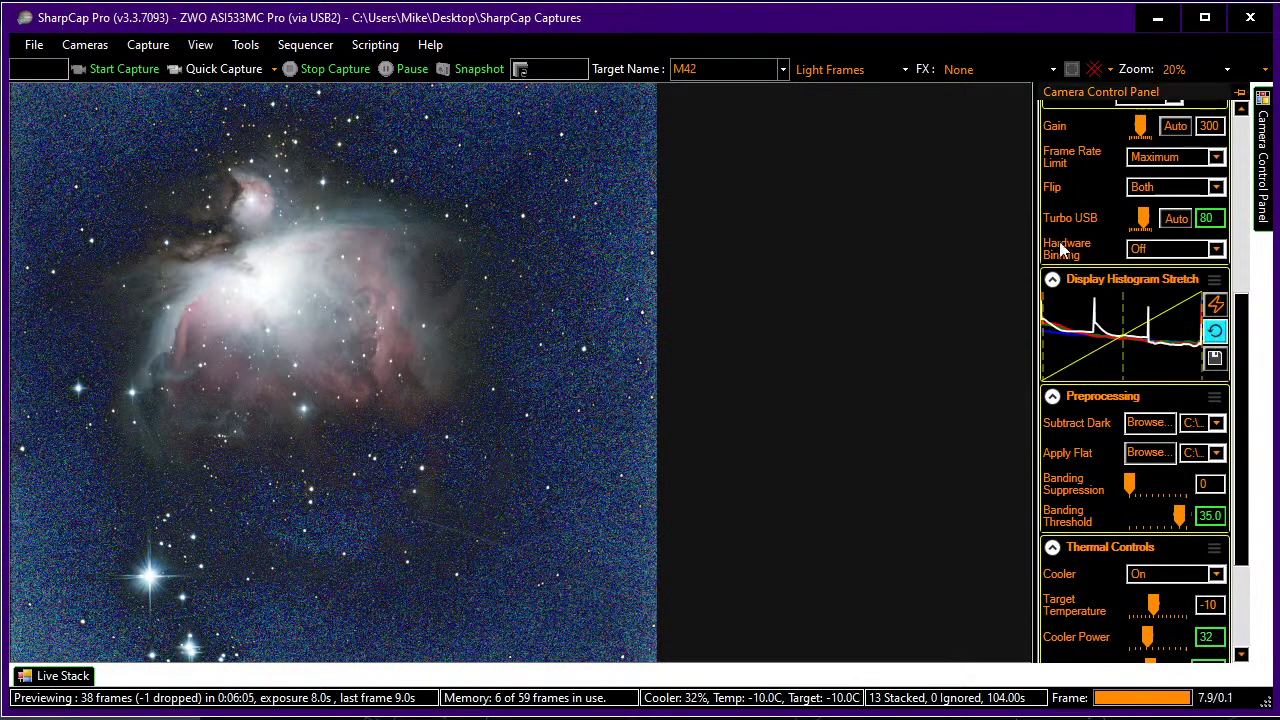
{"action": "scroll", "coordinate": [1062, 243], "scroll_direction": "up", "scroll_amount": 2}
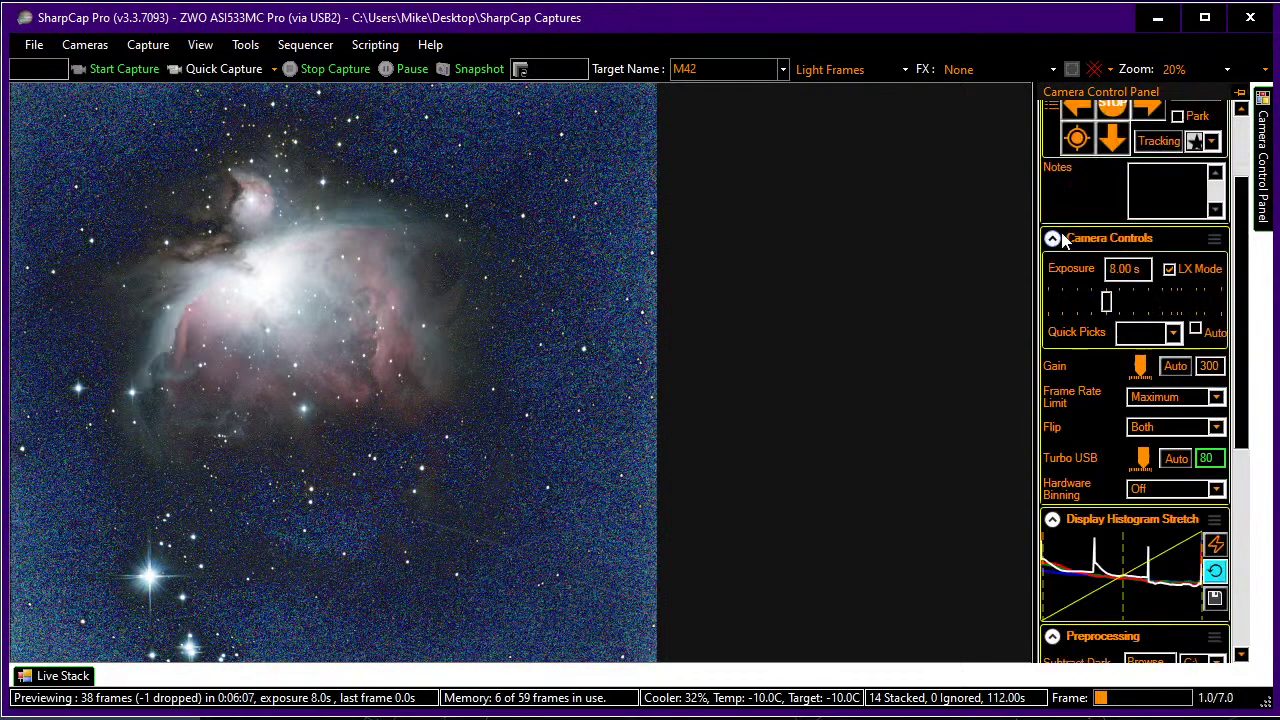
{"action": "scroll", "coordinate": [1062, 240], "scroll_direction": "down", "scroll_amount": 1}
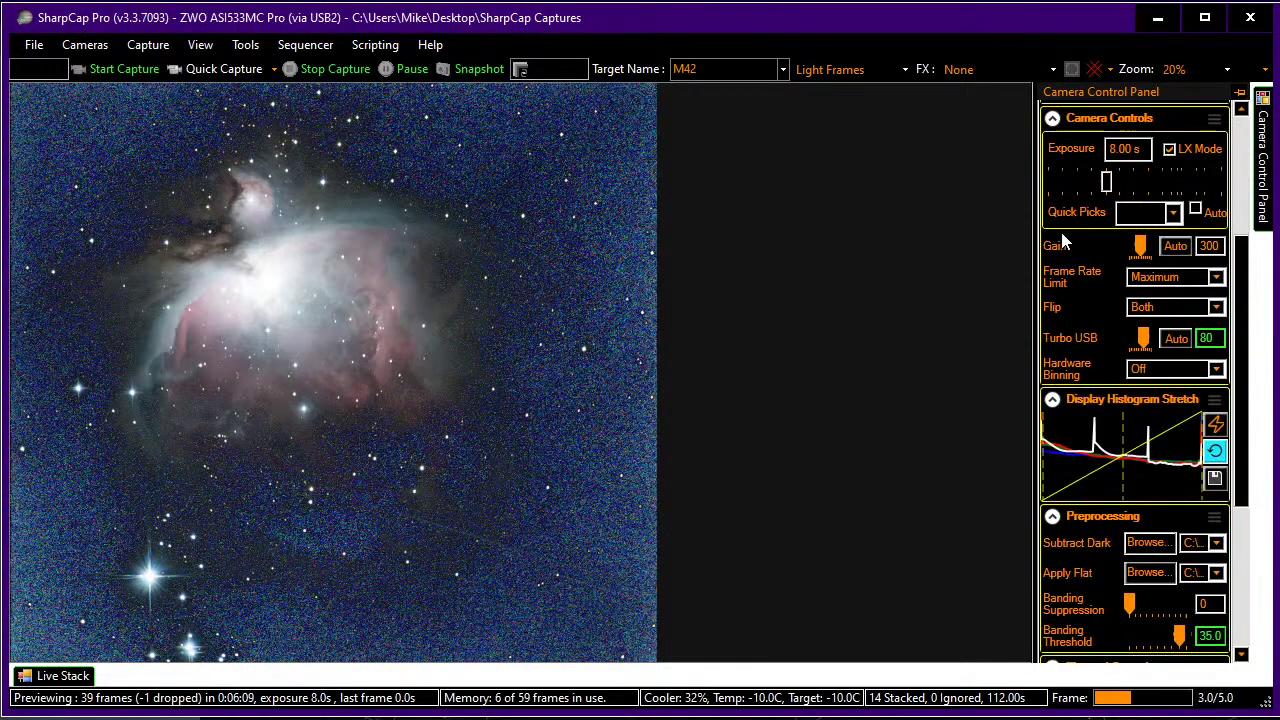
{"action": "scroll", "coordinate": [1061, 232], "scroll_direction": "down", "scroll_amount": 2}
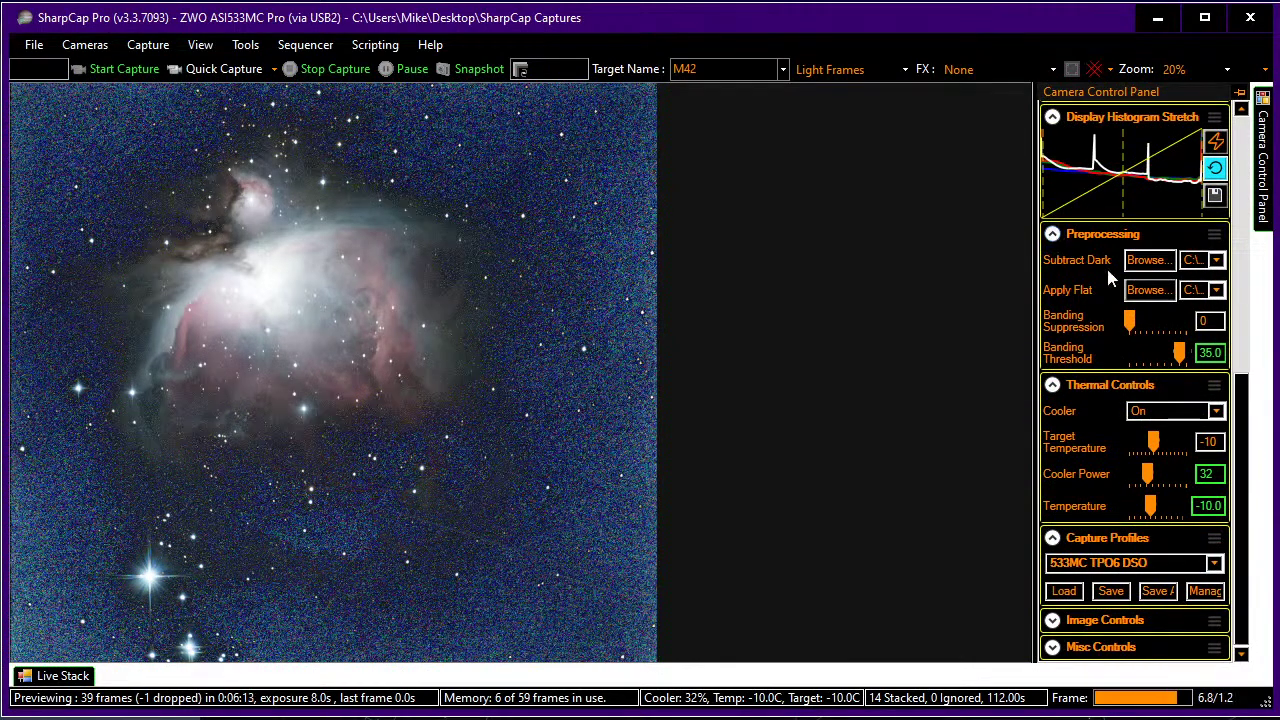
{"action": "left_click", "coordinate": [1216, 290]}
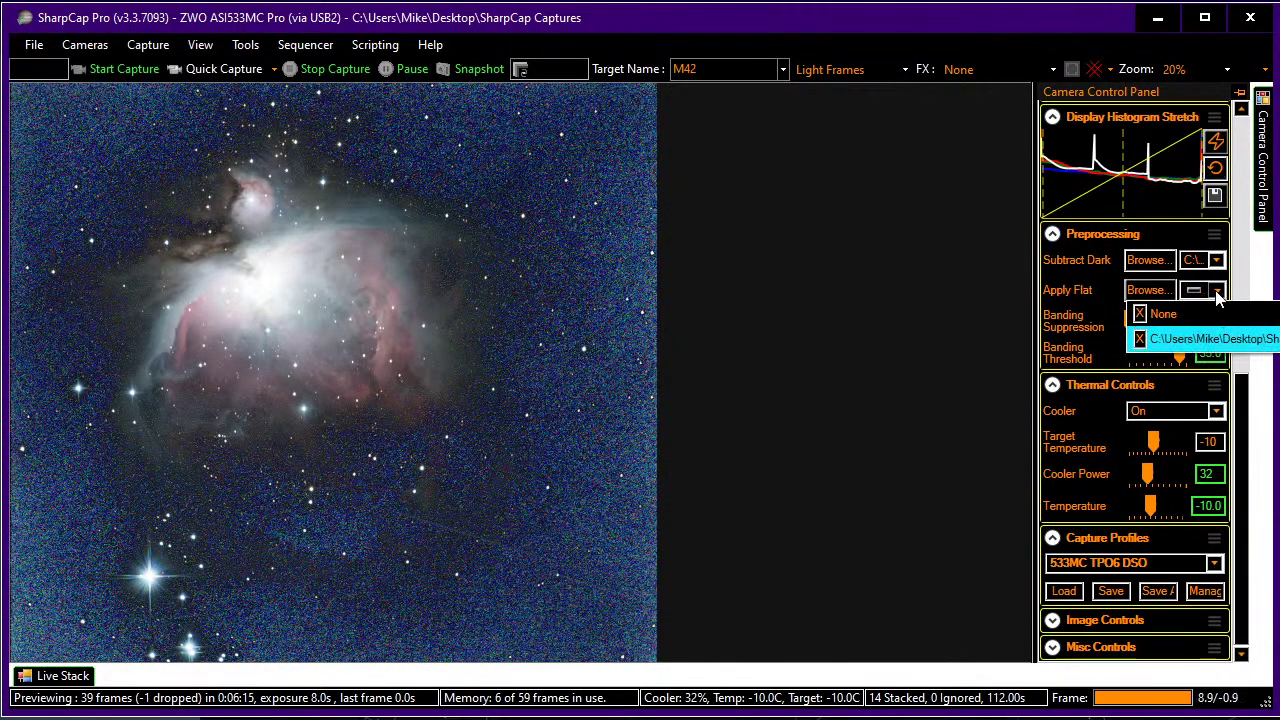
{"action": "left_click", "coordinate": [1217, 291]}
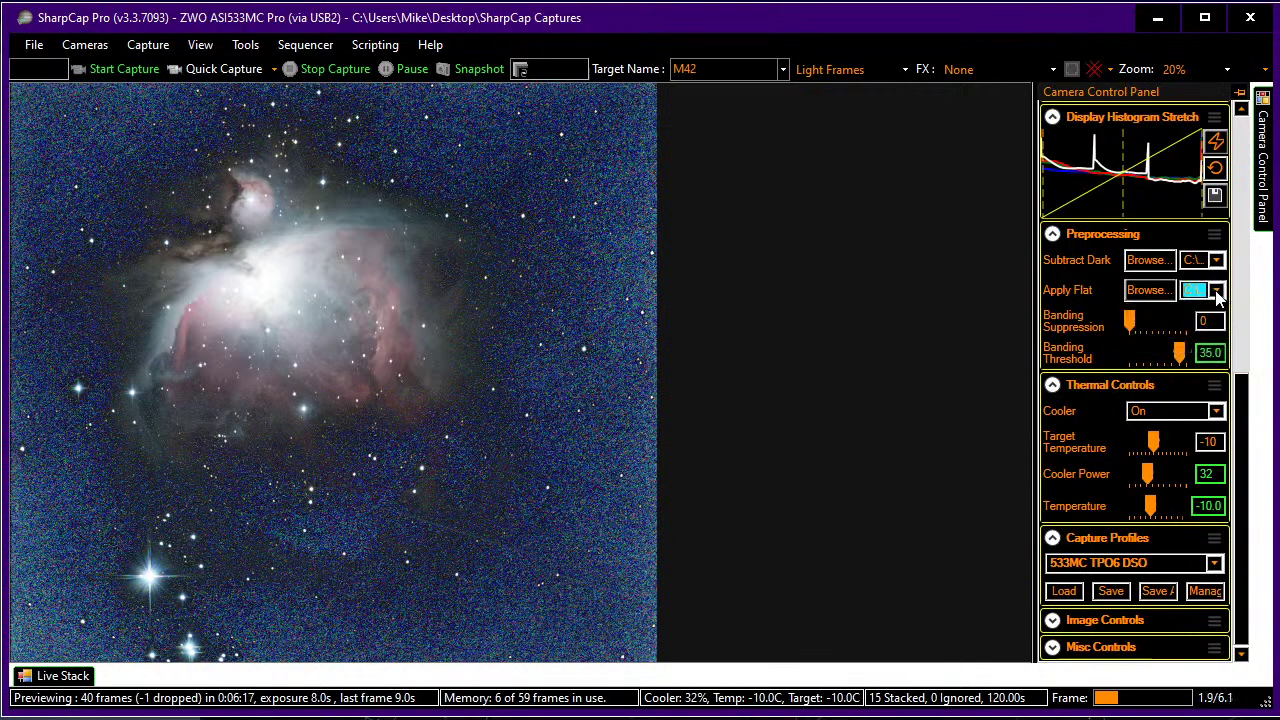
{"action": "left_click", "coordinate": [1217, 260]}
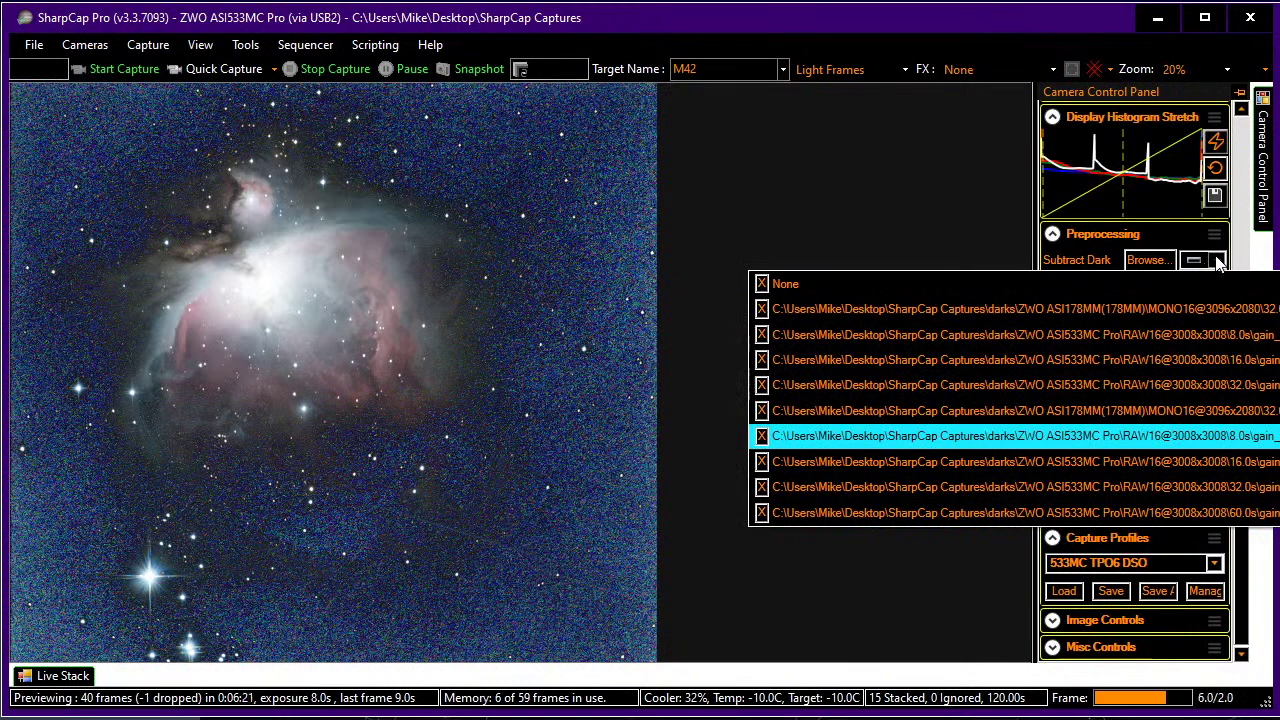
{"action": "left_click", "coordinate": [911, 197]}
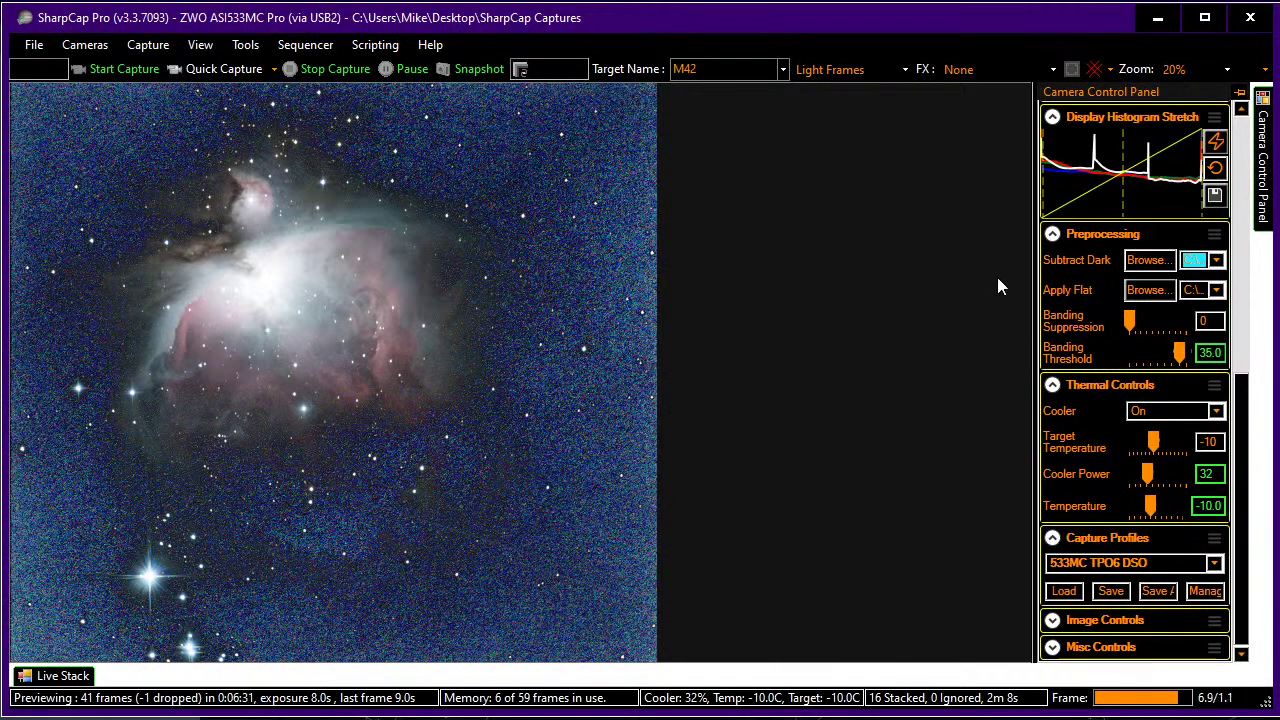
{"action": "scroll", "coordinate": [1060, 276], "scroll_direction": "up", "scroll_amount": 5}
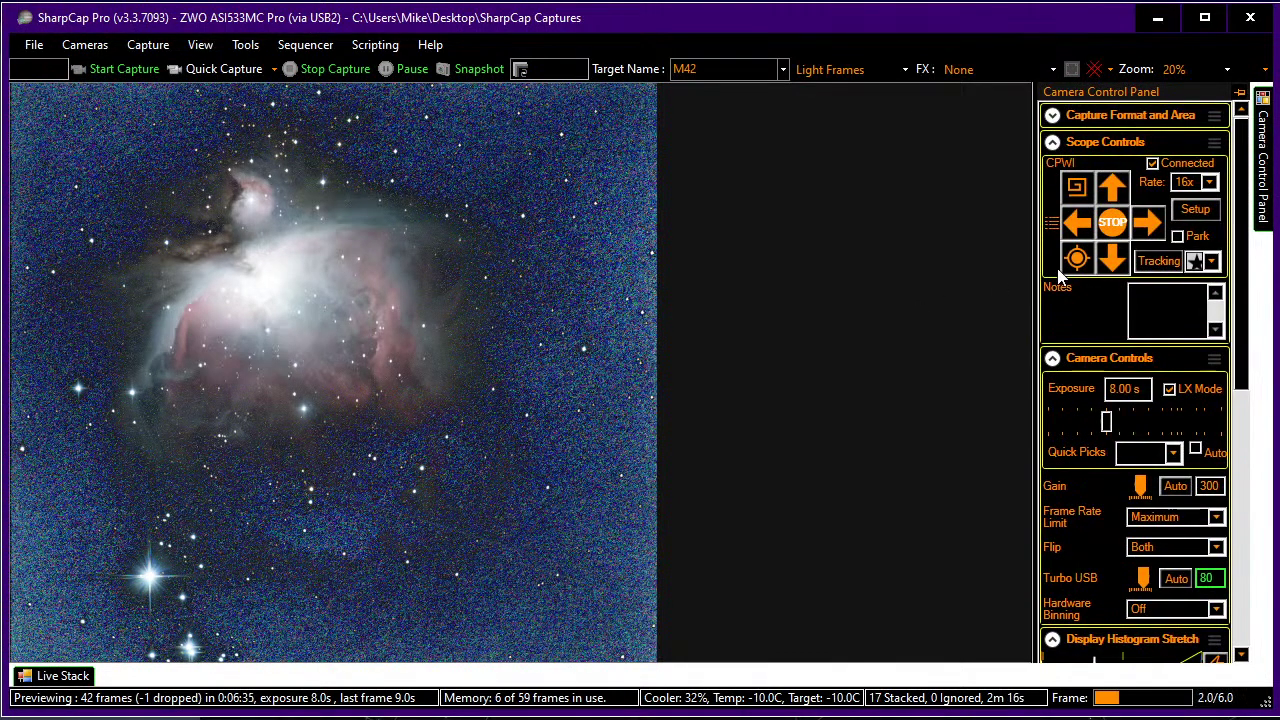
{"action": "scroll", "coordinate": [1060, 276], "scroll_direction": "down", "scroll_amount": 5}
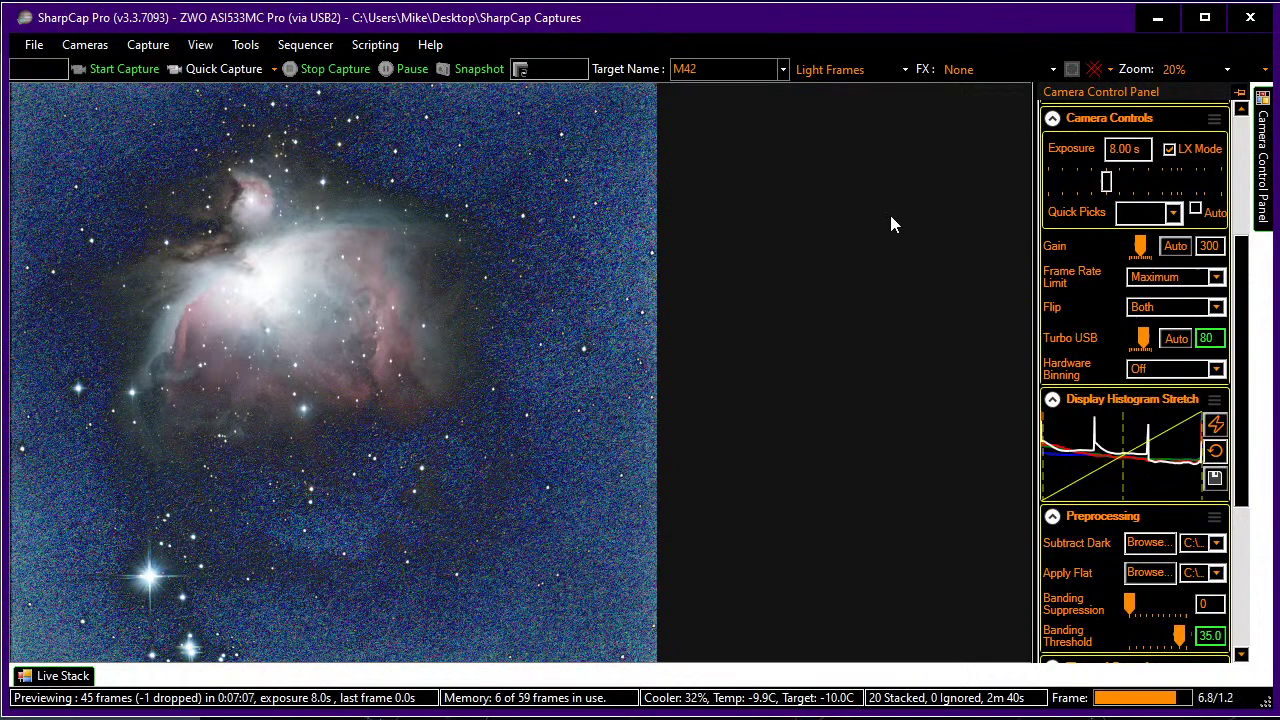
{"action": "left_click", "coordinate": [907, 70]}
{"action": "left_click", "coordinate": [910, 70]}
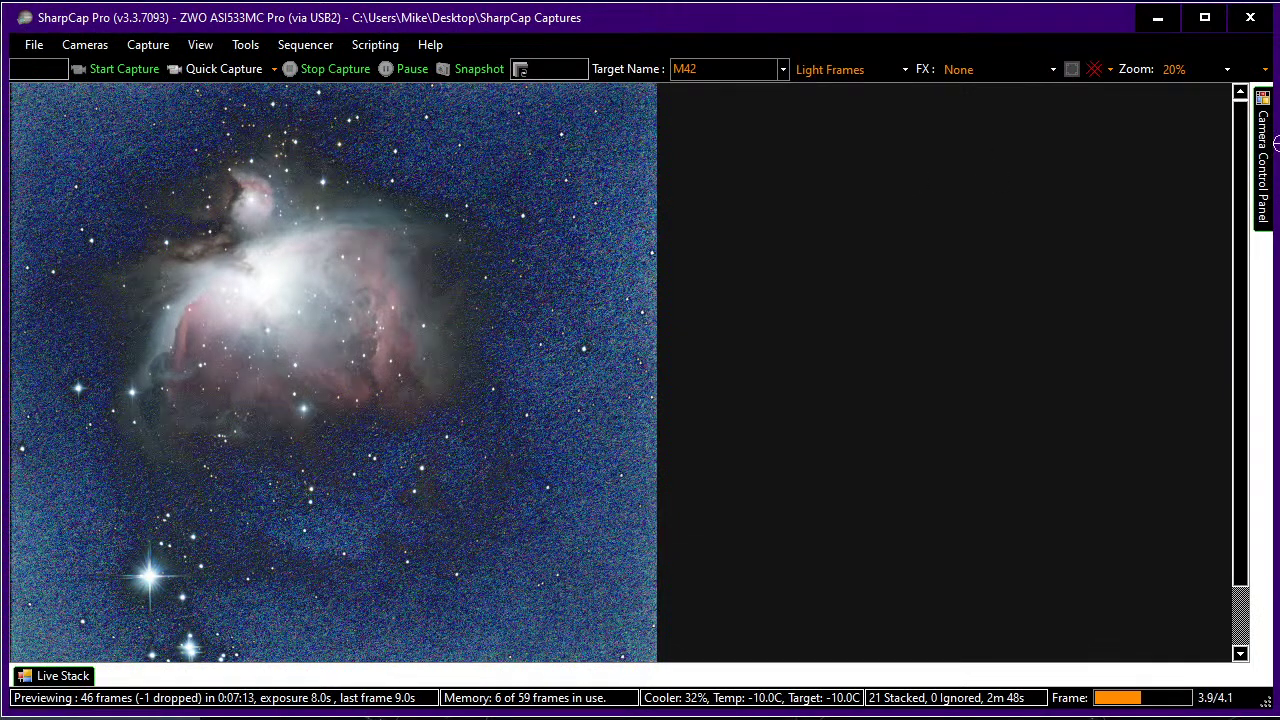
- Raise the mid level of the live stack histogram and try several black levels, ending with the black level at the main peak
{"action": "mouse_move", "coordinate": [1268, 165]}
{"action": "left_click", "coordinate": [60, 676]}
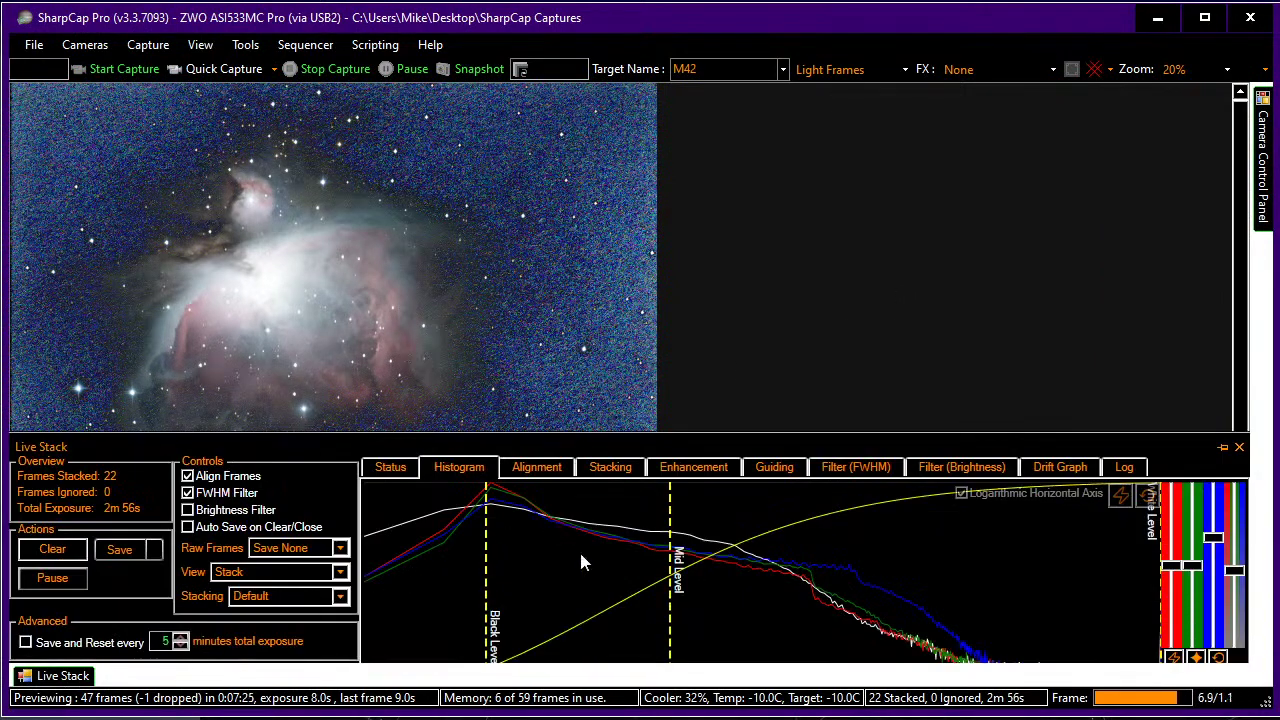
{"action": "left_click_drag", "start_coordinate": [670, 532], "coordinate": [787, 534]}
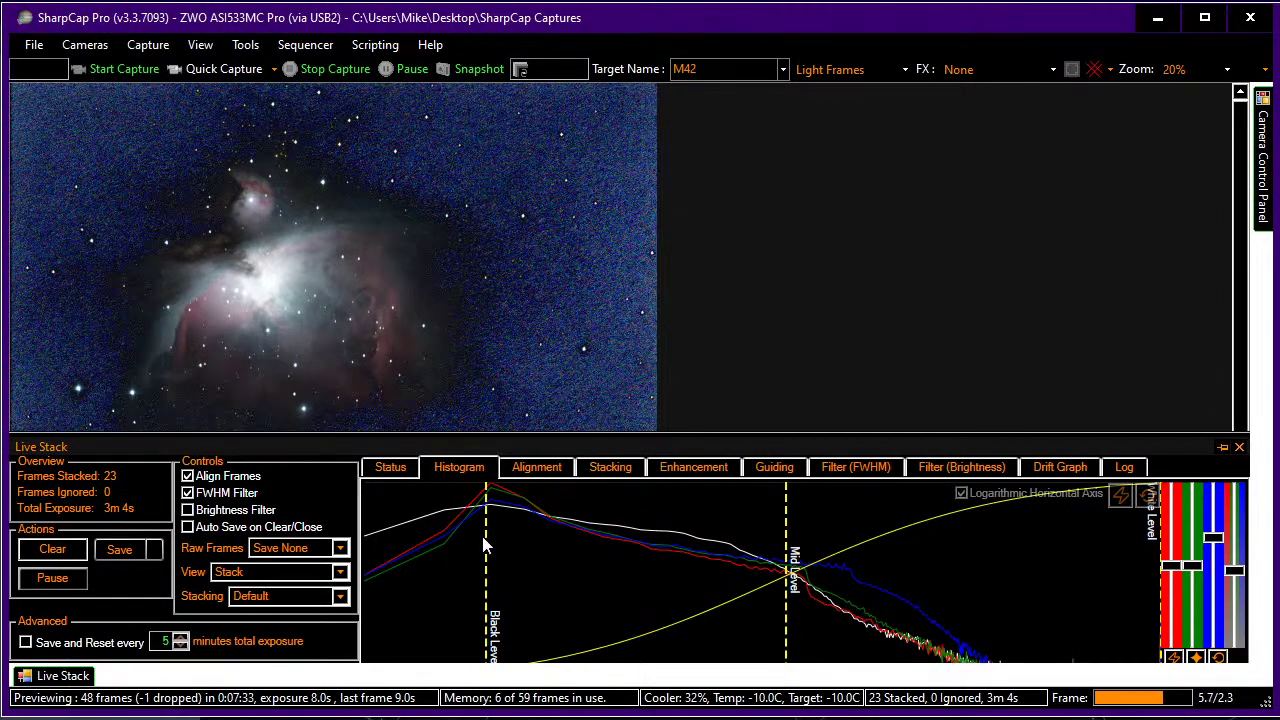
{"action": "left_click_drag", "start_coordinate": [487, 536], "coordinate": [500, 537]}
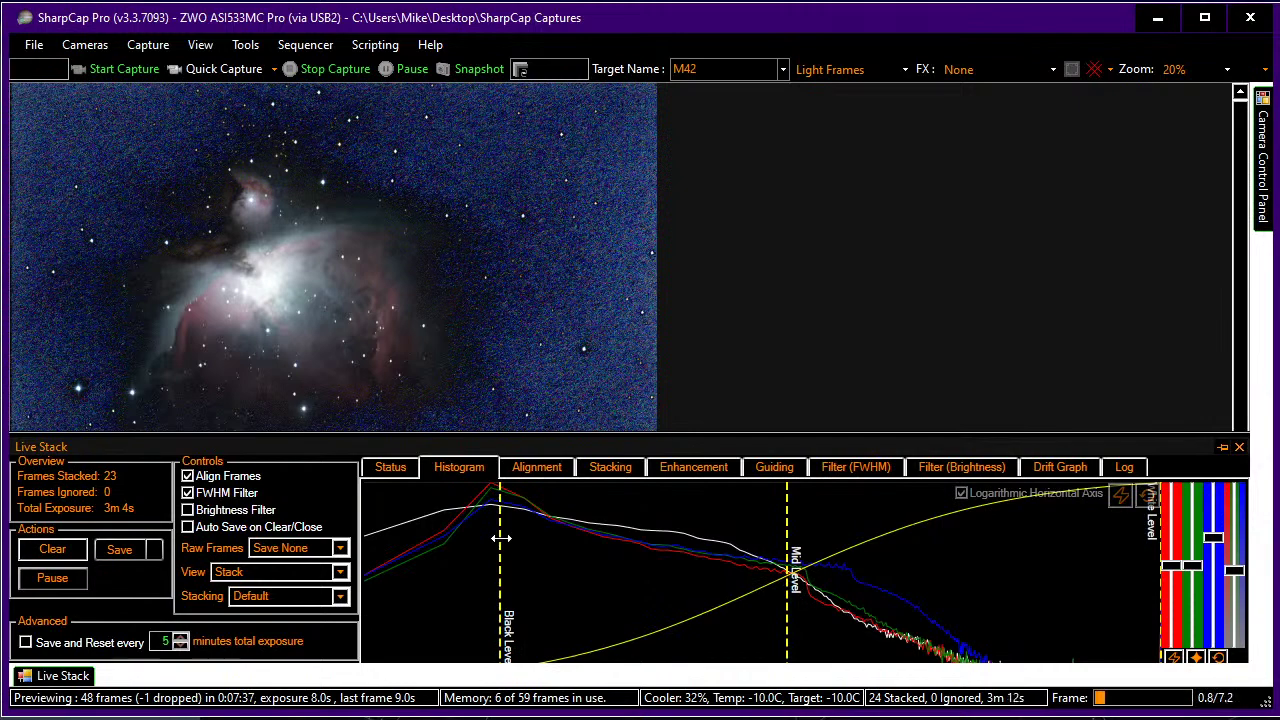
{"action": "left_click_drag", "start_coordinate": [502, 541], "coordinate": [408, 533]}
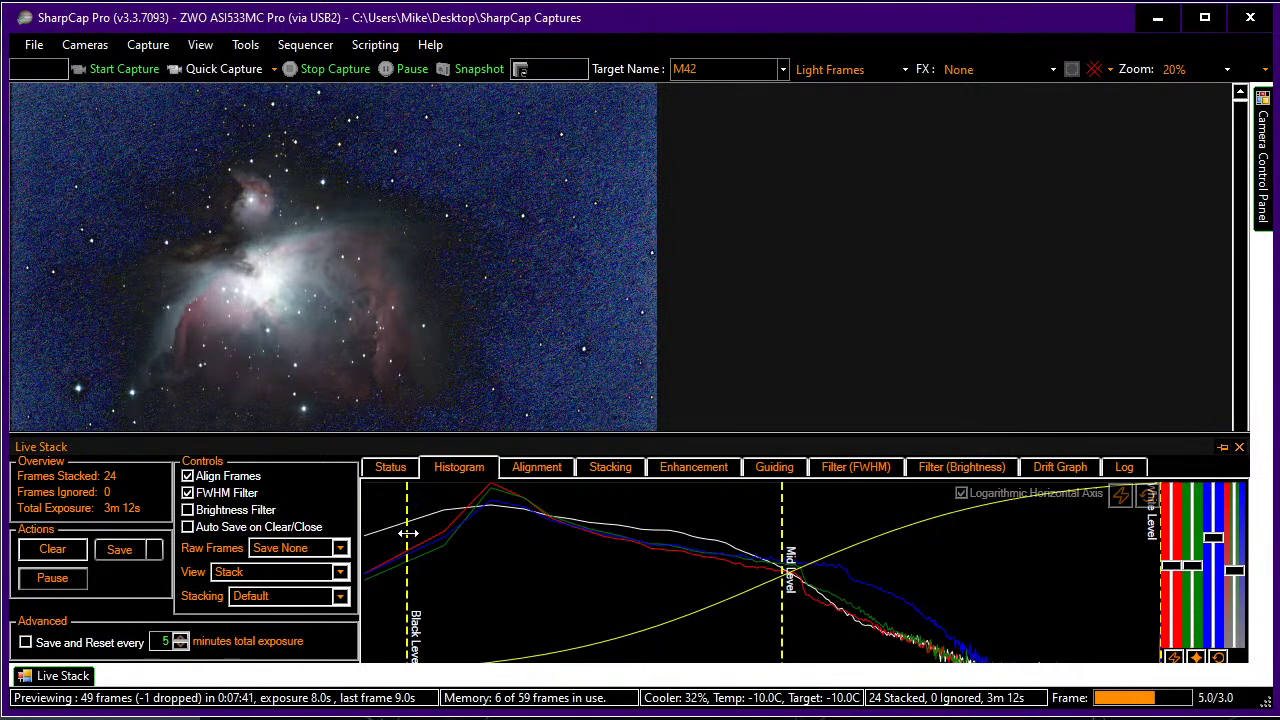
{"action": "left_click_drag", "start_coordinate": [408, 536], "coordinate": [698, 566]}
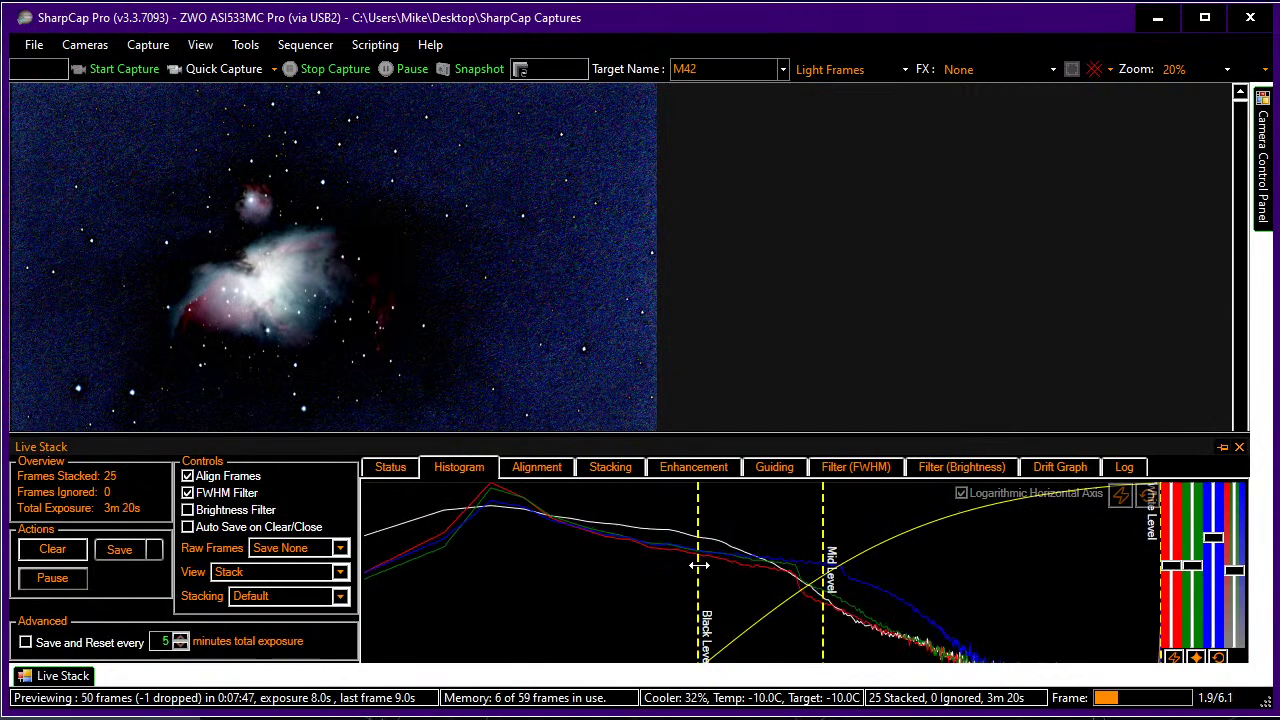
{"action": "left_click_drag", "start_coordinate": [699, 570], "coordinate": [490, 540]}
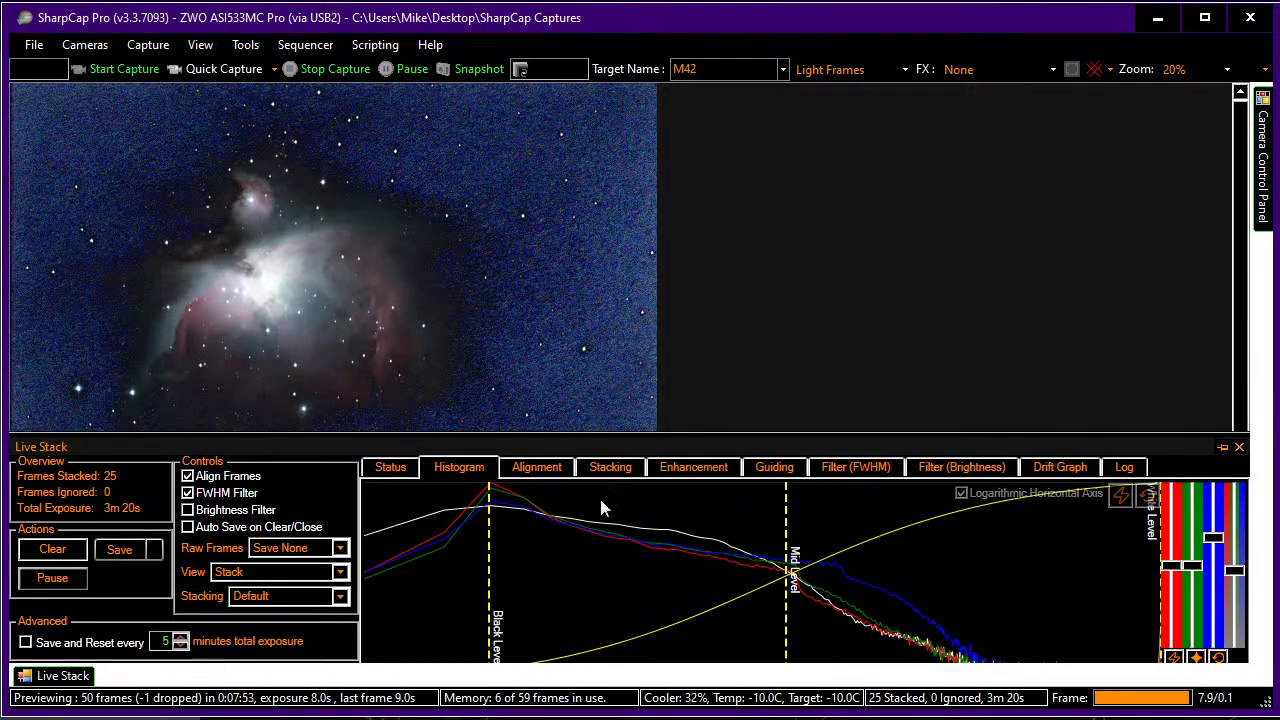
- Review the noise reduction, sharpening, stacking and star alignment settings of the live stack
{"action": "left_click", "coordinate": [690, 468]}
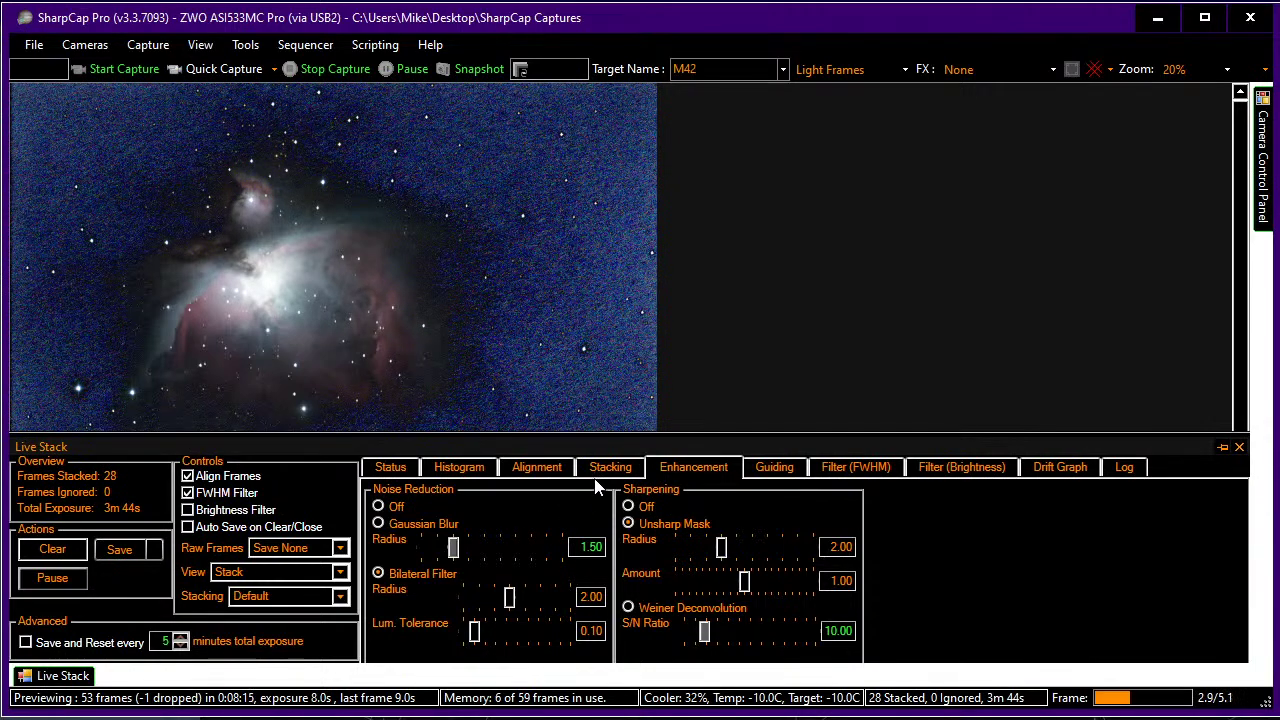
{"action": "left_click", "coordinate": [596, 478]}
{"action": "left_click", "coordinate": [535, 477]}
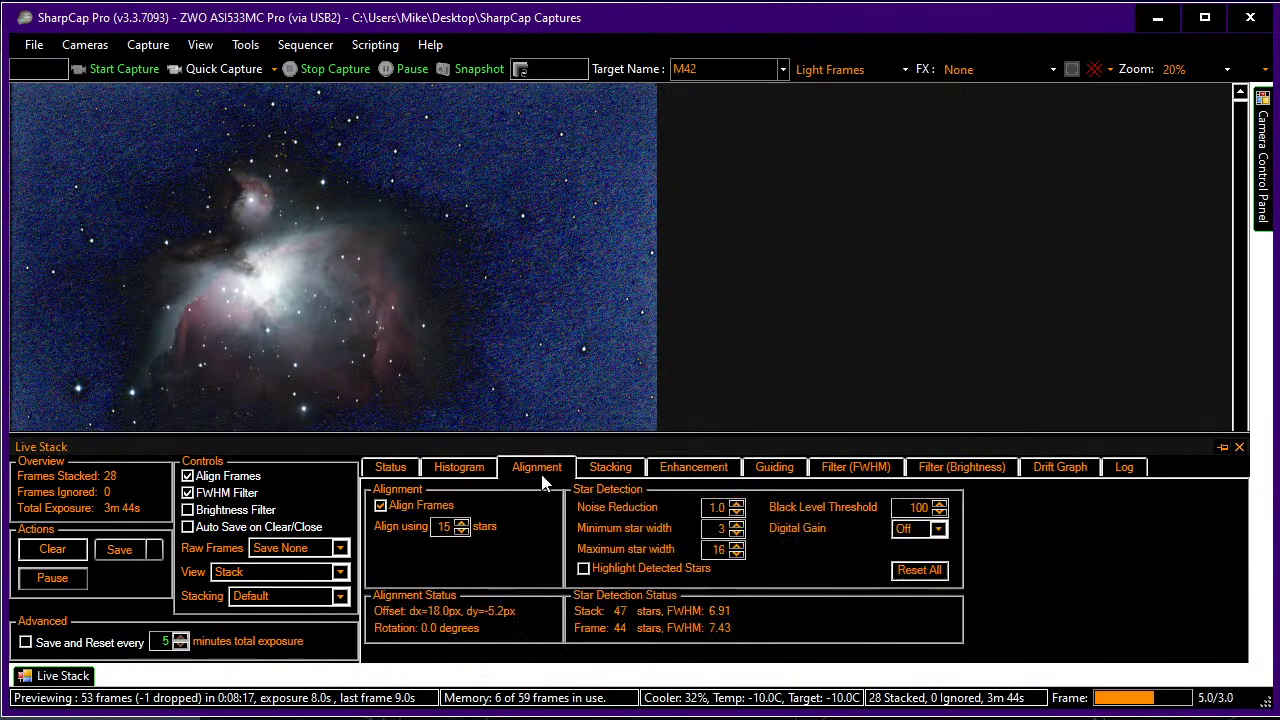
- Auto-adjust the colour balance of the live stack and try a stronger blue level
{"action": "left_click", "coordinate": [466, 475]}
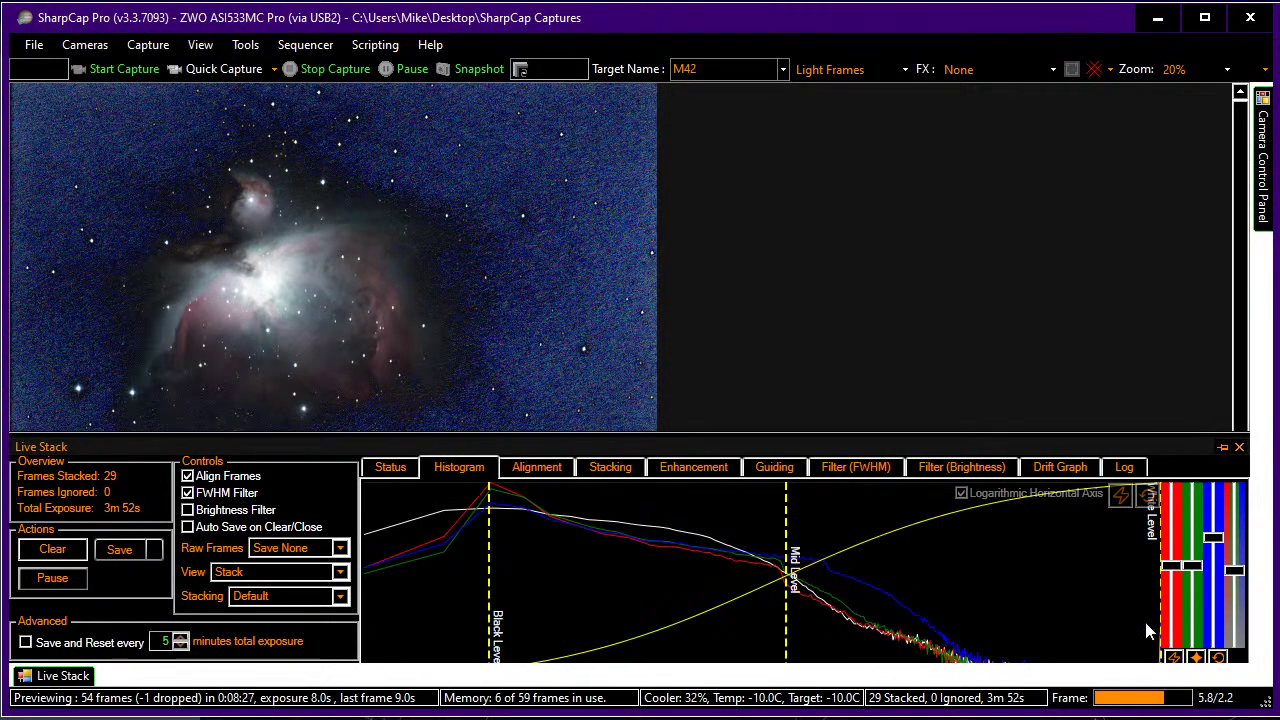
{"action": "left_click", "coordinate": [1174, 657]}
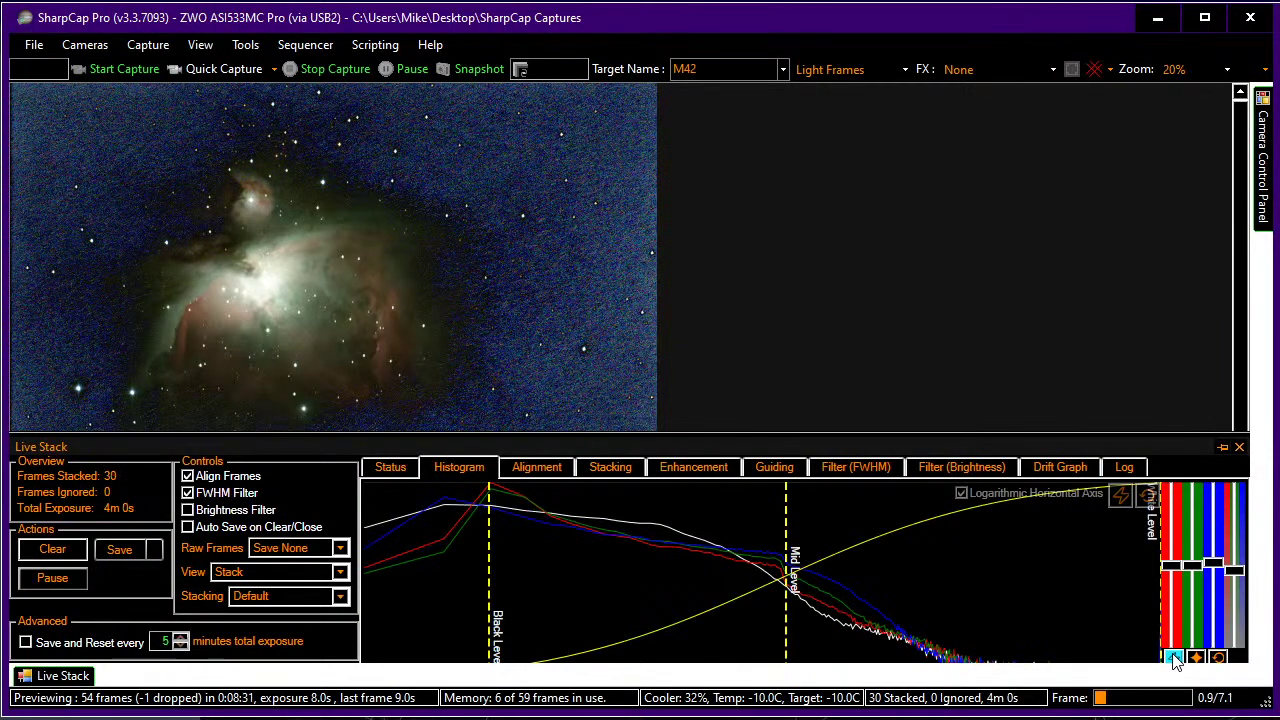
{"action": "left_click_drag", "start_coordinate": [1218, 550], "coordinate": [1218, 530]}
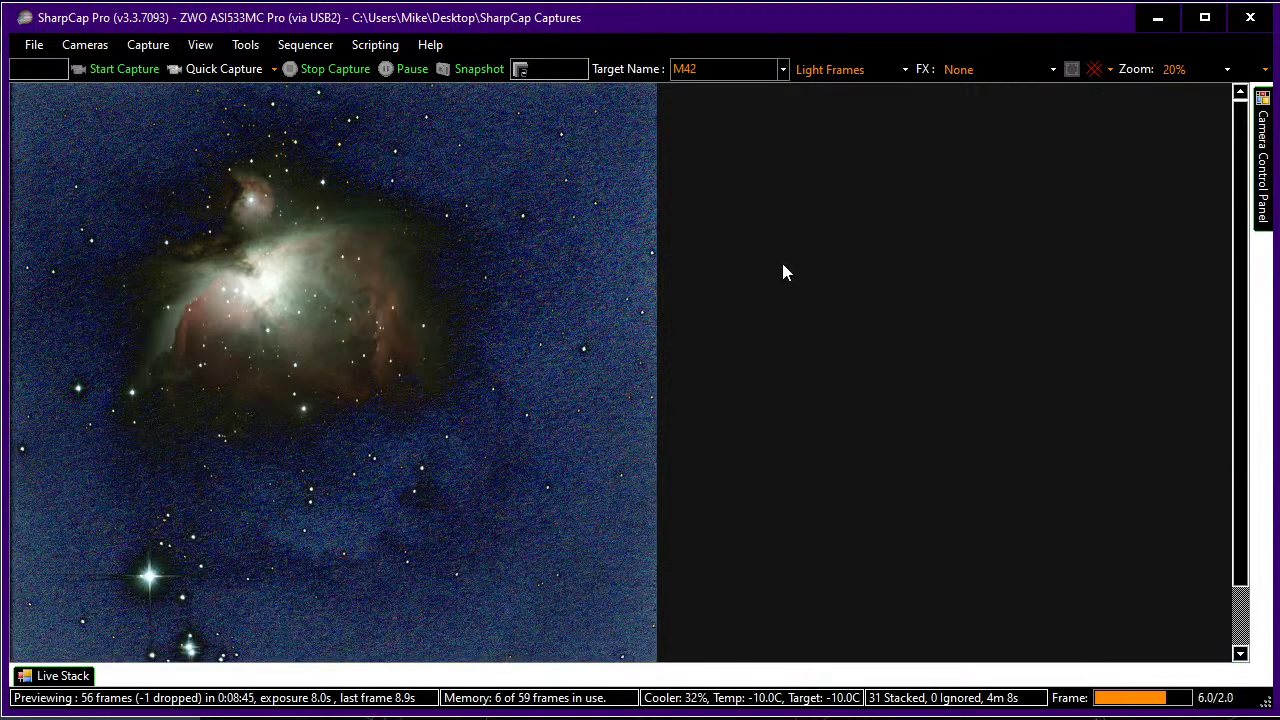
- Review the camera's exposure, gain, preprocessing, cooling and capture profile settings
{"action": "mouse_move", "coordinate": [1262, 155]}
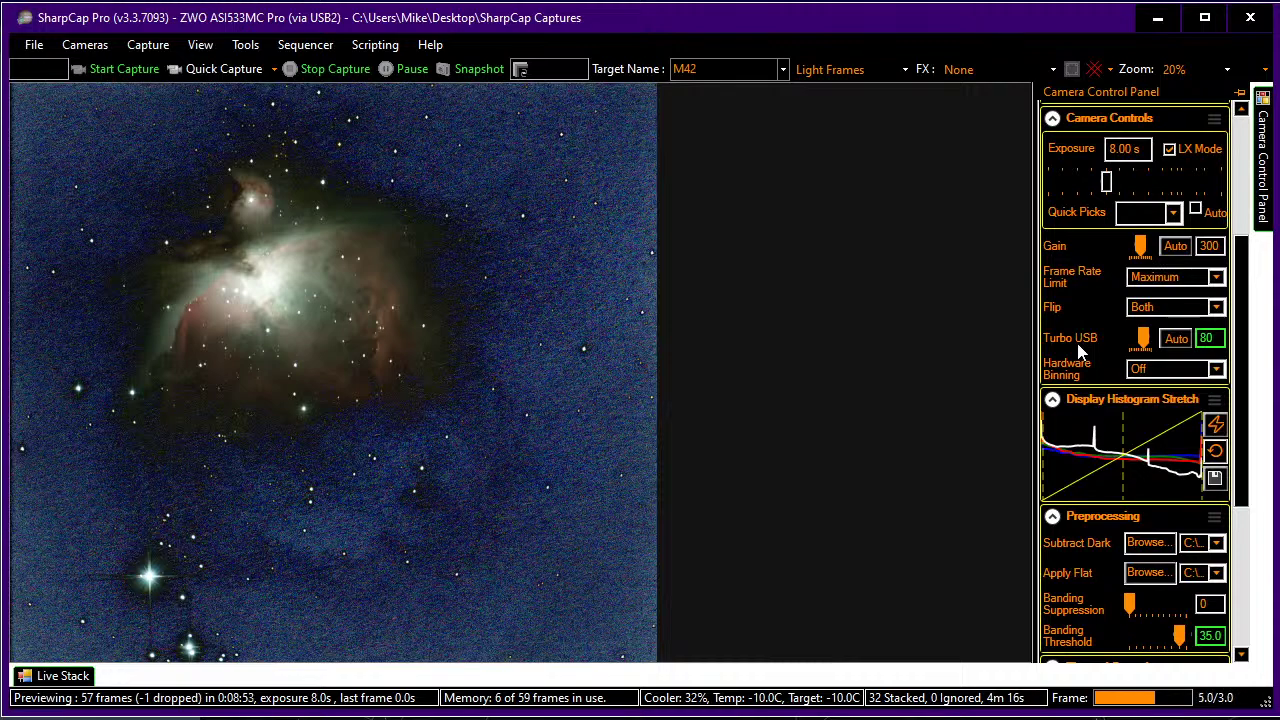
{"action": "scroll", "coordinate": [1078, 349], "scroll_direction": "down", "scroll_amount": 3}
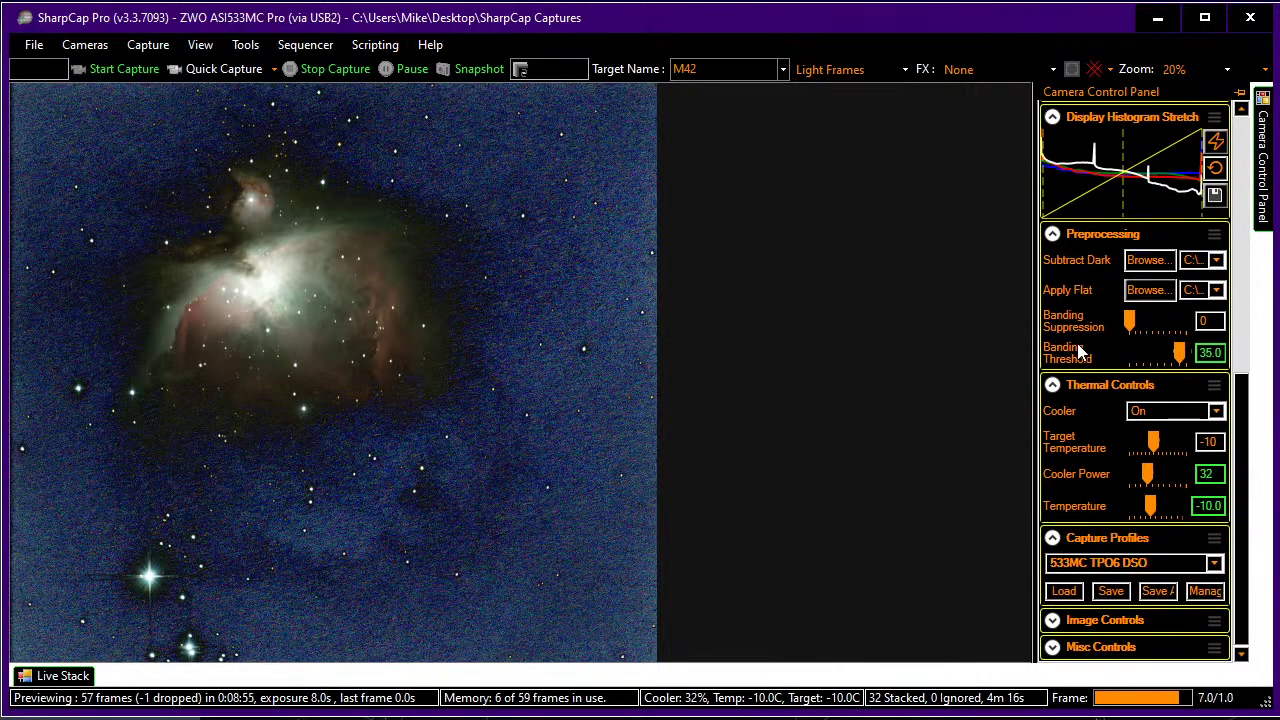
{"action": "scroll", "coordinate": [1078, 349], "scroll_direction": "up", "scroll_amount": 5}
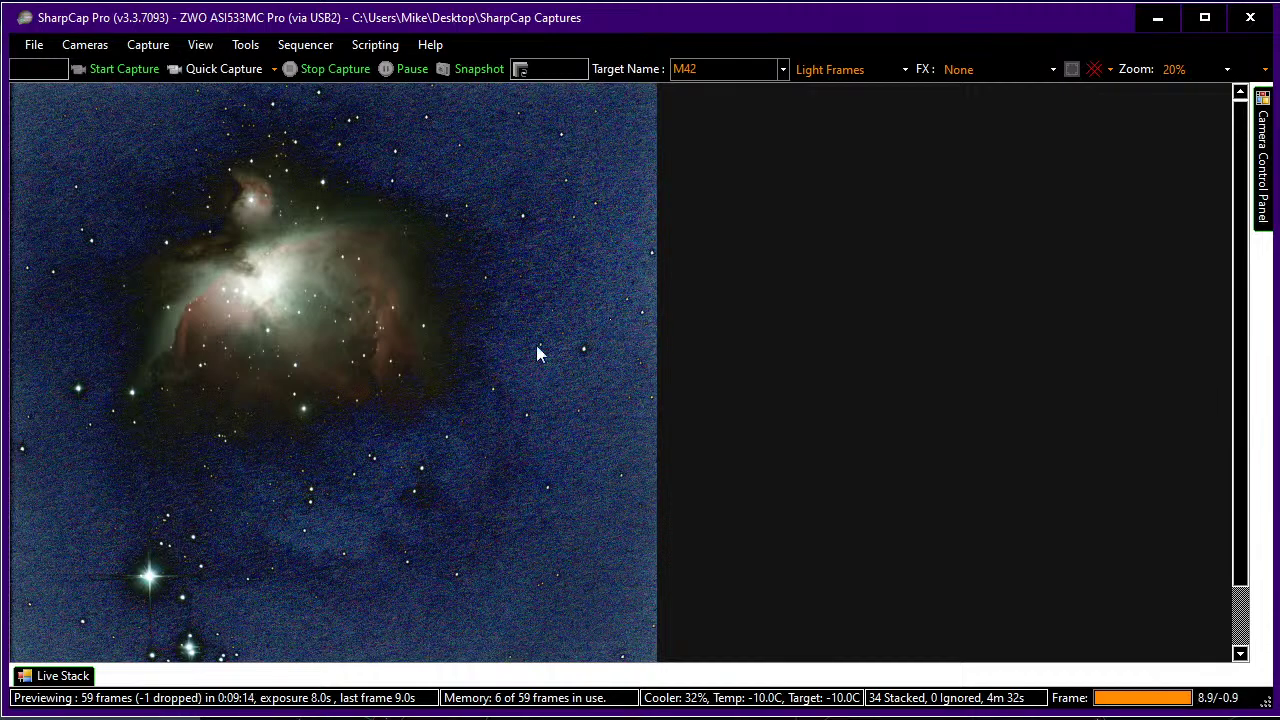
- Compare the live stack with noise reduction and sharpening off, and restore the Bilateral Filter and Unsharp Mask
{"action": "mouse_move", "coordinate": [55, 676]}
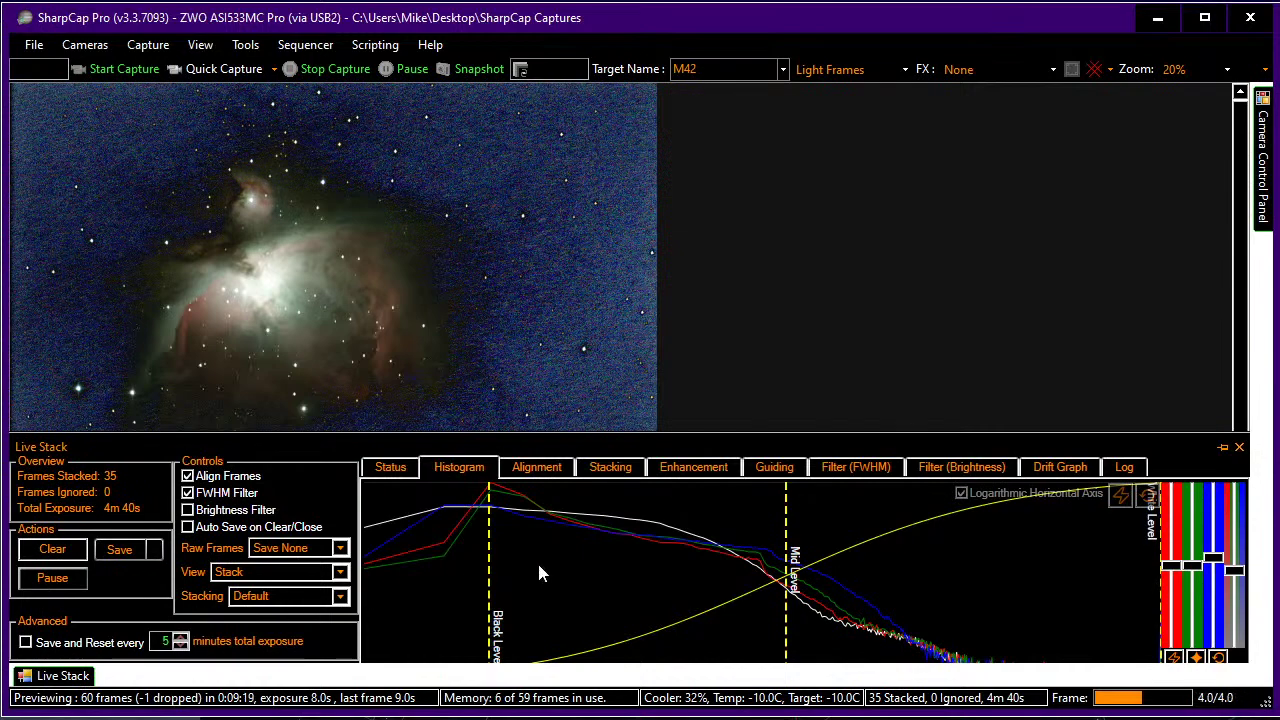
{"action": "left_click", "coordinate": [692, 469]}
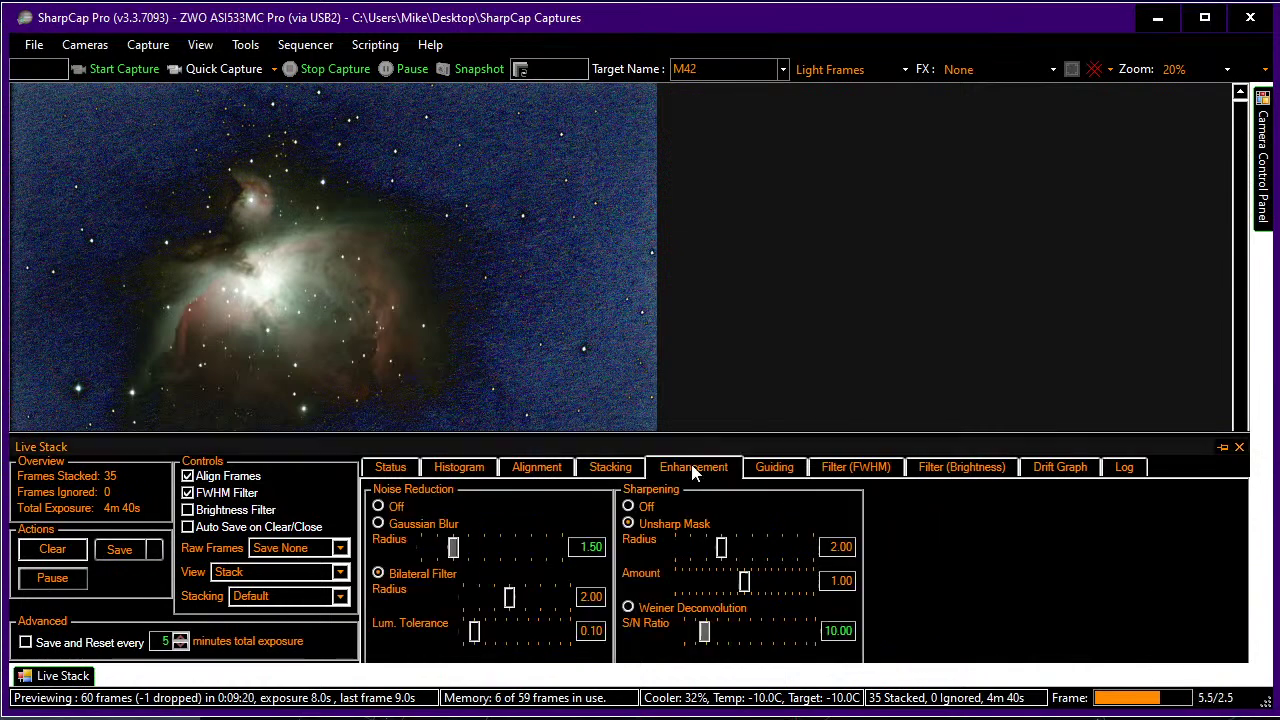
{"action": "left_click", "coordinate": [629, 507]}
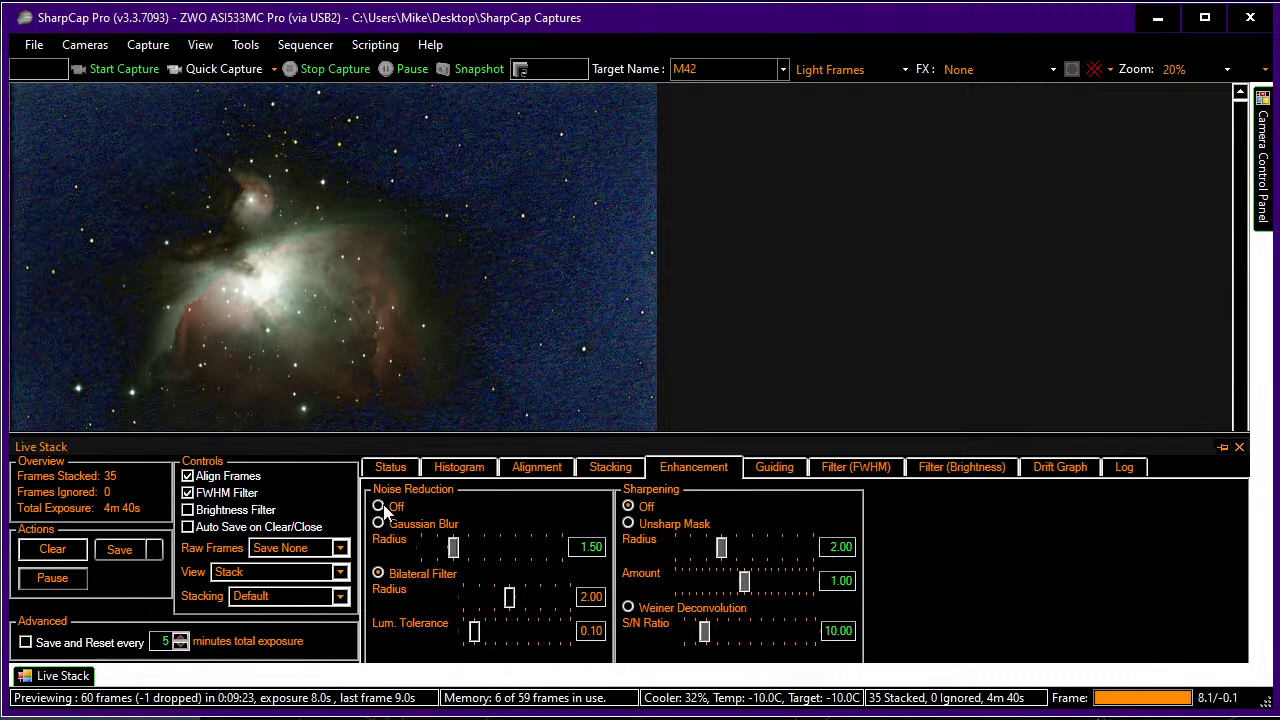
{"action": "left_click", "coordinate": [380, 508]}
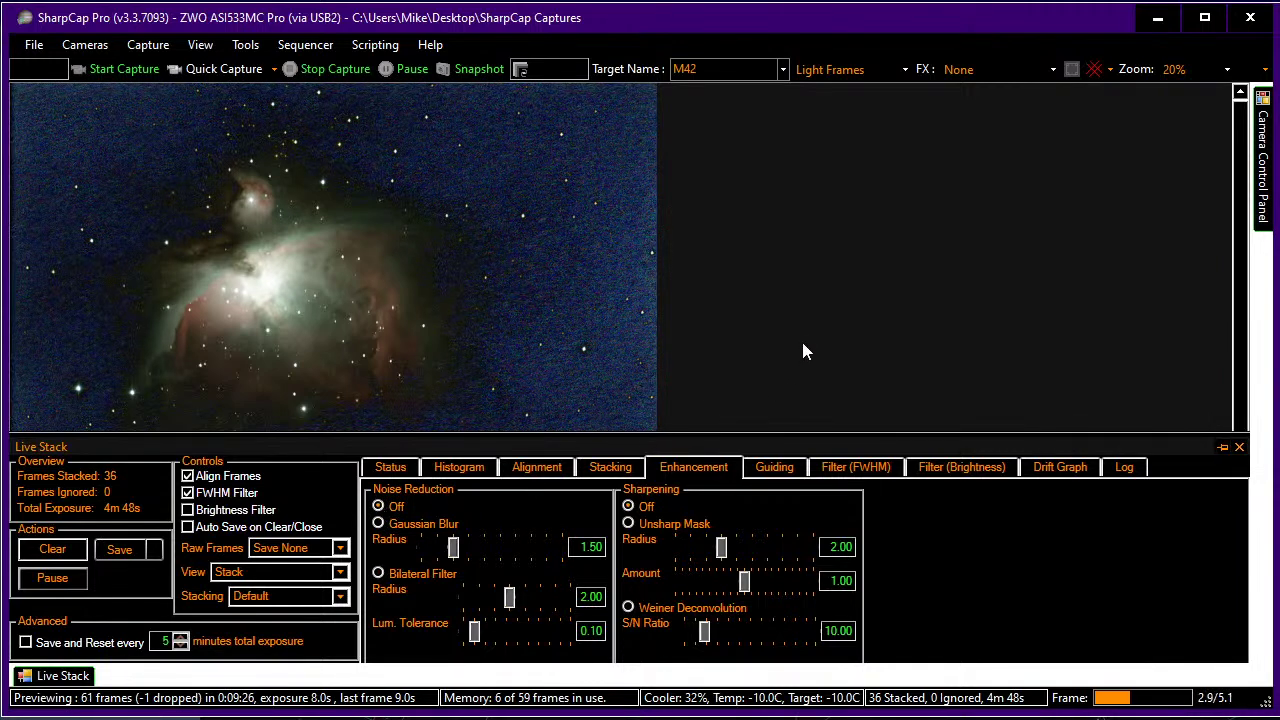
{"action": "left_click", "coordinate": [628, 524]}
{"action": "left_click", "coordinate": [379, 574]}
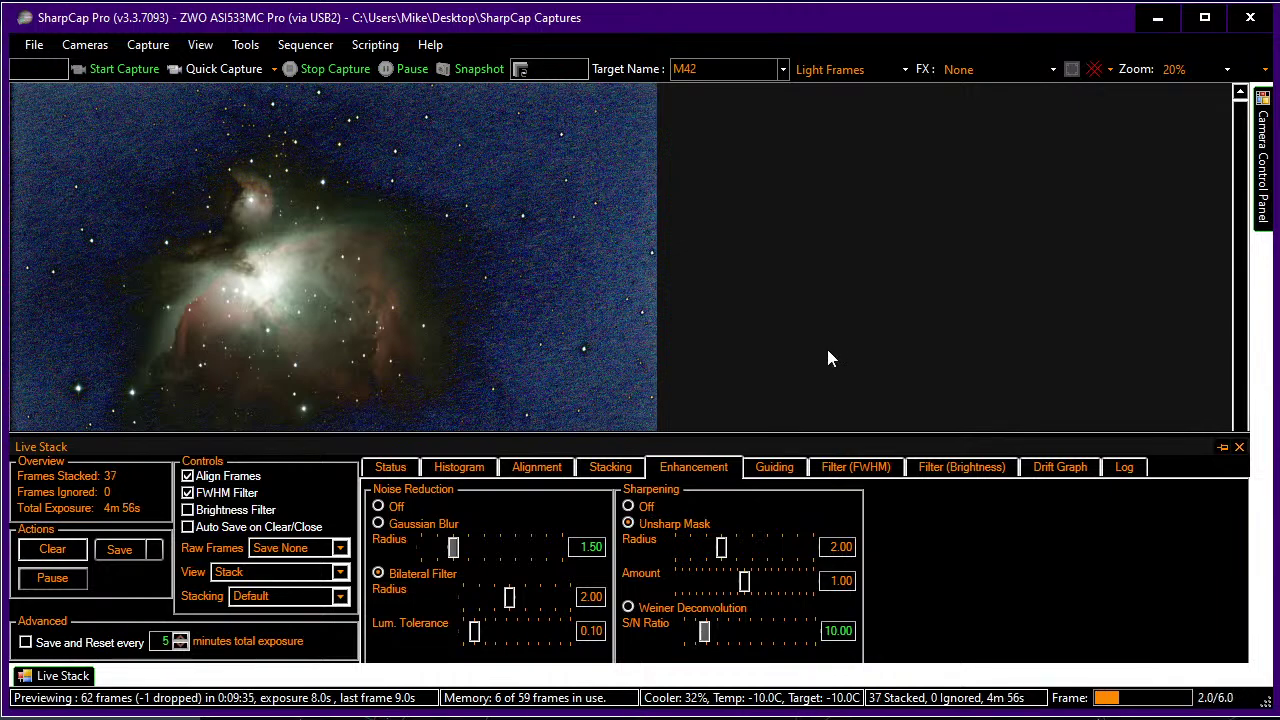
{"action": "left_click", "coordinate": [453, 468]}
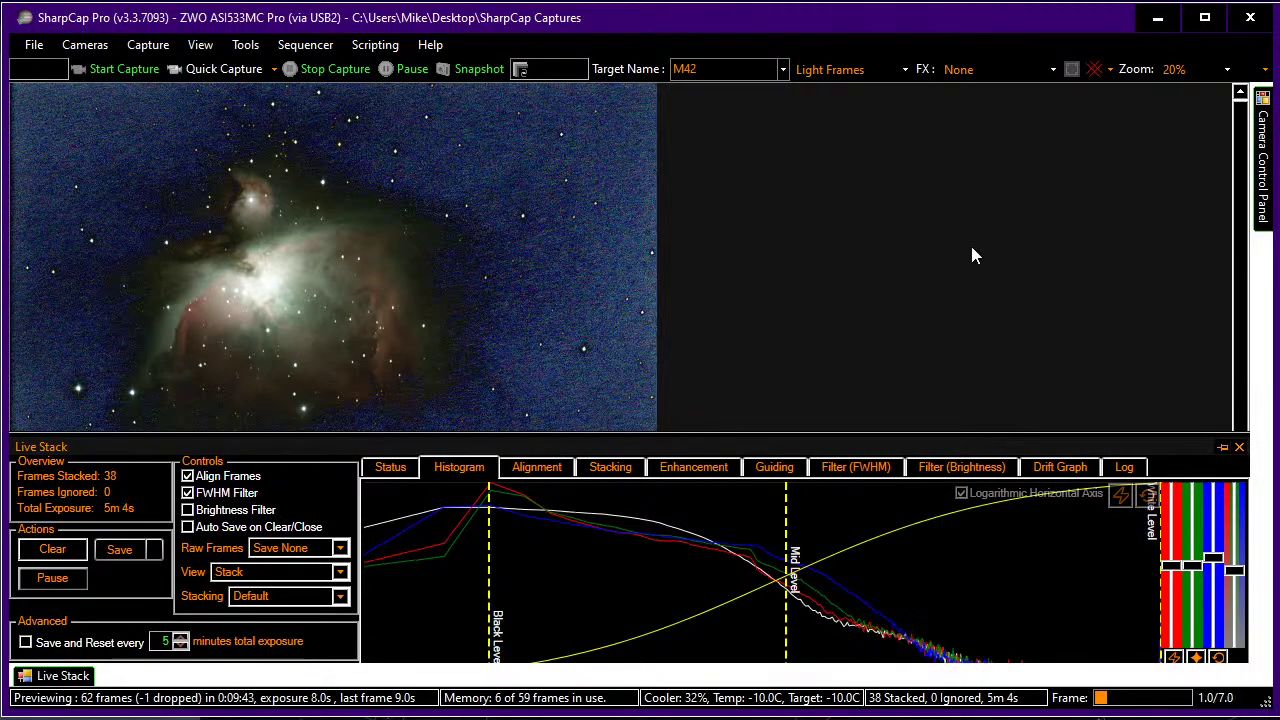
- Choose a 25-frame dark file from the 8.0s gain_300 folder of the ZWO ASI533MC Pro for dark subtraction
{"action": "mouse_move", "coordinate": [1263, 200]}
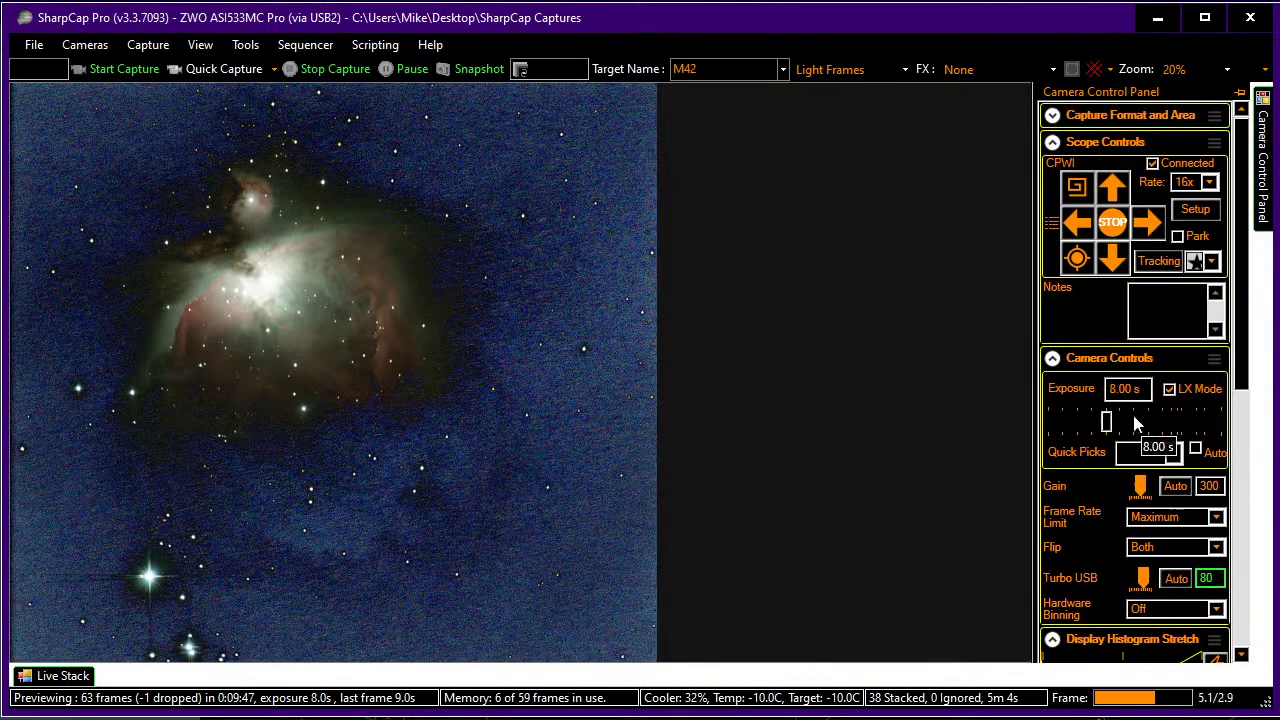
{"action": "scroll", "coordinate": [1133, 415], "scroll_direction": "down", "scroll_amount": 3}
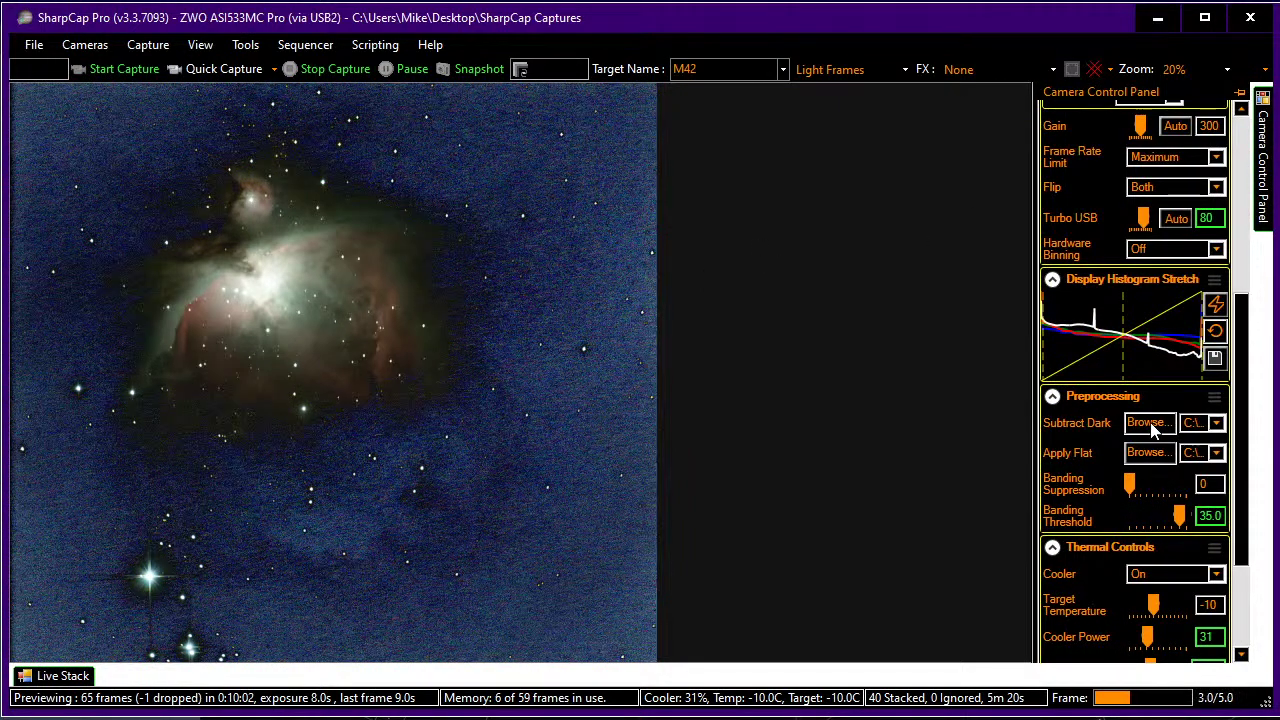
{"action": "left_click", "coordinate": [1150, 423]}
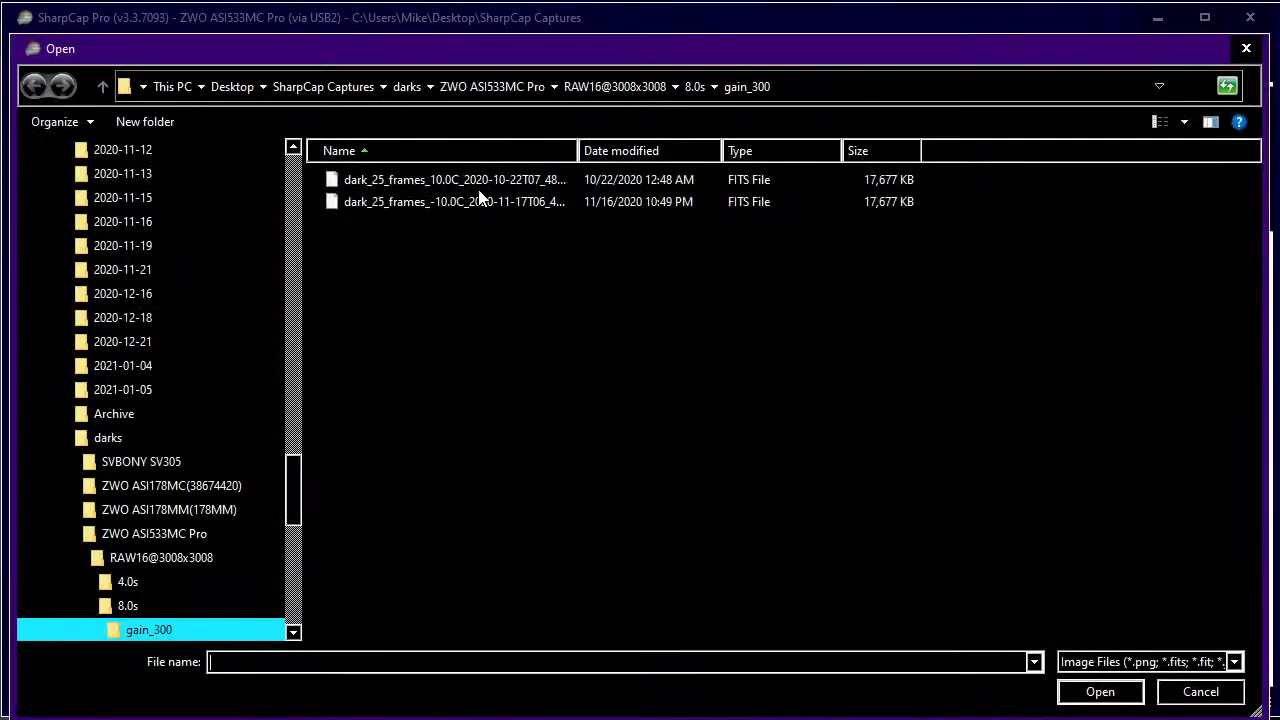
{"action": "double_click", "coordinate": [478, 182]}
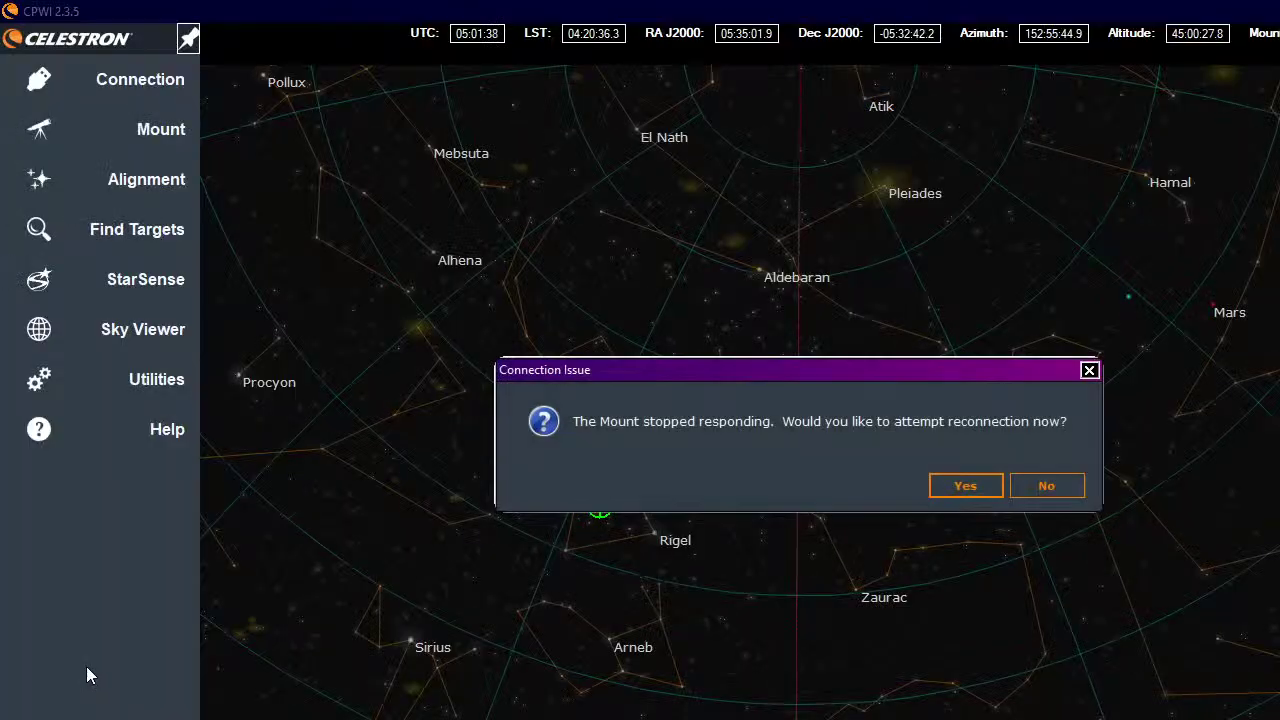
- Try to reconnect the unresponsive mount in CPWI
{"action": "left_click", "coordinate": [965, 485]}
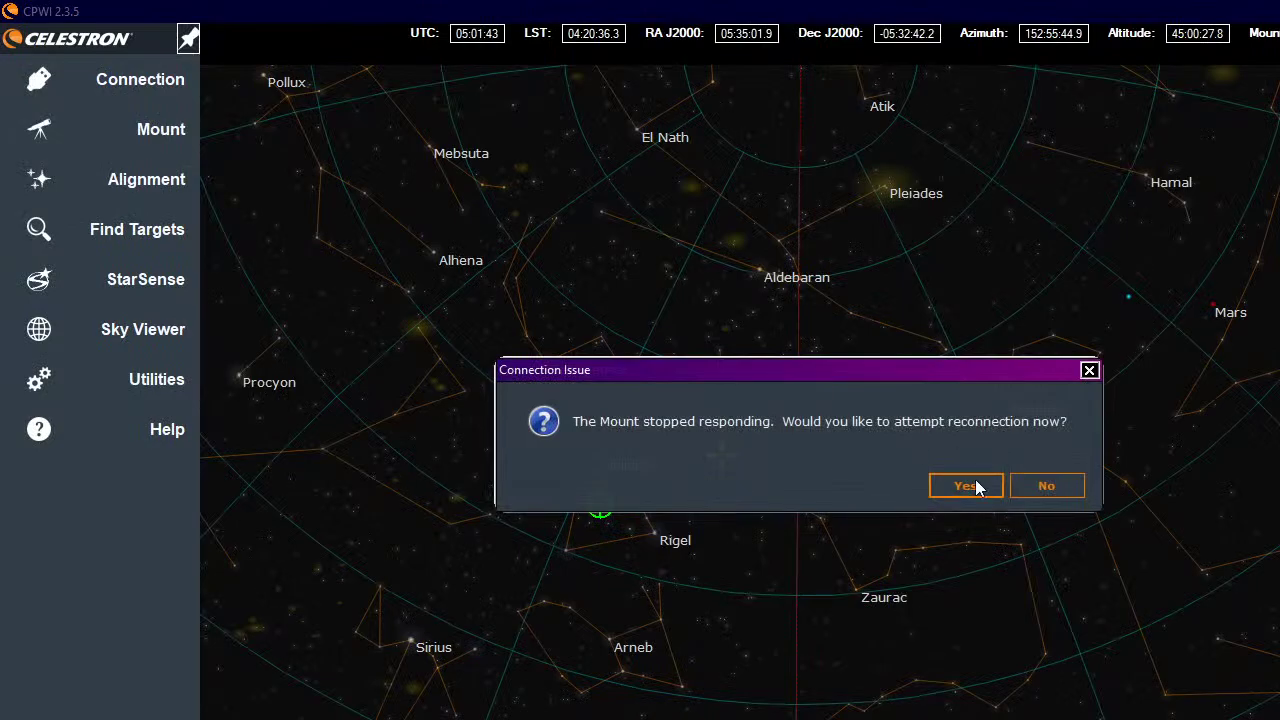
{"action": "left_click", "coordinate": [977, 487]}
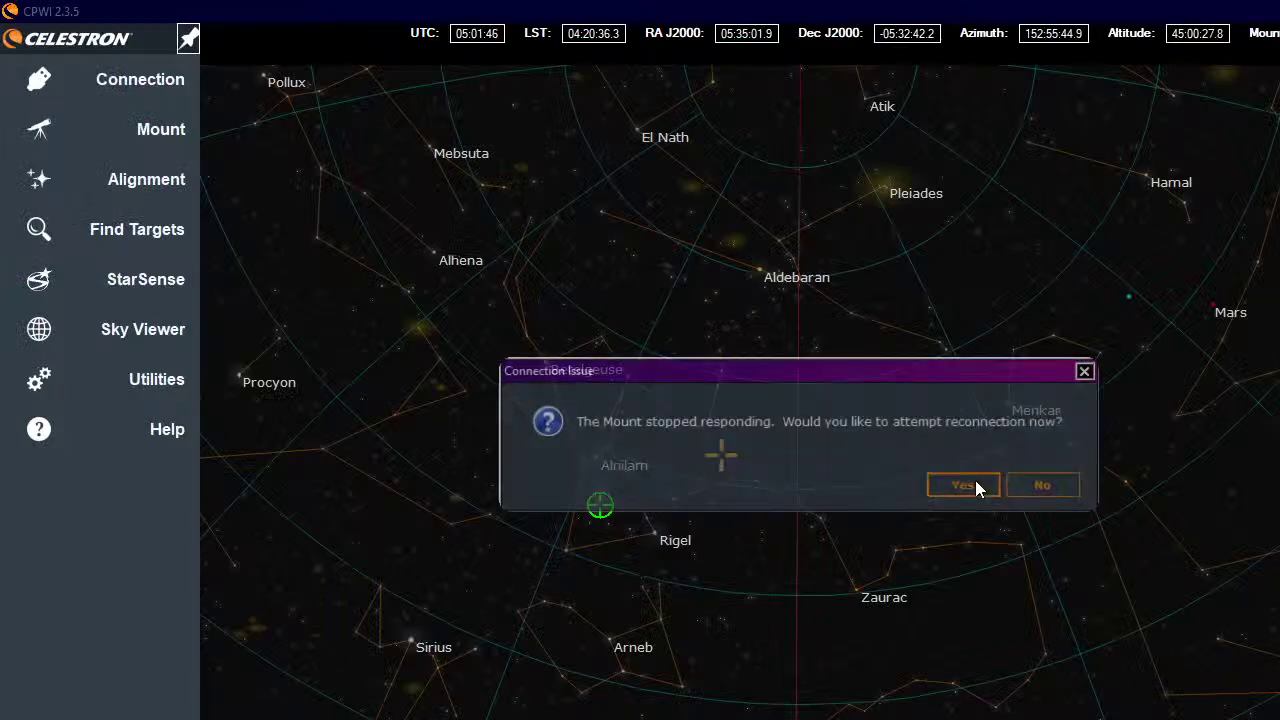
{"action": "left_click", "coordinate": [977, 488]}
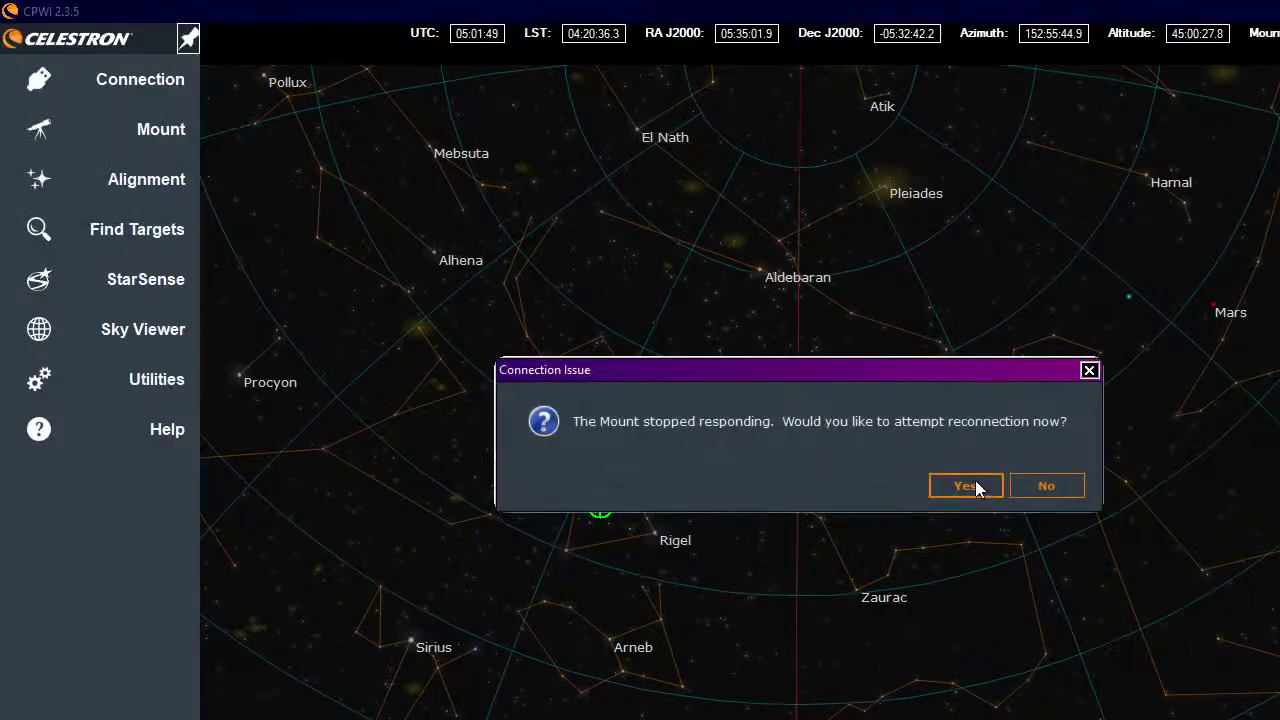
{"action": "left_click", "coordinate": [976, 484]}
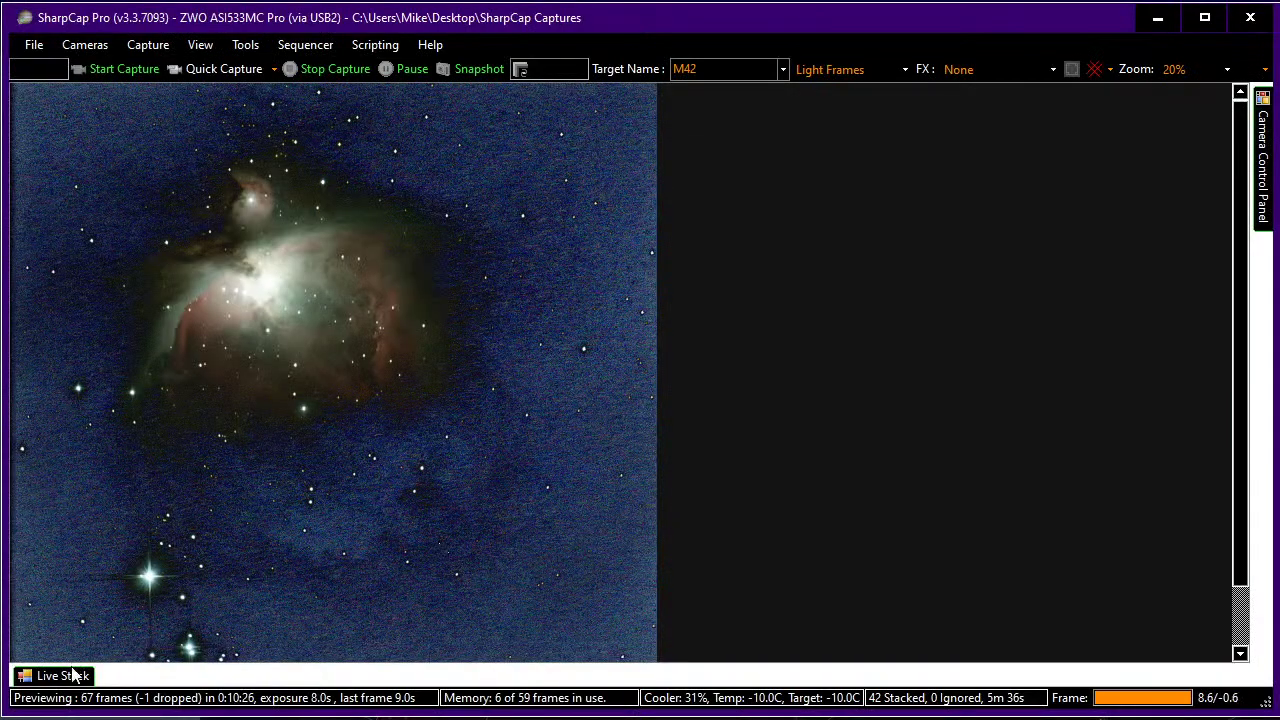
- Clear the live stack of M42 in SharpCap so that stacking restarts
{"action": "left_click", "coordinate": [73, 676]}
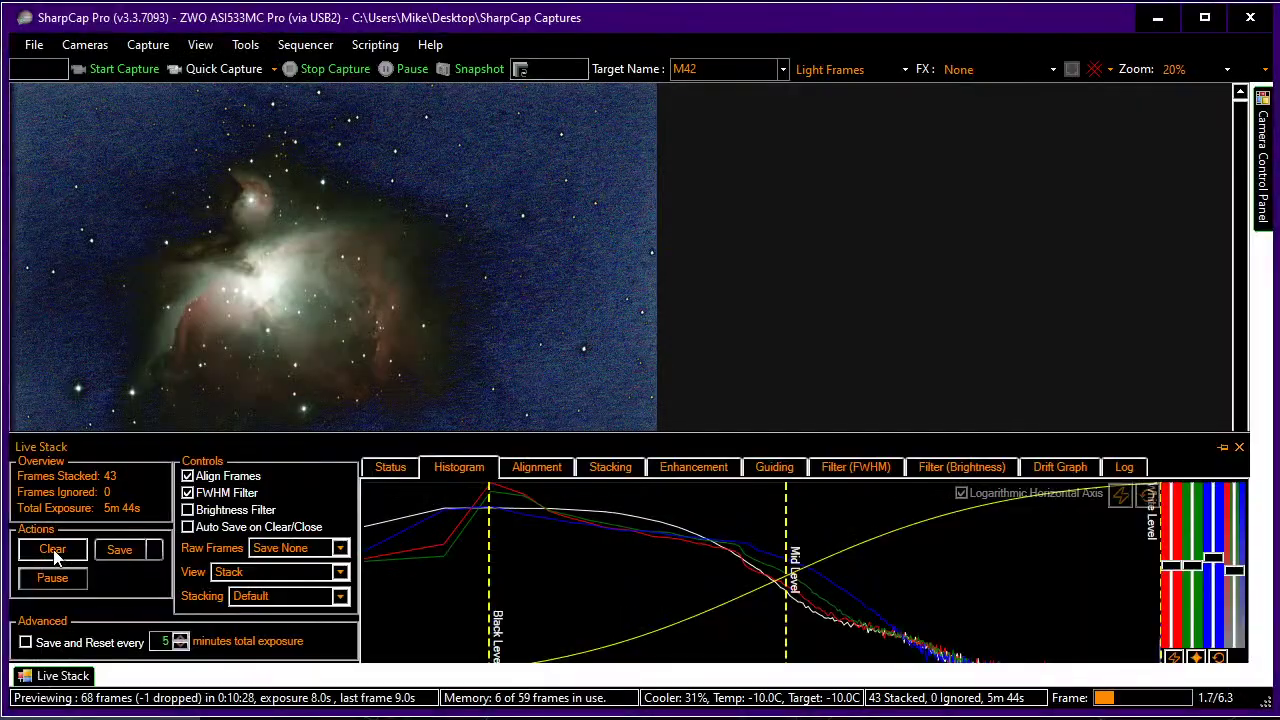
{"action": "left_click", "coordinate": [55, 558]}
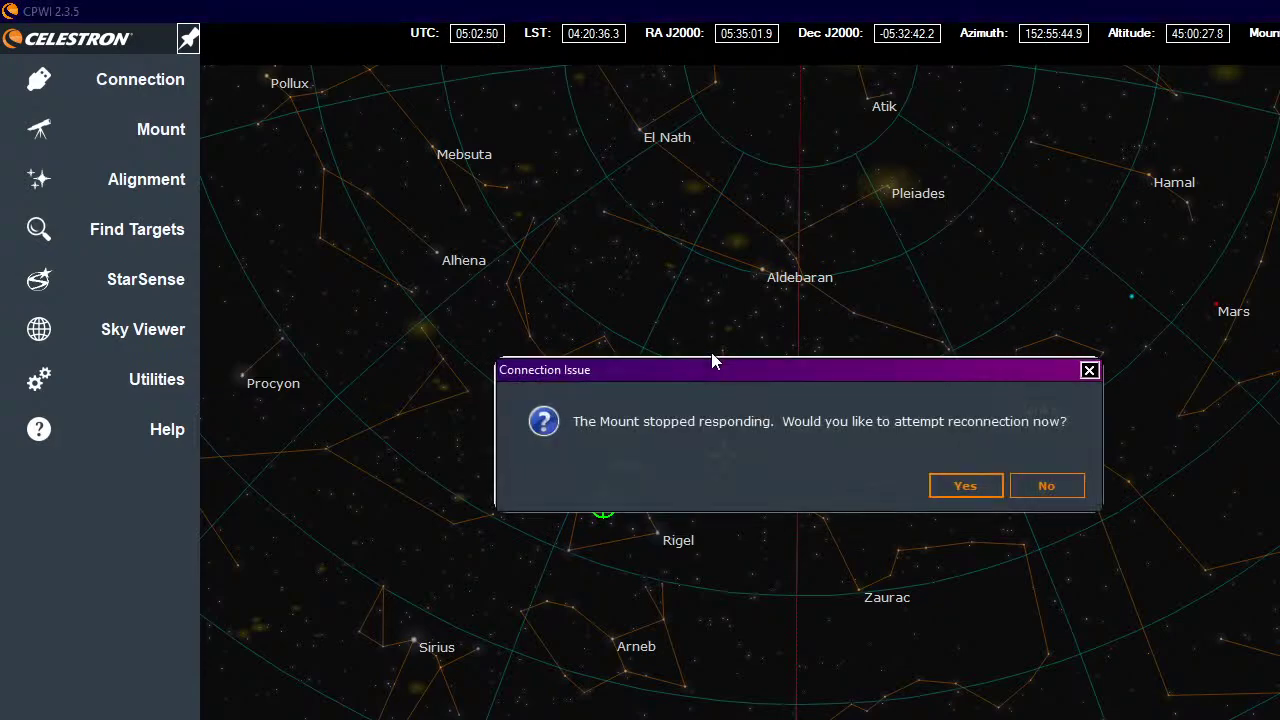
{"action": "key", "text": "alt+Tab"}
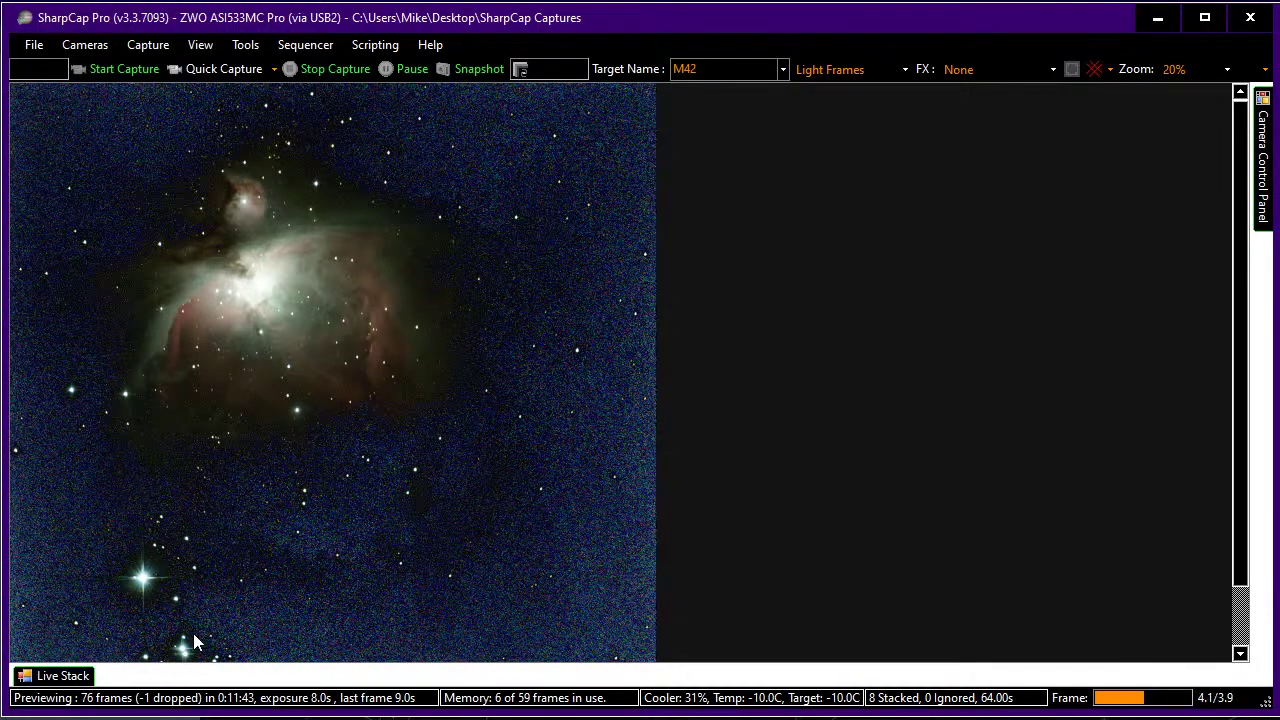
- Check which recent sequences are available to run in the sequencer, without starting one
{"action": "left_click", "coordinate": [64, 677]}
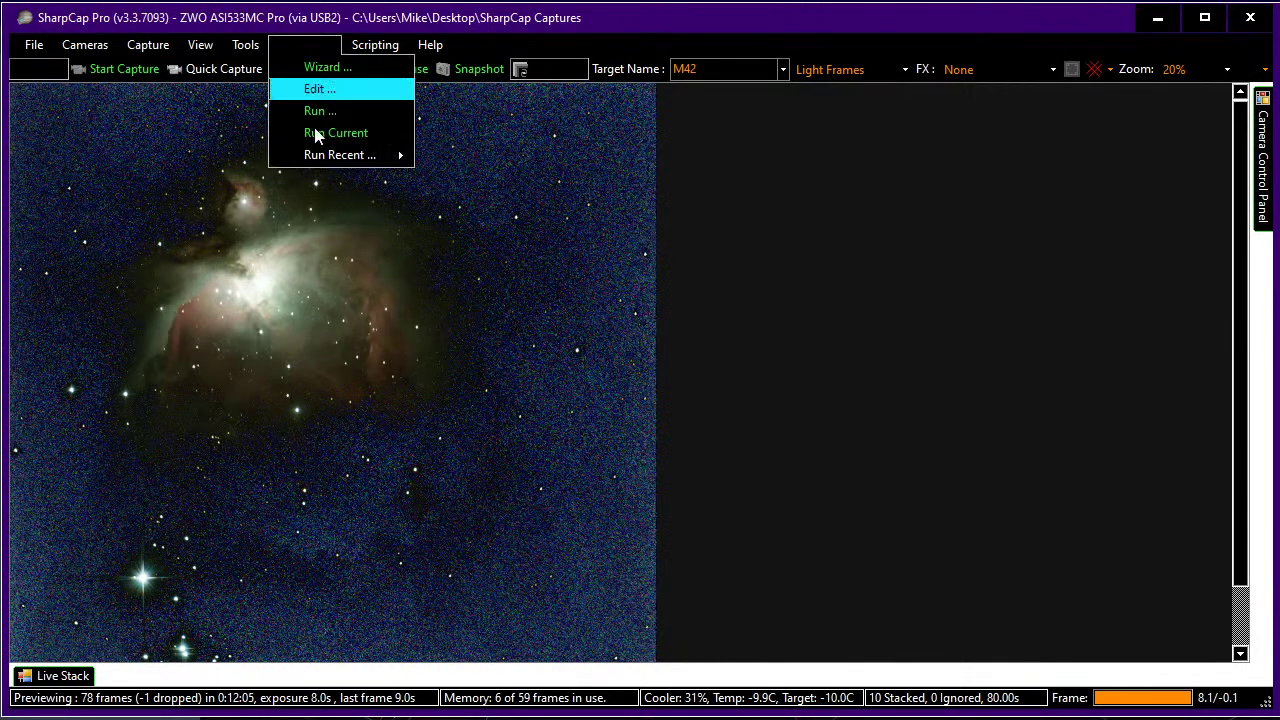
{"action": "mouse_move", "coordinate": [342, 154]}
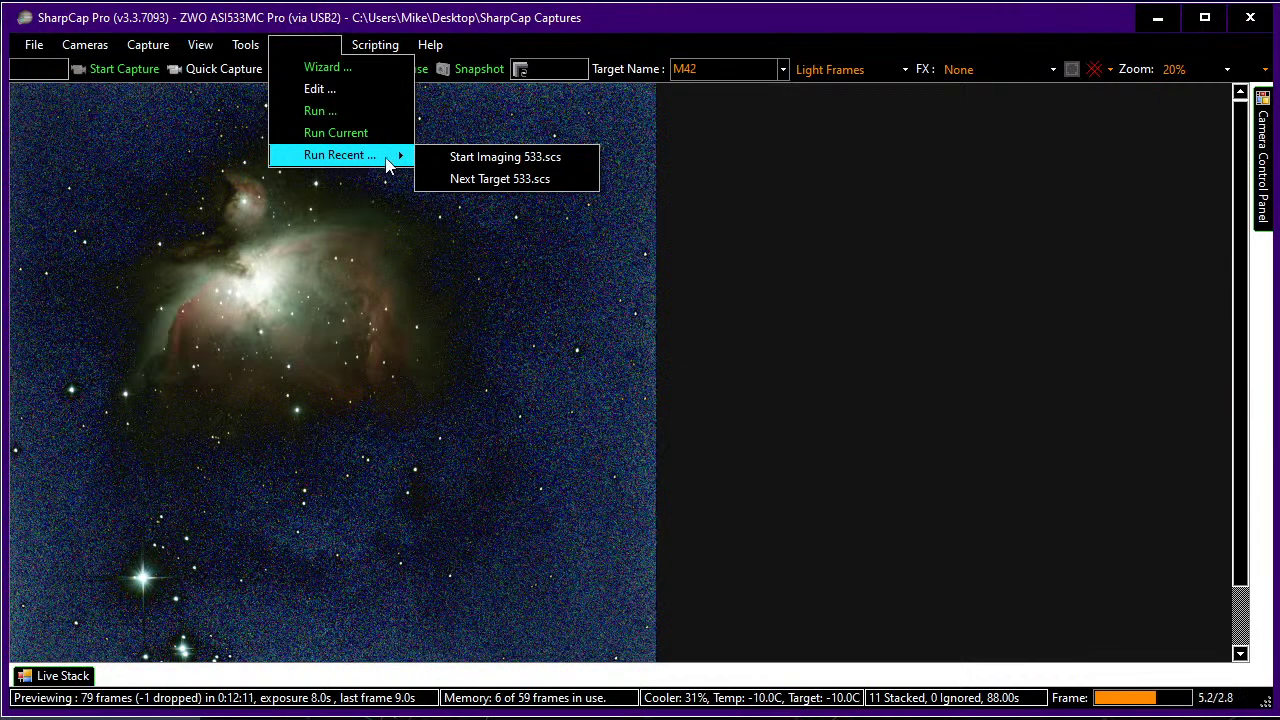
{"action": "left_click", "coordinate": [900, 232]}
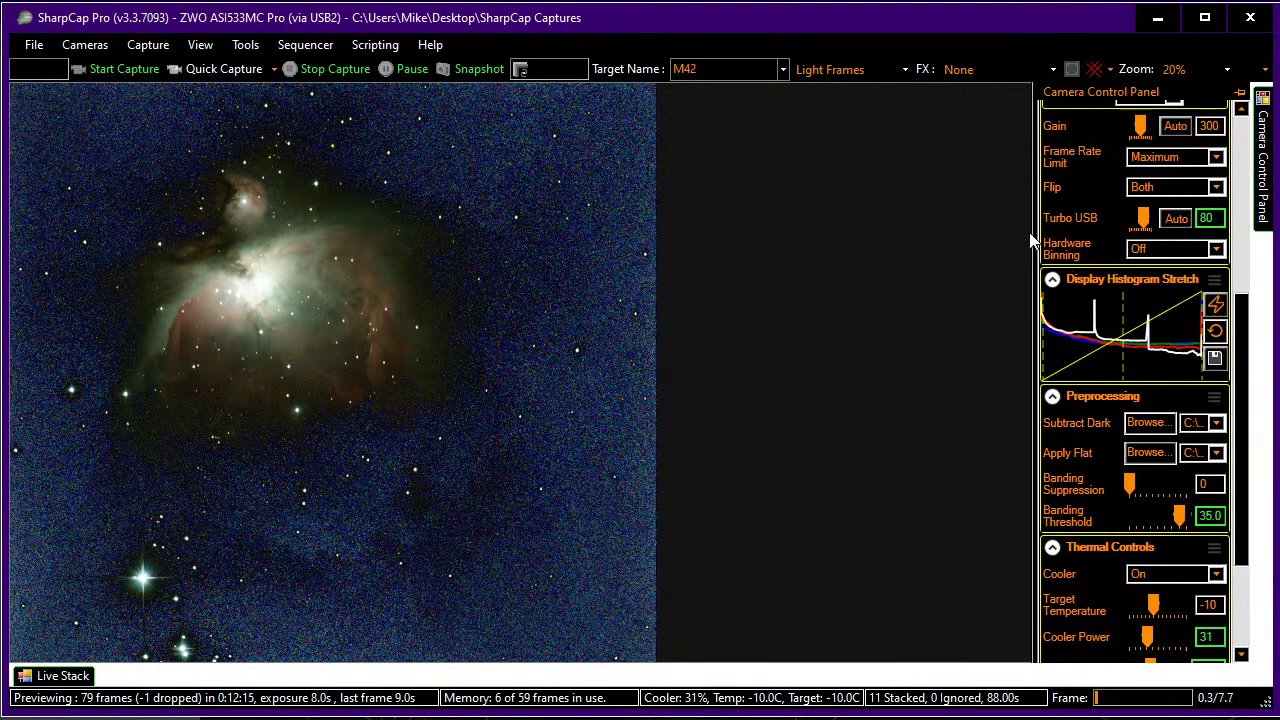
- Load the 533MC TPO6 DSO capture profile and clear the live stack to start a new one of M42
{"action": "mouse_move", "coordinate": [1264, 188]}
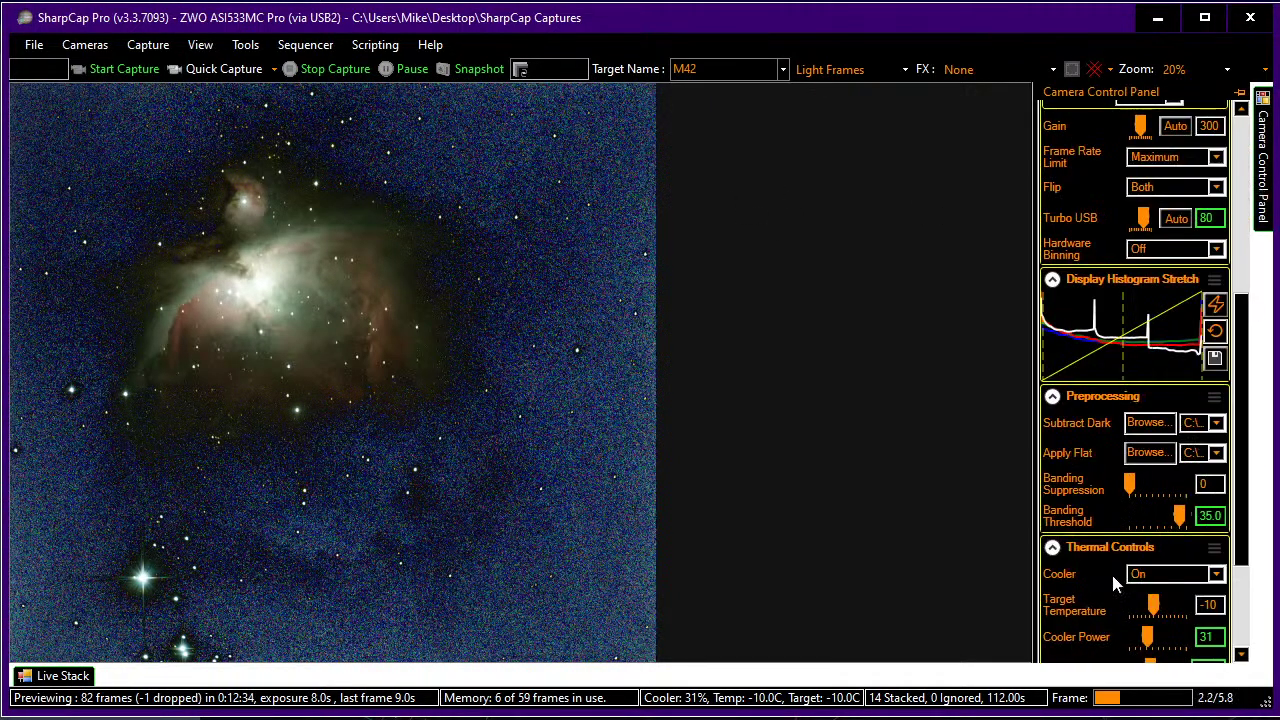
{"action": "scroll", "coordinate": [1076, 590], "scroll_direction": "down", "scroll_amount": 2}
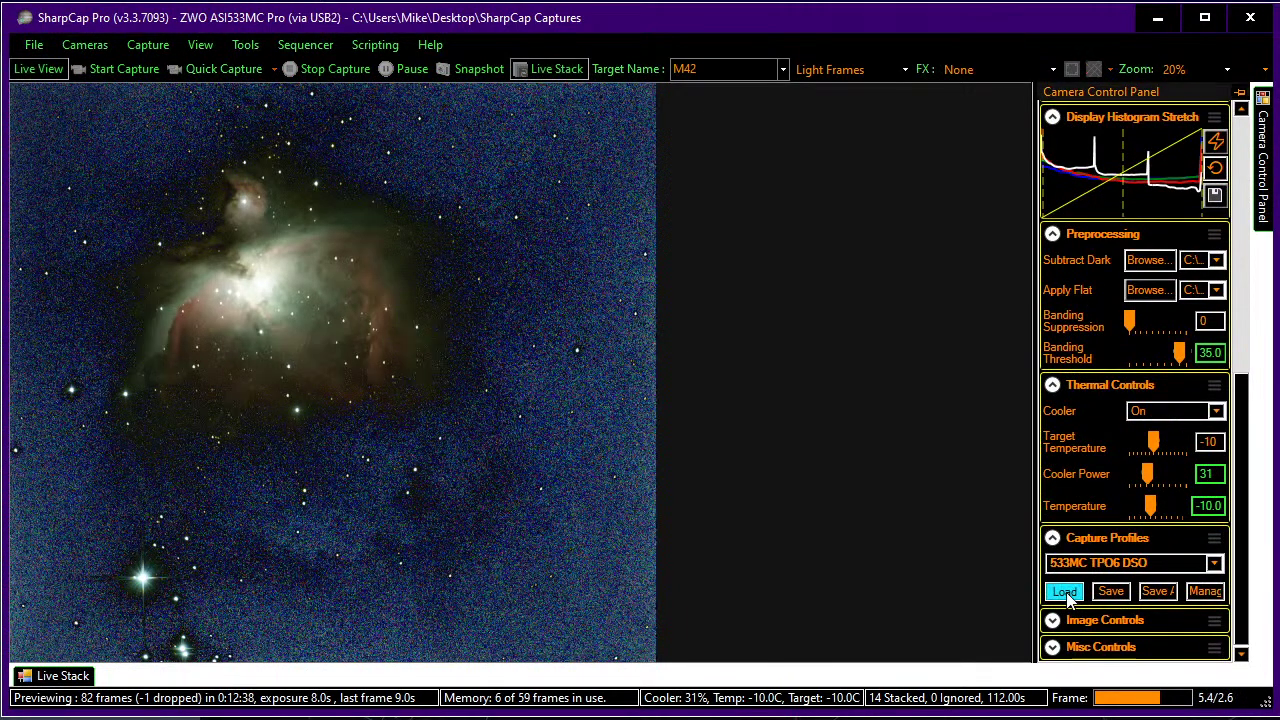
{"action": "left_click", "coordinate": [1065, 591]}
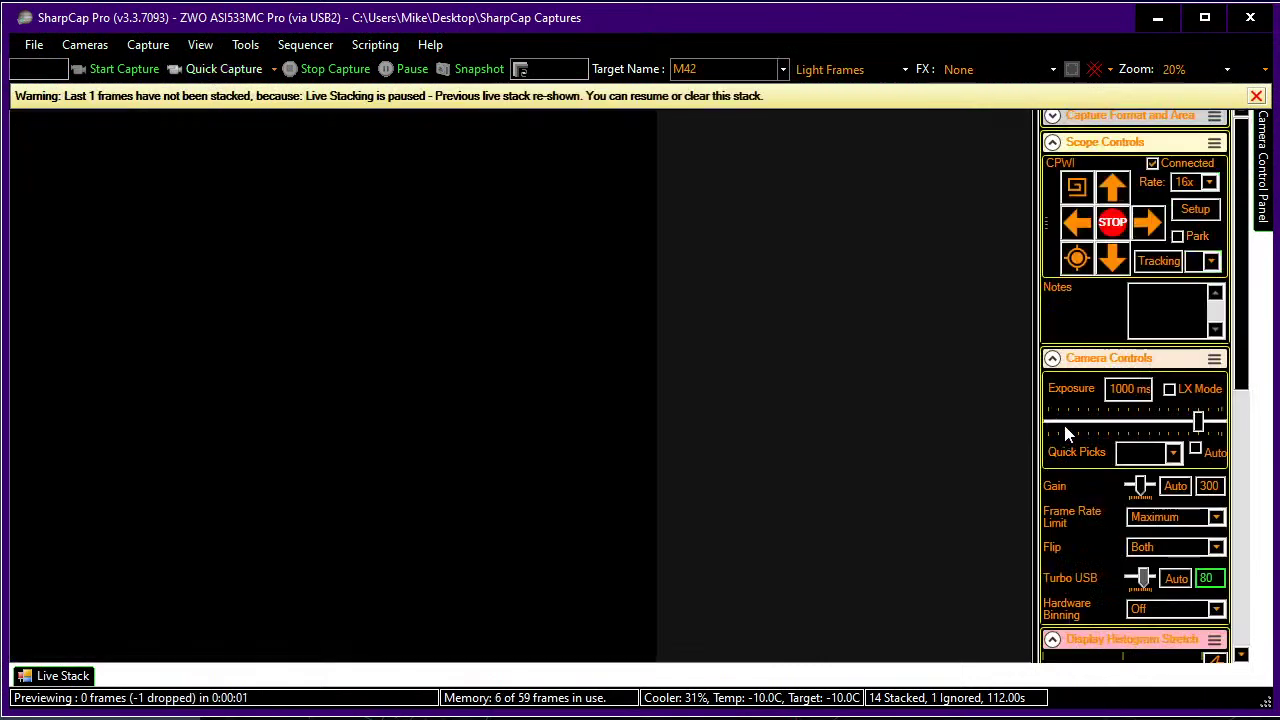
{"action": "left_click", "coordinate": [88, 676]}
{"action": "left_click", "coordinate": [74, 553]}
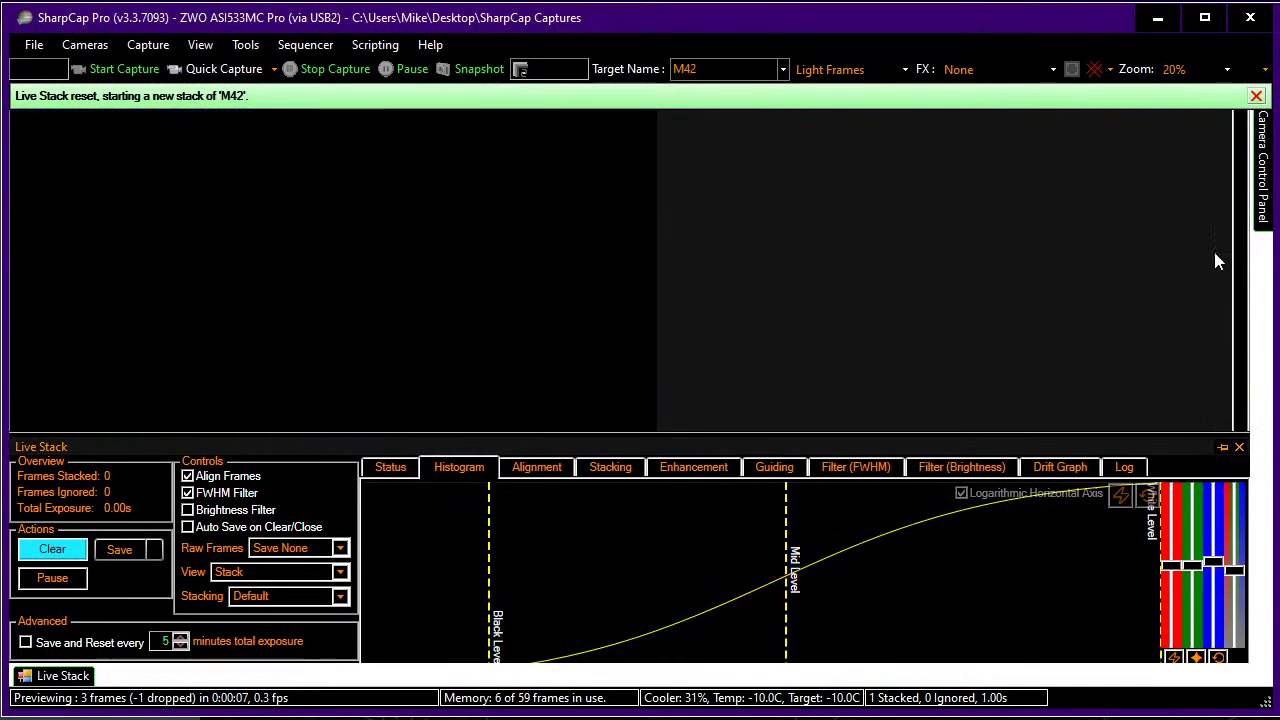
{"action": "mouse_move", "coordinate": [1265, 222]}
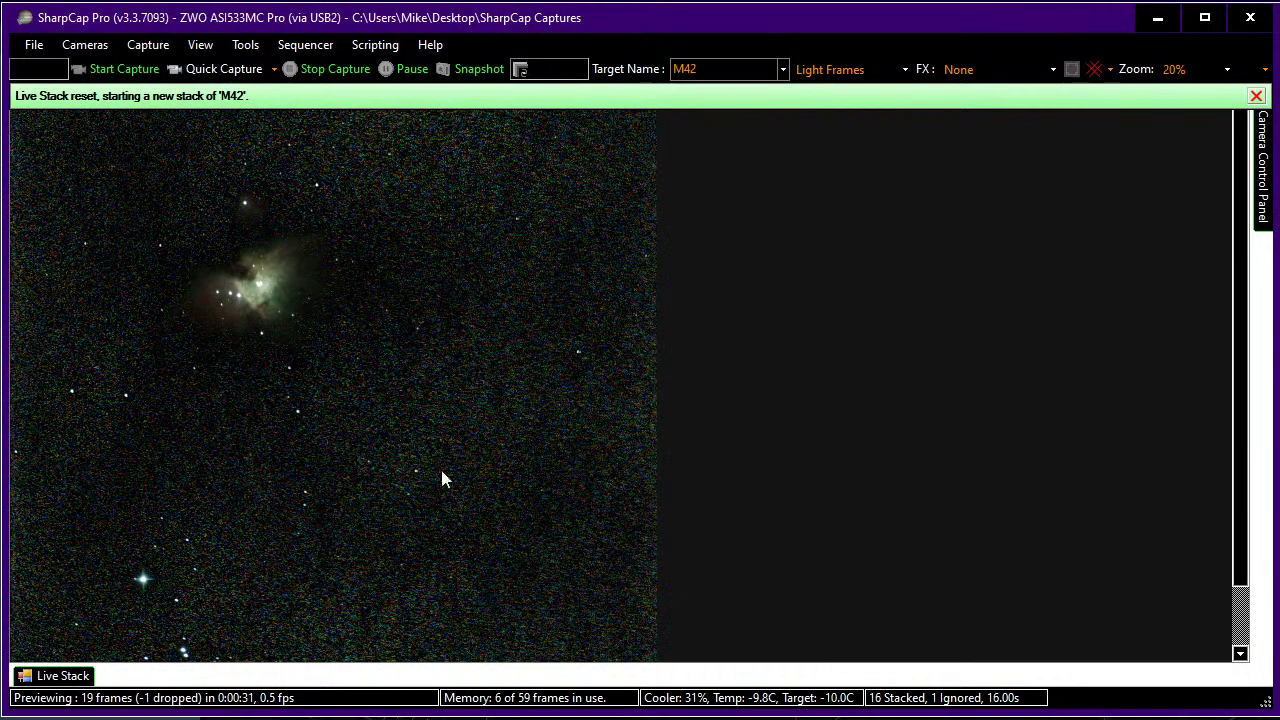
- Lower the black level of the live stack histogram to the main peak
{"action": "left_click", "coordinate": [76, 677]}
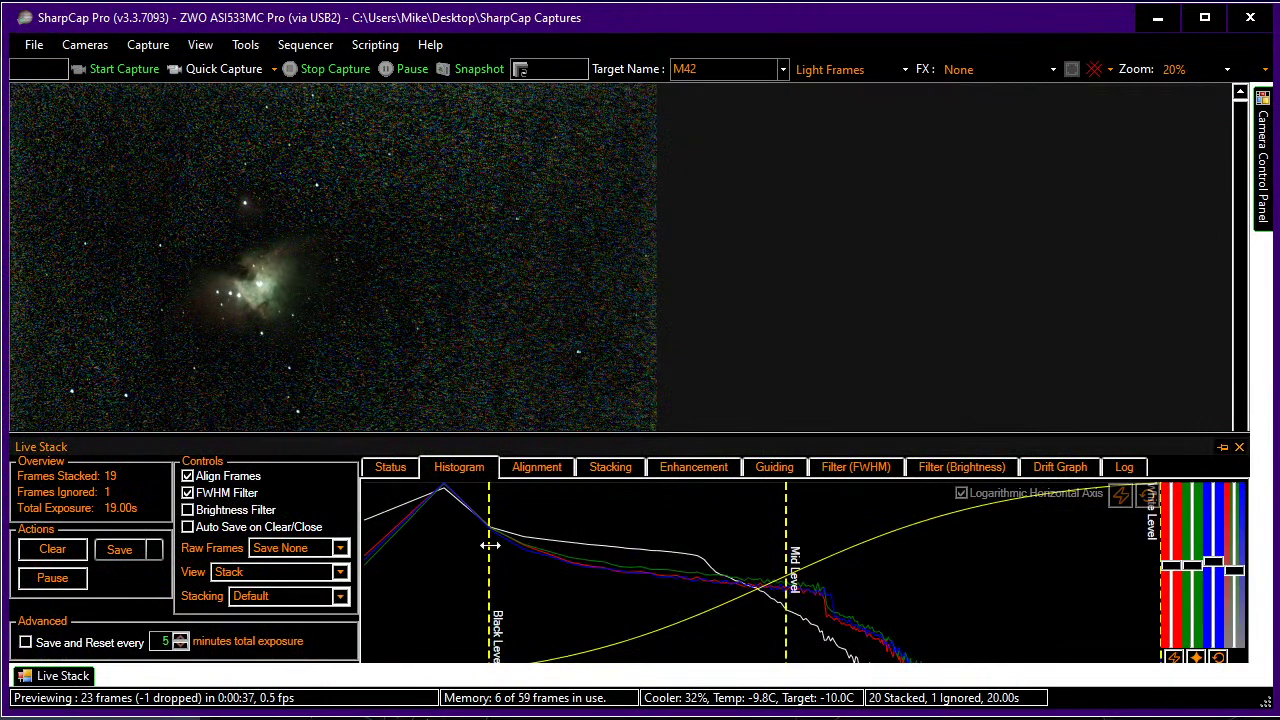
{"action": "left_click_drag", "start_coordinate": [489, 546], "coordinate": [444, 548]}
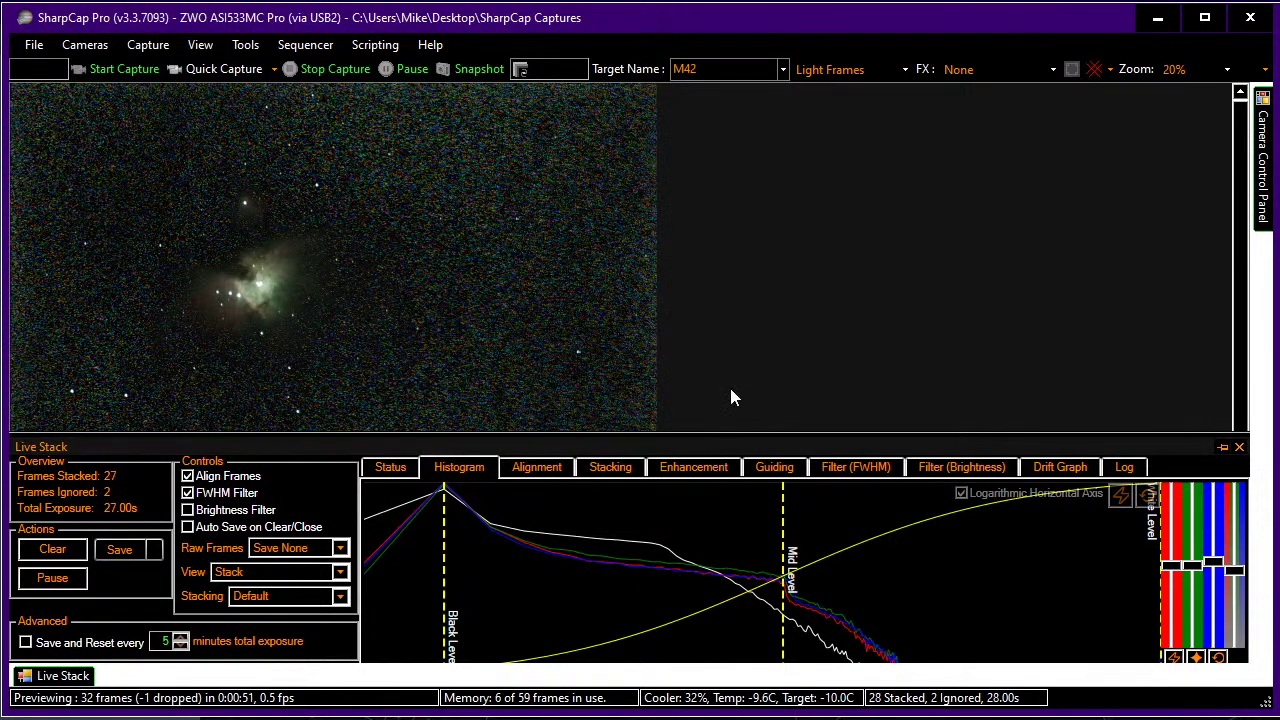
- Examine the live stack log and the FWHM filter history, and return to the stack's histogram
{"action": "left_click", "coordinate": [1120, 470]}
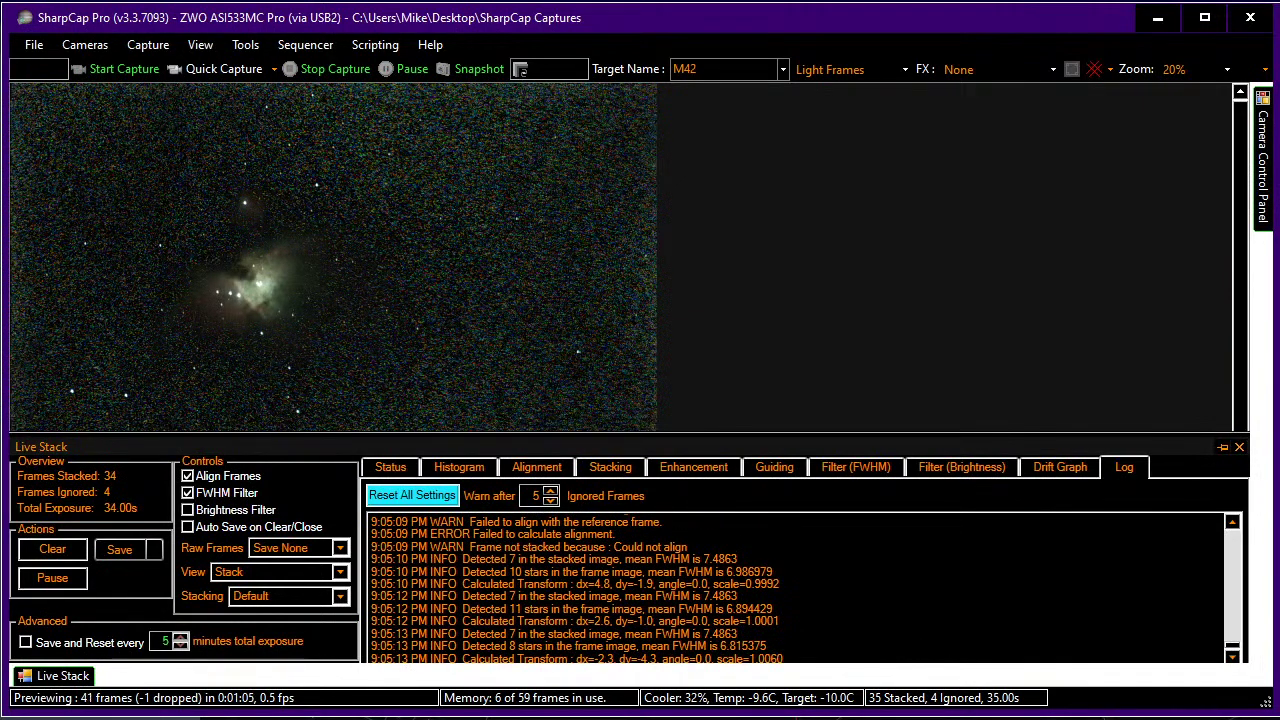
{"action": "left_click", "coordinate": [851, 469]}
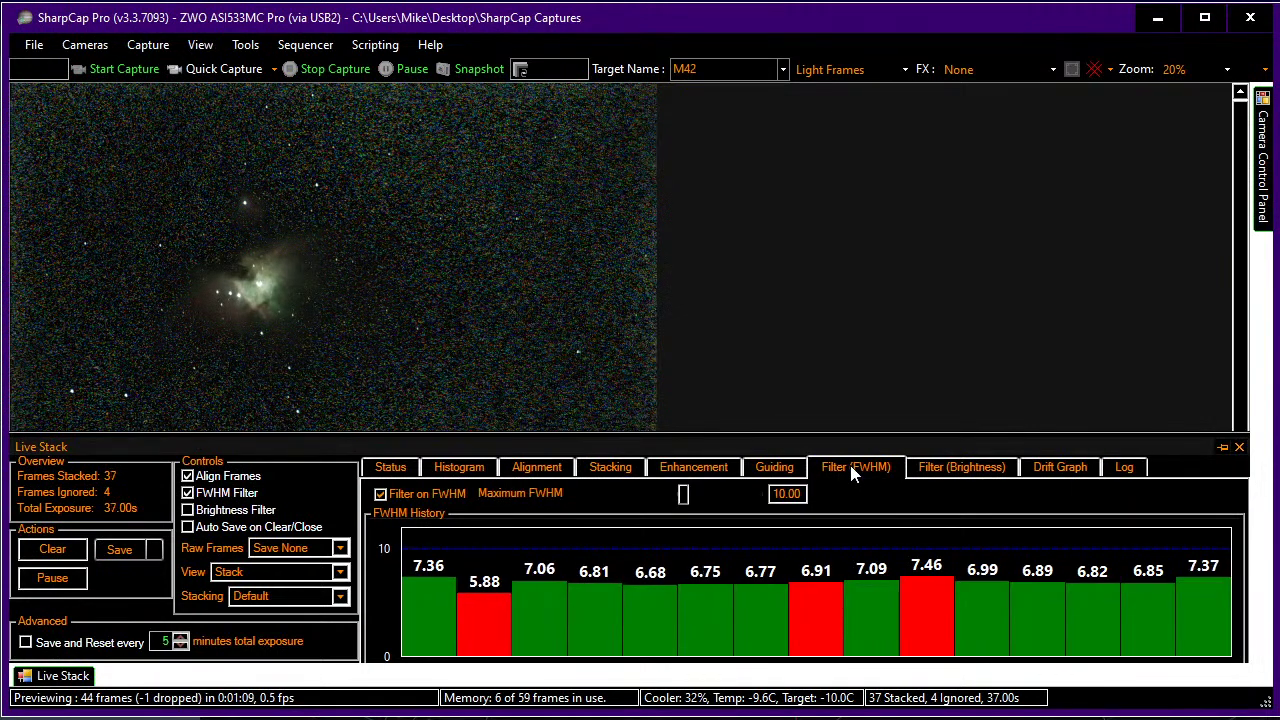
{"action": "left_click", "coordinate": [466, 470]}
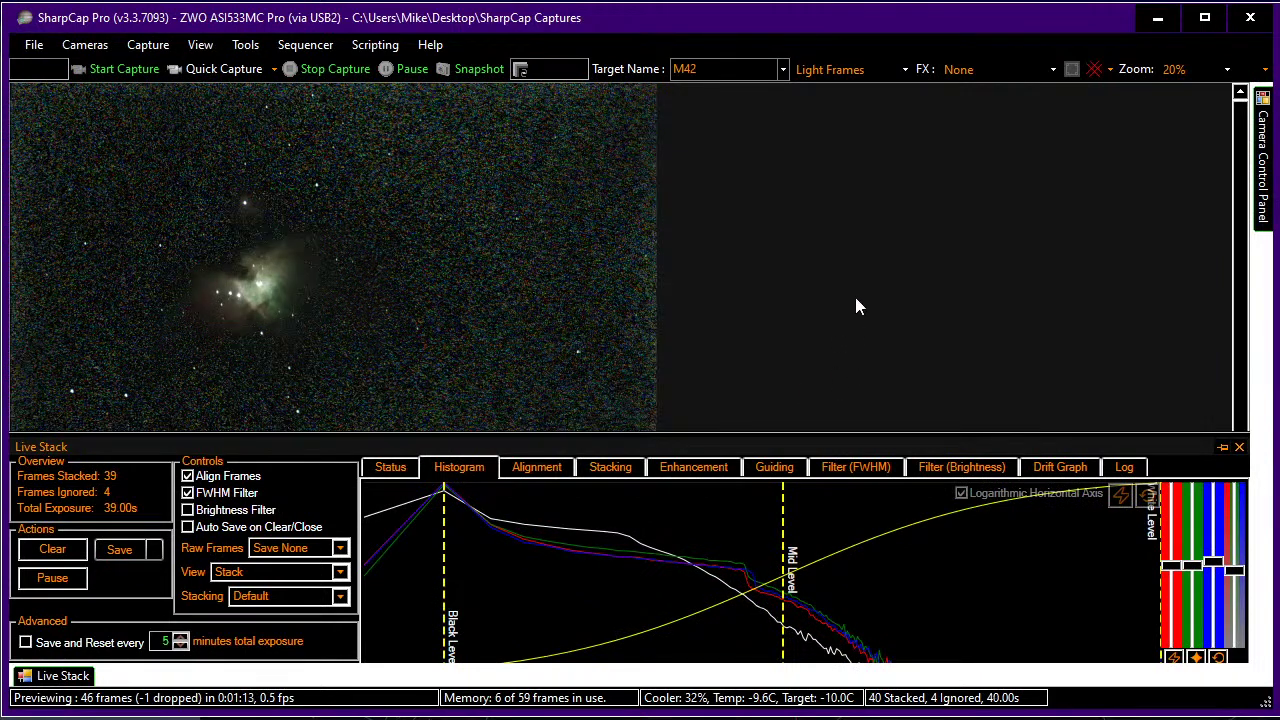
{"action": "left_click", "coordinate": [1222, 449]}
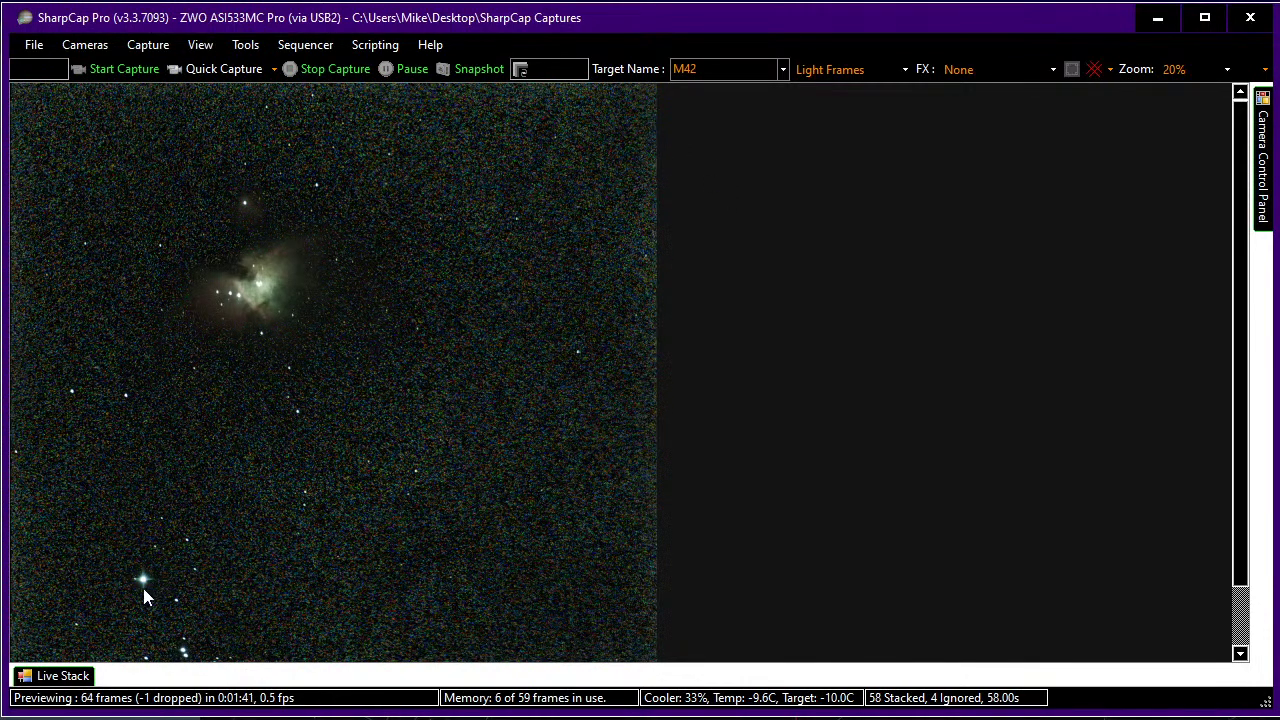
{"action": "left_click", "coordinate": [80, 676]}
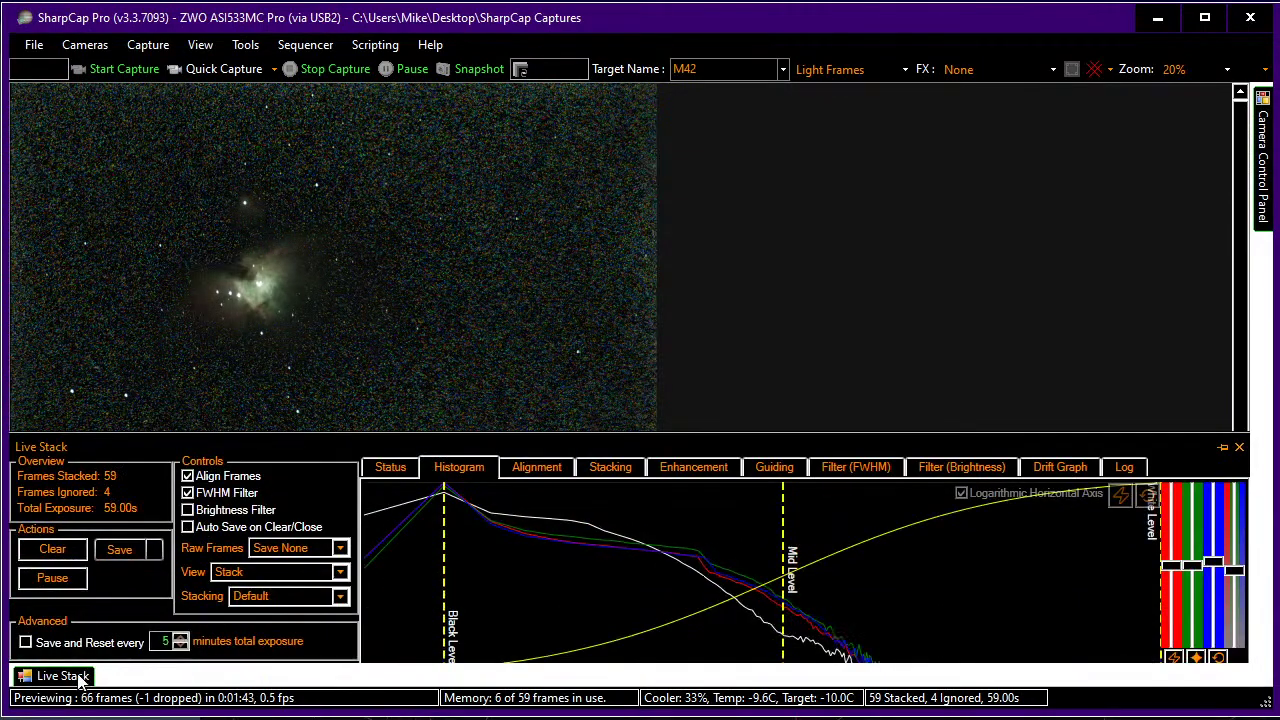
- Review the live stack's stacking algorithm and sigma clipping settings, and return to its histogram
{"action": "left_click", "coordinate": [620, 476]}
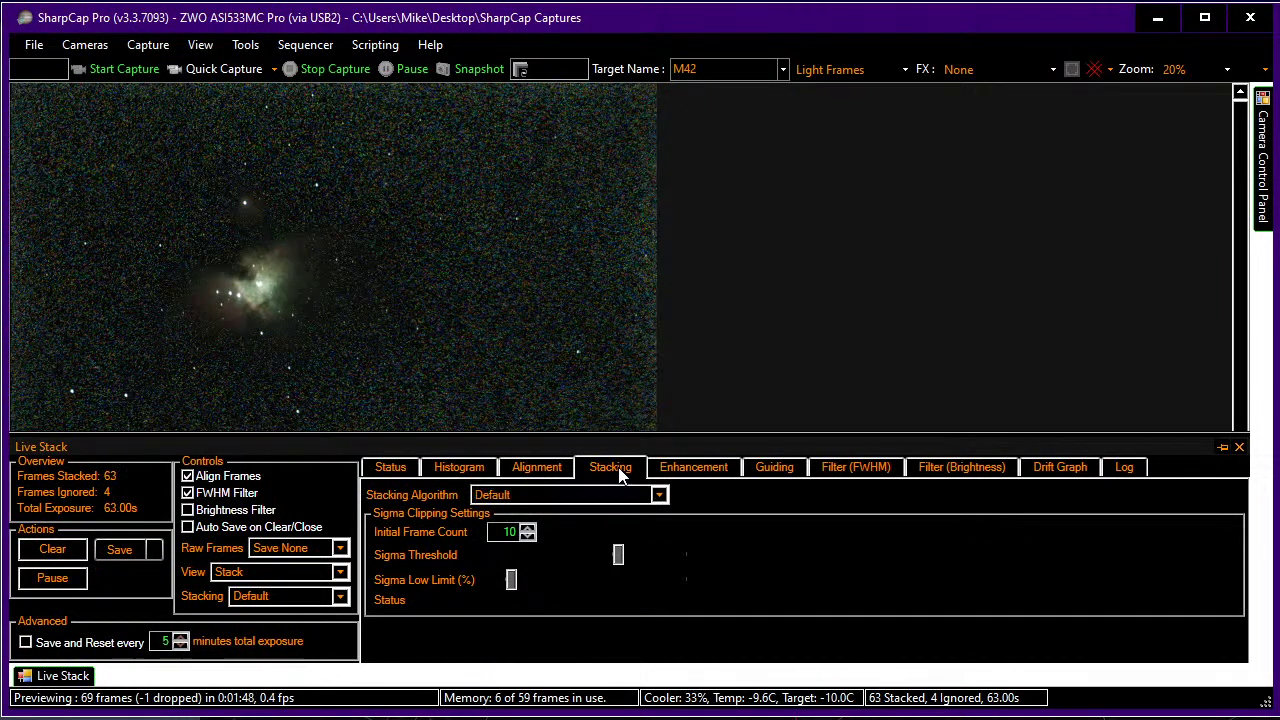
{"action": "left_click", "coordinate": [445, 472]}
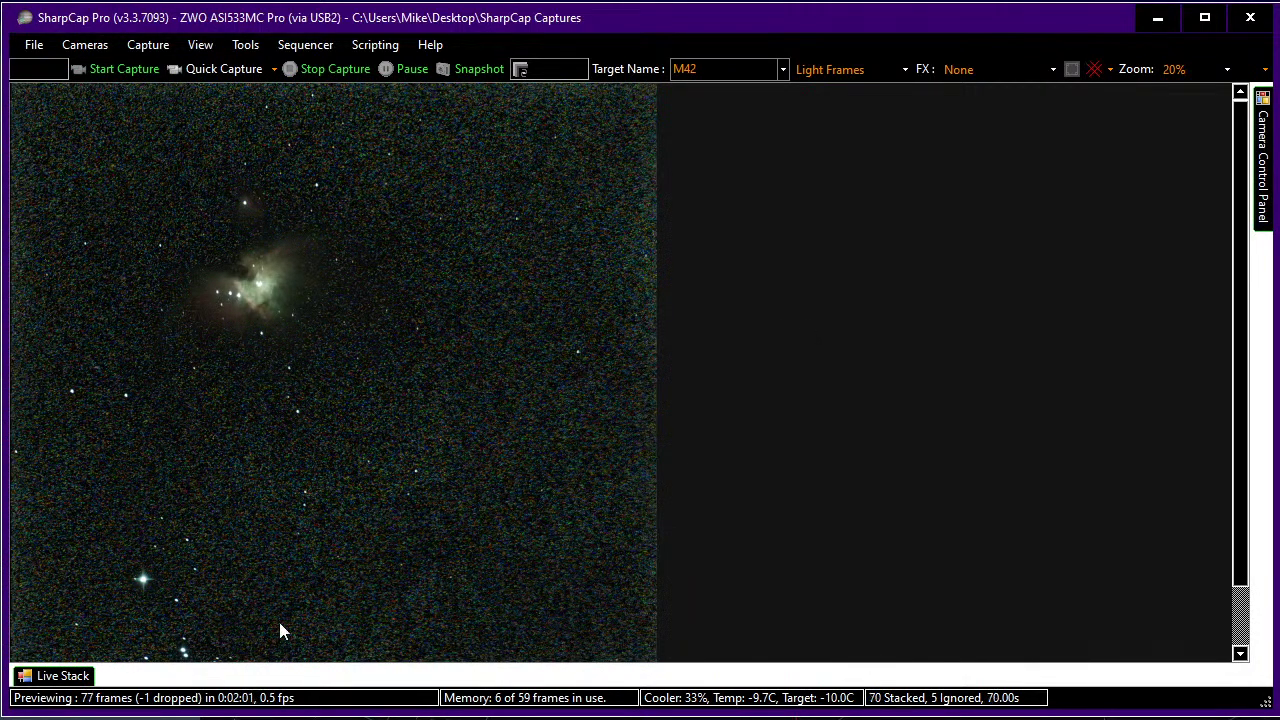
{"action": "left_click", "coordinate": [80, 676]}
- Run the recent sequence Start Imaging 533.scs and dismiss the sequencer progress window and the paused-stacking warning
{"action": "left_click", "coordinate": [297, 44]}
{"action": "mouse_move", "coordinate": [366, 160]}
{"action": "left_click", "coordinate": [466, 166]}
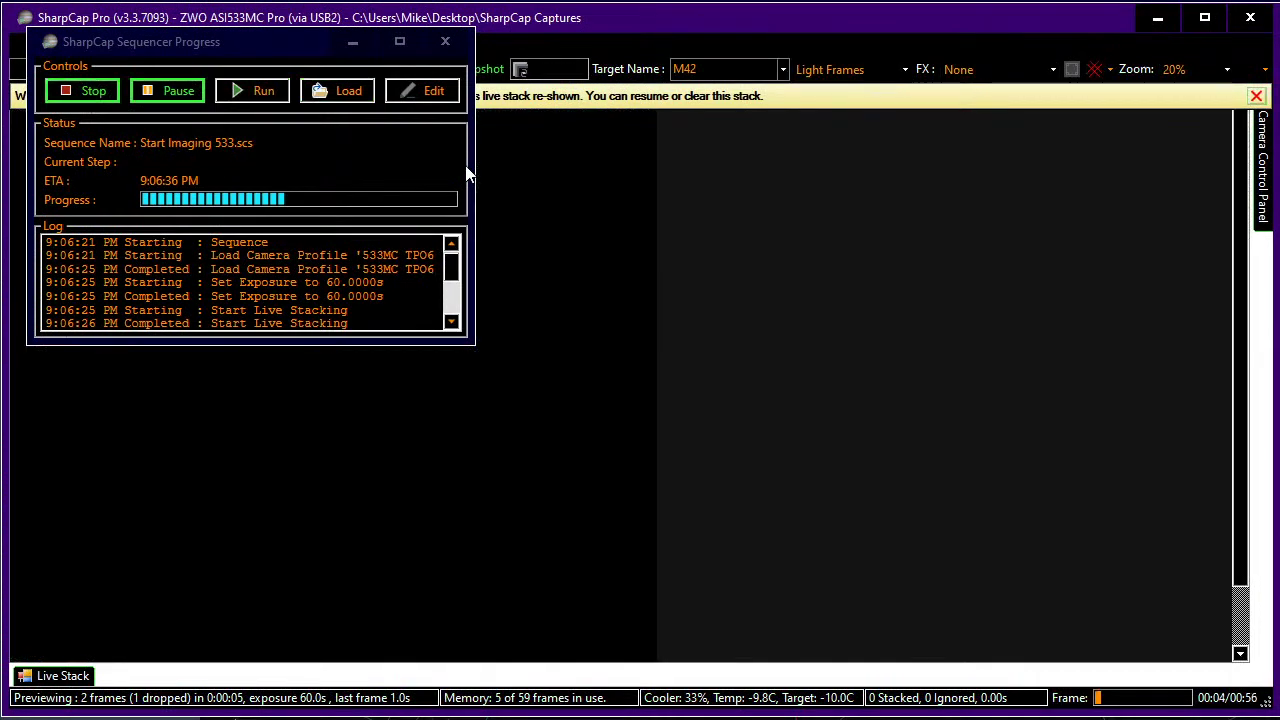
{"action": "left_click", "coordinate": [445, 41]}
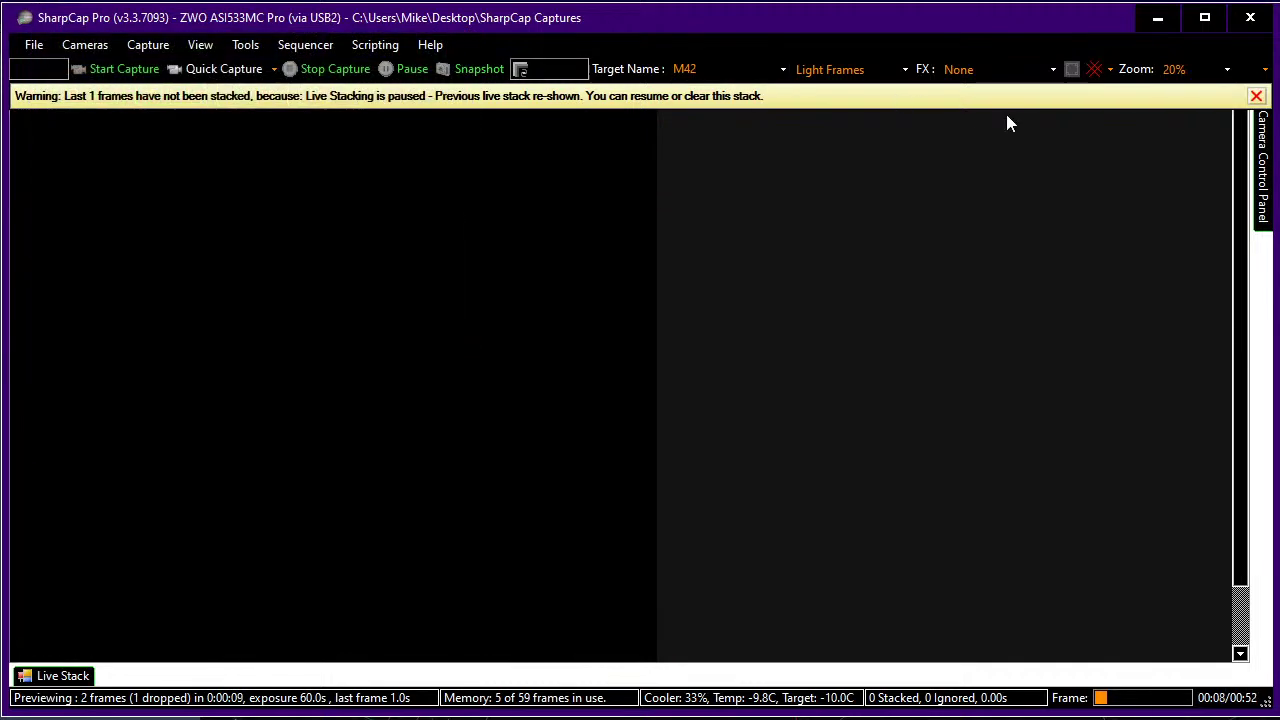
{"action": "left_click", "coordinate": [1256, 95]}
{"action": "mouse_move", "coordinate": [1262, 112]}
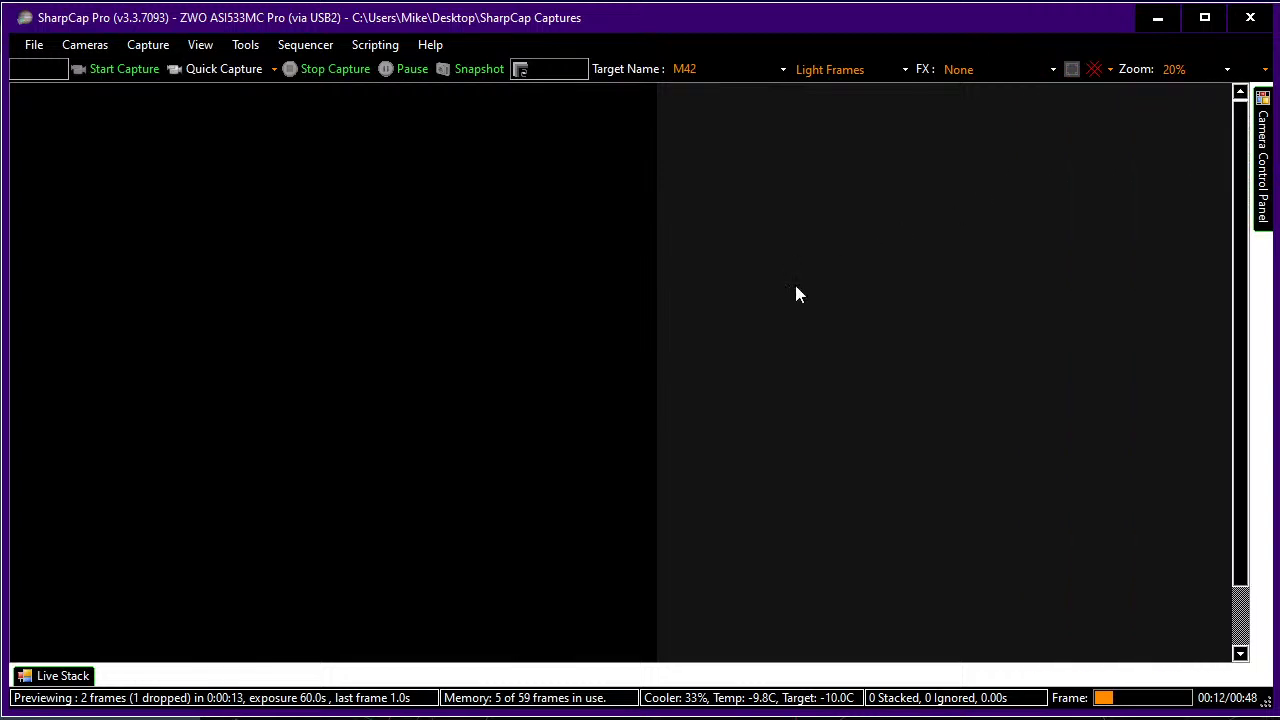
{"action": "mouse_move", "coordinate": [1263, 175]}
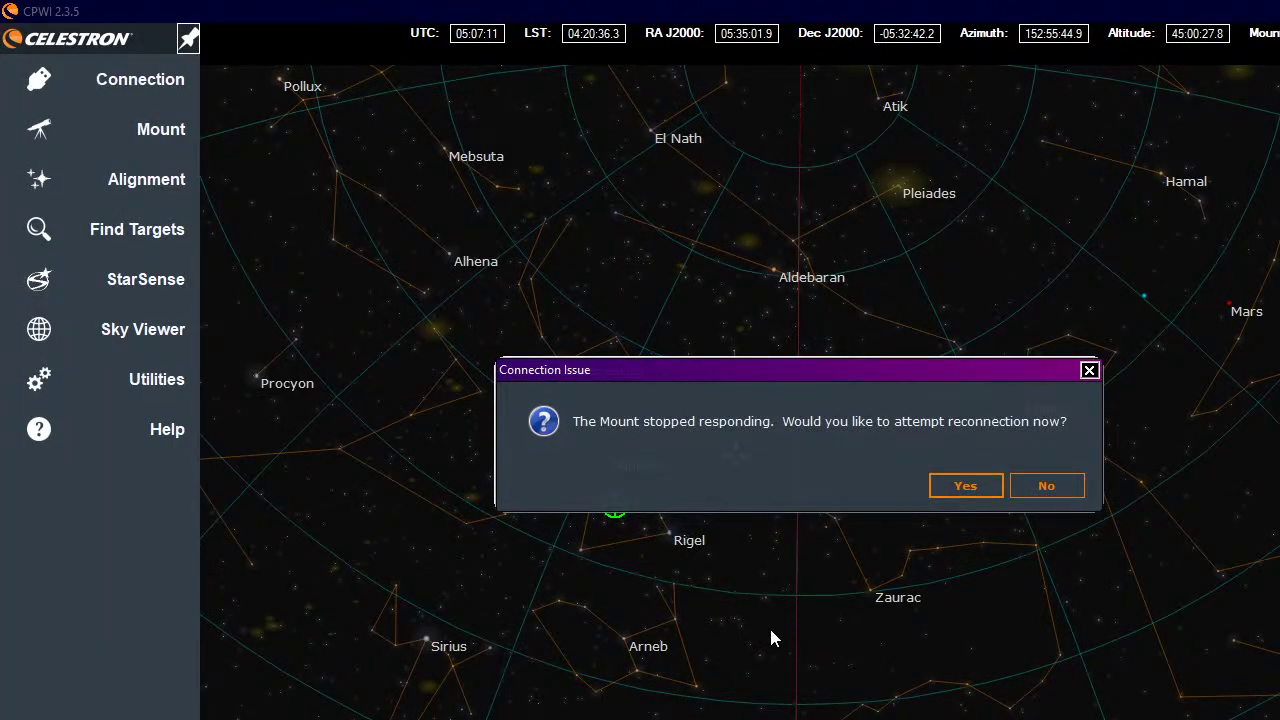
- Switch to CPWI and attempt to reconnect the mount that stopped responding
{"action": "left_click", "coordinate": [991, 491]}
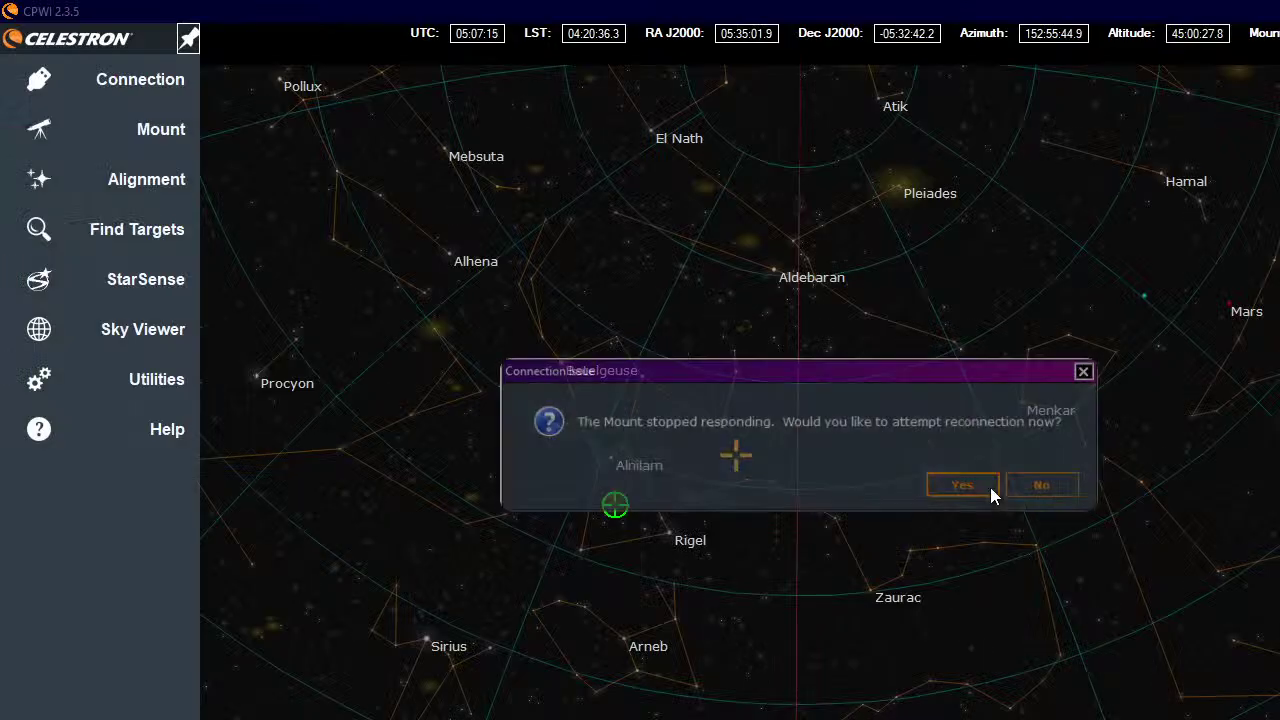
{"action": "left_click", "coordinate": [991, 491]}
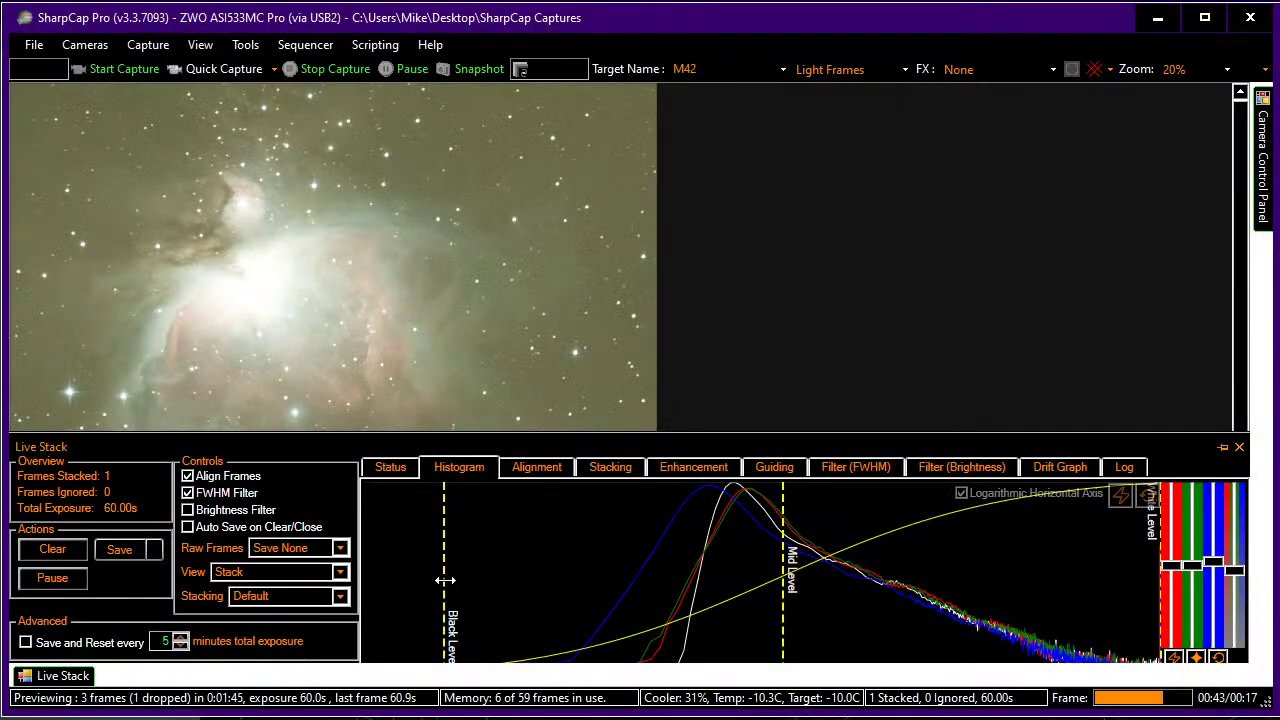
- Raise the black level of the live stack histogram well beyond the main peak, with the mid level just above it
{"action": "left_click_drag", "start_coordinate": [444, 583], "coordinate": [700, 580]}
{"action": "left_click_drag", "start_coordinate": [700, 580], "coordinate": [733, 577]}
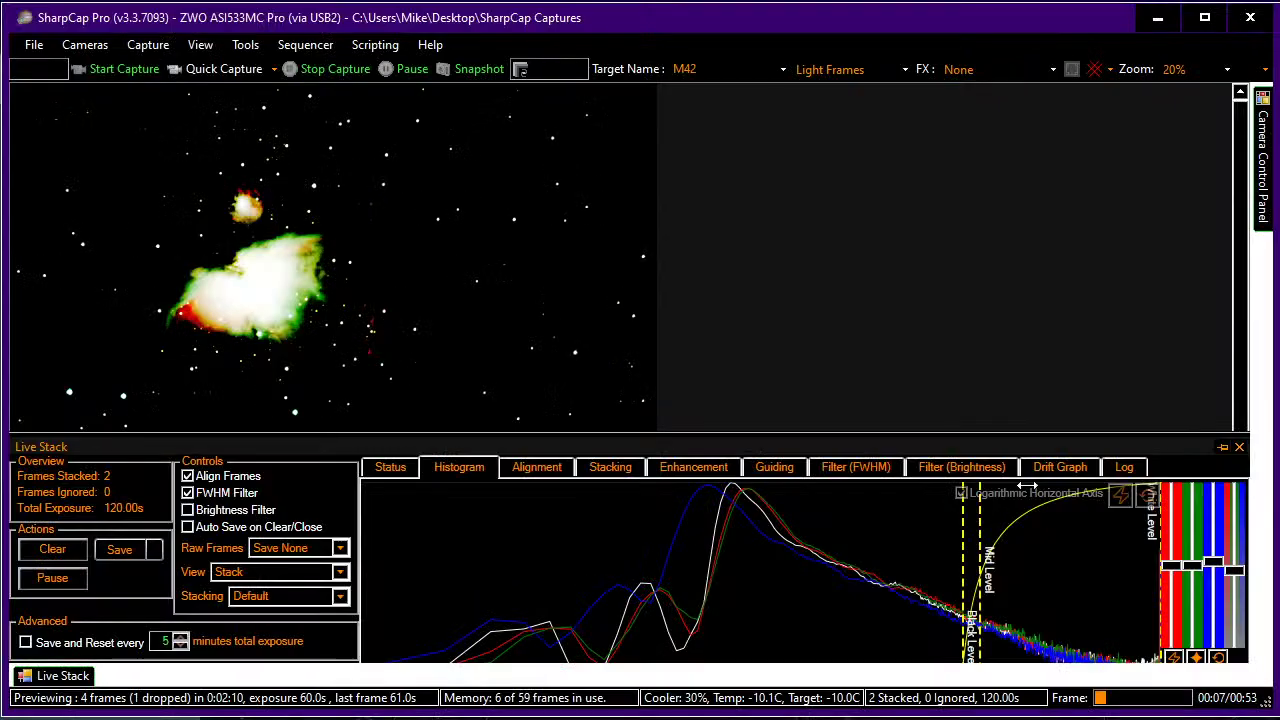
{"action": "left_click_drag", "start_coordinate": [966, 523], "coordinate": [981, 523]}
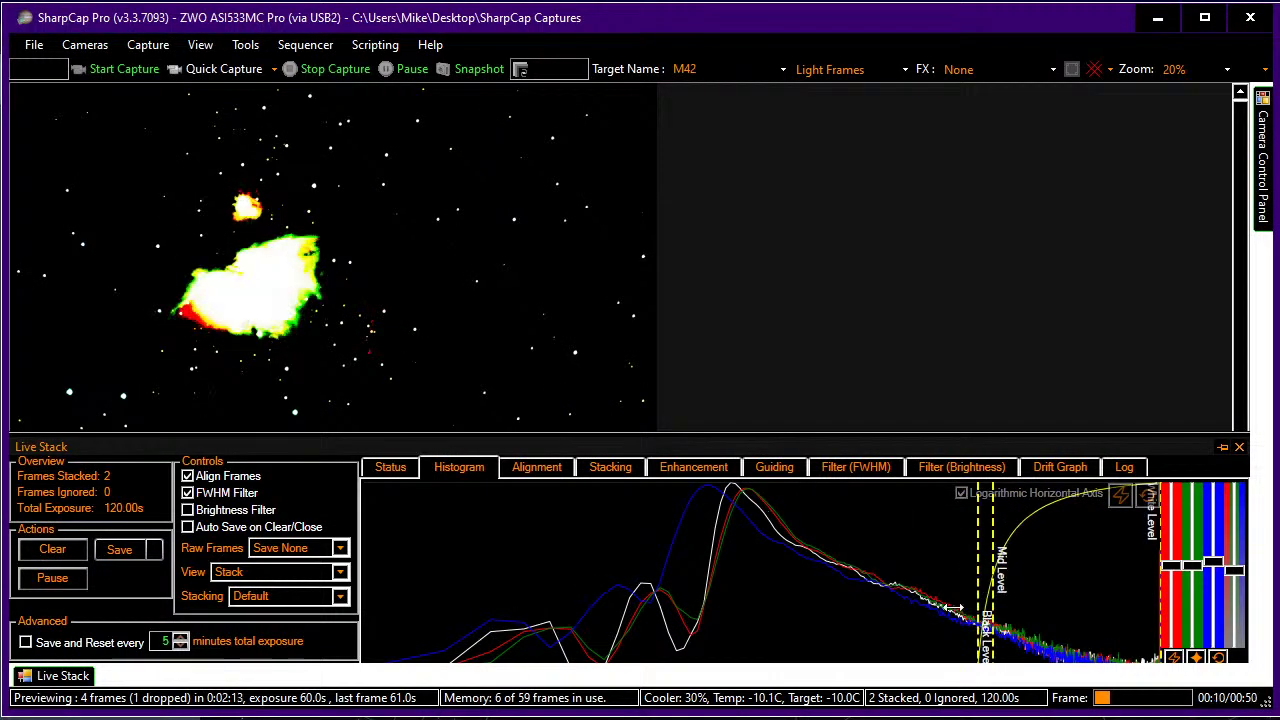
{"action": "left_click_drag", "start_coordinate": [927, 601], "coordinate": [875, 520]}
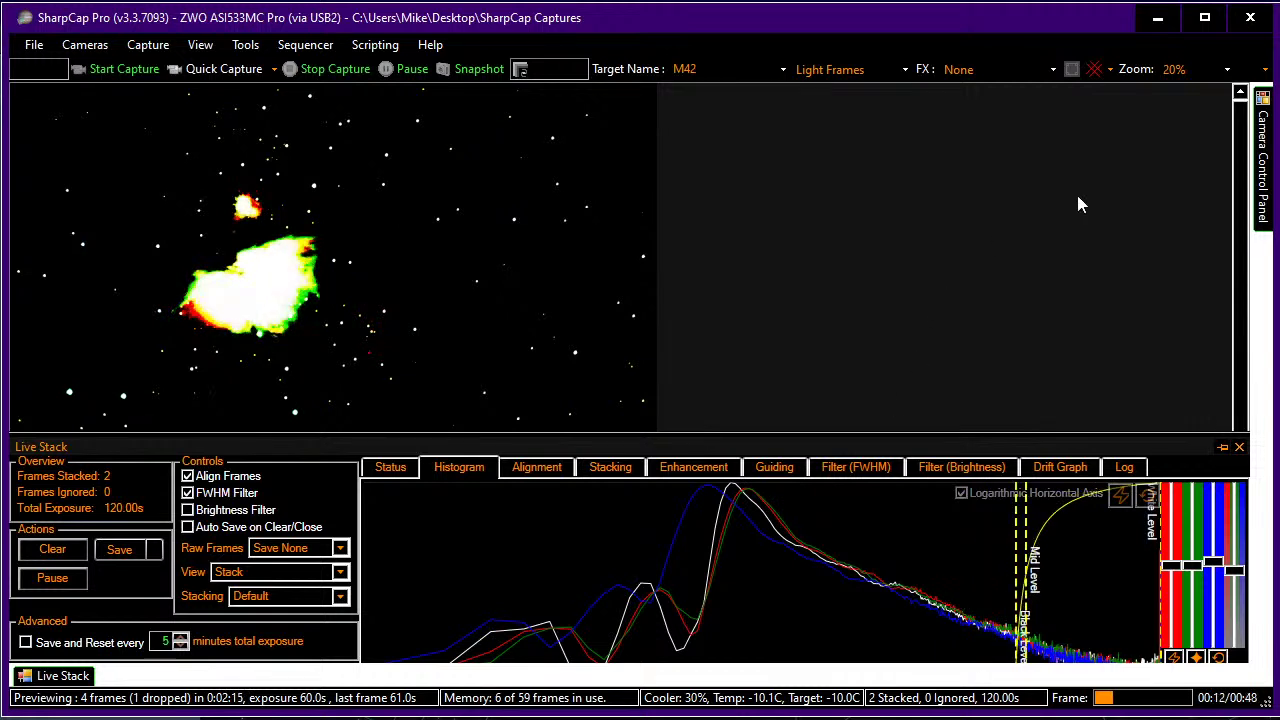
- Restart SharpCap and dismiss the beta notice and the CPWI mount connection error
{"action": "left_click", "coordinate": [1238, 32]}
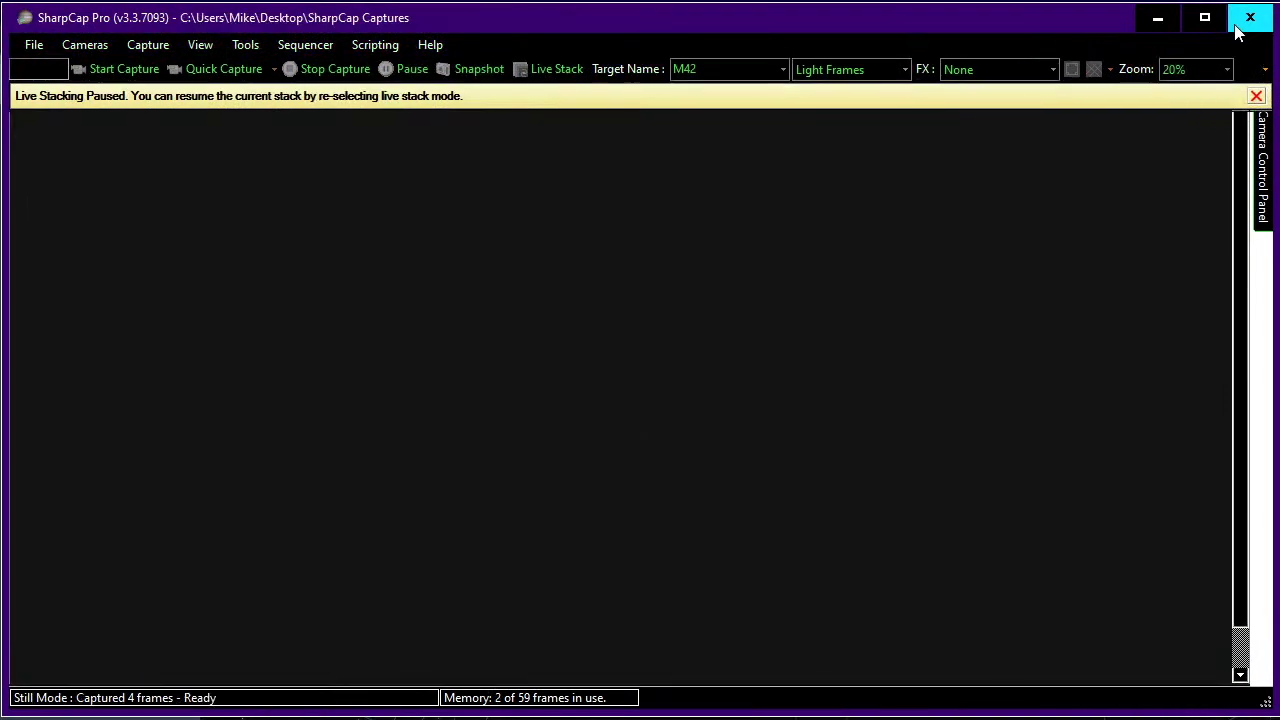
{"action": "left_click", "coordinate": [1240, 26]}
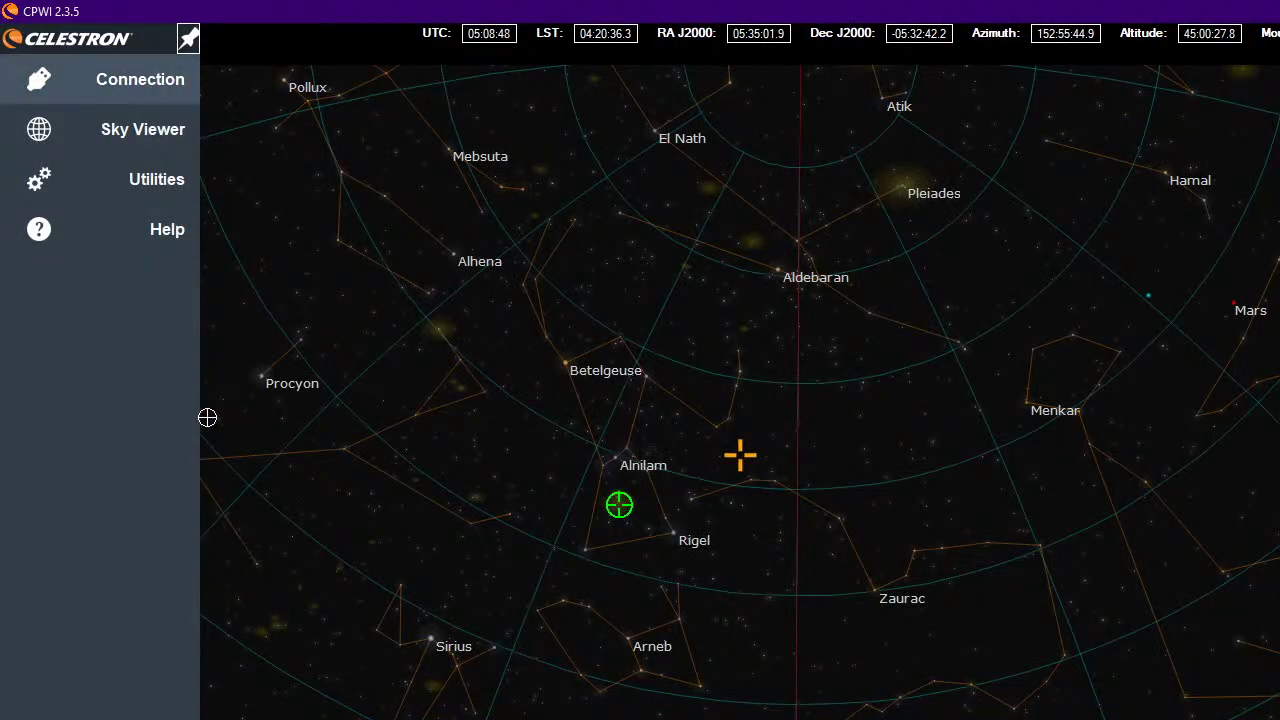
{"action": "mouse_move", "coordinate": [166, 92]}
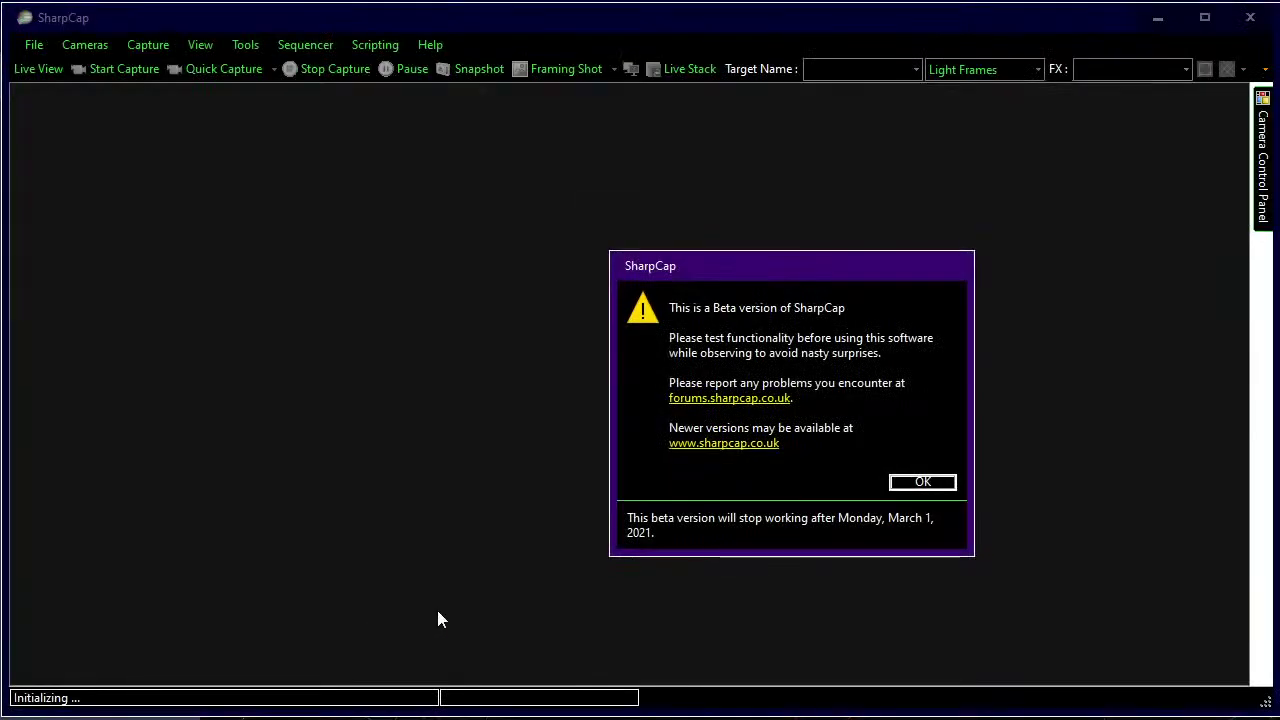
{"action": "key", "text": "Return"}
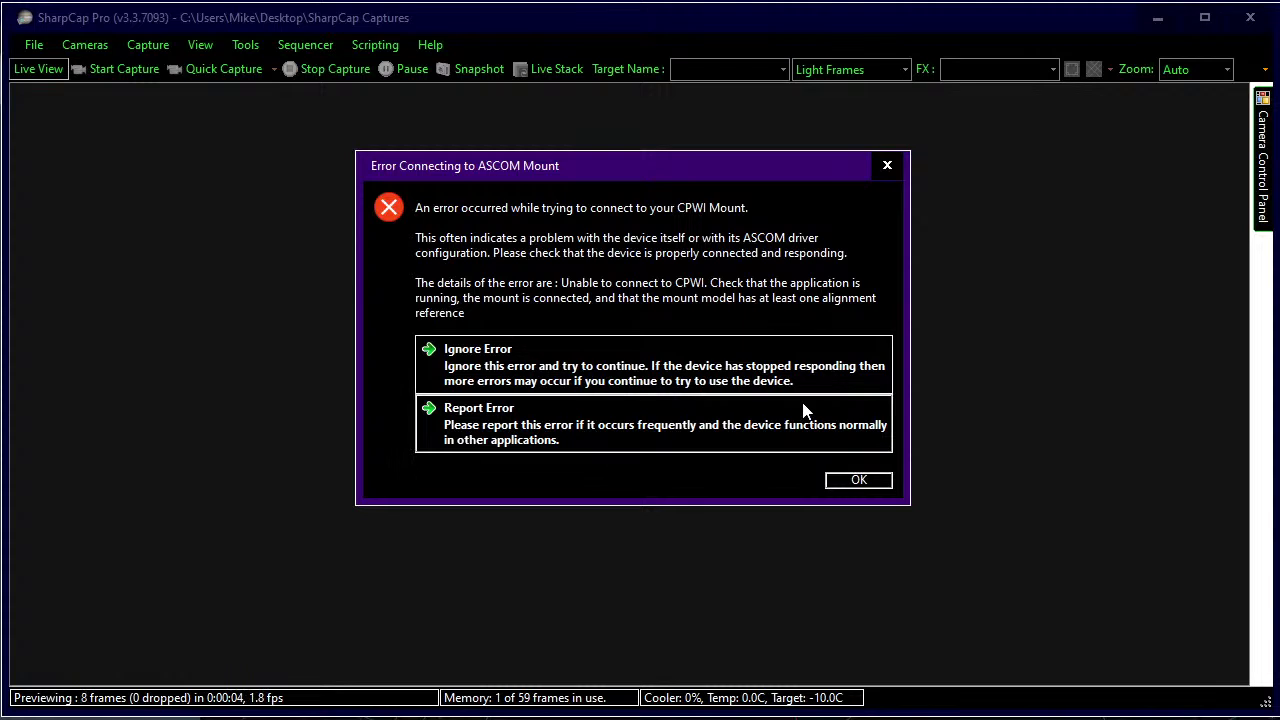
{"action": "left_click", "coordinate": [858, 479]}
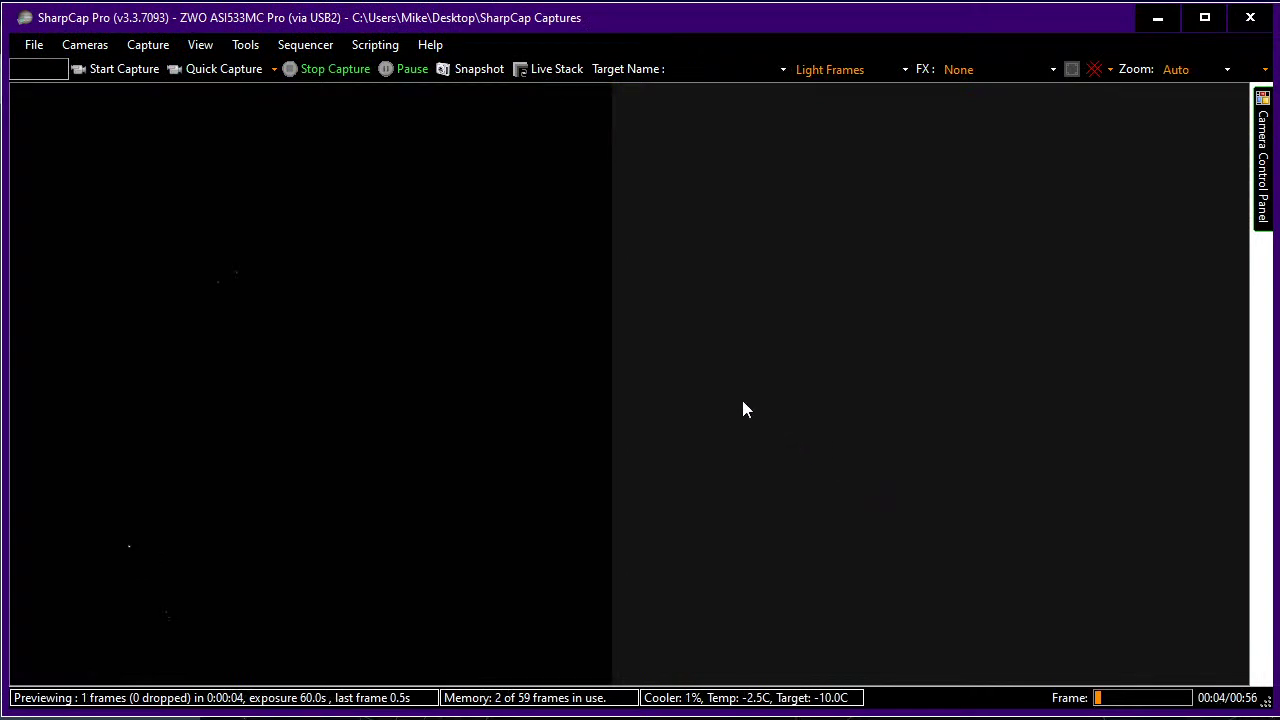
- Apply the flat frame stored in the flats folder of the 2021-01-05 captures in the camera's preprocessing settings
{"action": "left_click", "coordinate": [1264, 165]}
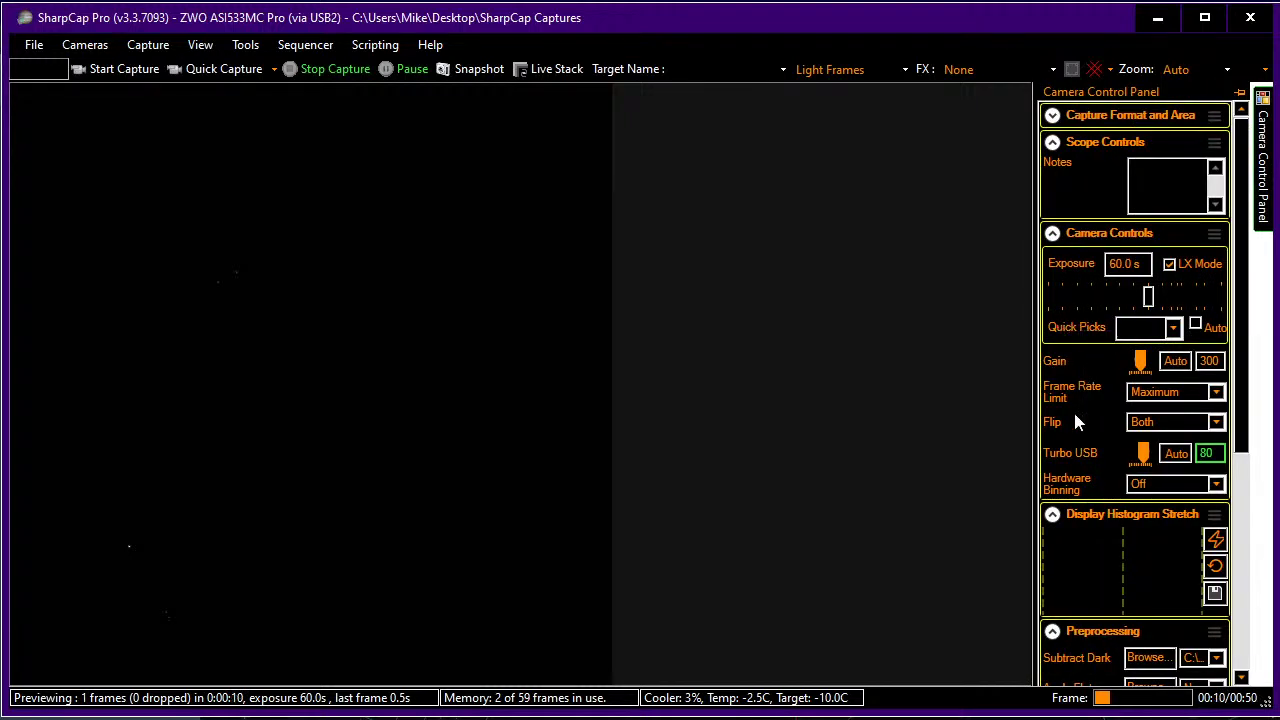
{"action": "scroll", "coordinate": [1074, 423], "scroll_direction": "down", "scroll_amount": 3}
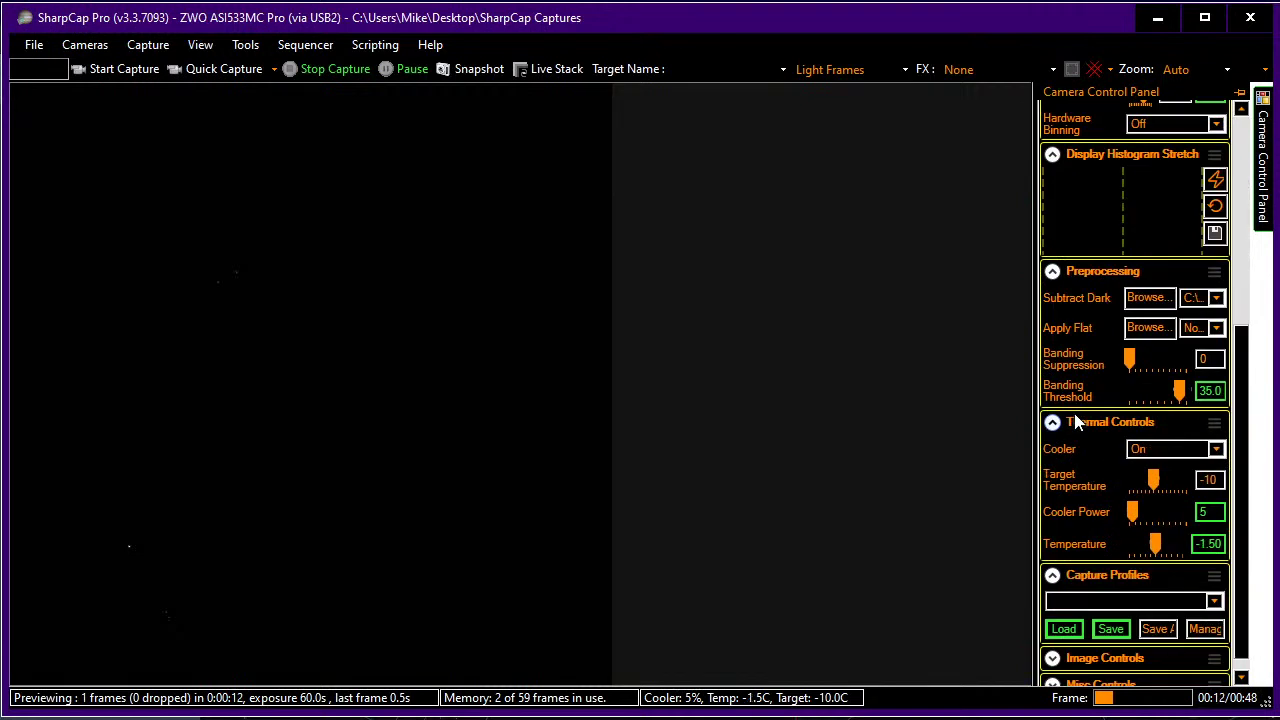
{"action": "left_click", "coordinate": [1217, 331]}
{"action": "left_click", "coordinate": [1213, 351]}
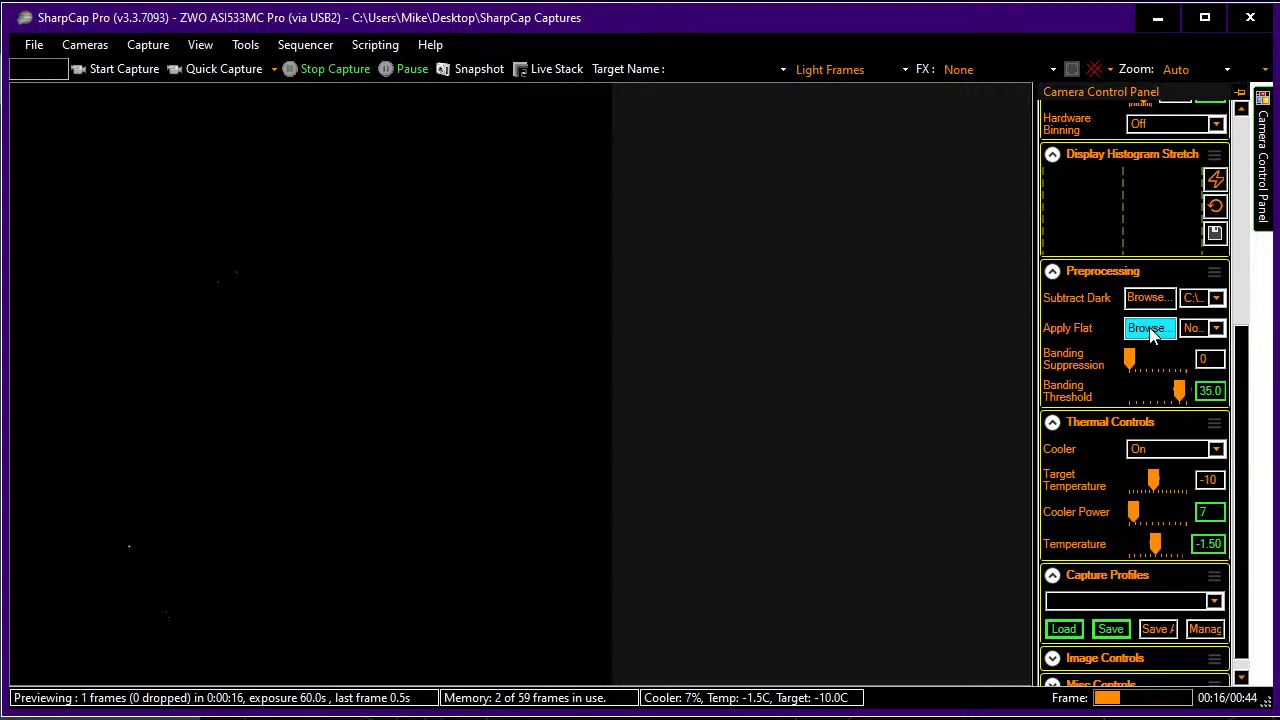
{"action": "left_click", "coordinate": [1148, 328]}
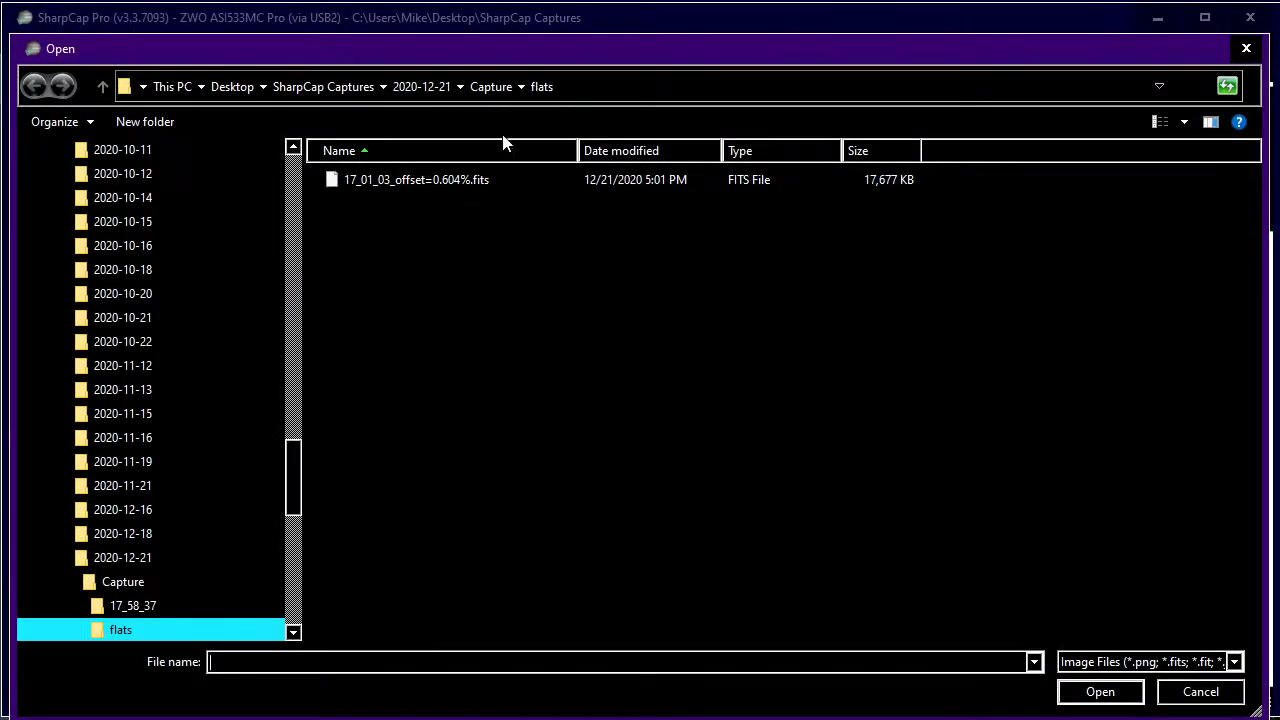
{"action": "left_click", "coordinate": [383, 87]}
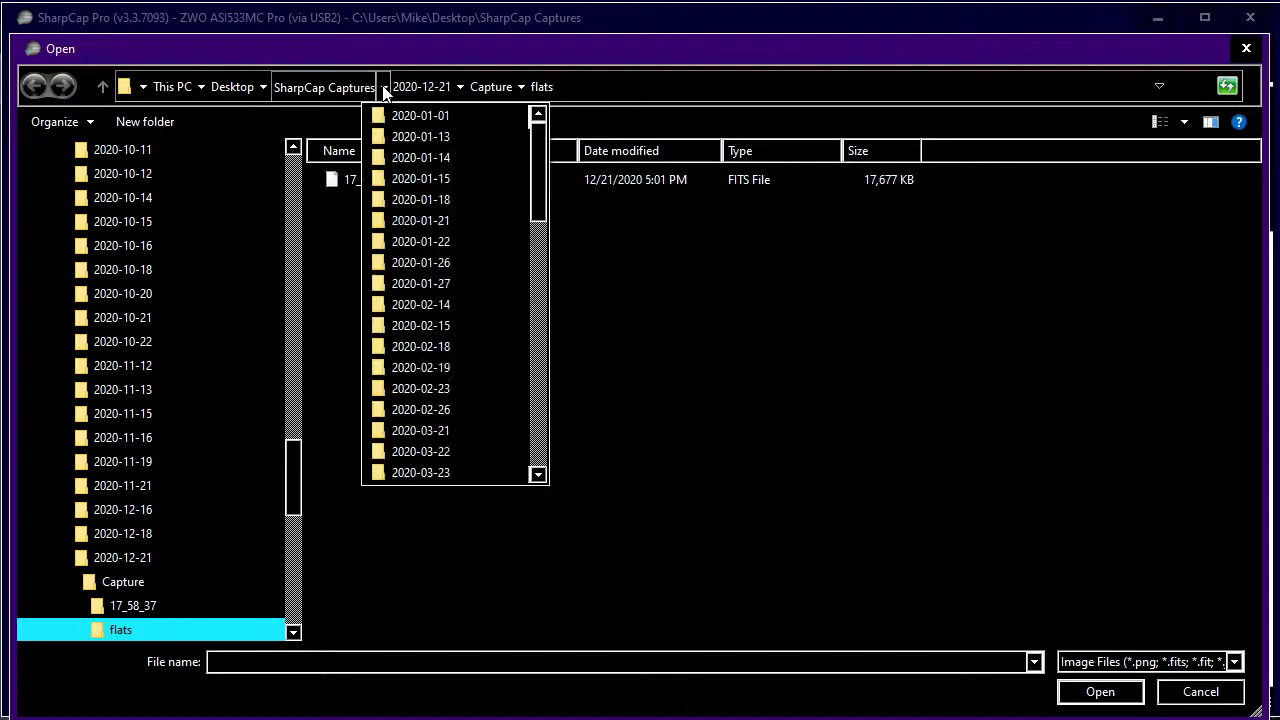
{"action": "scroll", "coordinate": [395, 205], "scroll_direction": "down", "scroll_amount": 15}
{"action": "scroll", "coordinate": [400, 215], "scroll_direction": "down", "scroll_amount": 2}
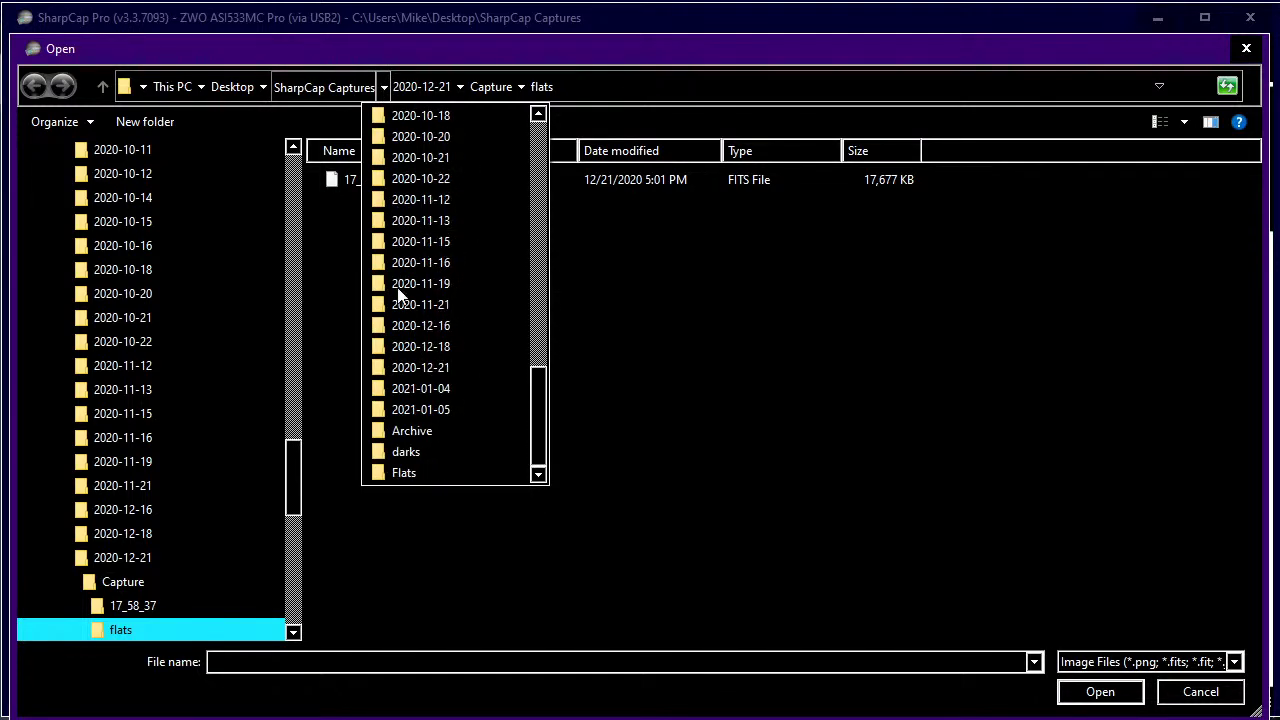
{"action": "left_click", "coordinate": [400, 405]}
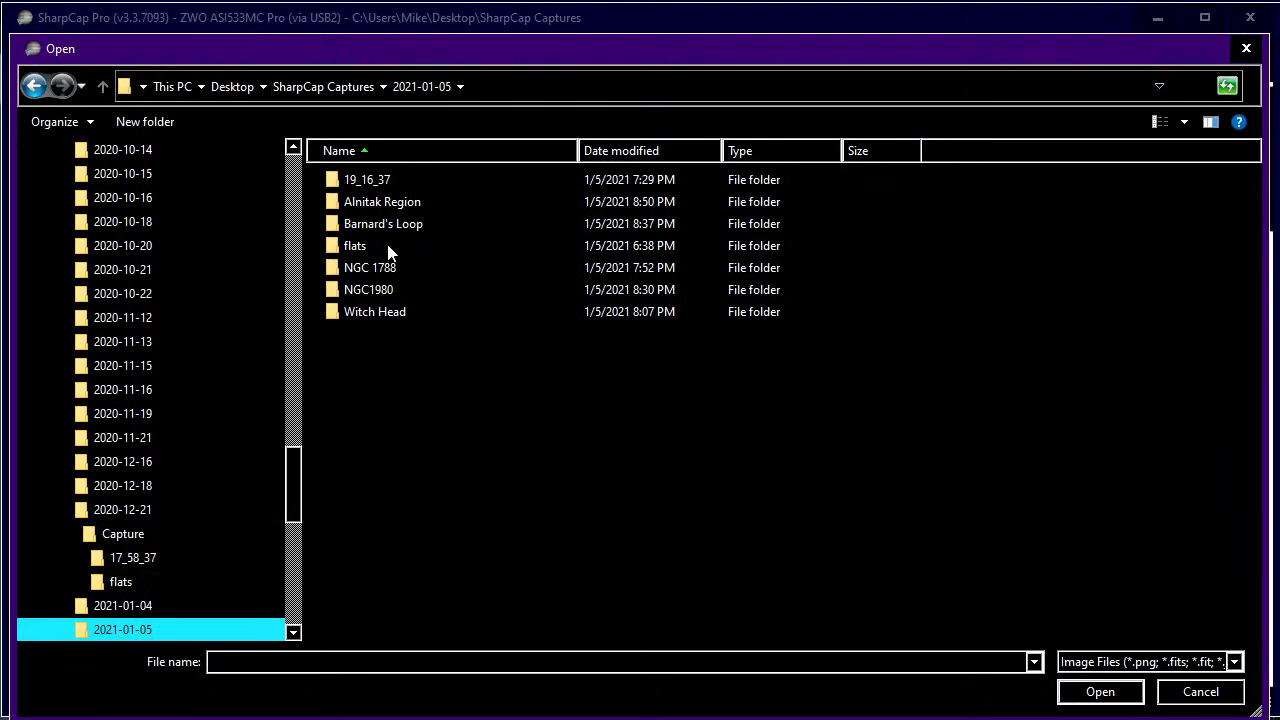
{"action": "double_click", "coordinate": [360, 246]}
{"action": "double_click", "coordinate": [376, 181]}
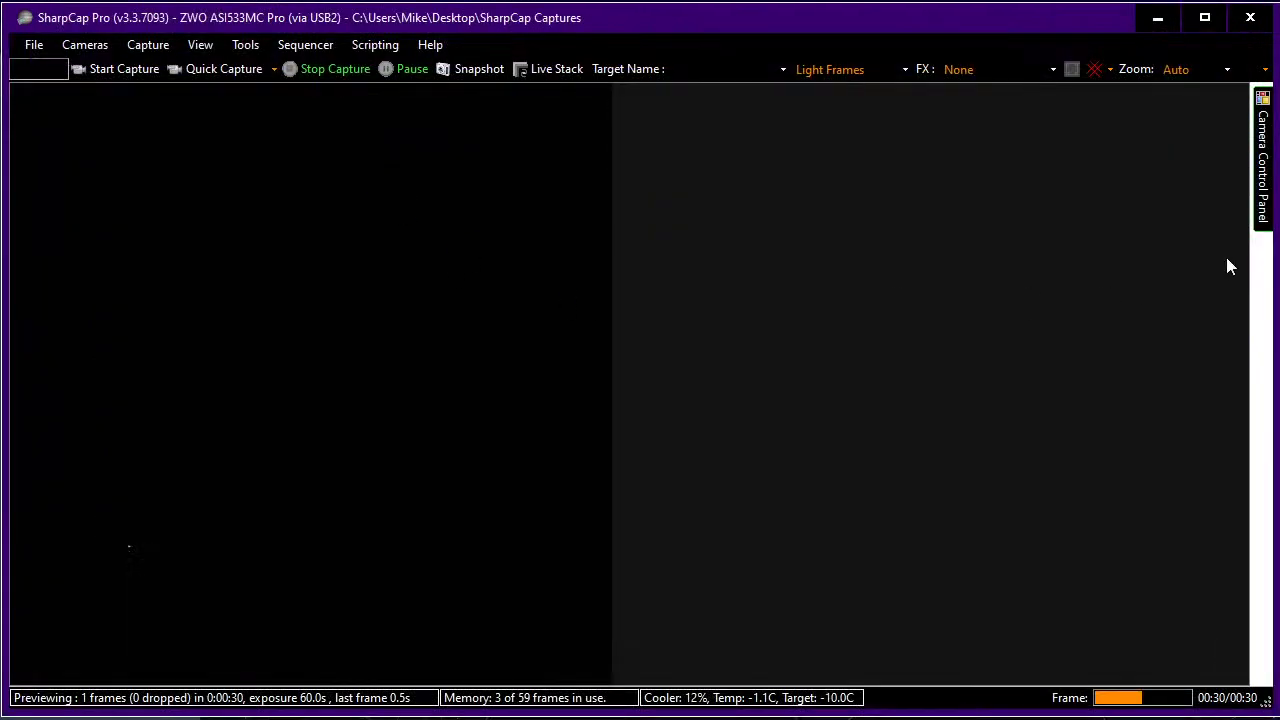
- Load the 533MC TPO6 DSO capture profile and dismiss the mount connection error
{"action": "mouse_move", "coordinate": [1262, 205]}
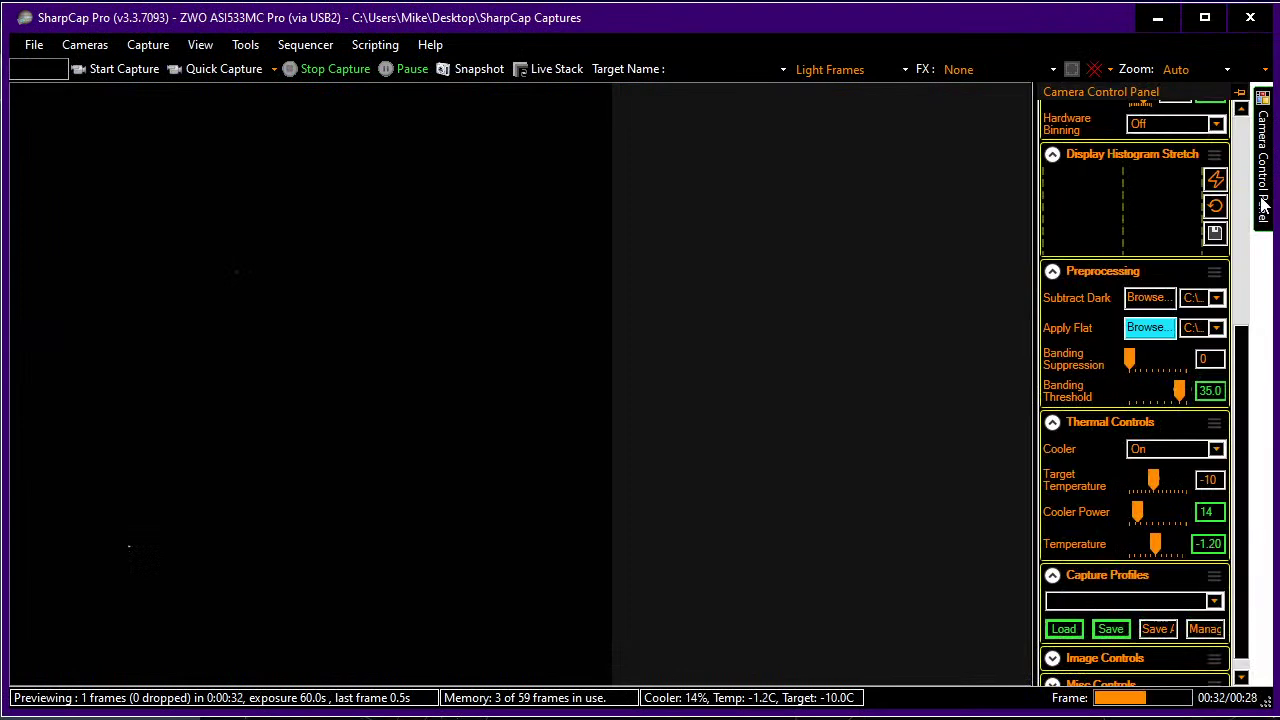
{"action": "scroll", "coordinate": [1070, 398], "scroll_direction": "down", "scroll_amount": 1}
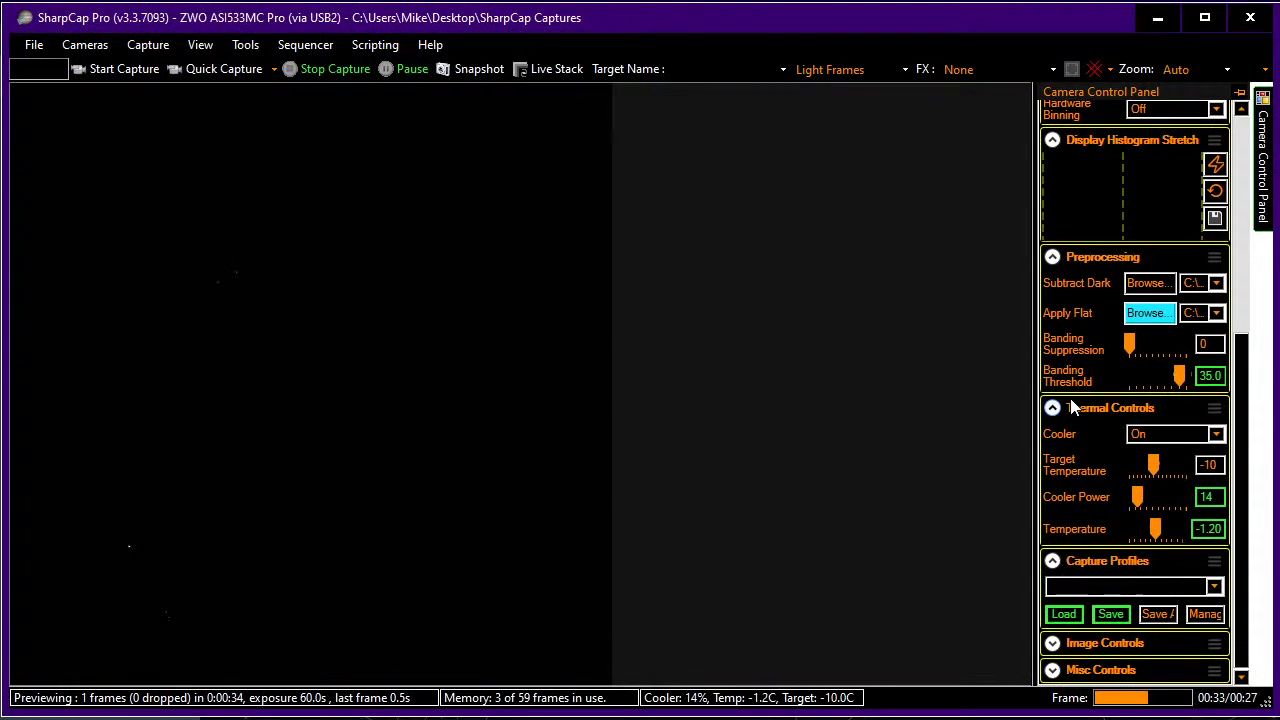
{"action": "left_click", "coordinate": [1215, 587]}
{"action": "left_click", "coordinate": [1097, 604]}
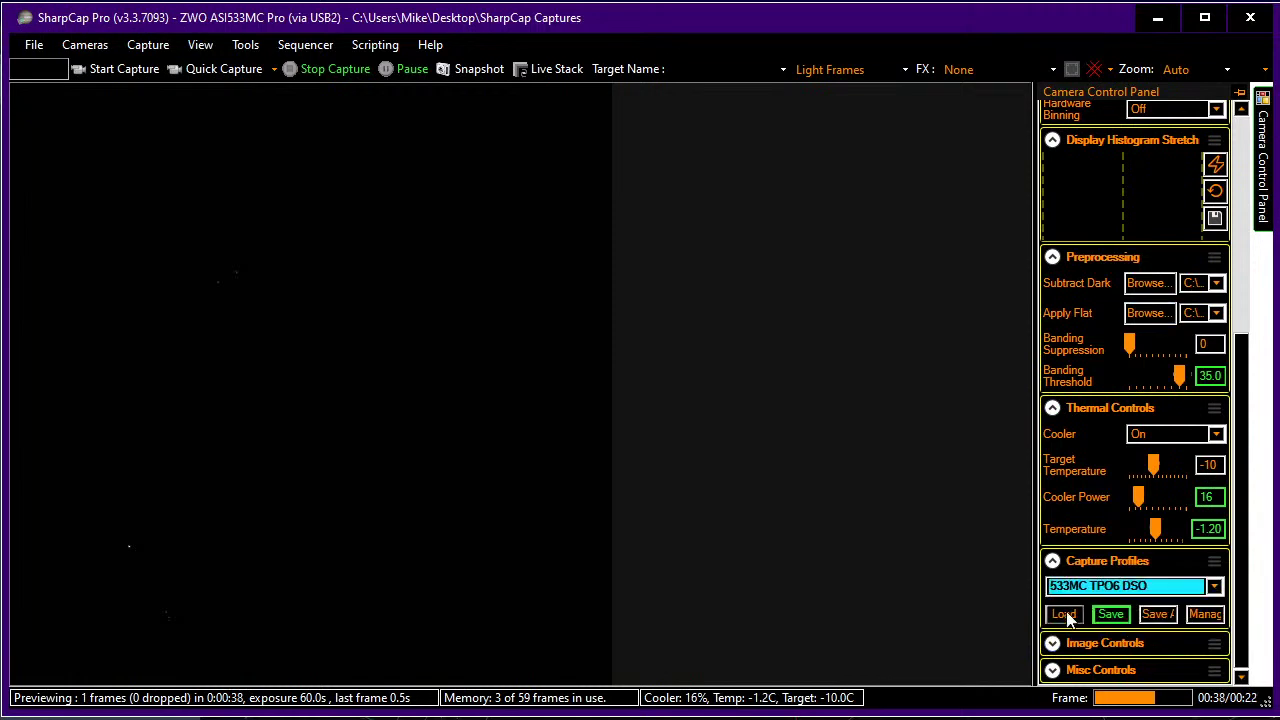
{"action": "left_click", "coordinate": [1066, 616]}
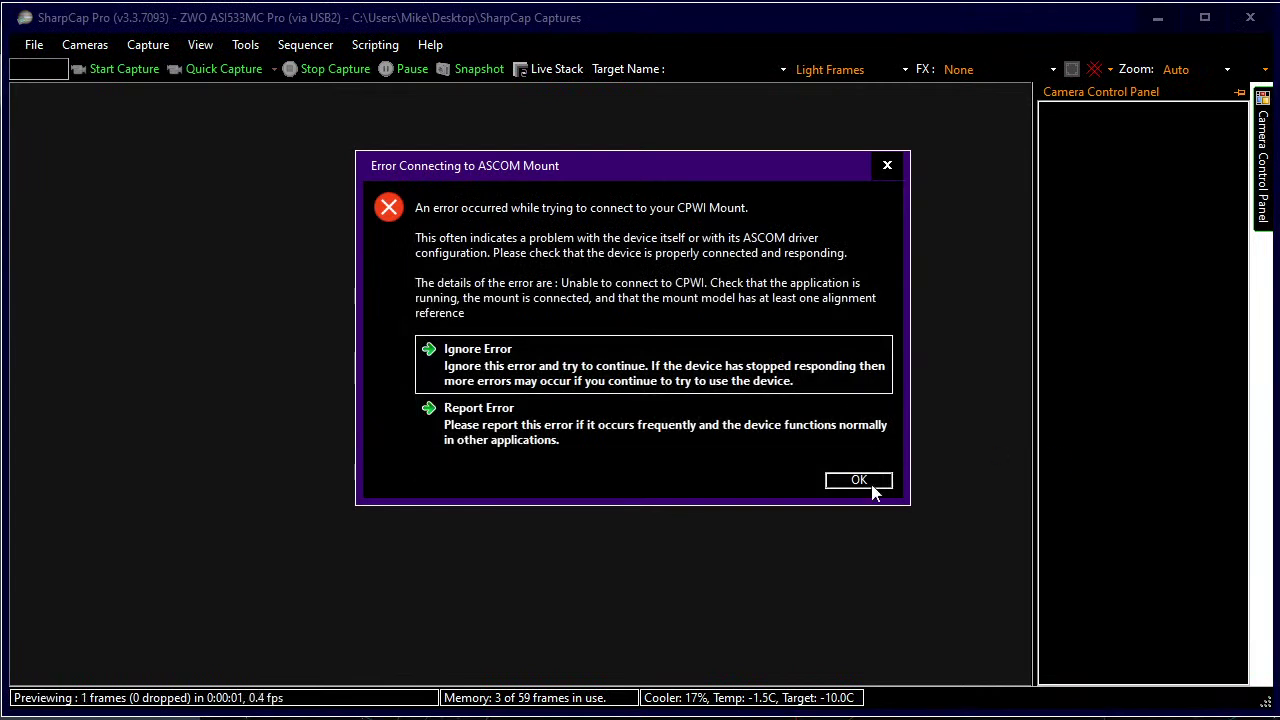
{"action": "left_click", "coordinate": [866, 483]}
- Enable LX mode for the camera and set the exposure to 8 s
{"action": "mouse_move", "coordinate": [1264, 195]}
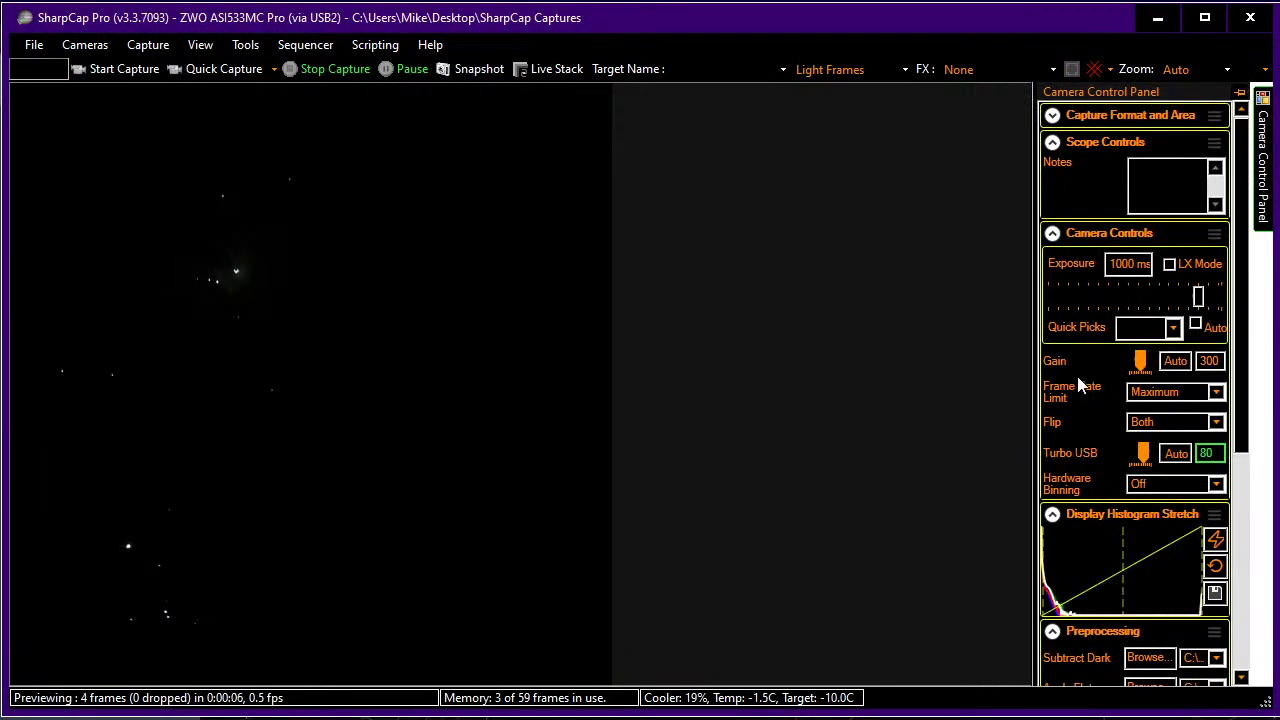
{"action": "scroll", "coordinate": [1082, 413], "scroll_direction": "down", "scroll_amount": 3}
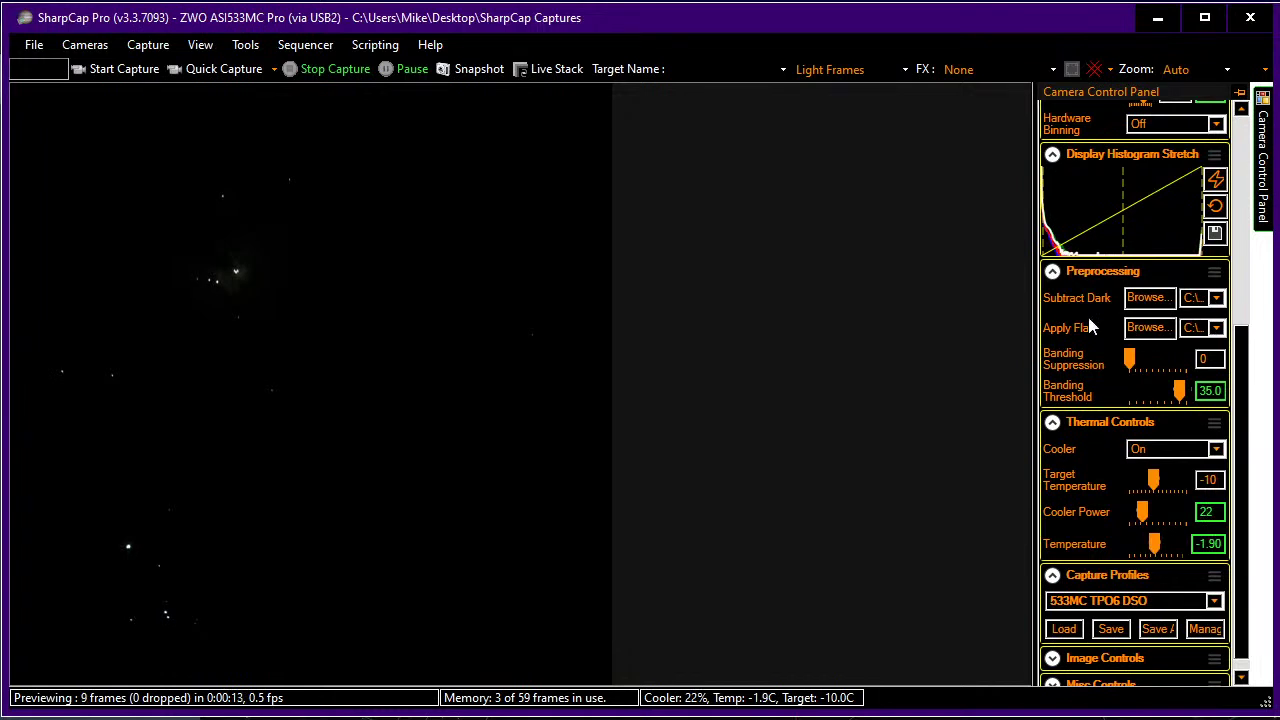
{"action": "scroll", "coordinate": [1090, 325], "scroll_direction": "up", "scroll_amount": 3}
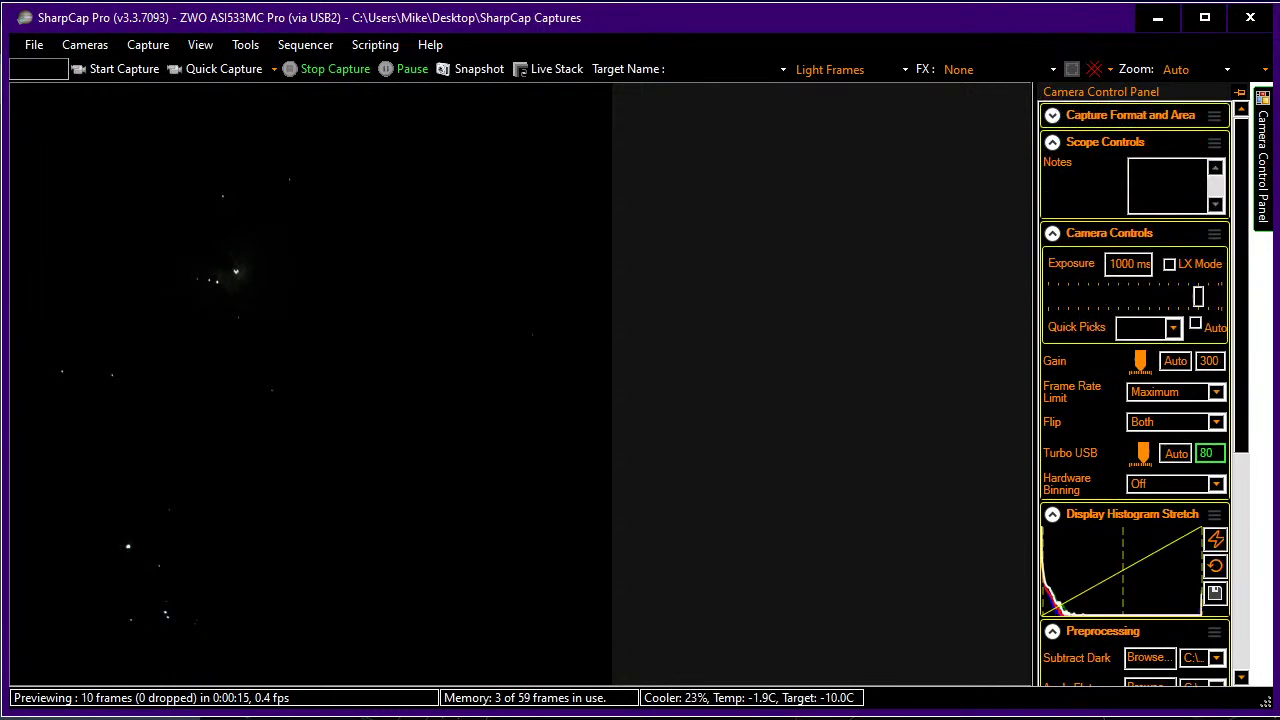
{"action": "left_click", "coordinate": [1170, 265]}
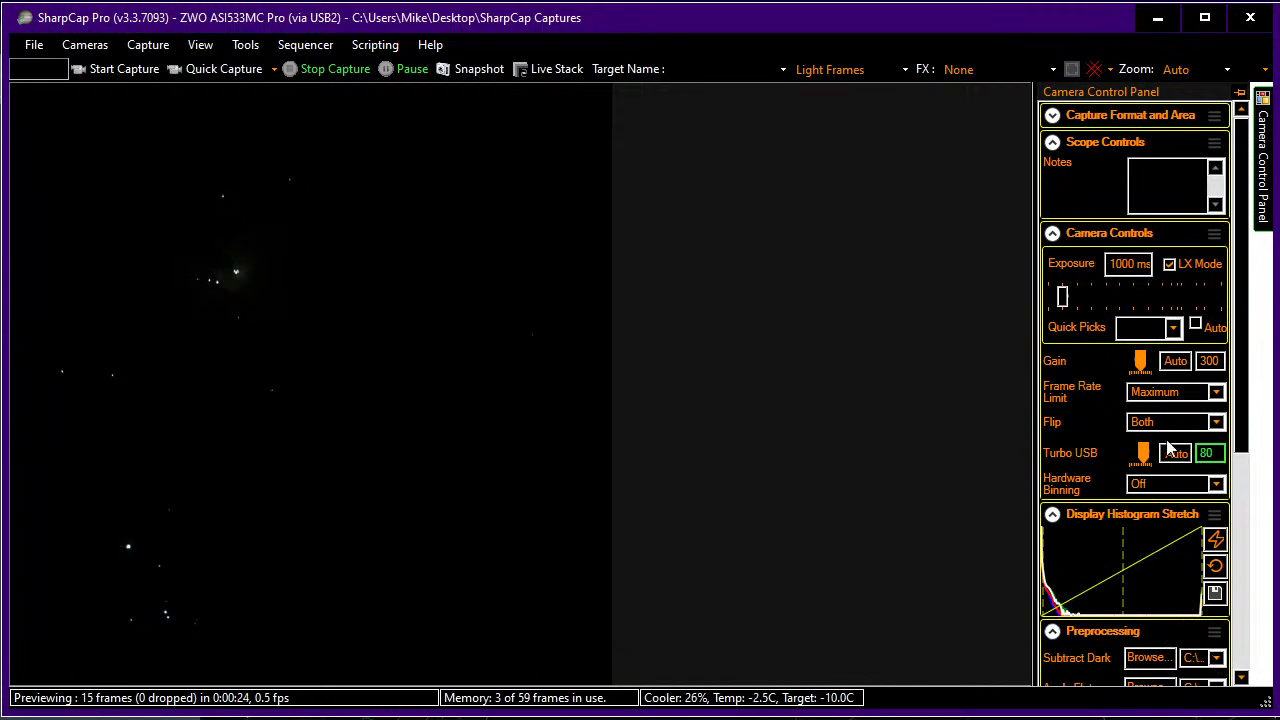
{"action": "left_click", "coordinate": [1170, 298]}
{"action": "left_click", "coordinate": [1172, 300]}
- Browse for a dark frame to subtract in the preprocessing settings and start live stacking
{"action": "scroll", "coordinate": [1083, 463], "scroll_direction": "down", "scroll_amount": 2}
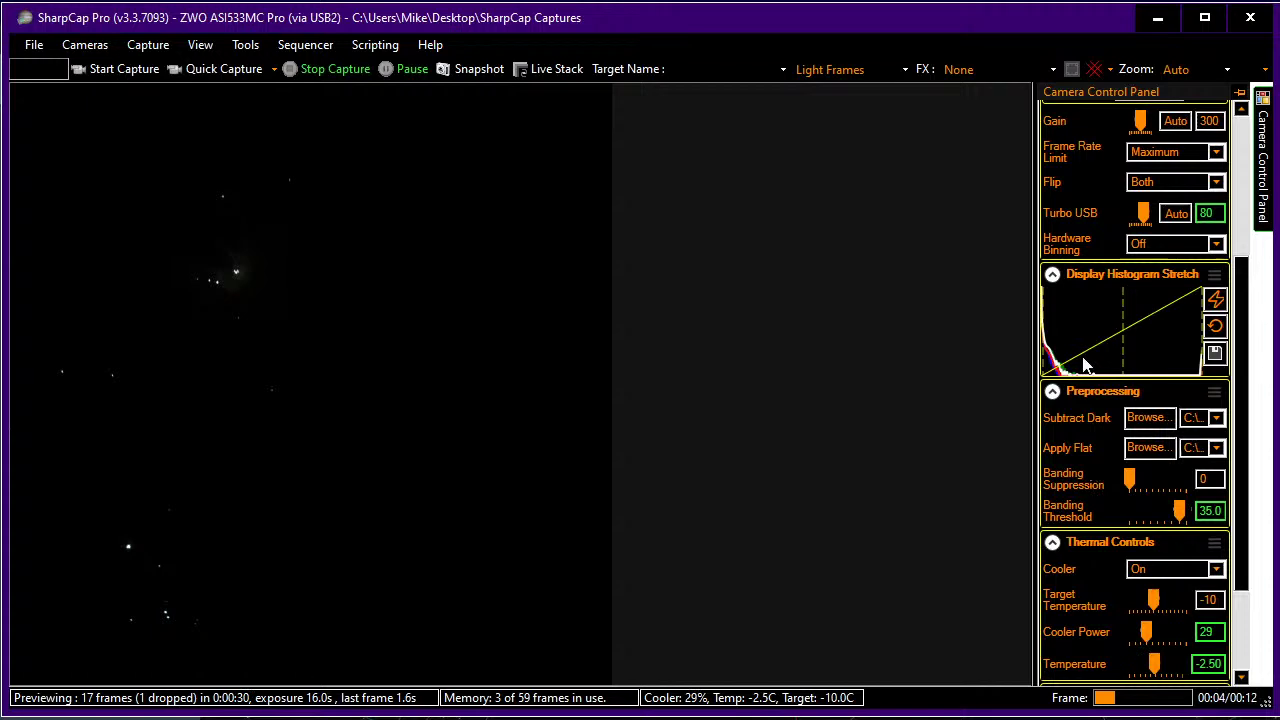
{"action": "scroll", "coordinate": [1147, 372], "scroll_direction": "down", "scroll_amount": 1}
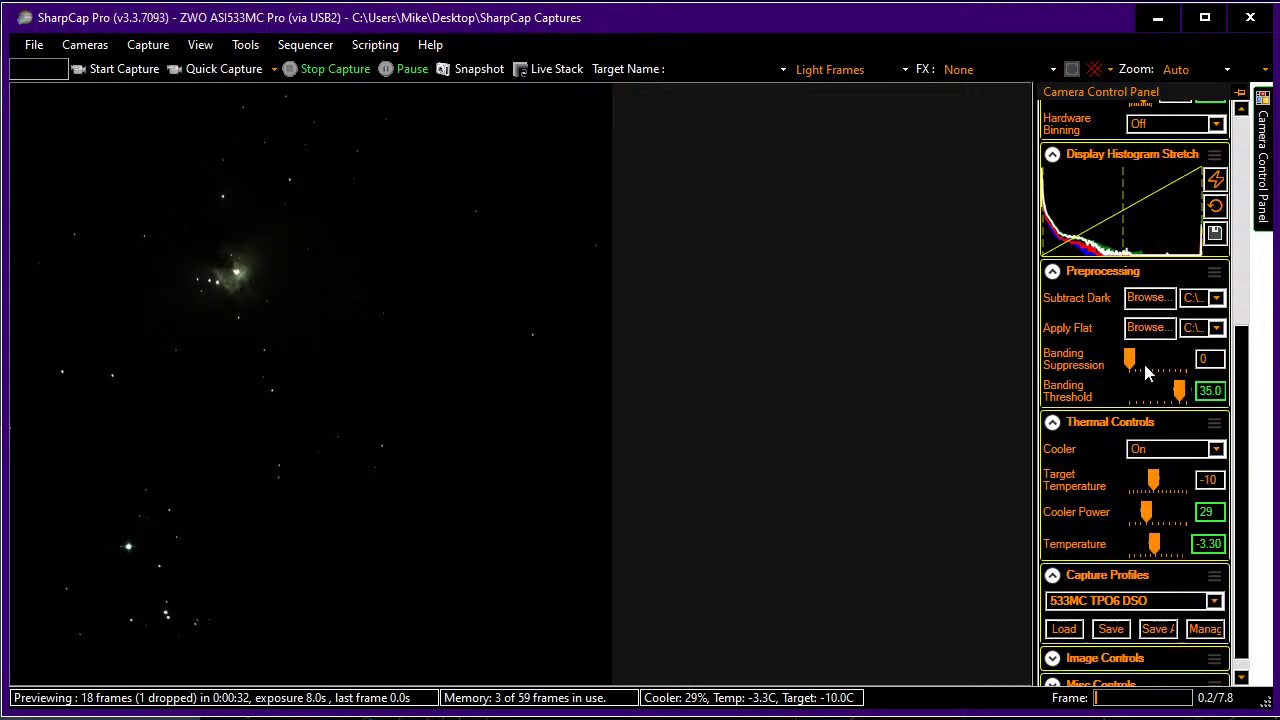
{"action": "left_click", "coordinate": [1148, 297]}
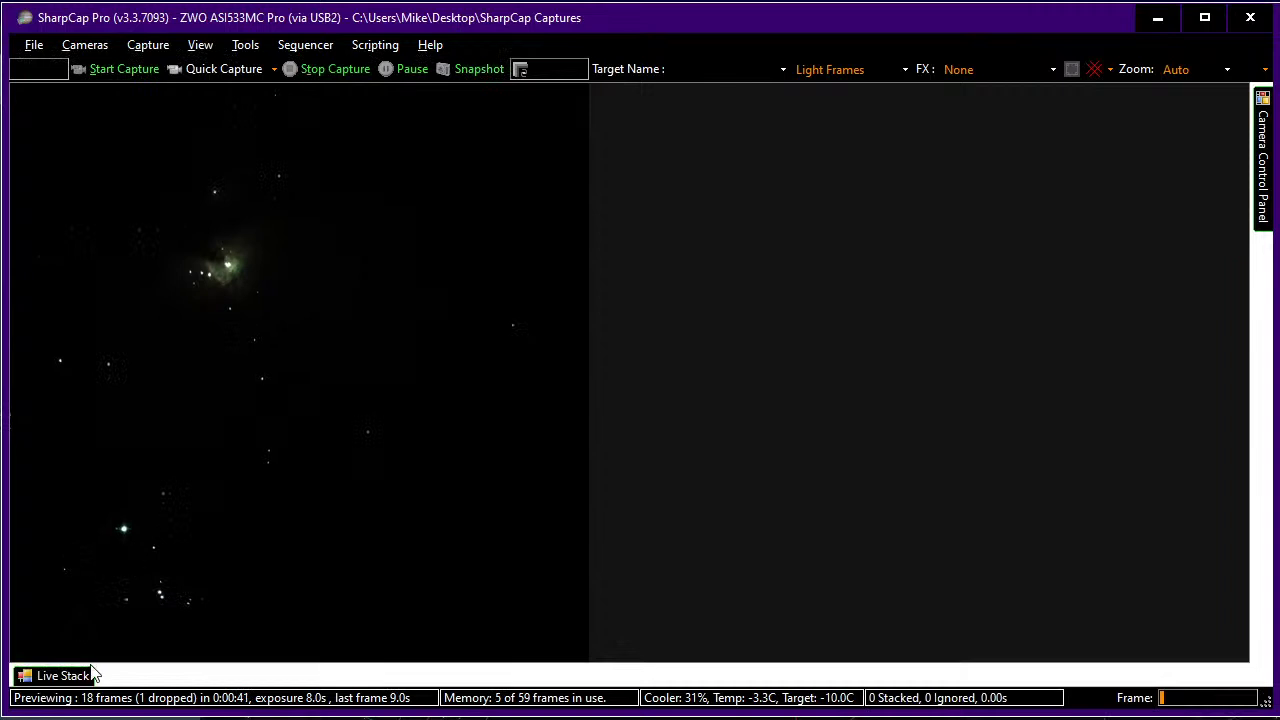
- Reset the live stack's histogram stretch, and enable Unsharp Mask sharpening and Bilateral Filter noise reduction
{"action": "left_click", "coordinate": [86, 672]}
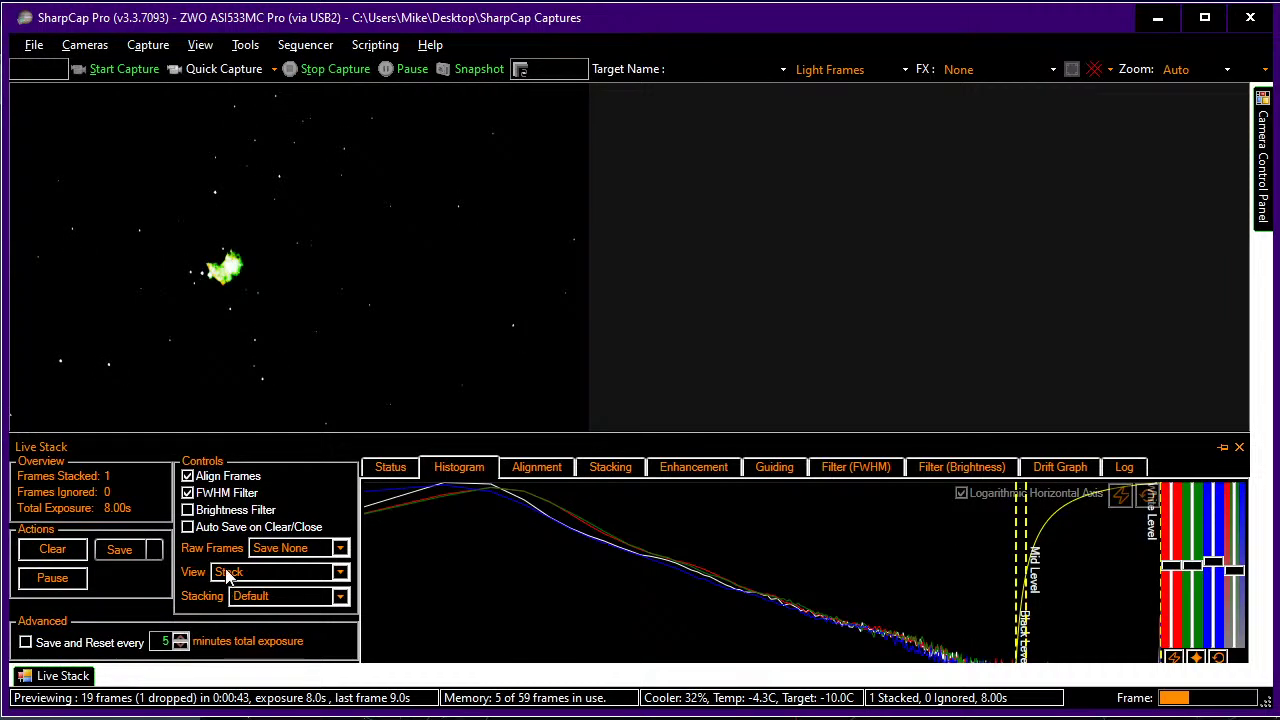
{"action": "left_click", "coordinate": [1147, 494]}
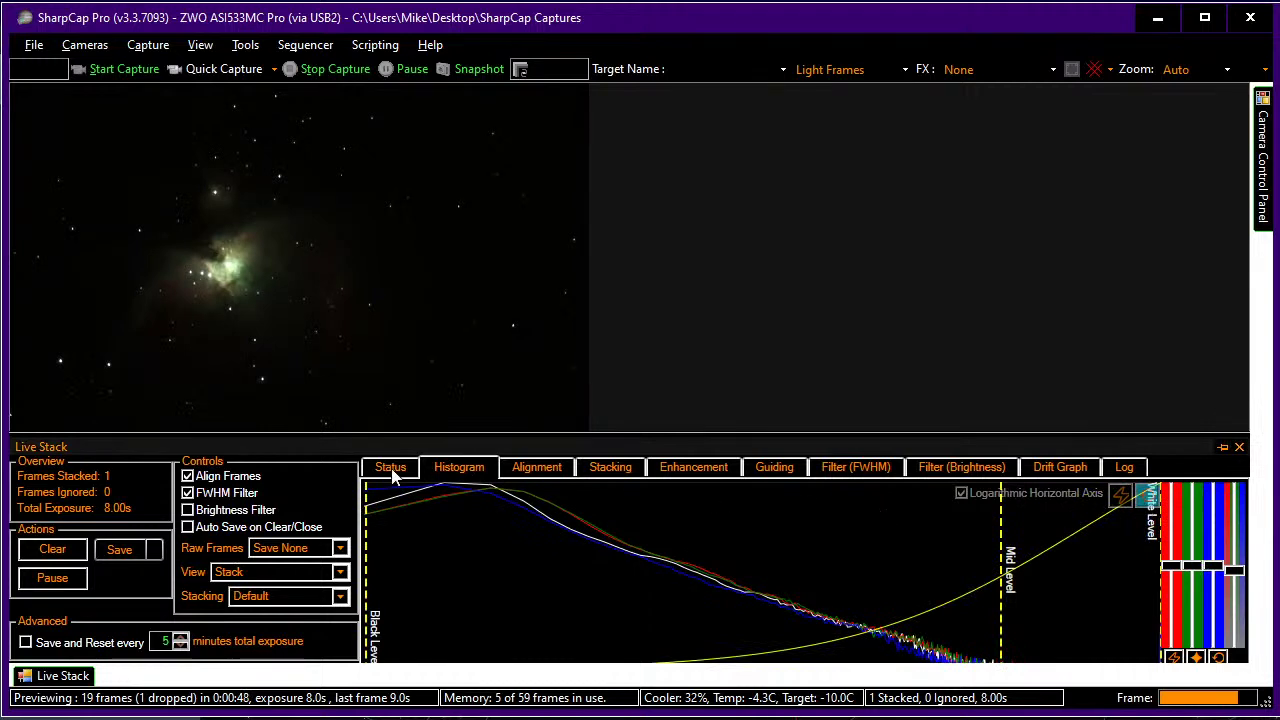
{"action": "left_click", "coordinate": [676, 469]}
{"action": "left_click", "coordinate": [628, 524]}
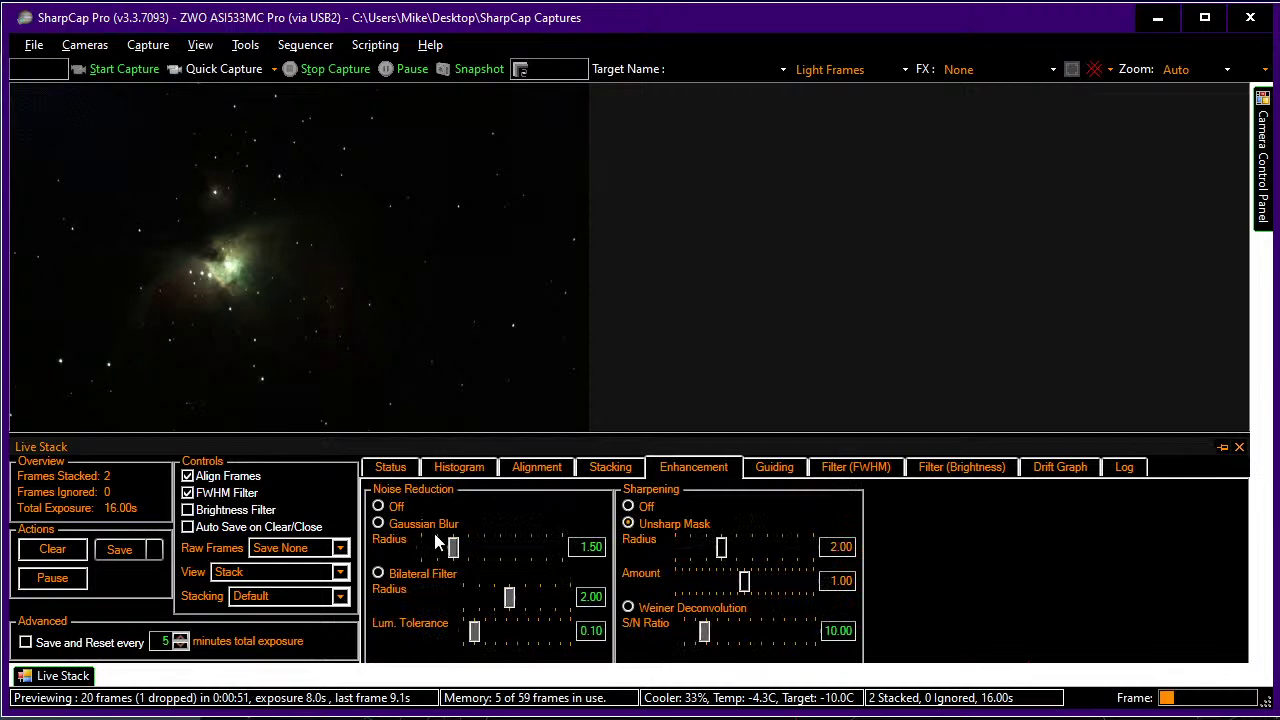
{"action": "left_click", "coordinate": [379, 574]}
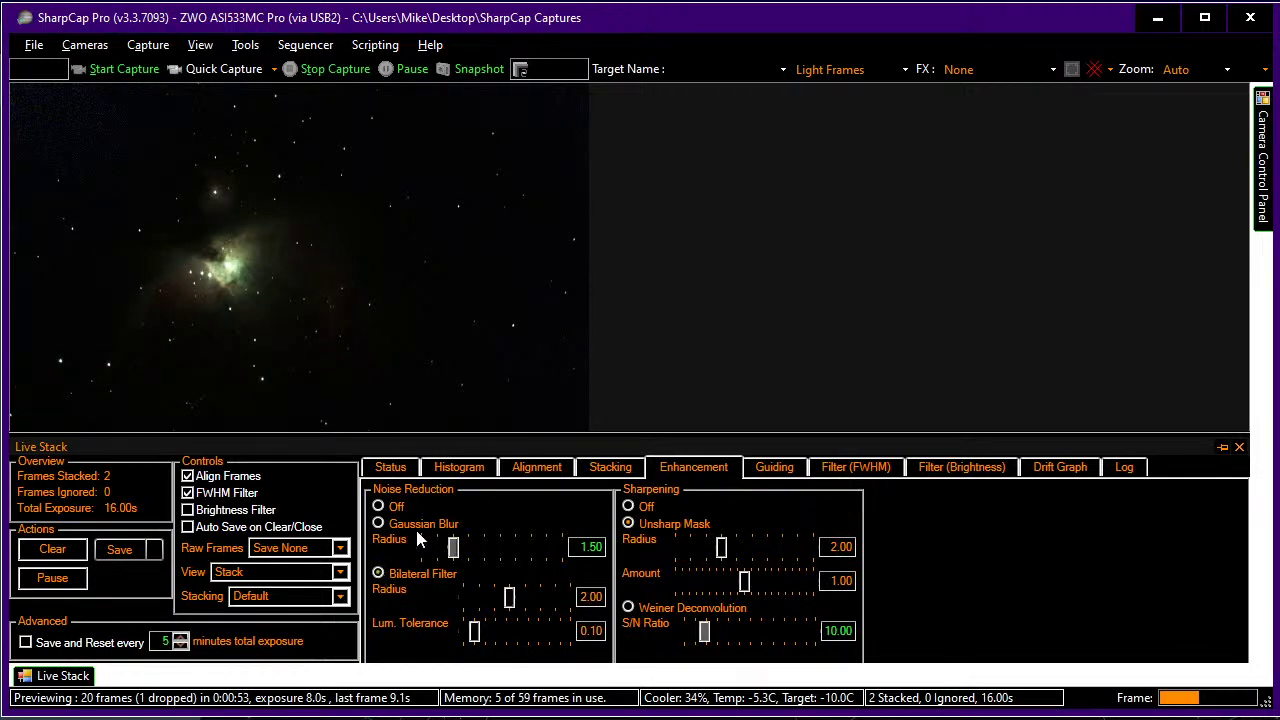
- Check the live stack's histogram and image, the mount position in CPWI and the camera settings in SharpCap
{"action": "left_click", "coordinate": [455, 467]}
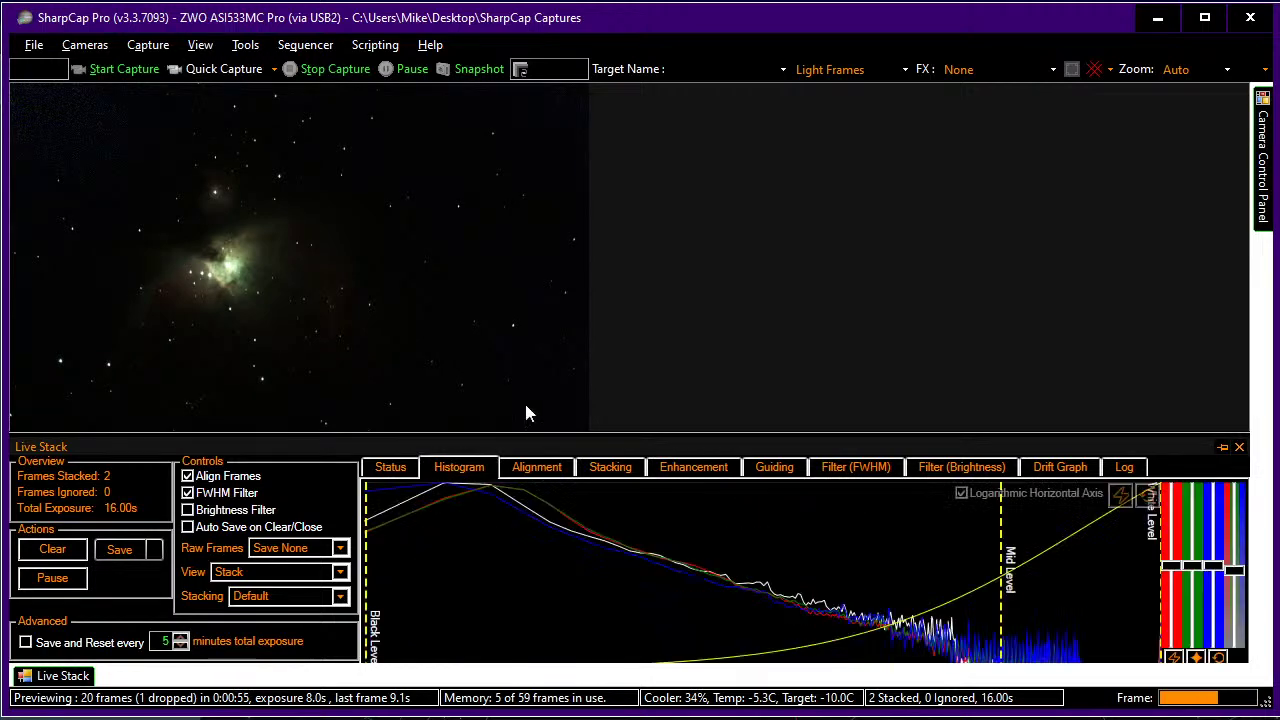
{"action": "left_click", "coordinate": [735, 248]}
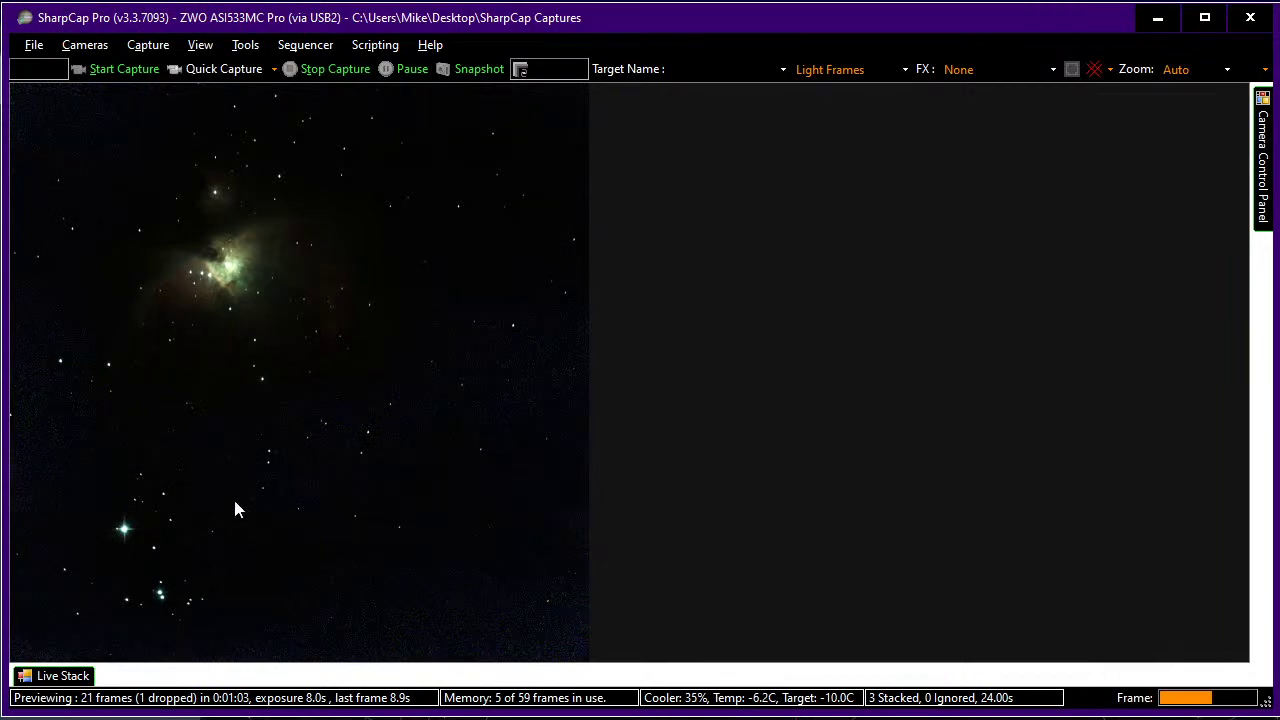
{"action": "left_click", "coordinate": [85, 676]}
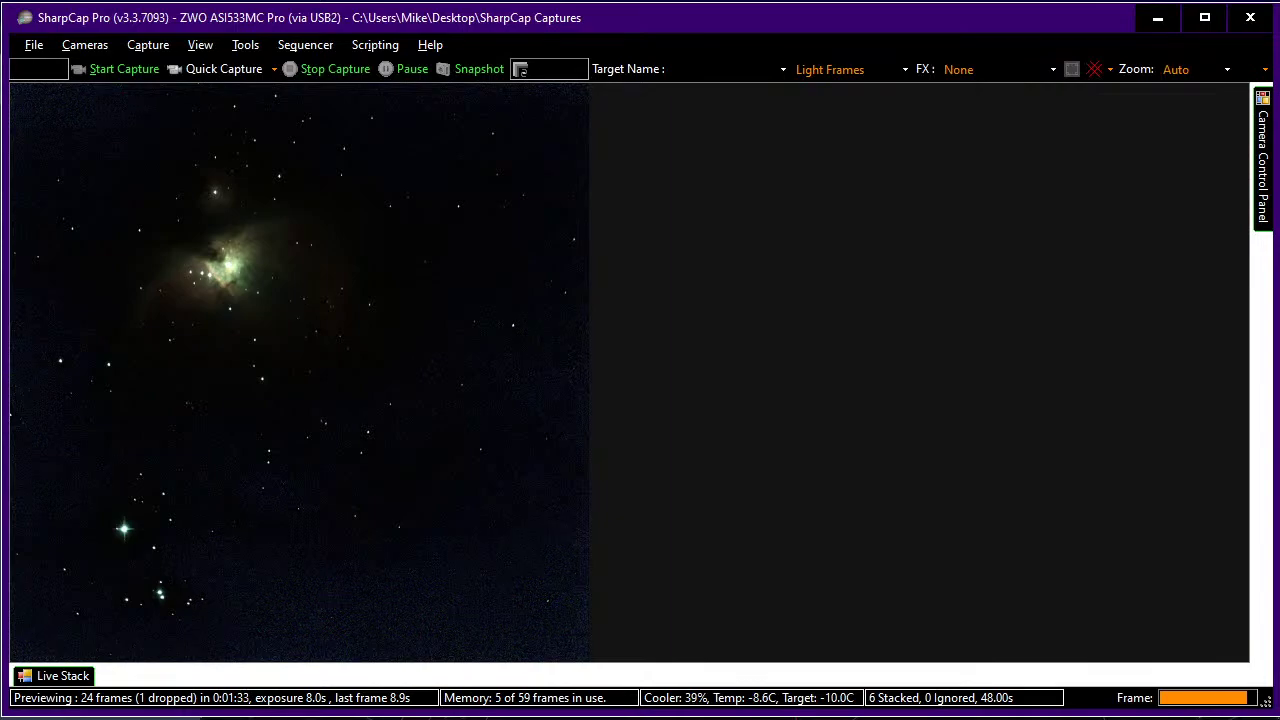
{"action": "key", "text": "alt+Tab"}
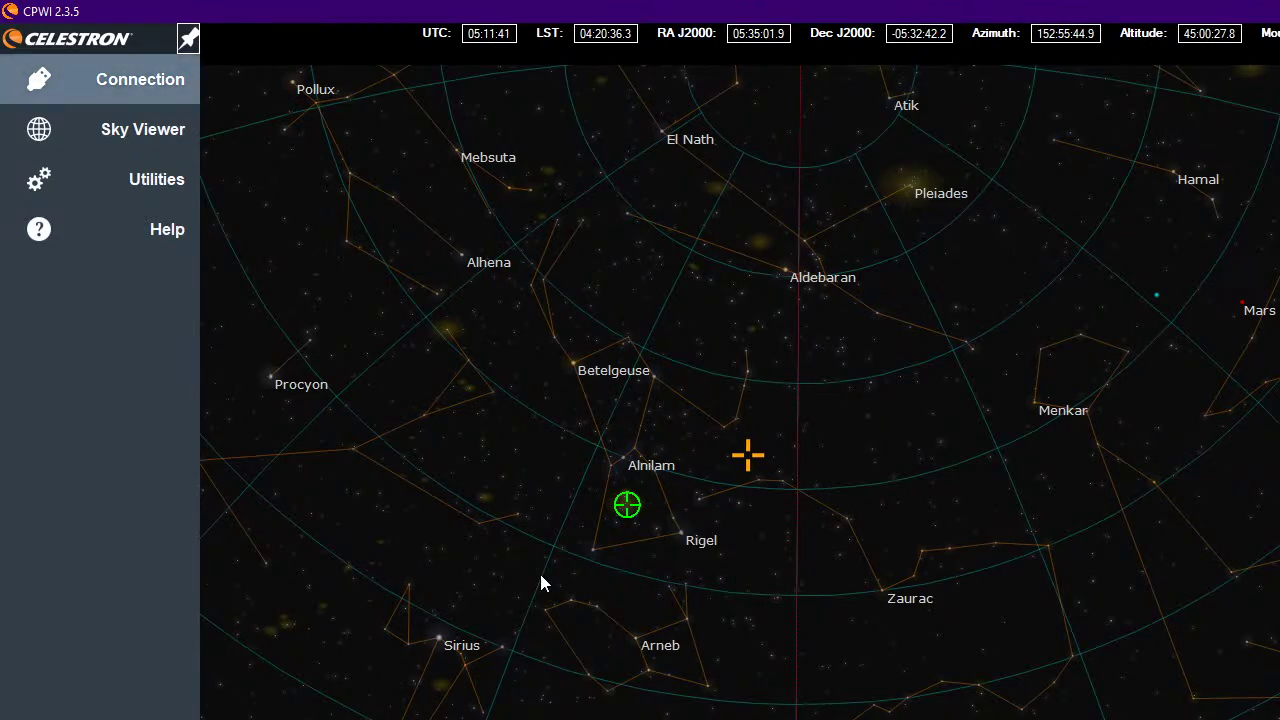
{"action": "key", "text": "alt+Tab"}
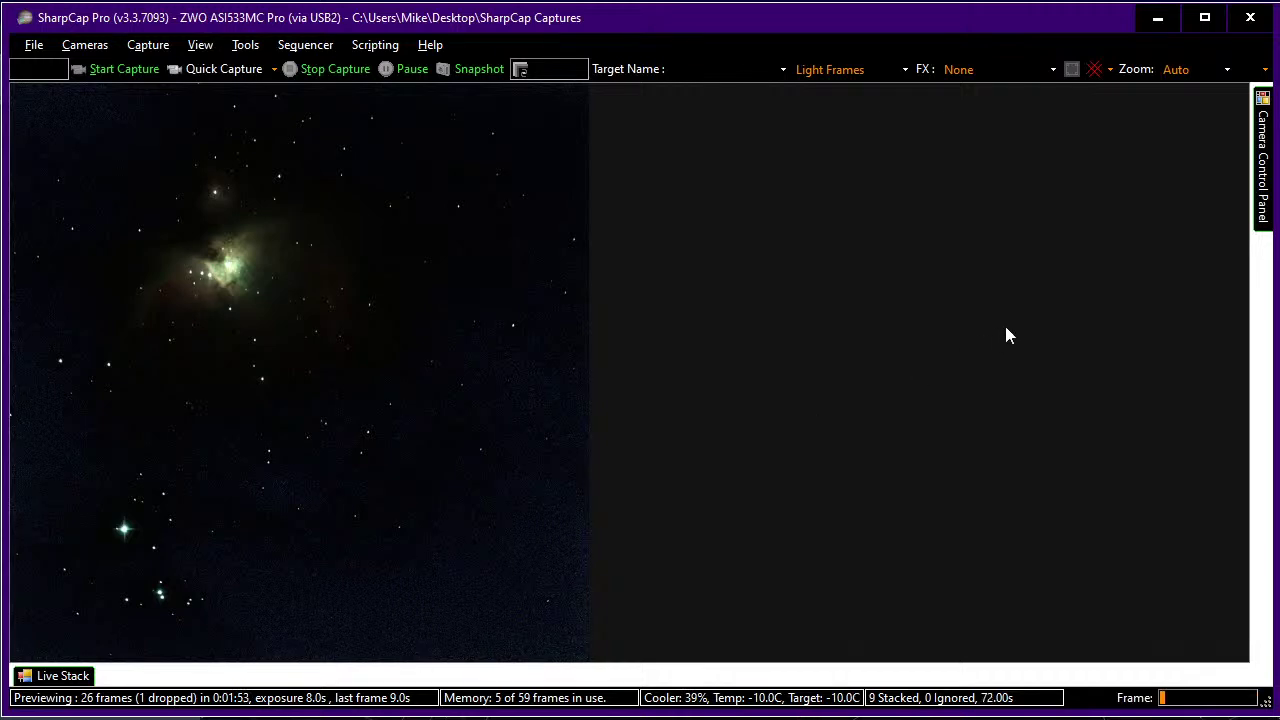
{"action": "mouse_move", "coordinate": [1265, 135]}
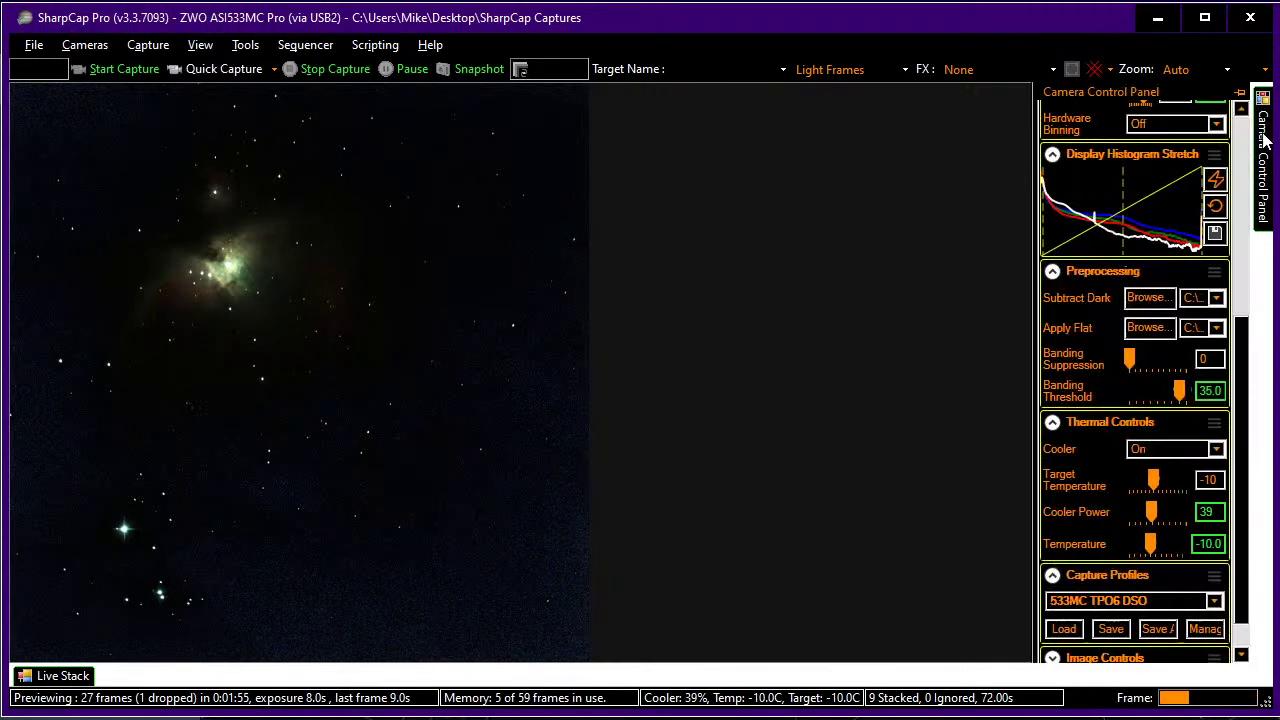
- Close SharpCap and connect CPWI to the telescope mount over WiFi
{"action": "left_click", "coordinate": [1250, 17]}
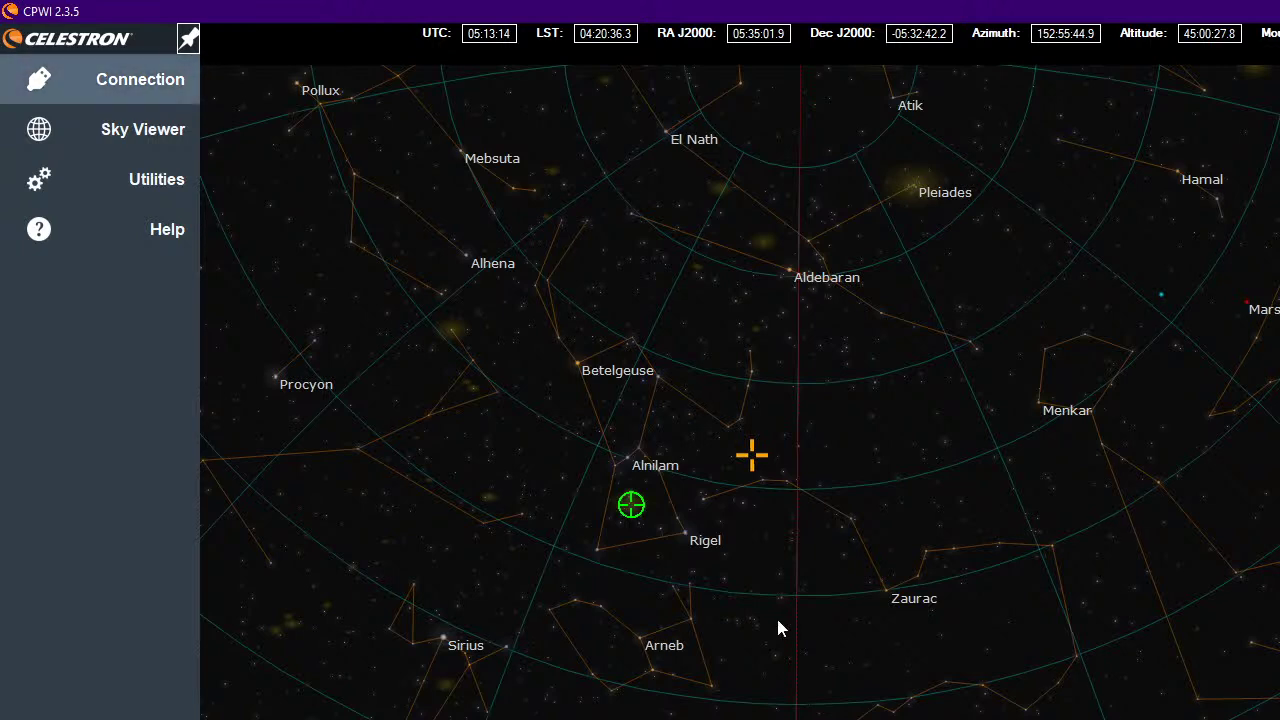
{"action": "left_click", "coordinate": [180, 87]}
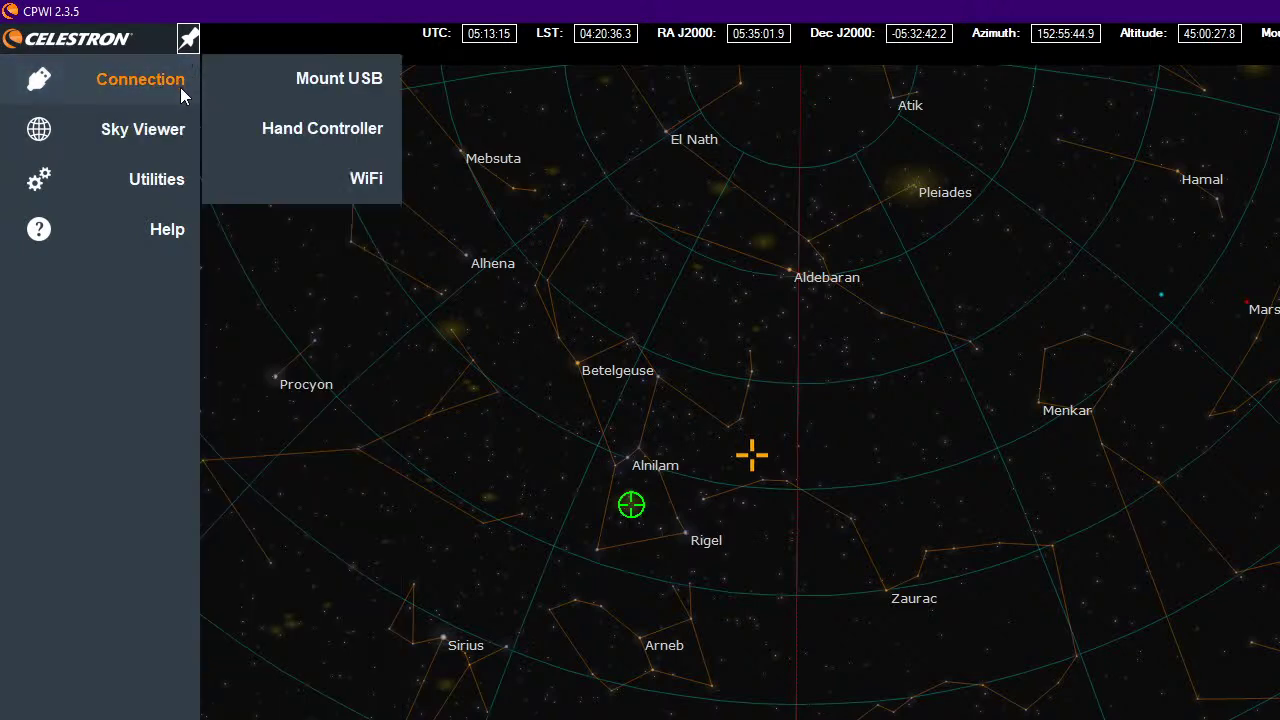
{"action": "left_click", "coordinate": [270, 184]}
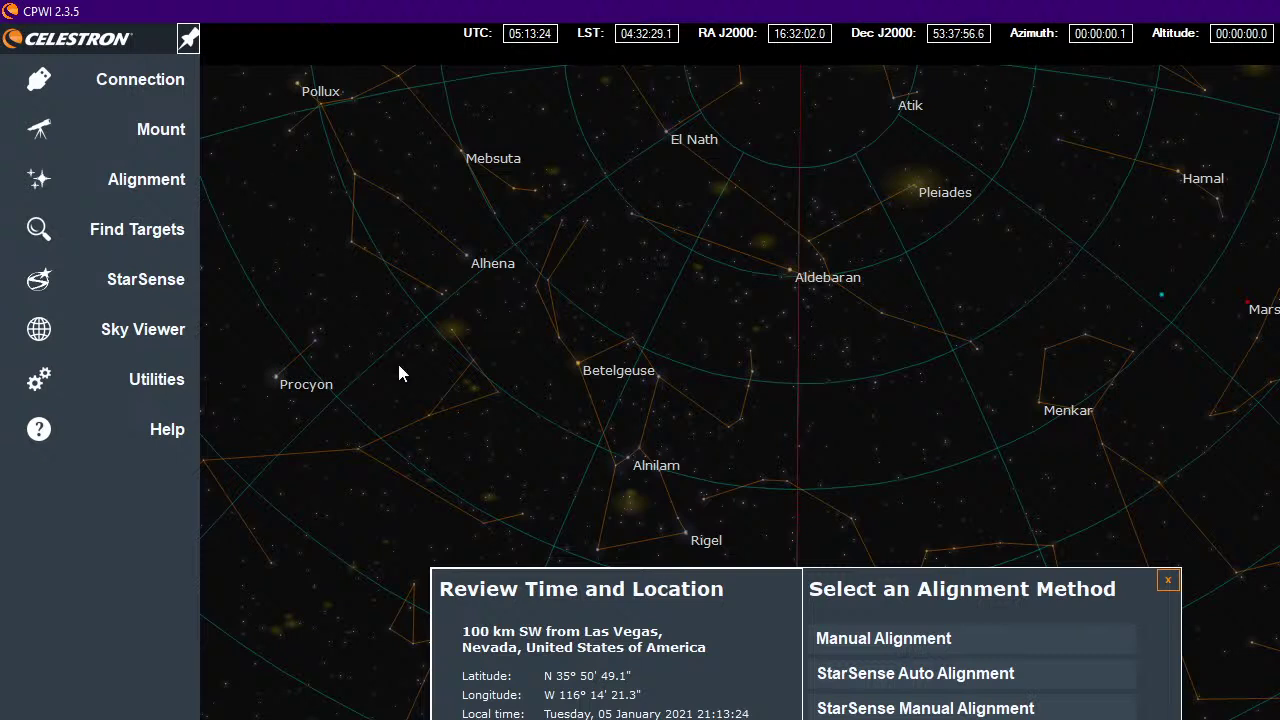
- Start a StarSense Auto Alignment of the mount using the default 4 points
{"action": "left_click", "coordinate": [864, 680]}
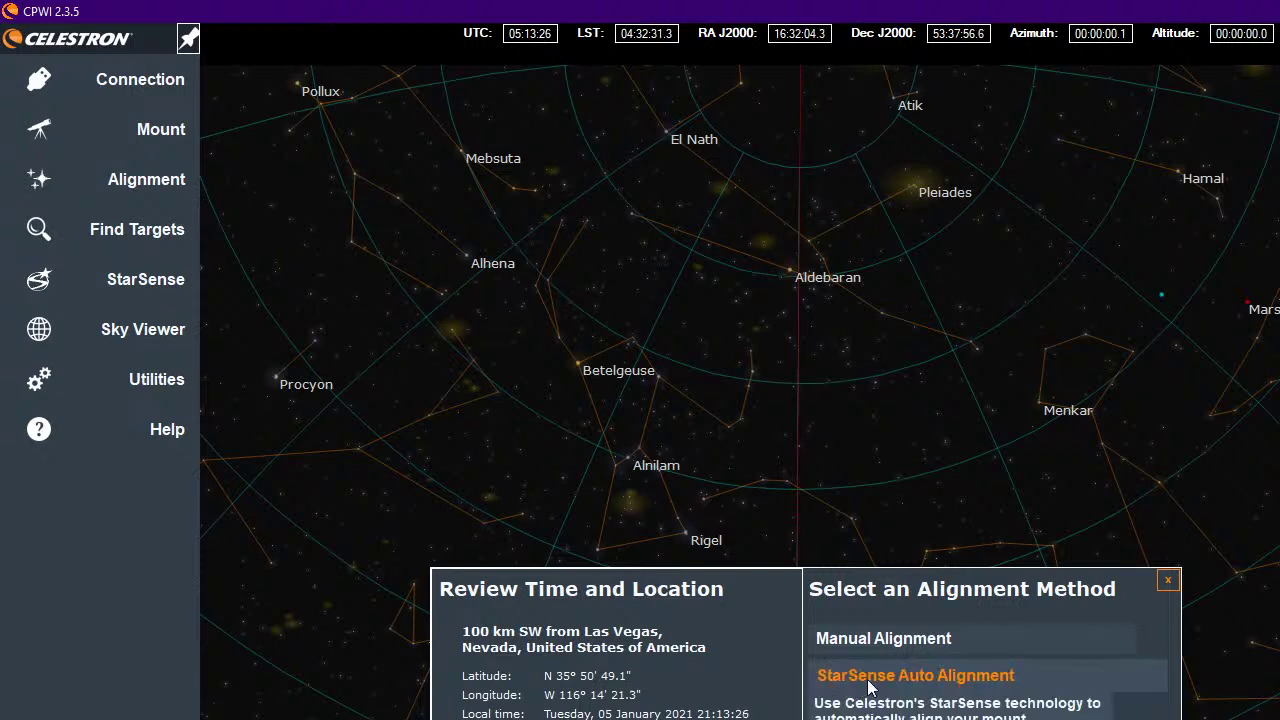
{"action": "left_click", "coordinate": [880, 680]}
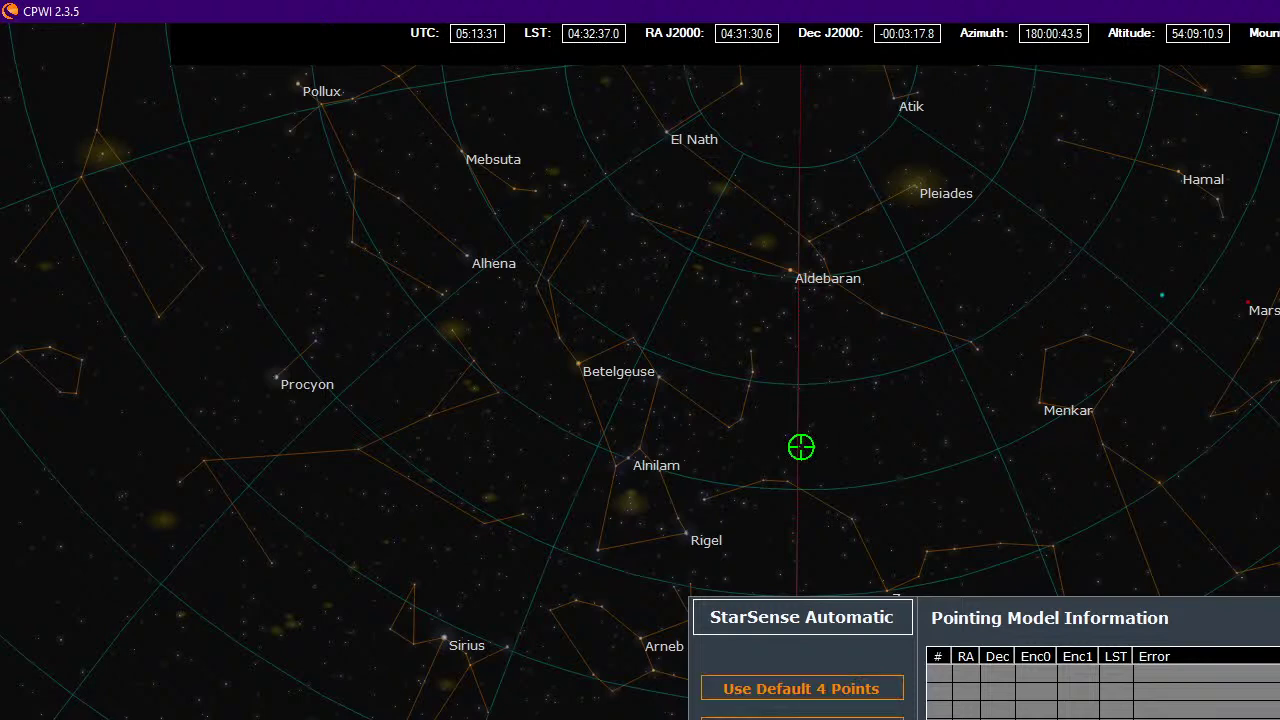
{"action": "left_click", "coordinate": [744, 689]}
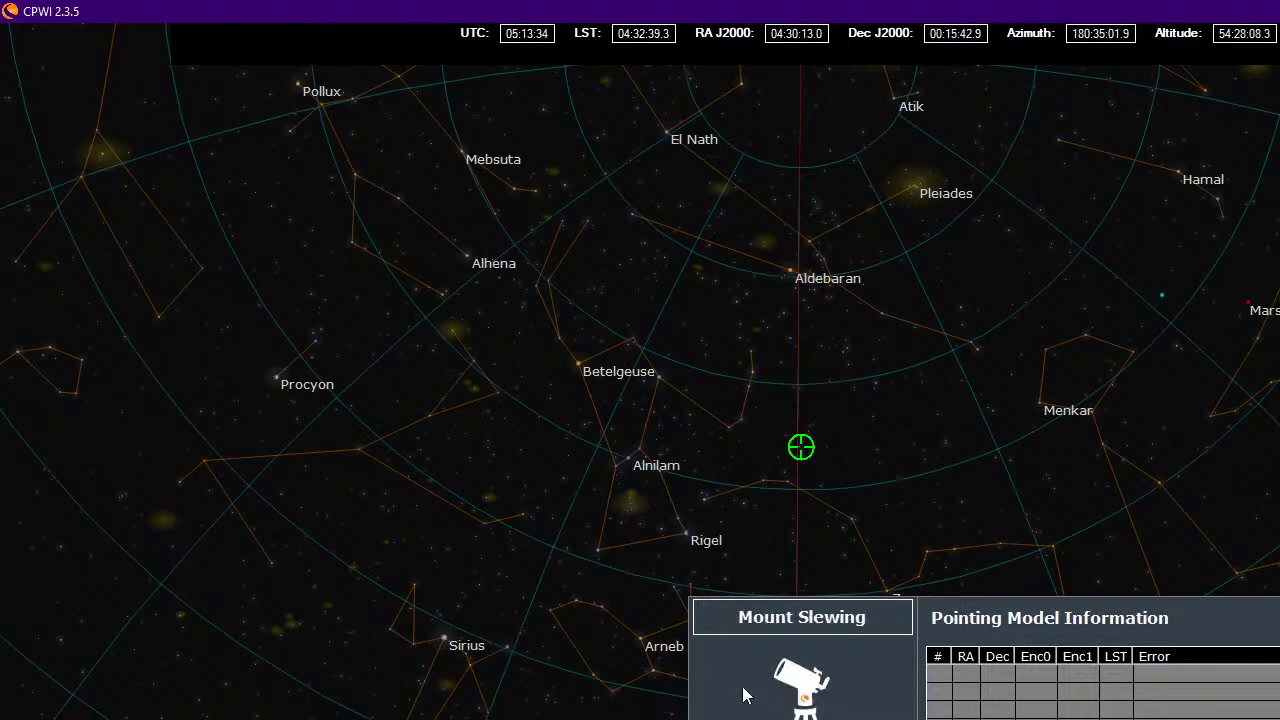
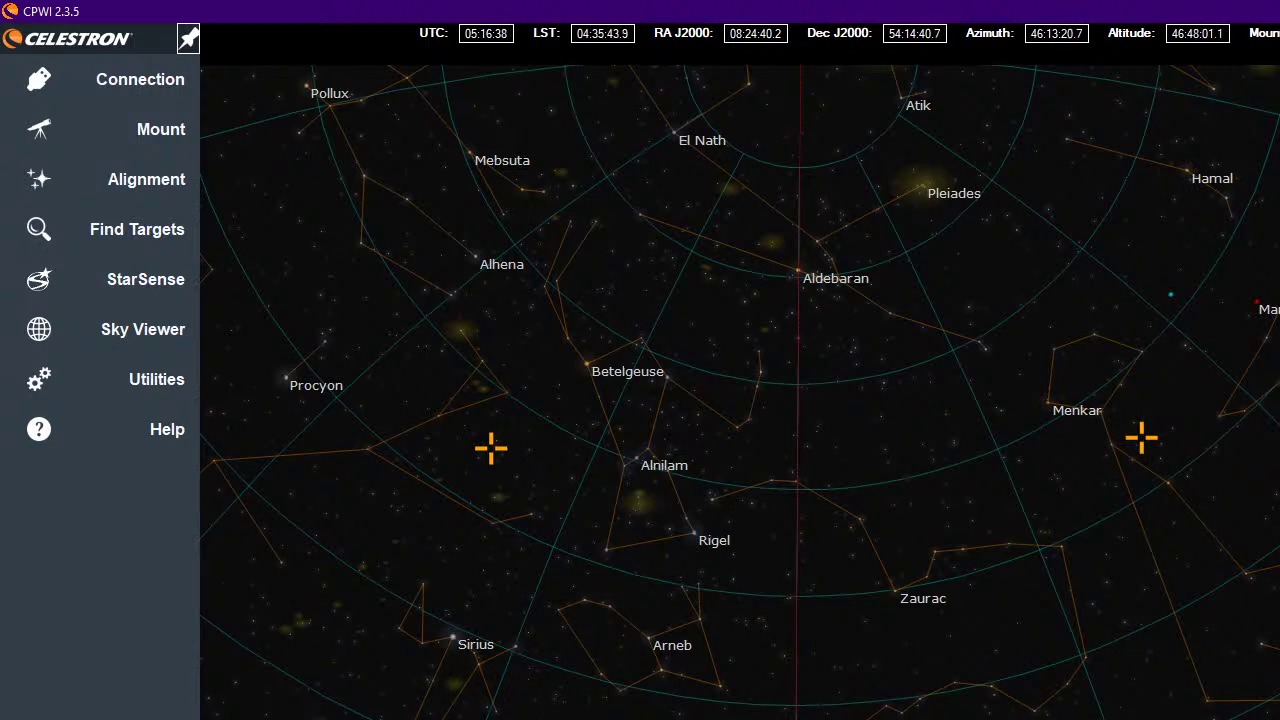
- Switch to Stellarium and examine the telescope's position relative to the Orion Nebula (M 42)
{"action": "key", "text": "alt+Tab"}
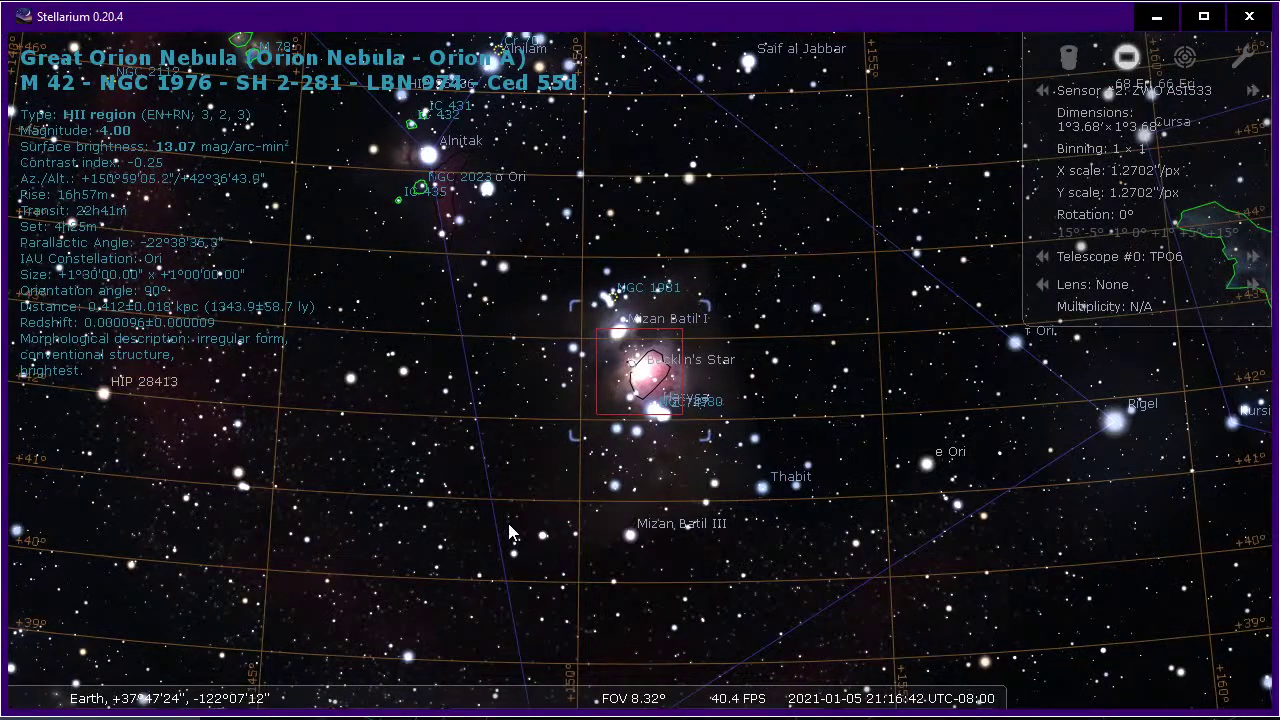
{"action": "scroll", "coordinate": [508, 533], "scroll_direction": "down", "scroll_amount": 10}
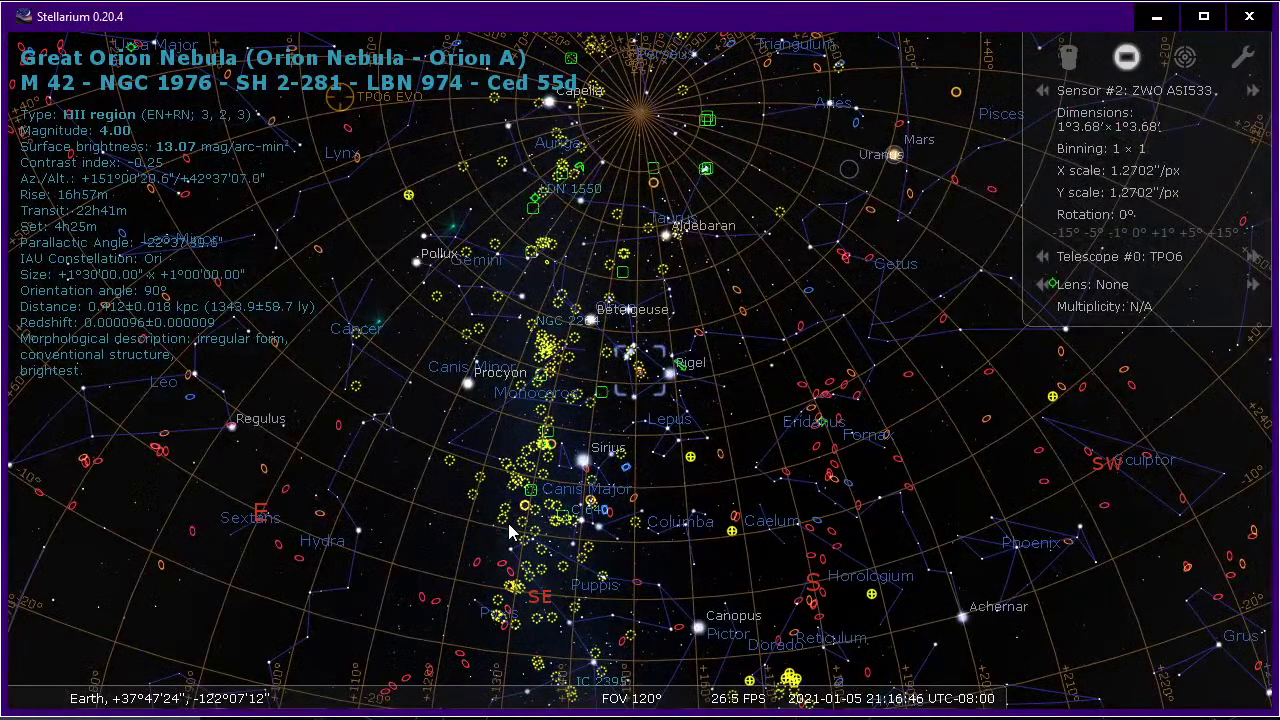
{"action": "scroll", "coordinate": [508, 532], "scroll_direction": "up", "scroll_amount": 5}
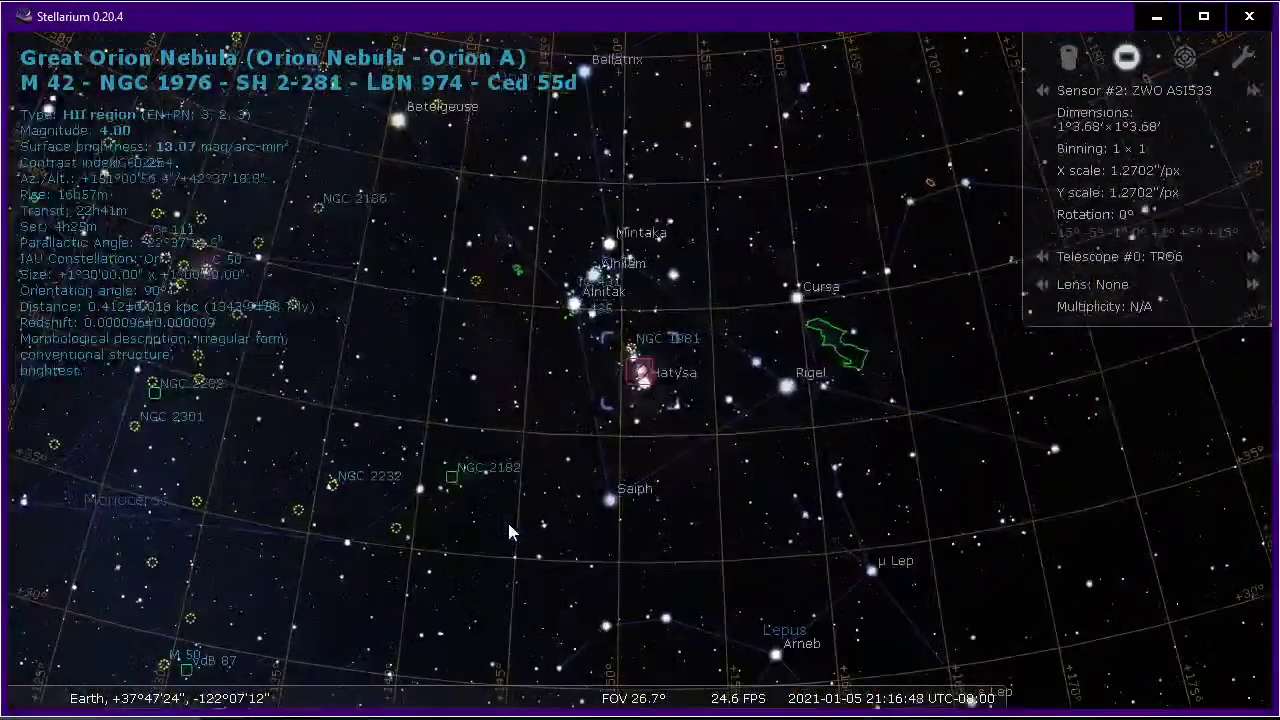
{"action": "scroll", "coordinate": [509, 532], "scroll_direction": "up", "scroll_amount": 2}
{"action": "scroll", "coordinate": [509, 532], "scroll_direction": "up", "scroll_amount": 1}
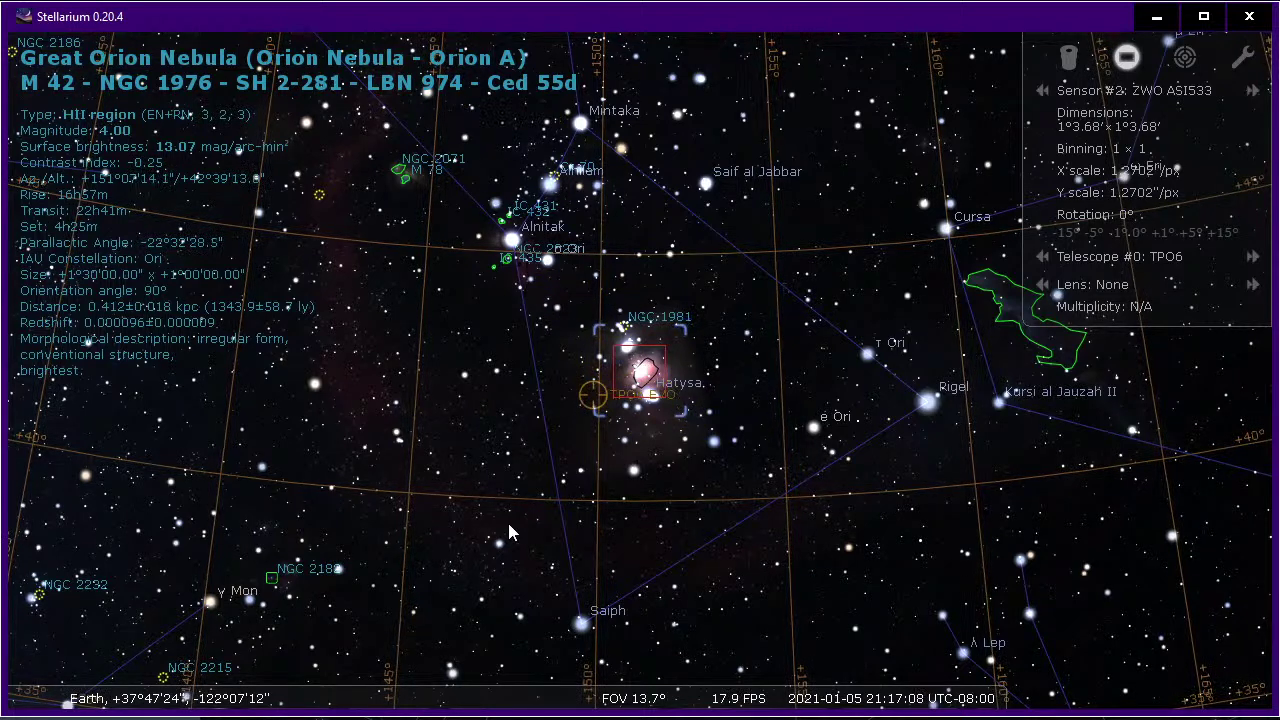
- Relaunch SharpCap, dismiss the beta notice and load the 533MC TPO6 DSO capture profile
{"action": "mouse_move", "coordinate": [500, 712]}
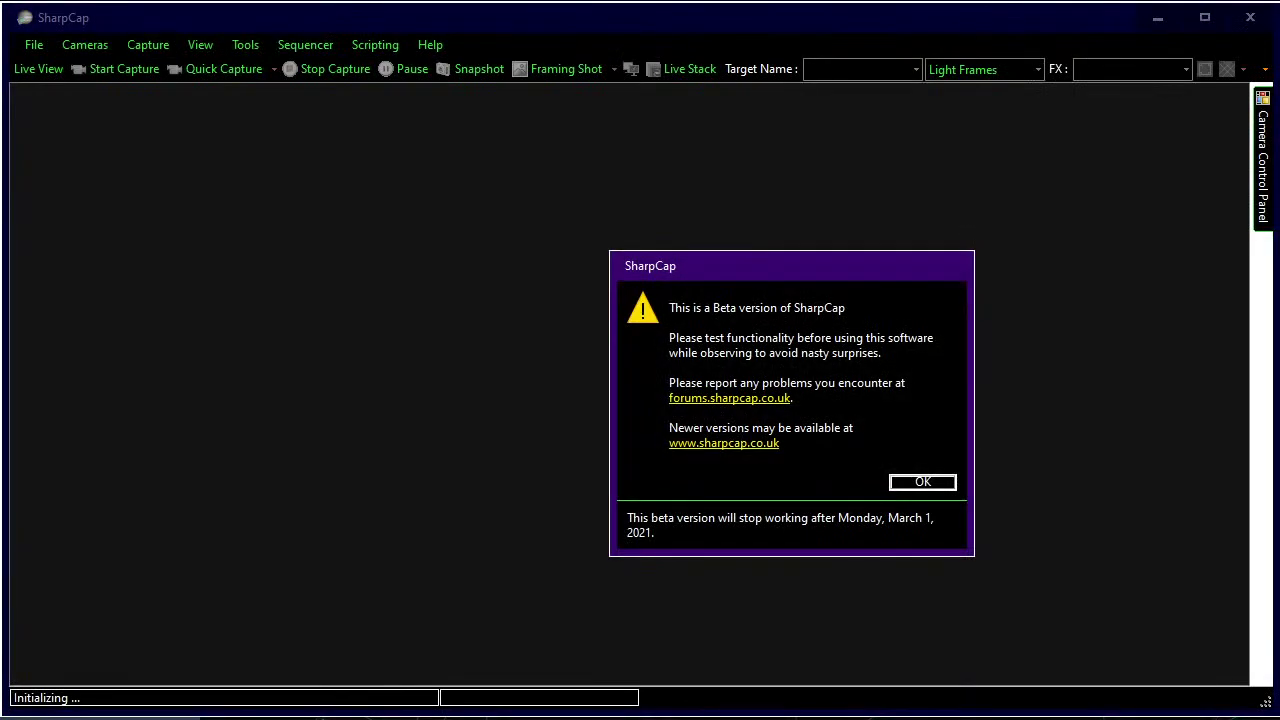
{"action": "key", "text": "Return"}
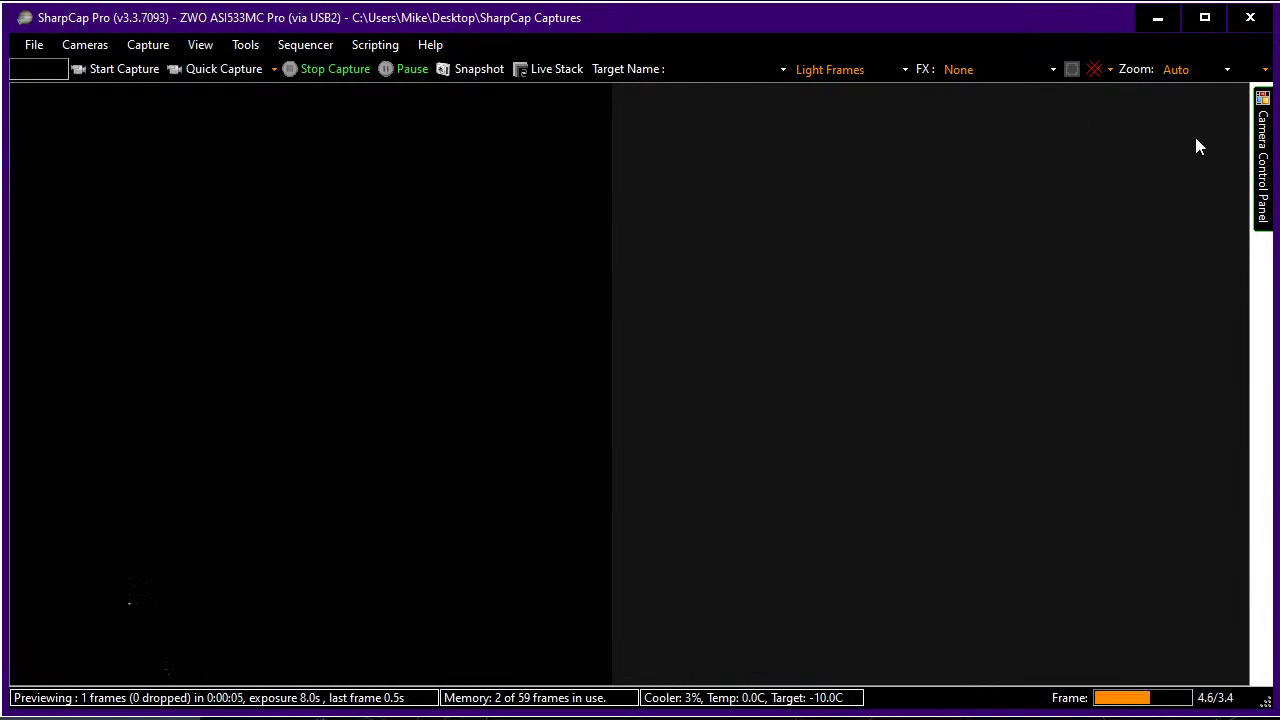
{"action": "mouse_move", "coordinate": [1262, 140]}
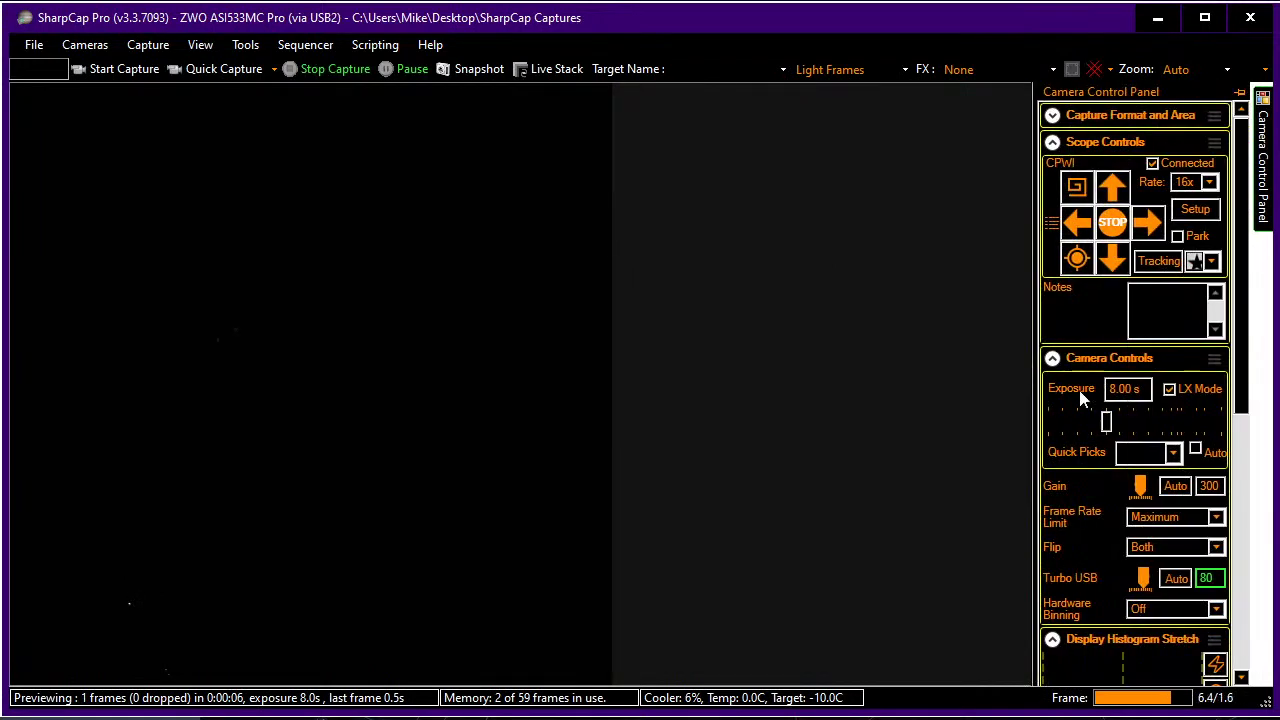
{"action": "scroll", "coordinate": [1064, 398], "scroll_direction": "down", "scroll_amount": 5}
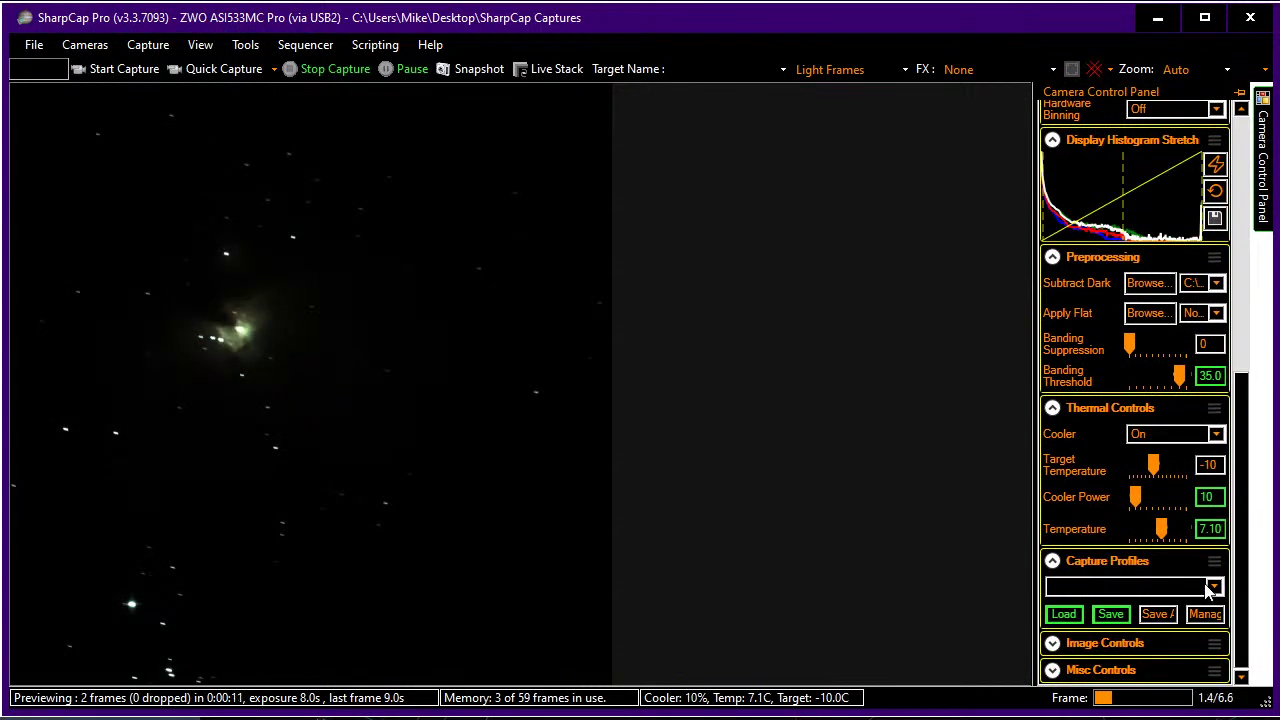
{"action": "left_click", "coordinate": [1217, 590]}
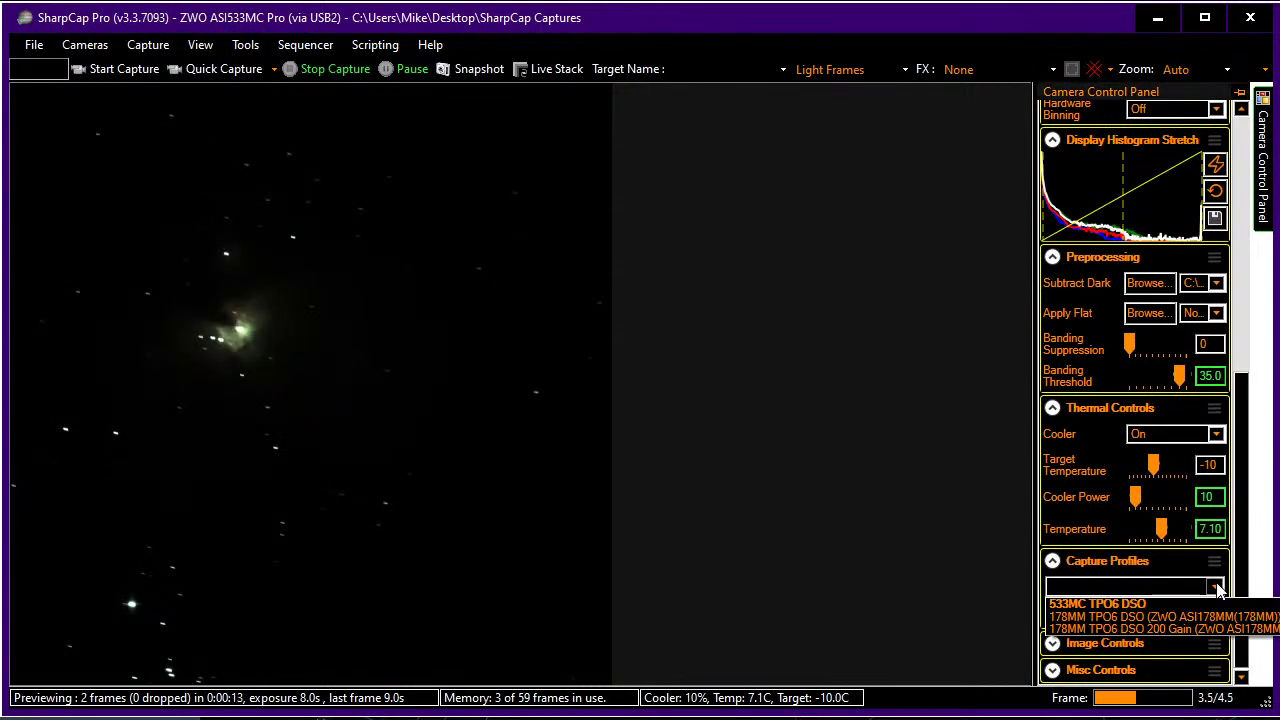
{"action": "left_click", "coordinate": [1160, 601]}
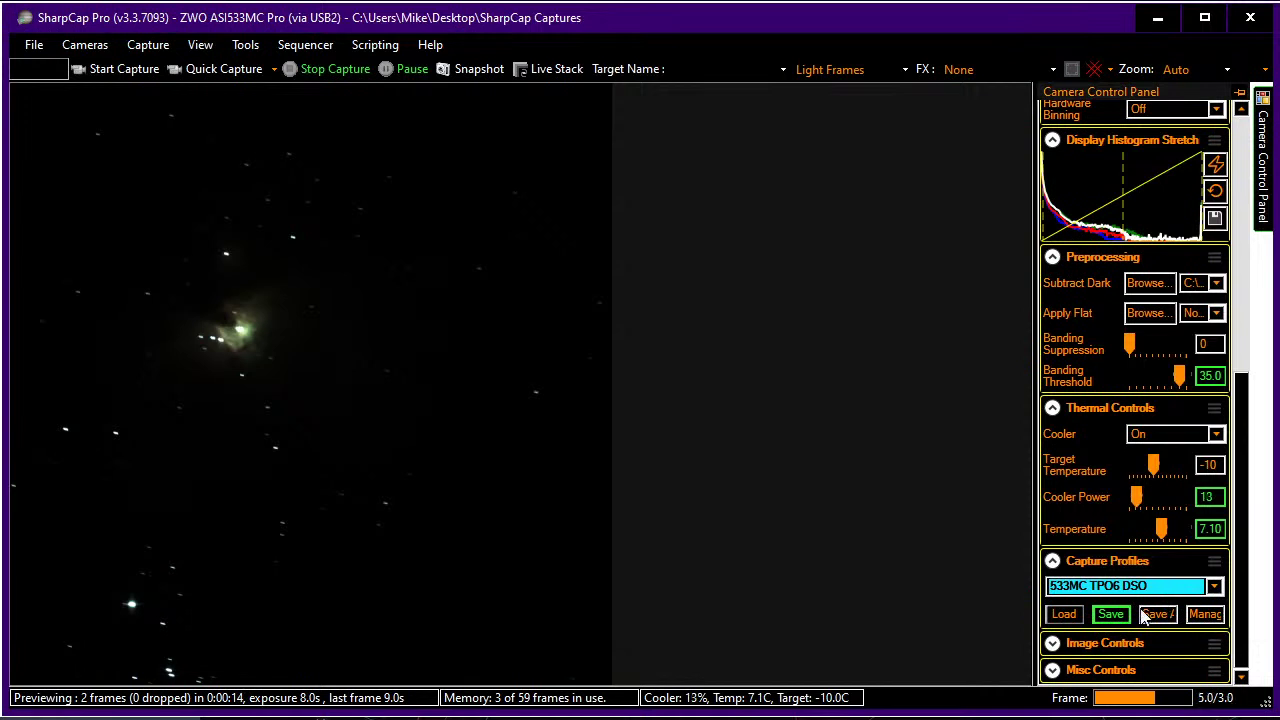
{"action": "left_click", "coordinate": [1063, 614]}
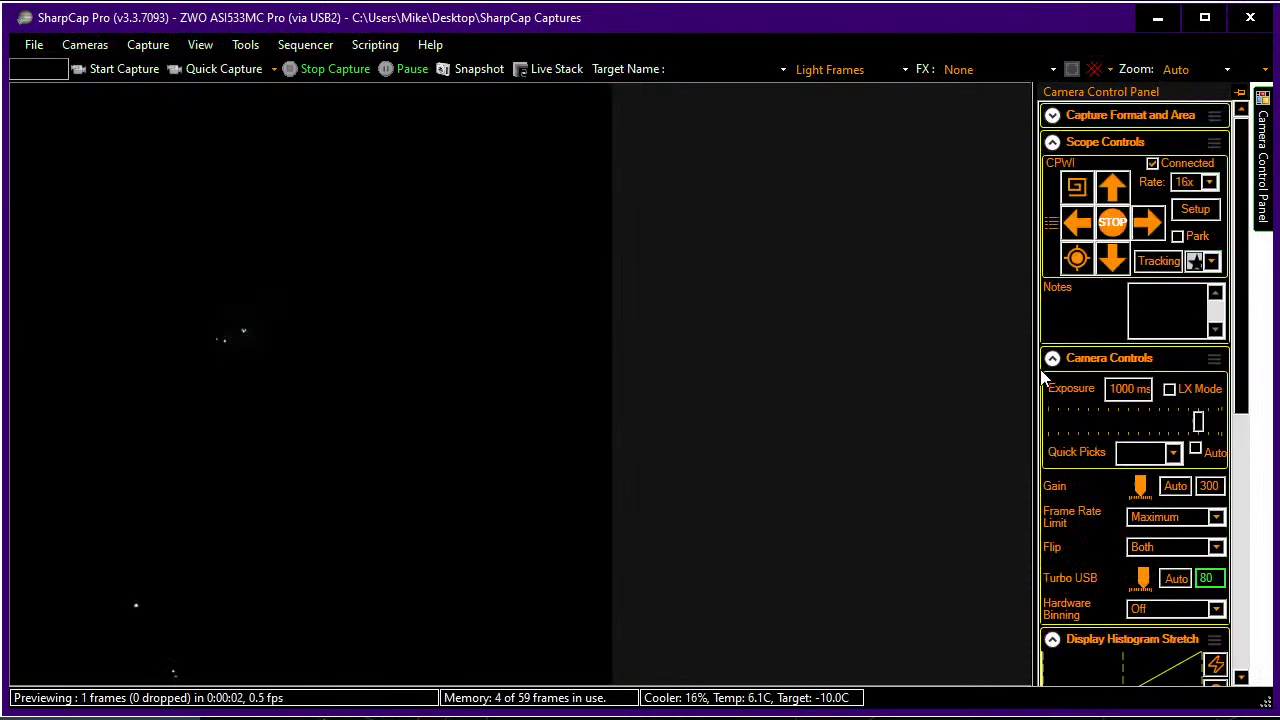
- Enable LX mode with an 8 s exposure and choose a stored dark frame for subtraction in preprocessing
{"action": "left_click", "coordinate": [1169, 390]}
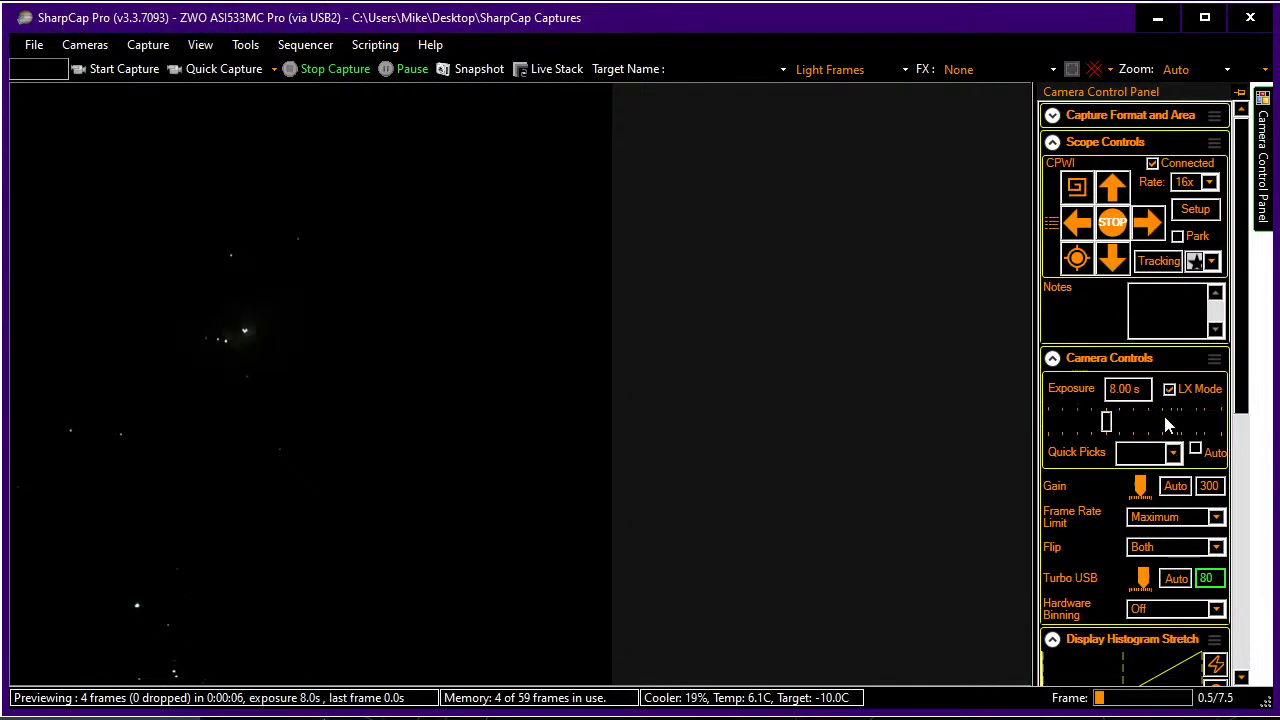
{"action": "scroll", "coordinate": [1047, 454], "scroll_direction": "down", "scroll_amount": 3}
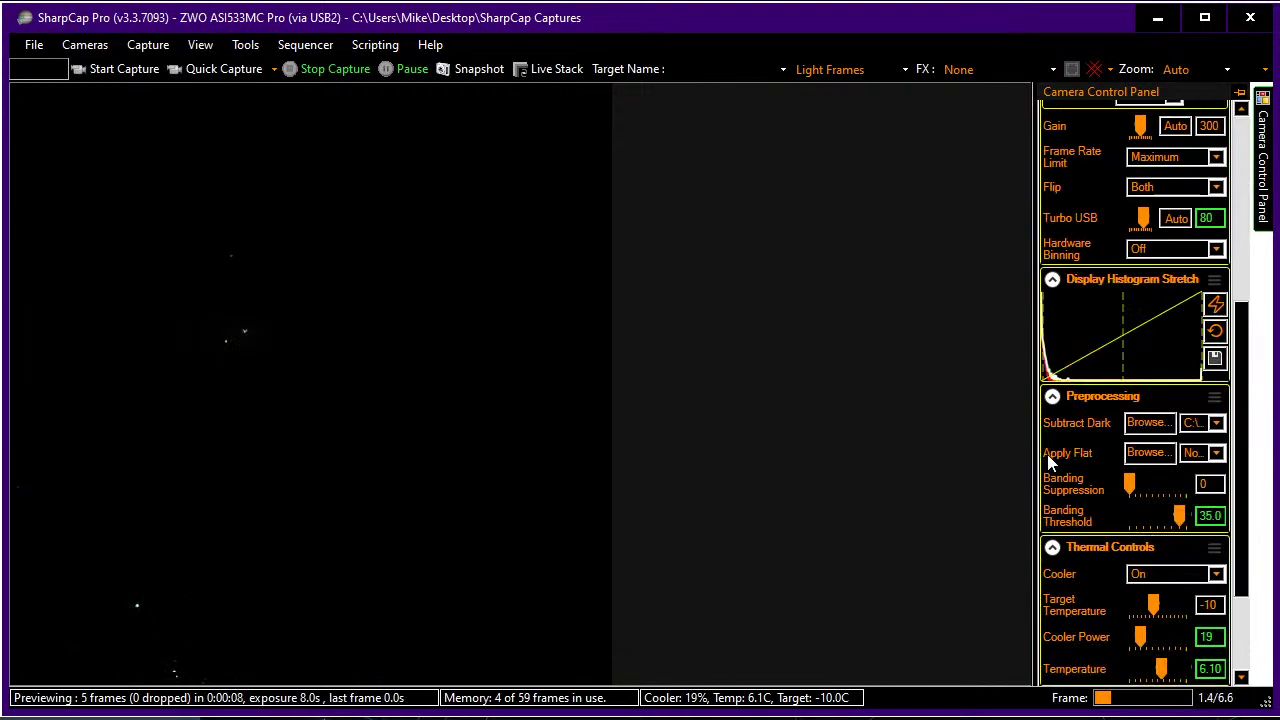
{"action": "left_click", "coordinate": [1216, 424]}
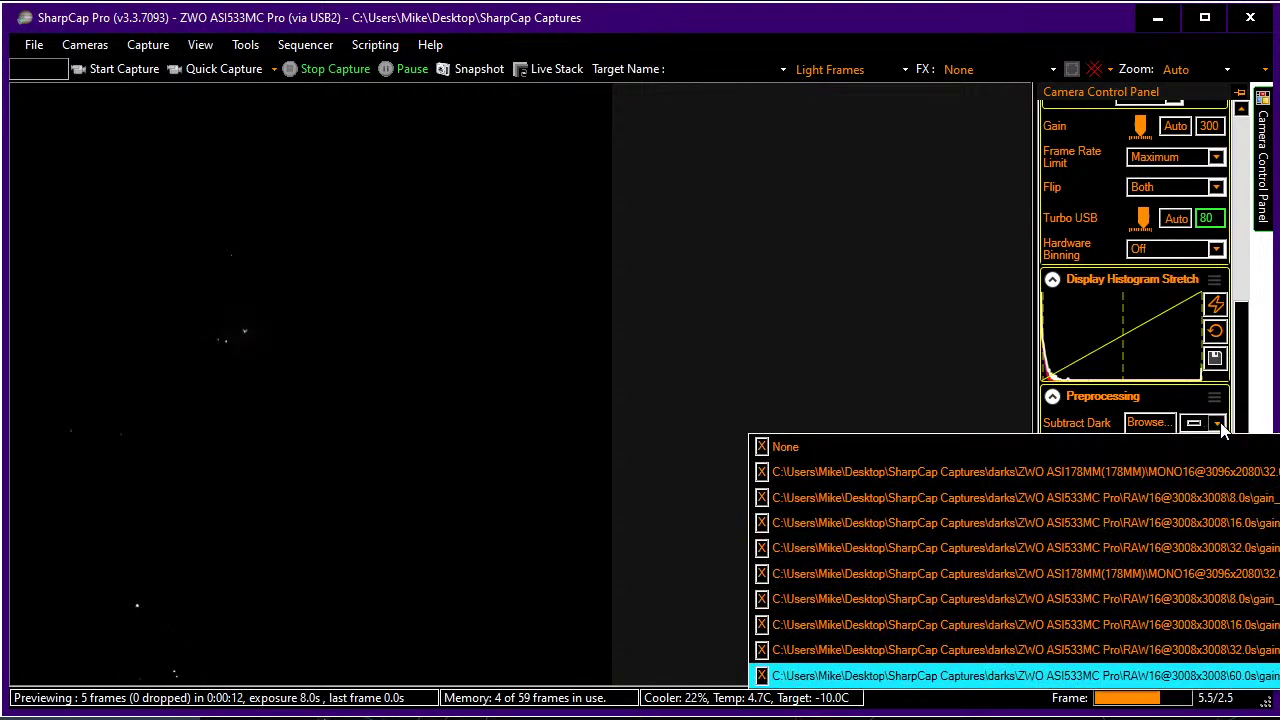
{"action": "left_click", "coordinate": [1217, 424]}
{"action": "left_click", "coordinate": [1217, 424]}
{"action": "left_click", "coordinate": [1217, 424]}
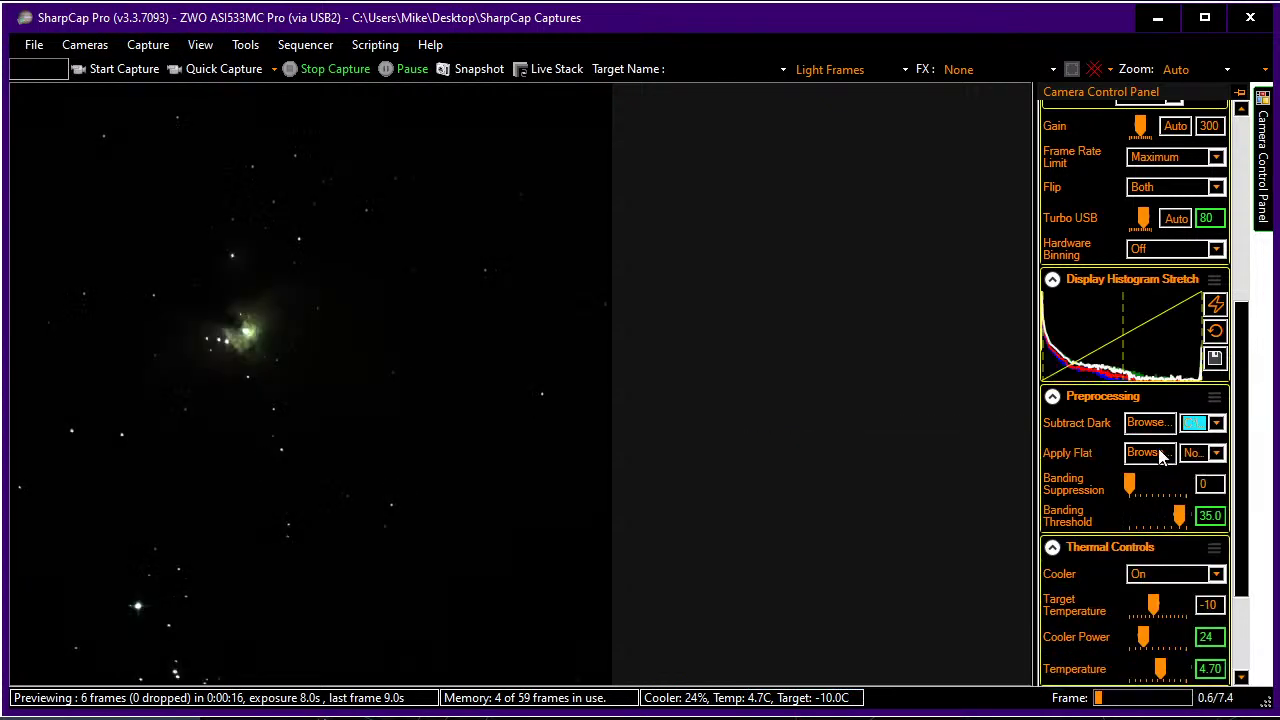
- Apply the flat frame 18_38_15_offset=0.604%.fits from the flats folder of the 2021-01-05 captures
{"action": "left_click", "coordinate": [1149, 453]}
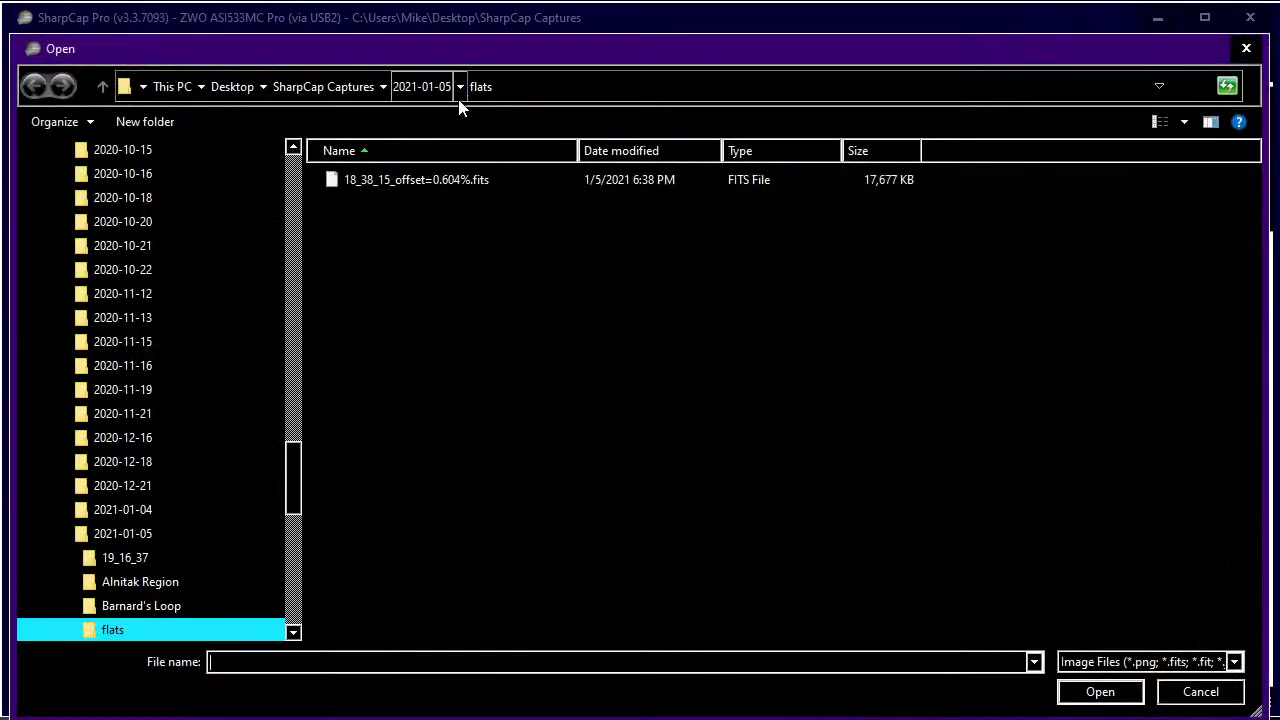
{"action": "double_click", "coordinate": [446, 182]}
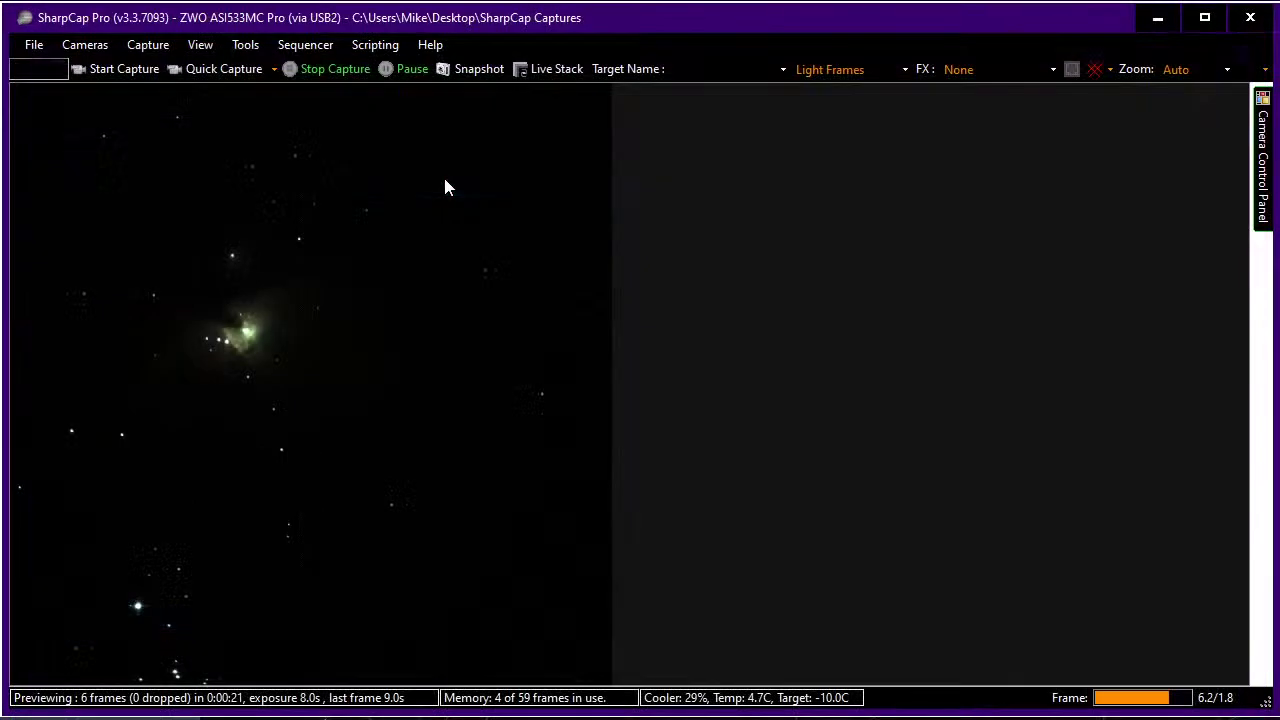
{"action": "mouse_move", "coordinate": [1260, 209]}
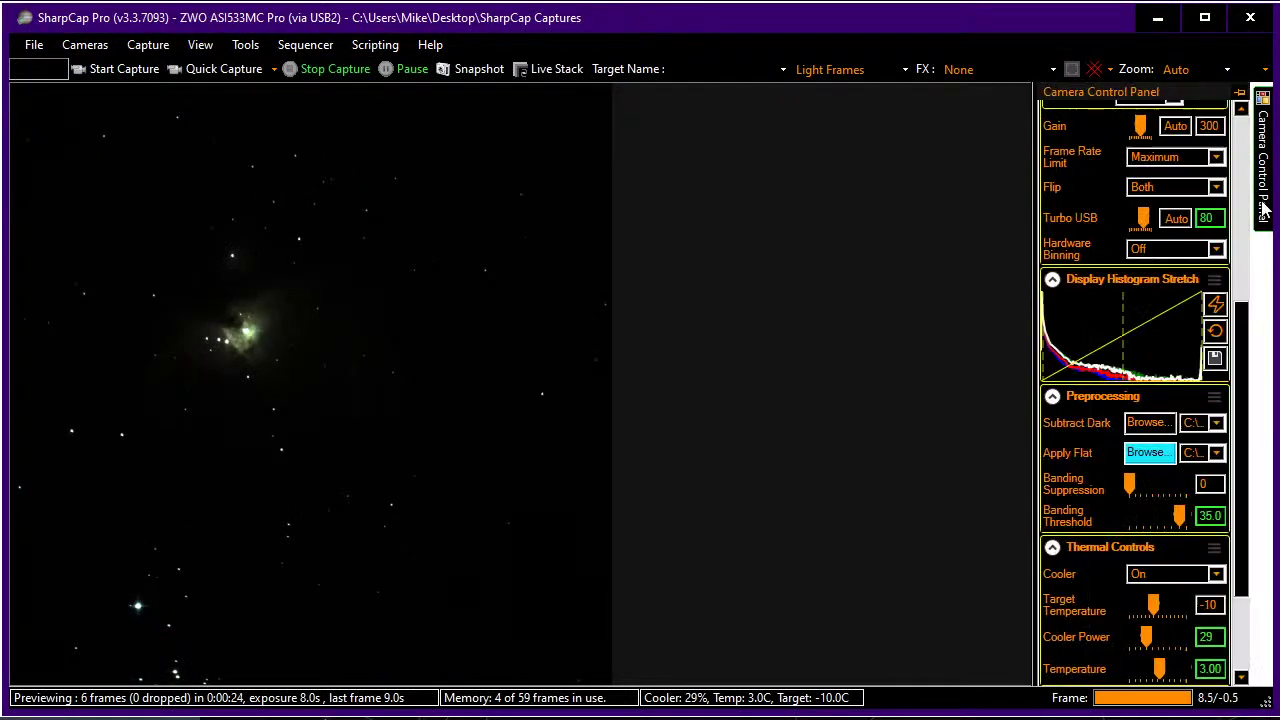
- Choose the -10.0C dark frame dated 2020-11-17 from the 8.0s gain_300 darks folder for subtraction in preprocessing
{"action": "scroll", "coordinate": [1052, 456], "scroll_direction": "down", "scroll_amount": 3}
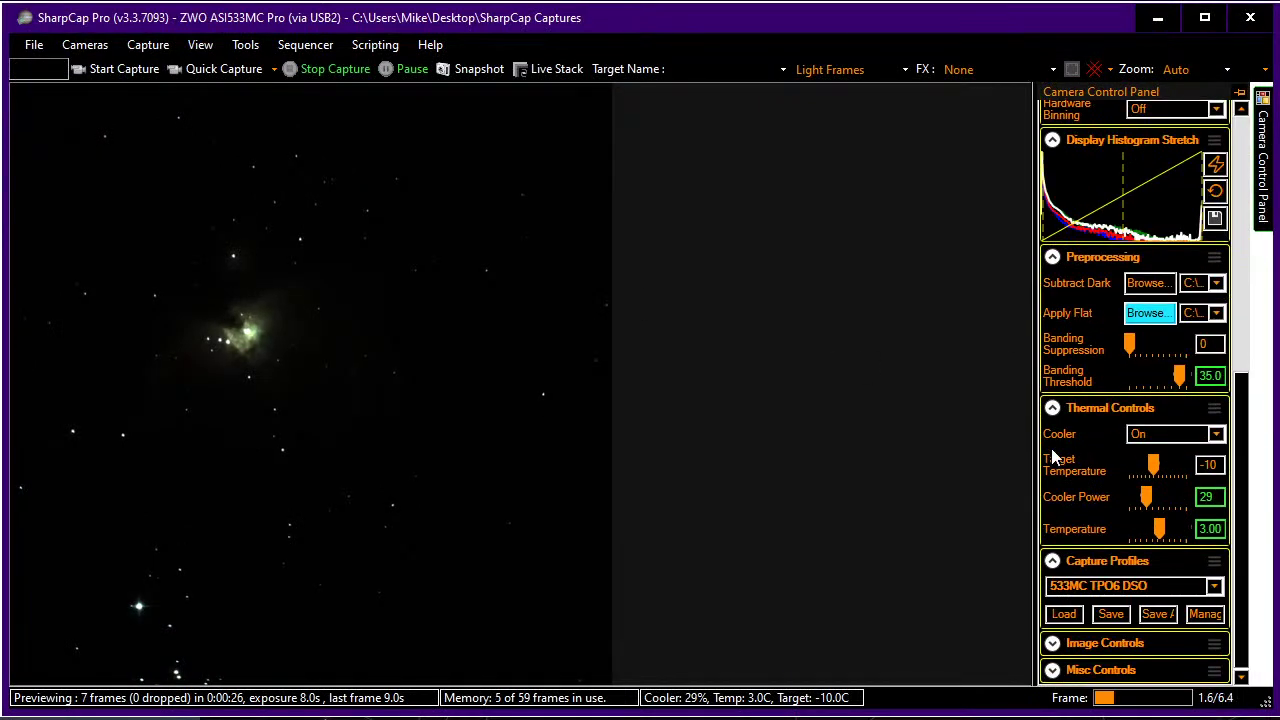
{"action": "scroll", "coordinate": [1052, 456], "scroll_direction": "up", "scroll_amount": 10}
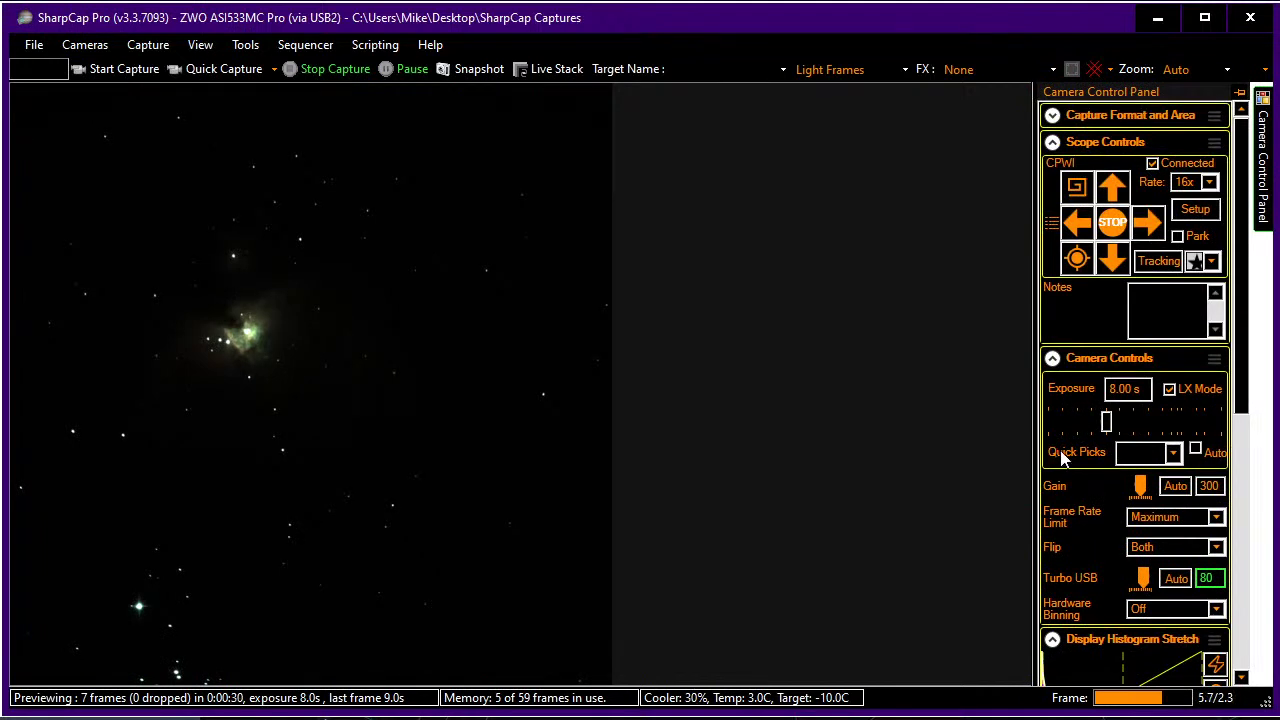
{"action": "scroll", "coordinate": [1062, 458], "scroll_direction": "down", "scroll_amount": 3}
{"action": "scroll", "coordinate": [1062, 458], "scroll_direction": "down", "scroll_amount": 3}
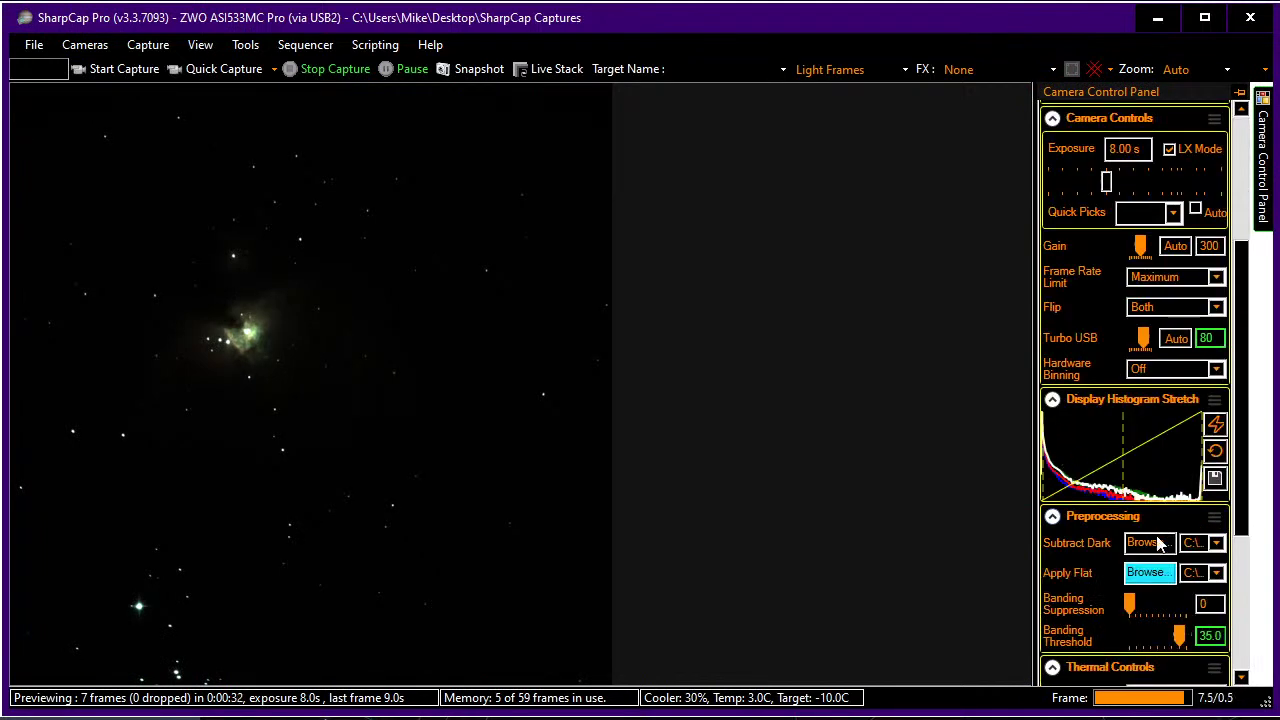
{"action": "left_click", "coordinate": [1147, 543]}
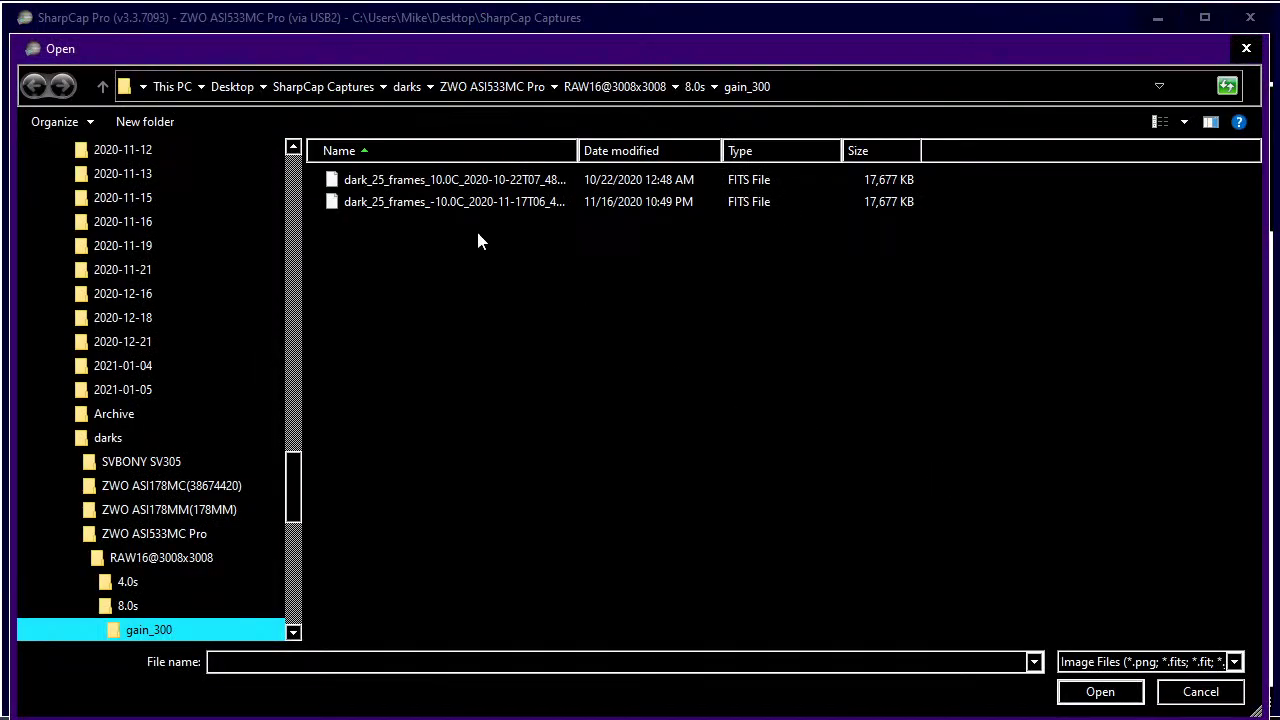
{"action": "double_click", "coordinate": [475, 203]}
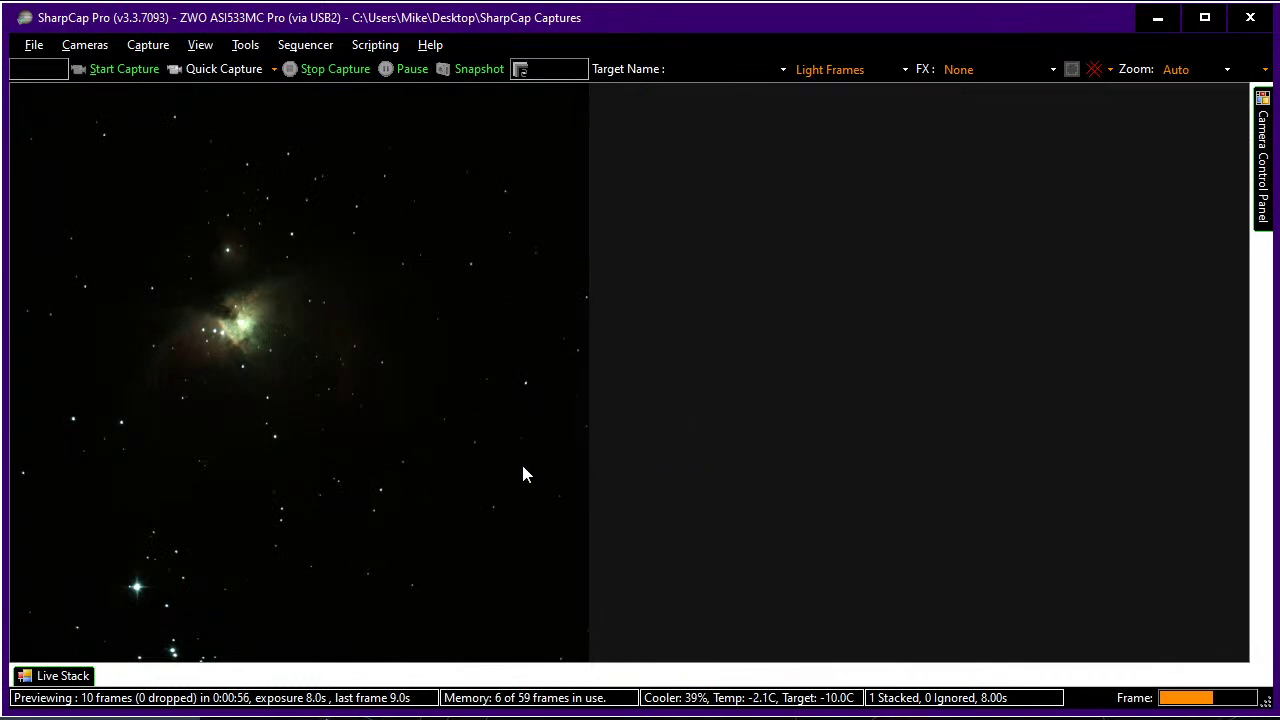
- Stretch the live stack of the nebula by raising the black level to the histogram peak and lowering the mid level
{"action": "left_click", "coordinate": [76, 678]}
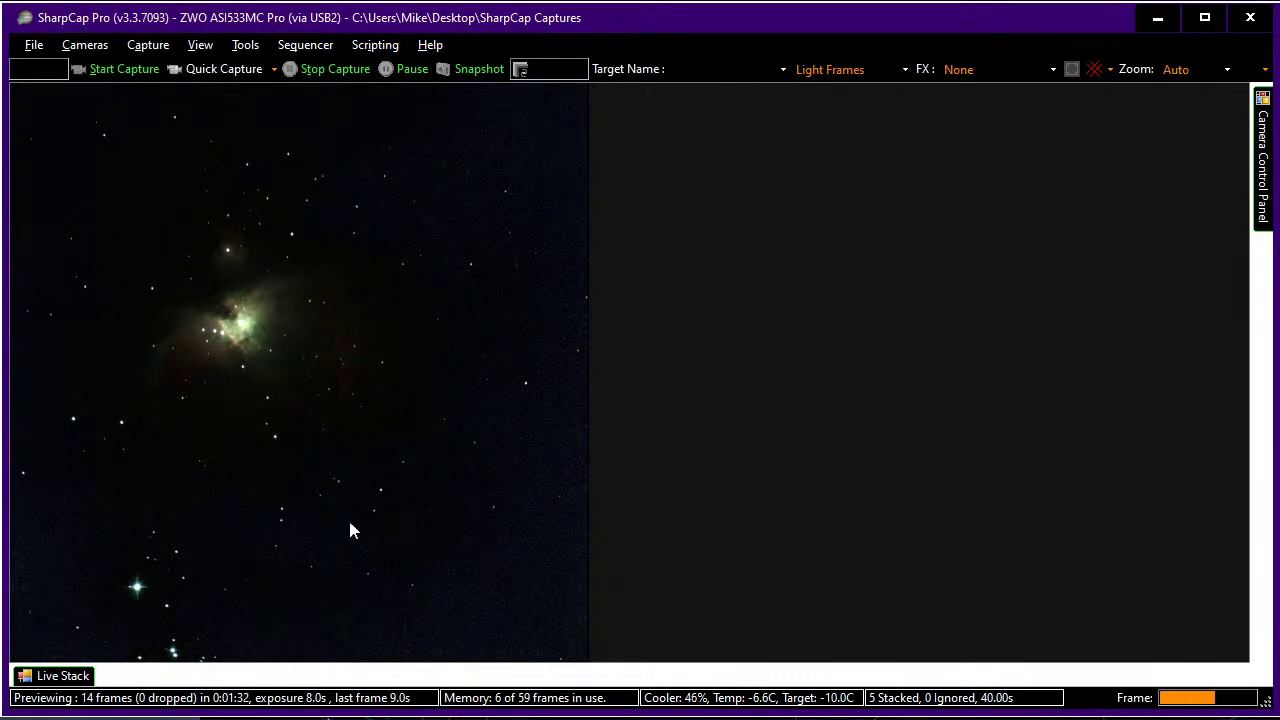
{"action": "left_click", "coordinate": [86, 677]}
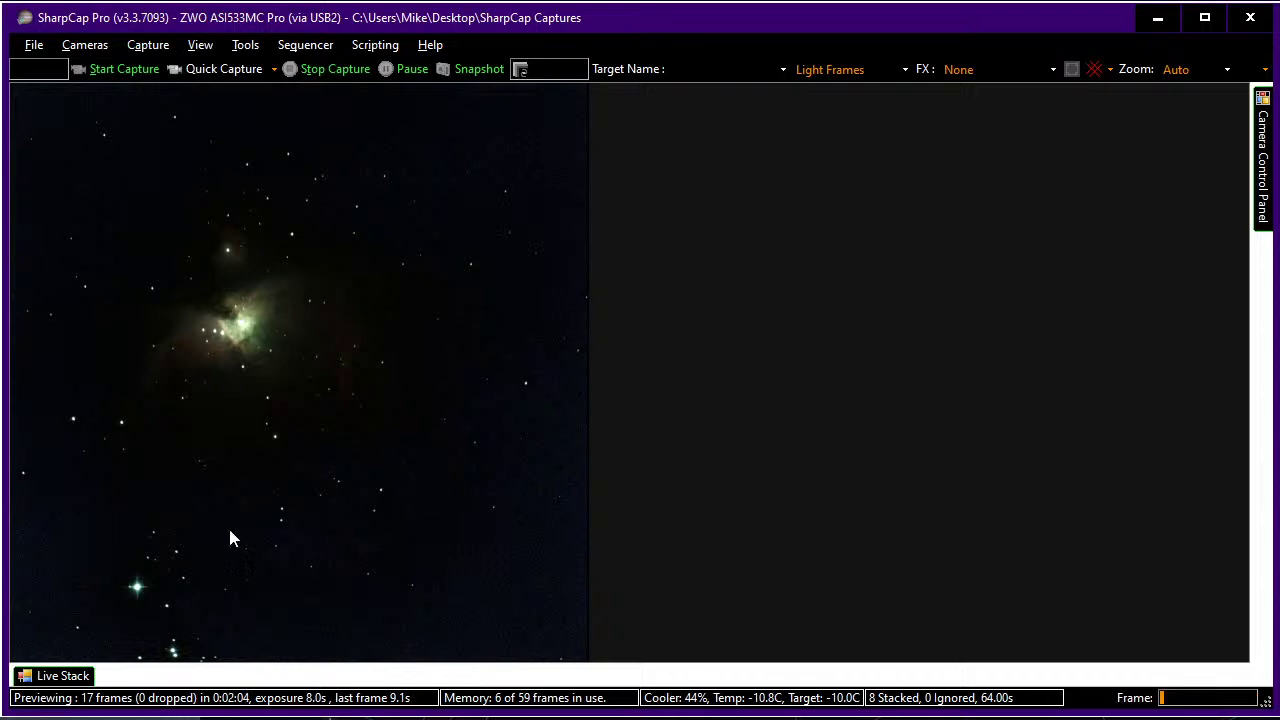
{"action": "mouse_move", "coordinate": [70, 674]}
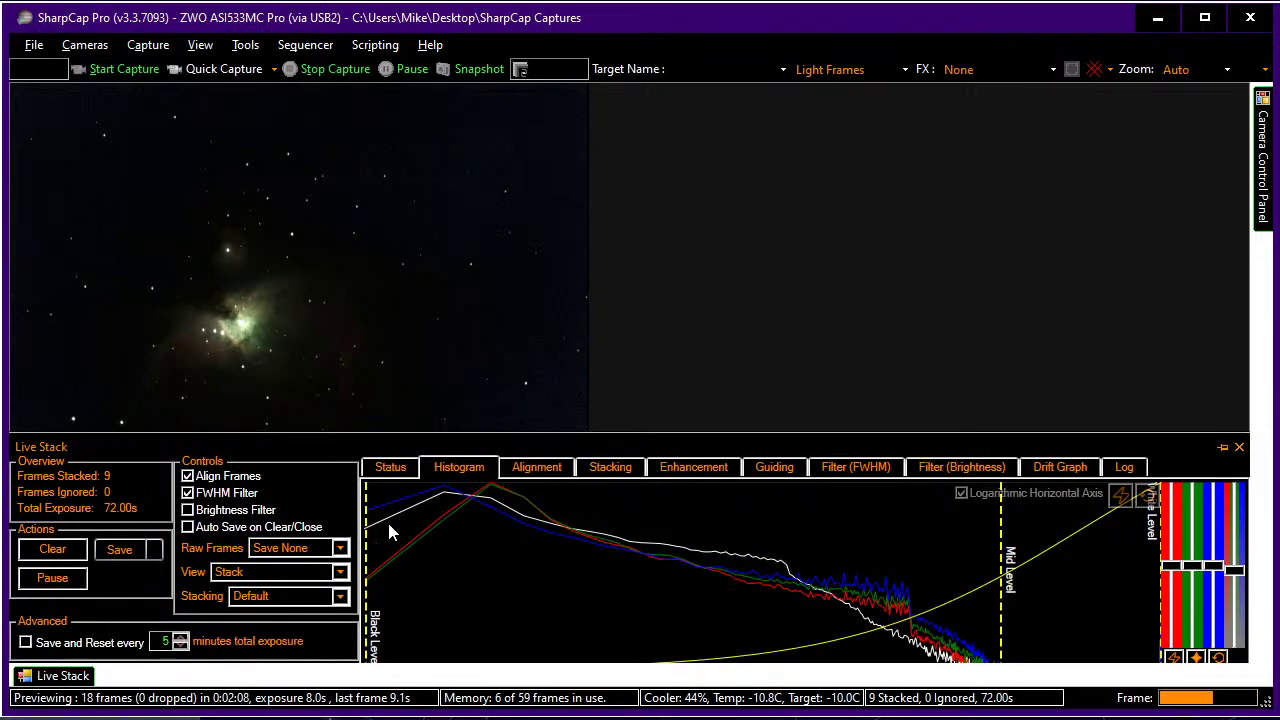
{"action": "left_click_drag", "start_coordinate": [369, 531], "coordinate": [442, 524]}
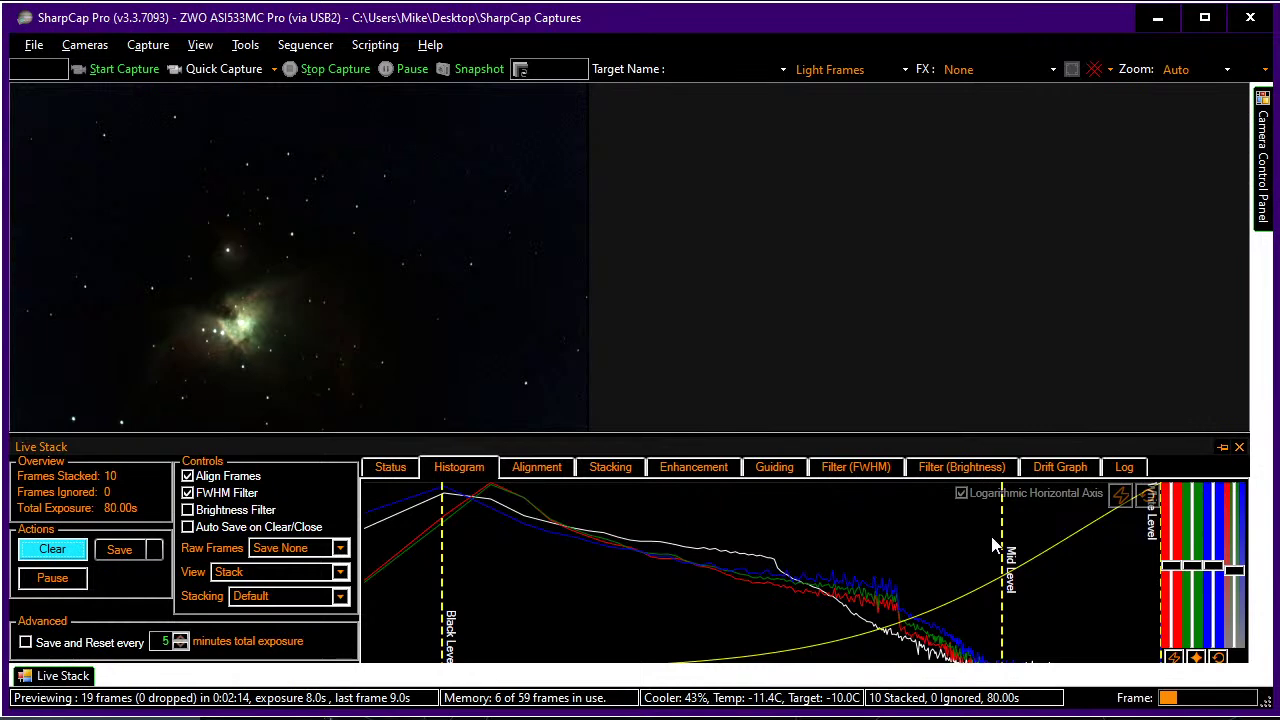
{"action": "left_click_drag", "start_coordinate": [1003, 529], "coordinate": [737, 527]}
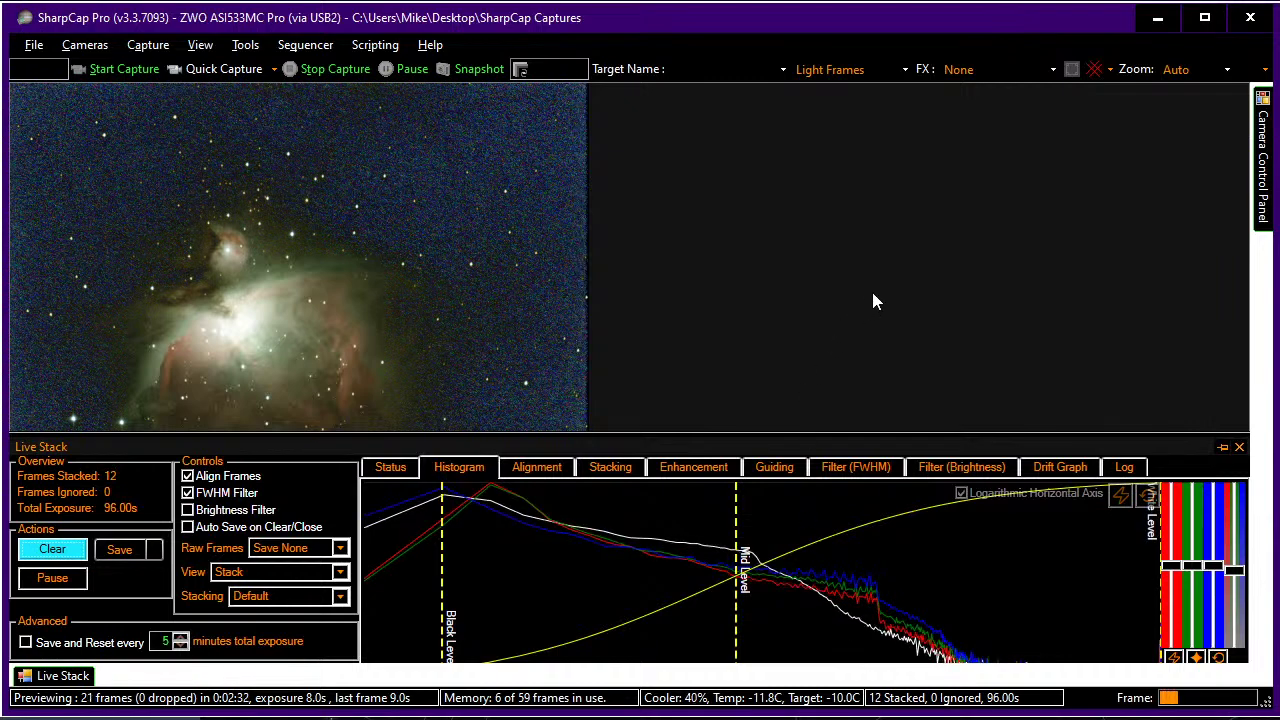
- Close SharpCap 3.3 and switch to SharpCap 3.2 with the ASI533MC Pro preview at 8 s exposure
{"action": "left_click", "coordinate": [1249, 19]}
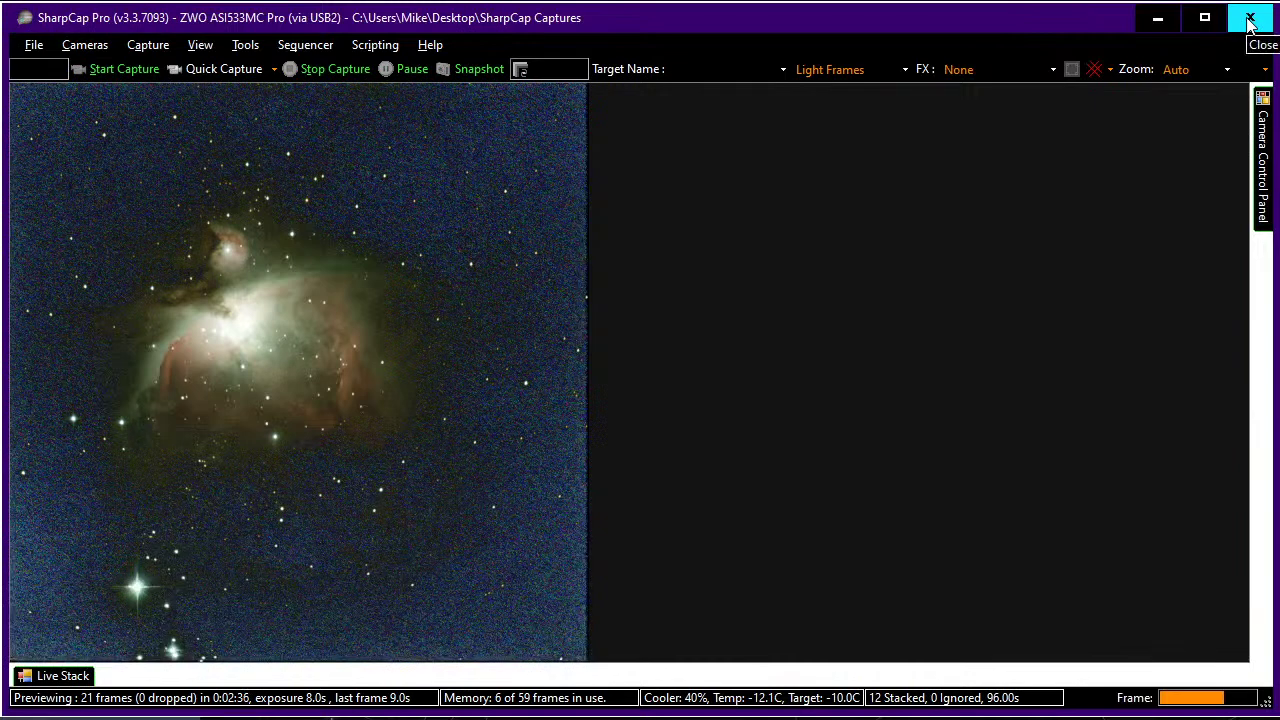
{"action": "left_click", "coordinate": [1248, 22]}
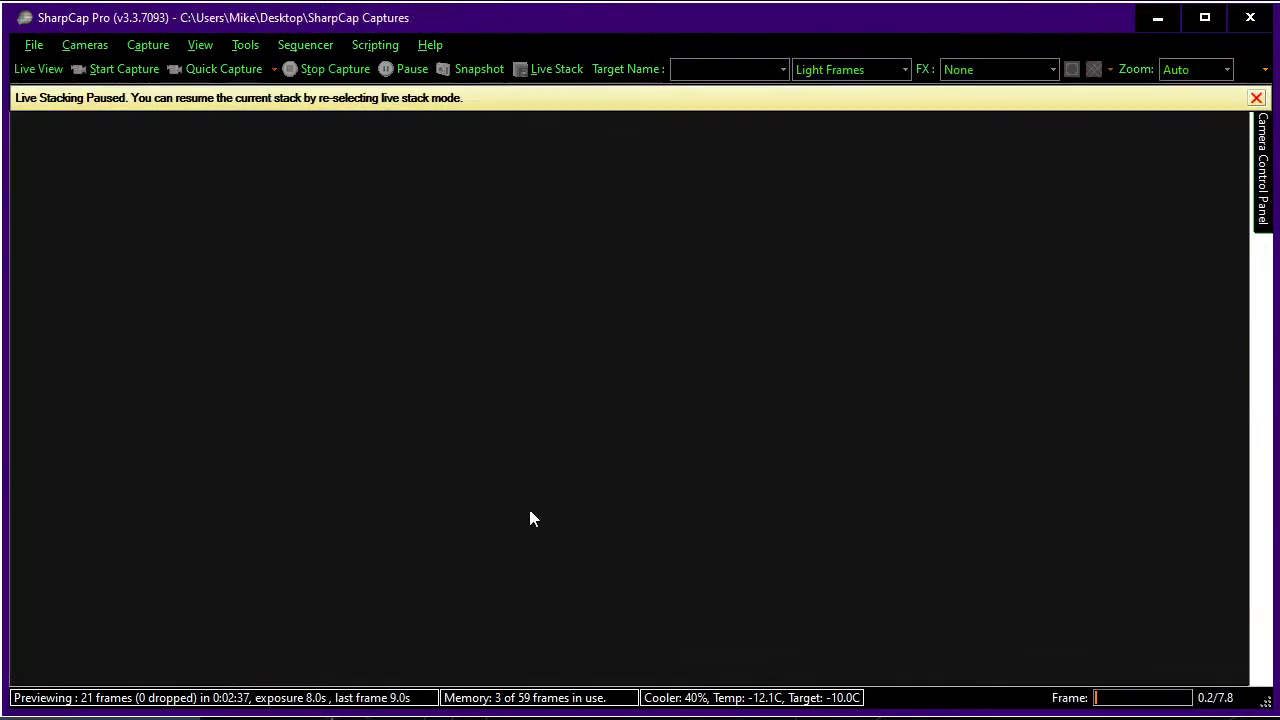
{"action": "key", "text": "alt+Tab"}
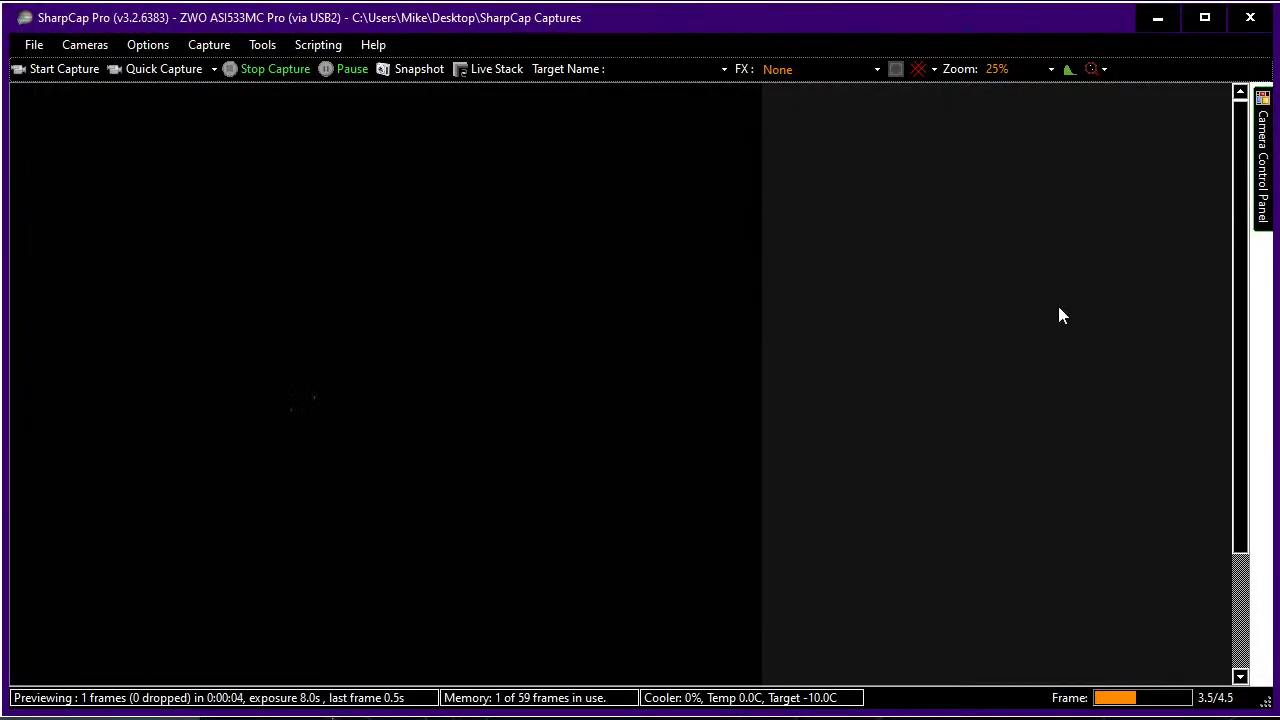
{"action": "scroll", "coordinate": [808, 301], "scroll_direction": "down", "scroll_amount": 3}
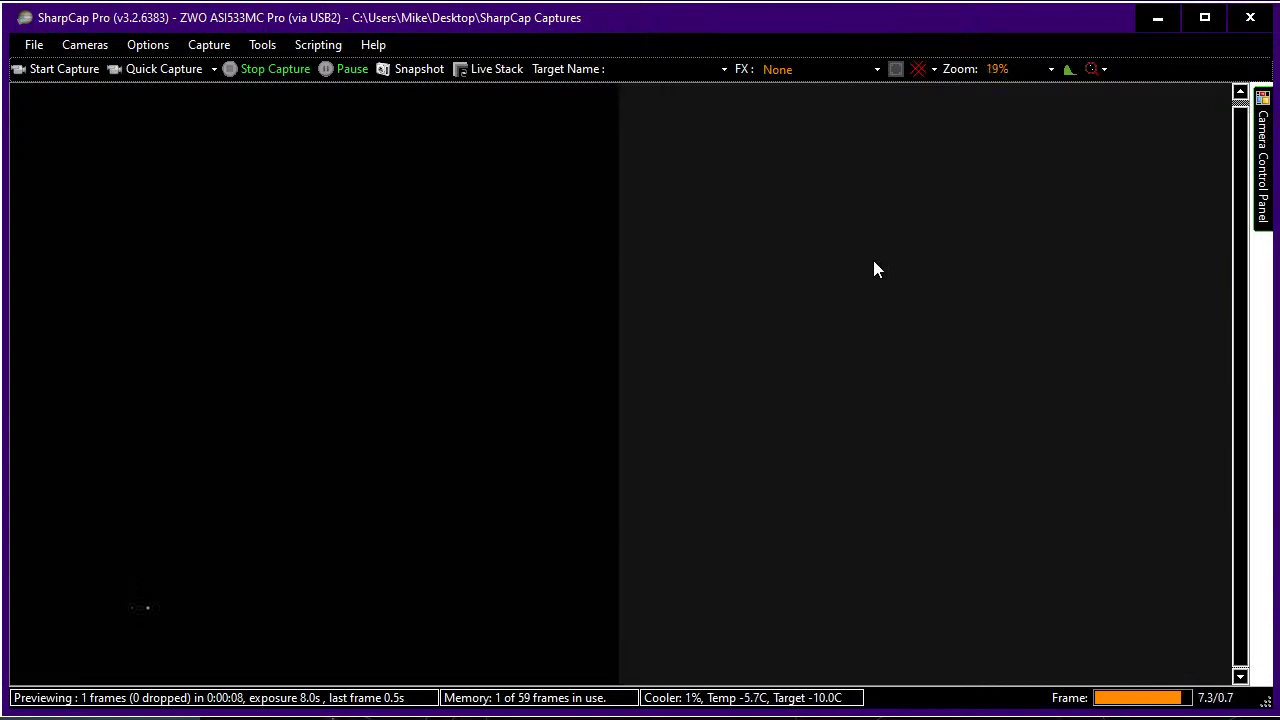
- Apply the flat frame from the flats folder of the 2021-01-05 captures in preprocessing
{"action": "mouse_move", "coordinate": [1263, 152]}
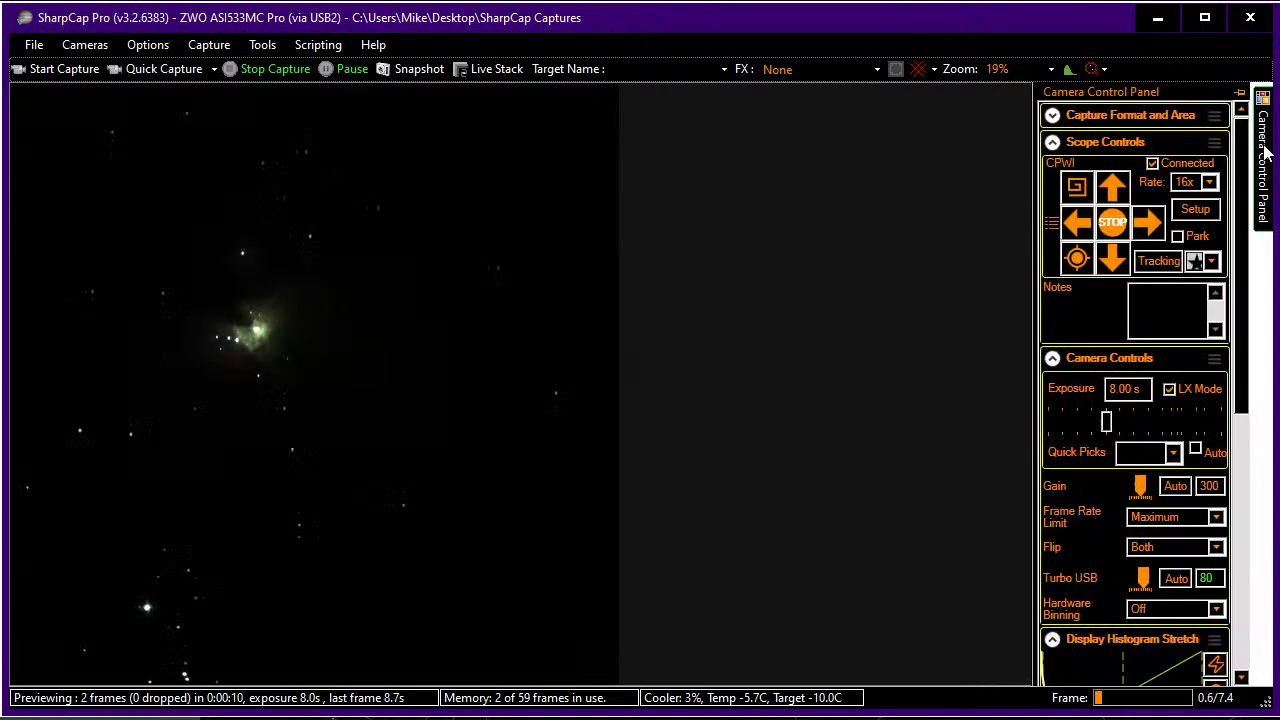
{"action": "scroll", "coordinate": [1071, 466], "scroll_direction": "down", "scroll_amount": 5}
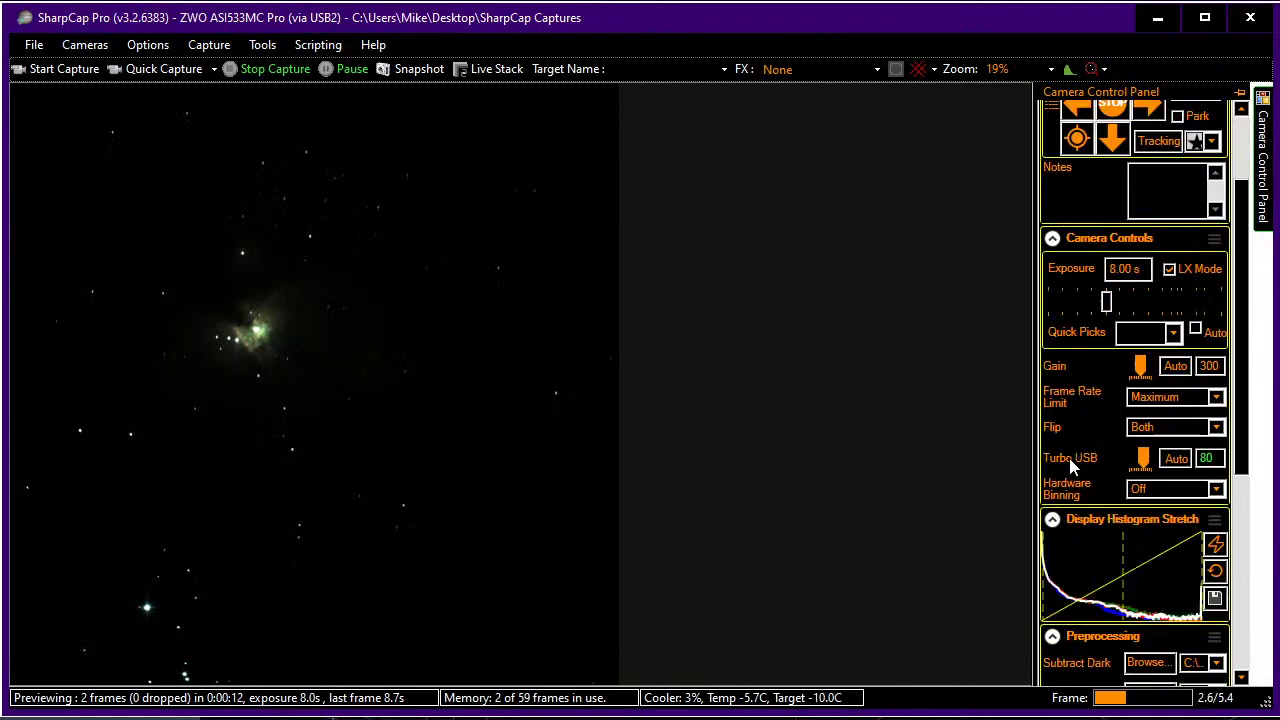
{"action": "scroll", "coordinate": [1071, 466], "scroll_direction": "down", "scroll_amount": 3}
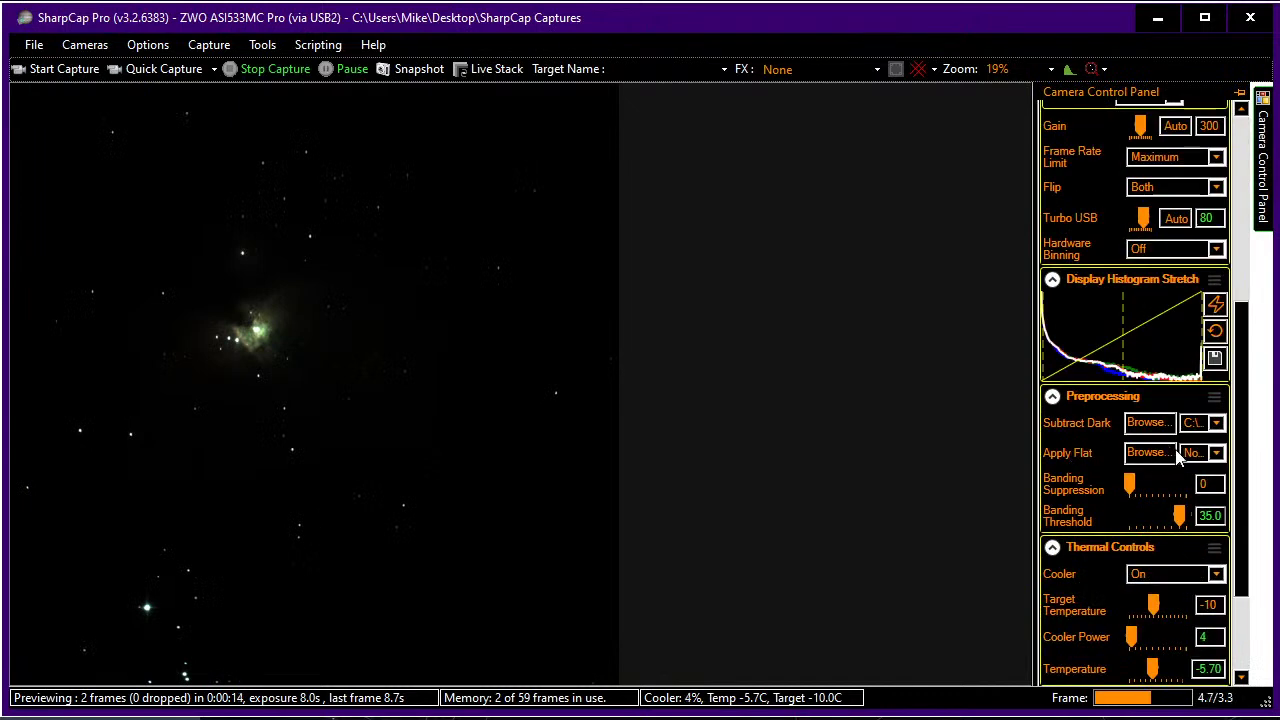
{"action": "left_click", "coordinate": [1163, 456]}
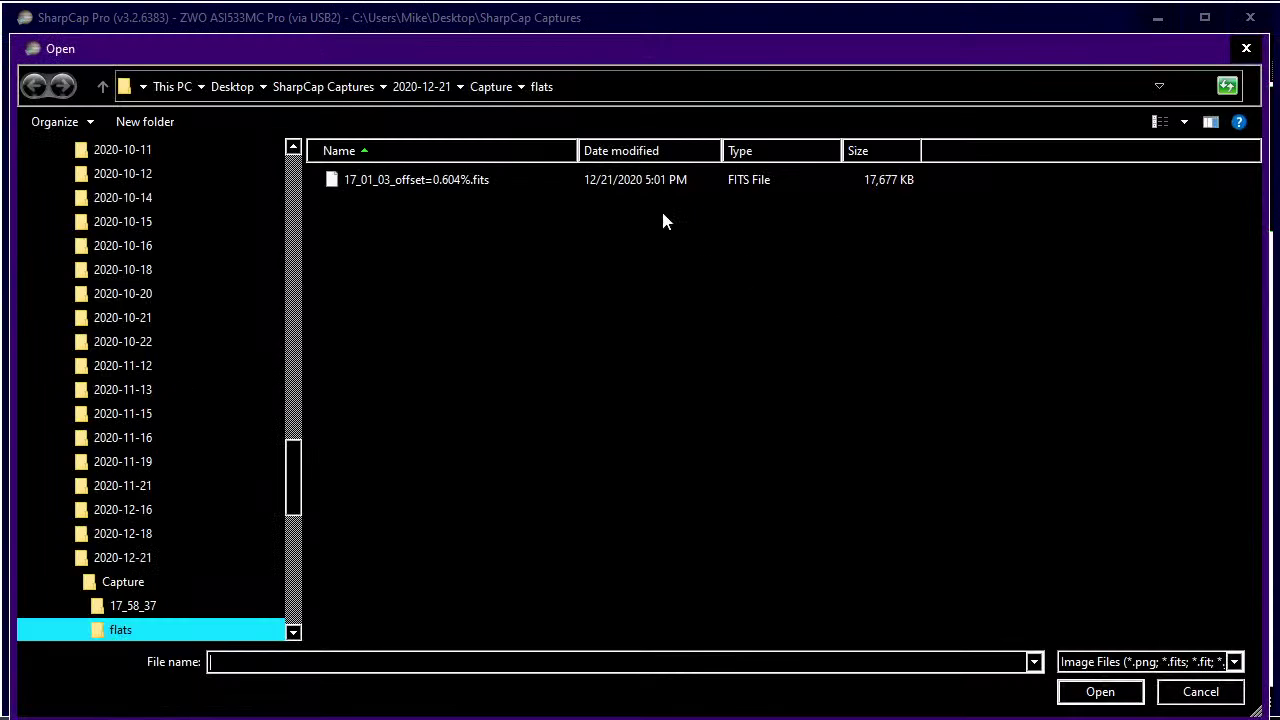
{"action": "left_click", "coordinate": [383, 90]}
{"action": "scroll", "coordinate": [410, 250], "scroll_direction": "down", "scroll_amount": 15}
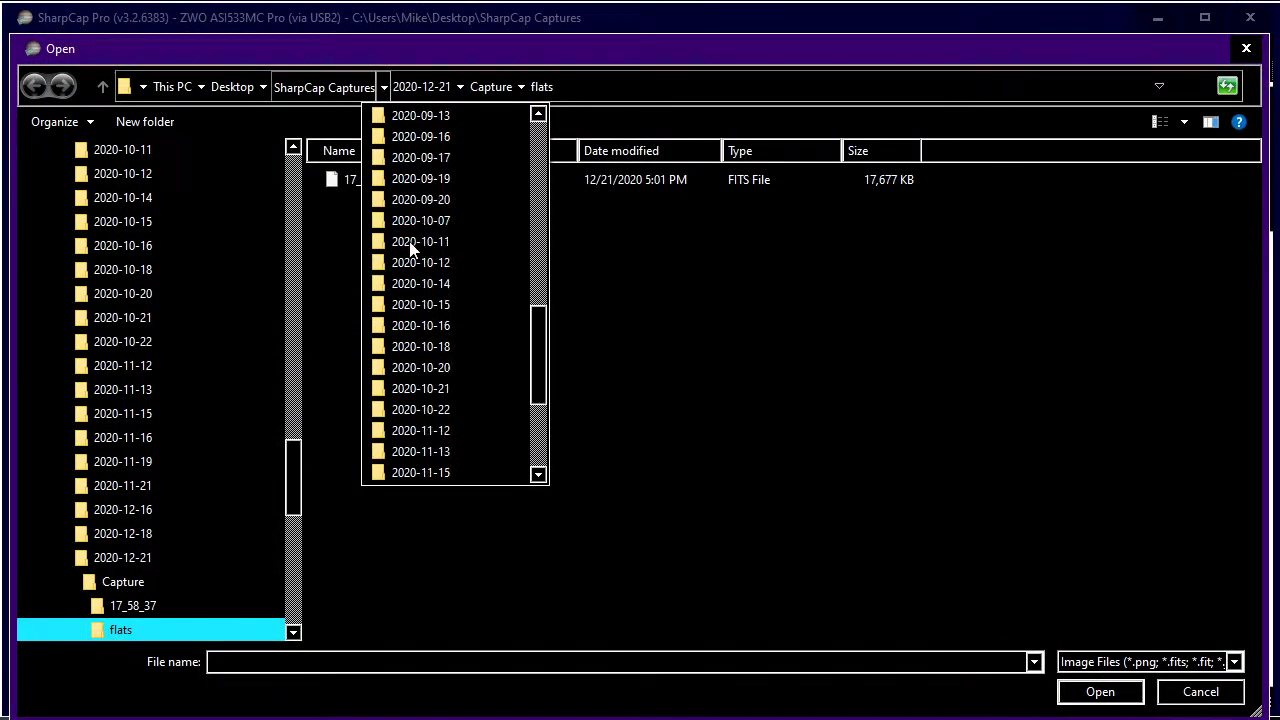
{"action": "left_click", "coordinate": [420, 408]}
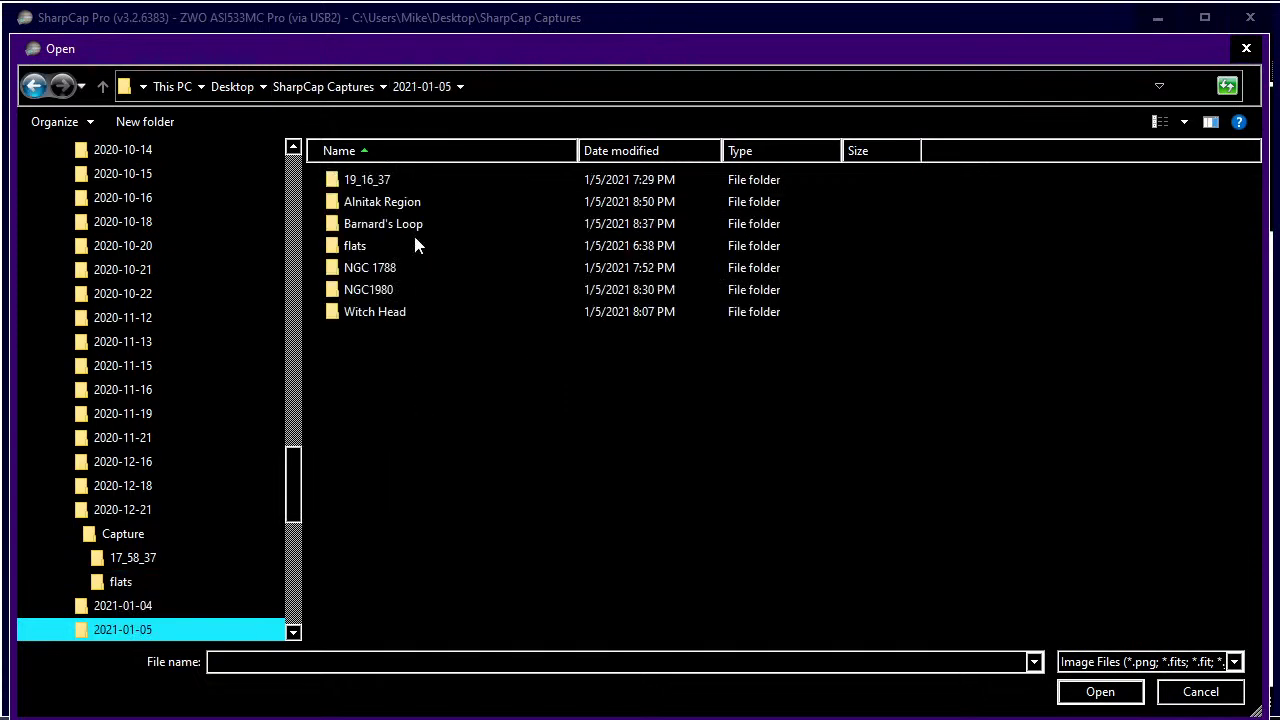
{"action": "left_click", "coordinate": [360, 245]}
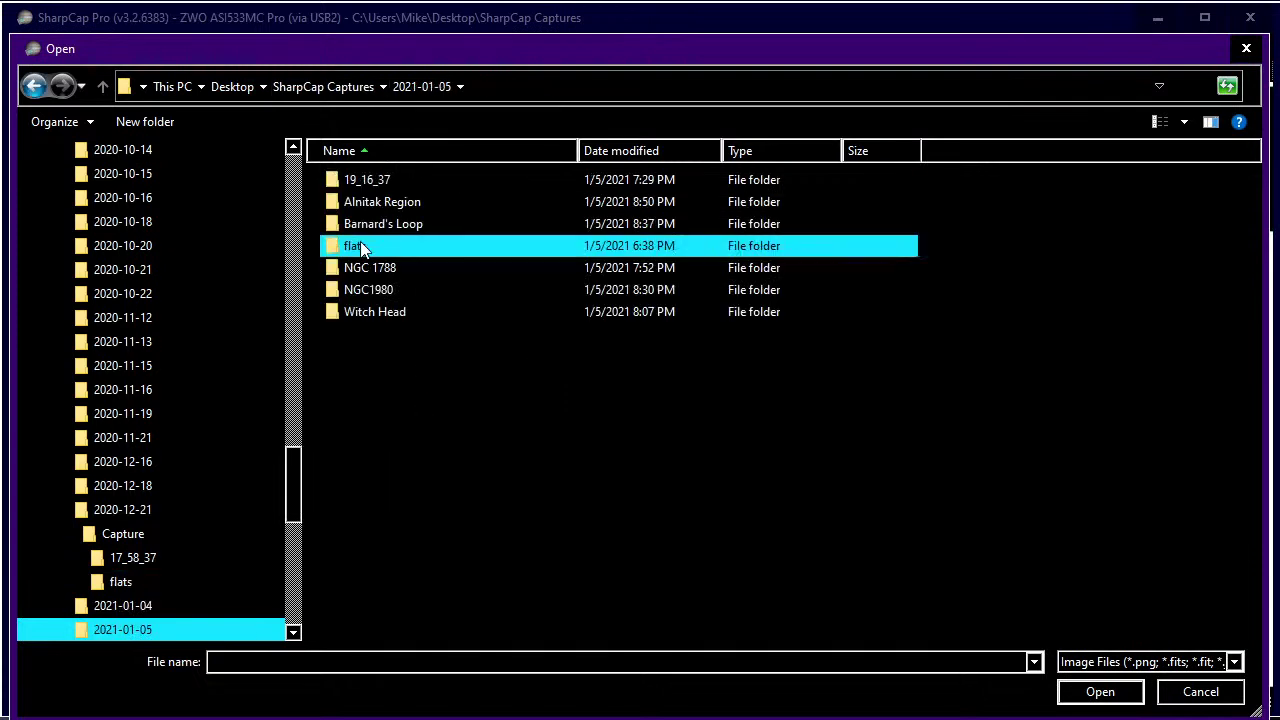
{"action": "double_click", "coordinate": [333, 250]}
{"action": "double_click", "coordinate": [368, 180]}
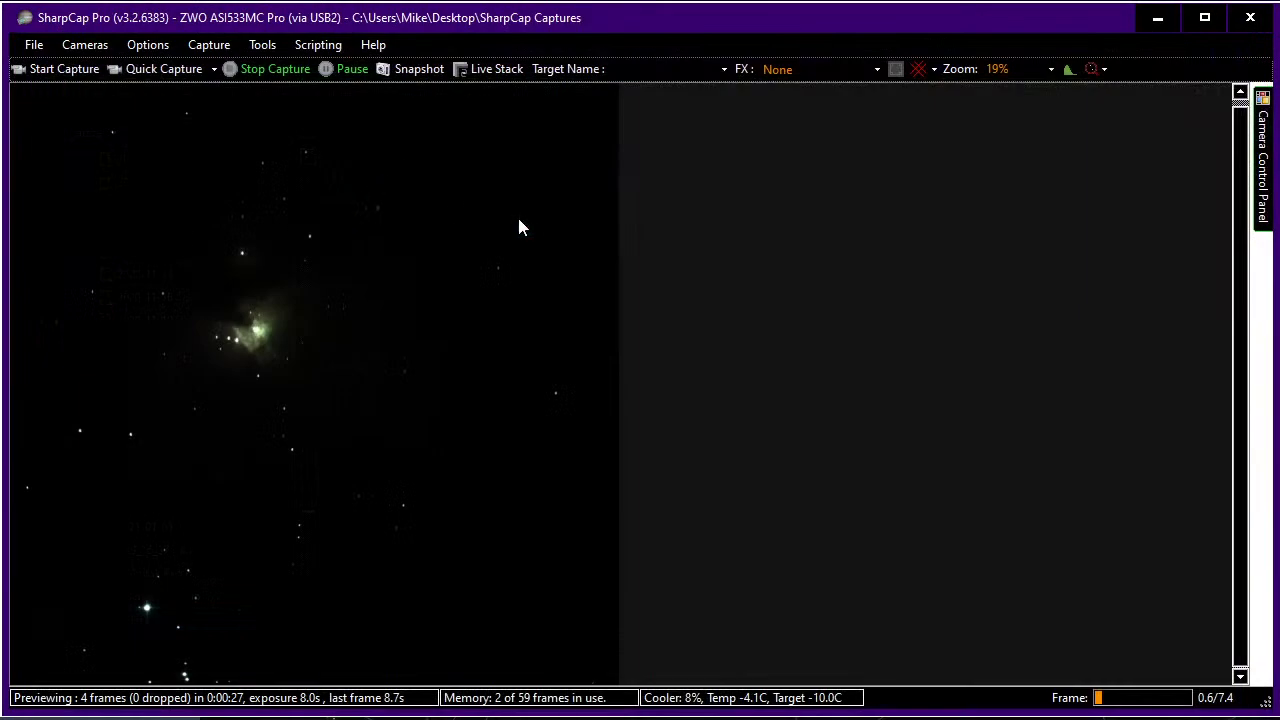
- Keep the camera controls open and select the stored 8.0s ASI533MC Pro dark for subtraction, checking the remaining camera settings
{"action": "mouse_move", "coordinate": [1258, 172]}
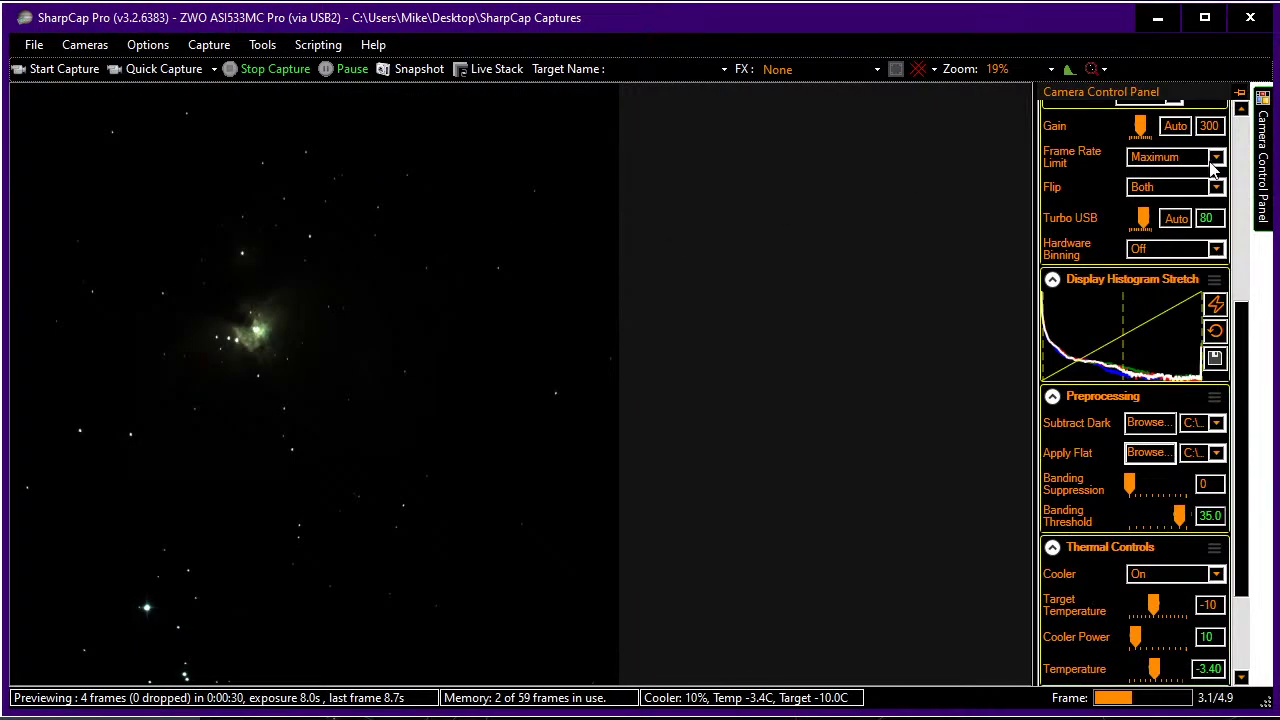
{"action": "left_click", "coordinate": [1240, 93]}
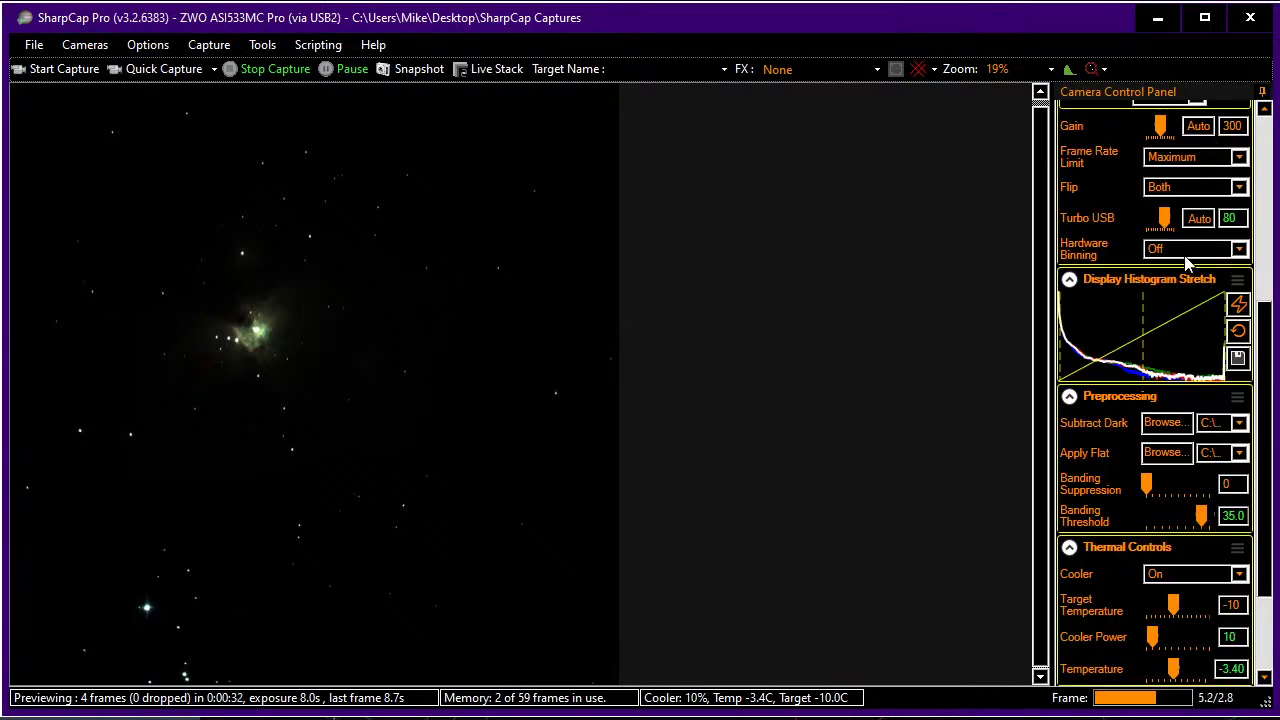
{"action": "left_click", "coordinate": [1239, 423]}
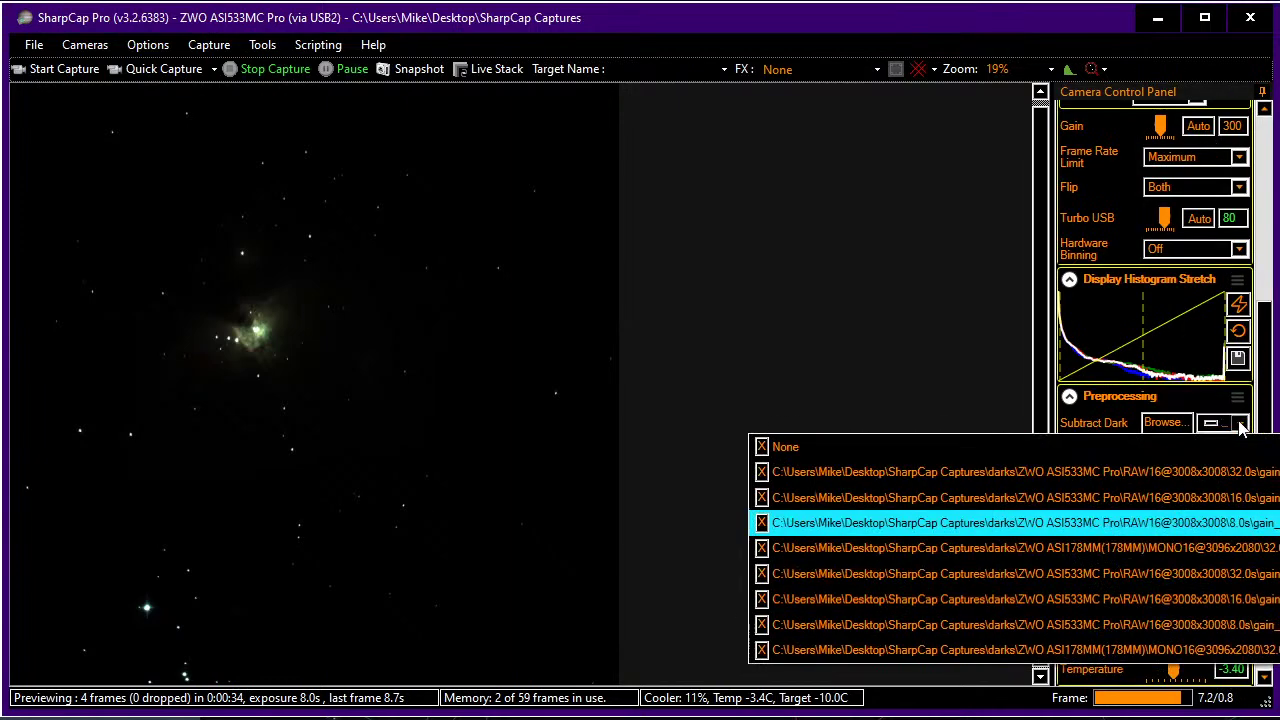
{"action": "left_click", "coordinate": [1150, 522]}
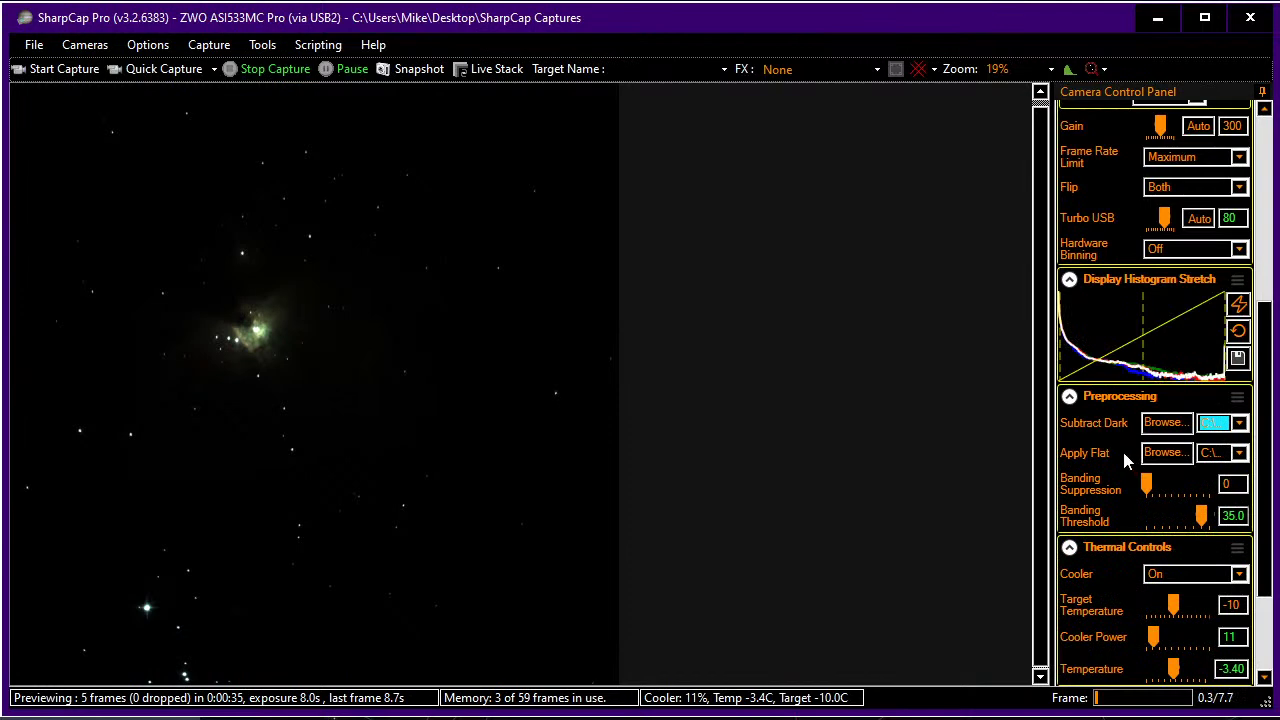
{"action": "scroll", "coordinate": [1120, 450], "scroll_direction": "down", "scroll_amount": 3}
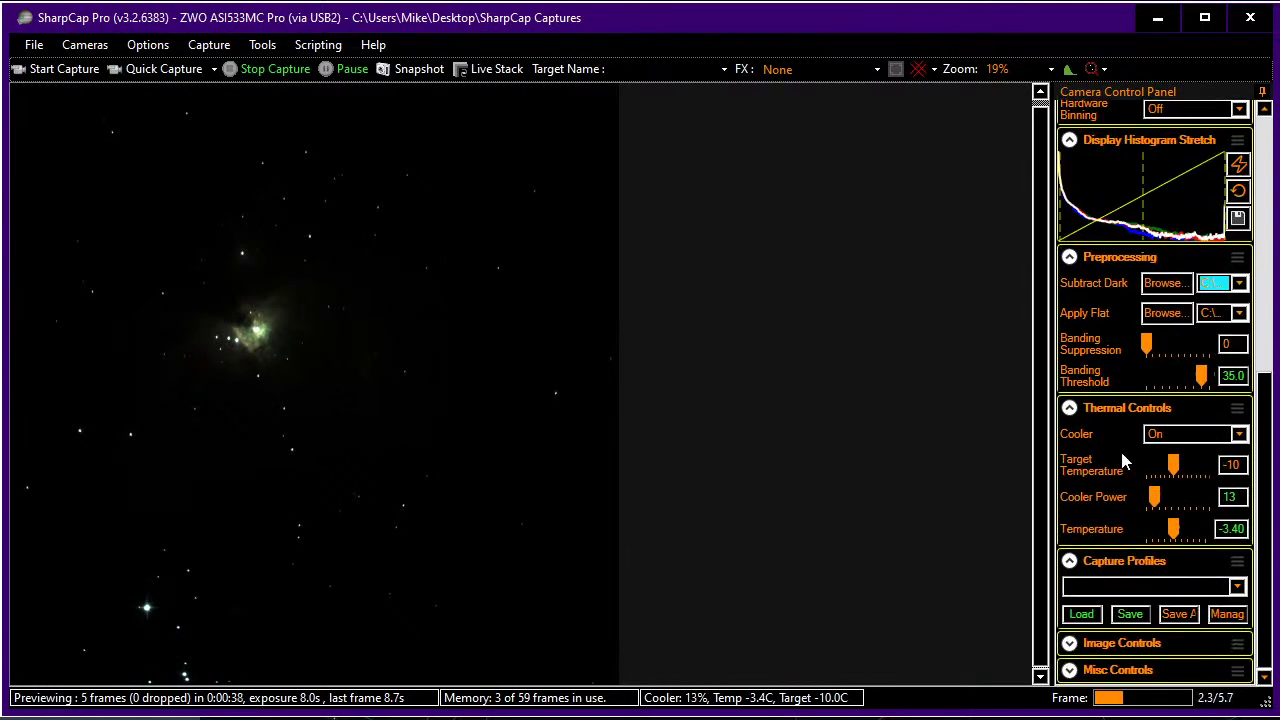
{"action": "scroll", "coordinate": [1122, 460], "scroll_direction": "up", "scroll_amount": 5}
{"action": "scroll", "coordinate": [1122, 460], "scroll_direction": "up", "scroll_amount": 5}
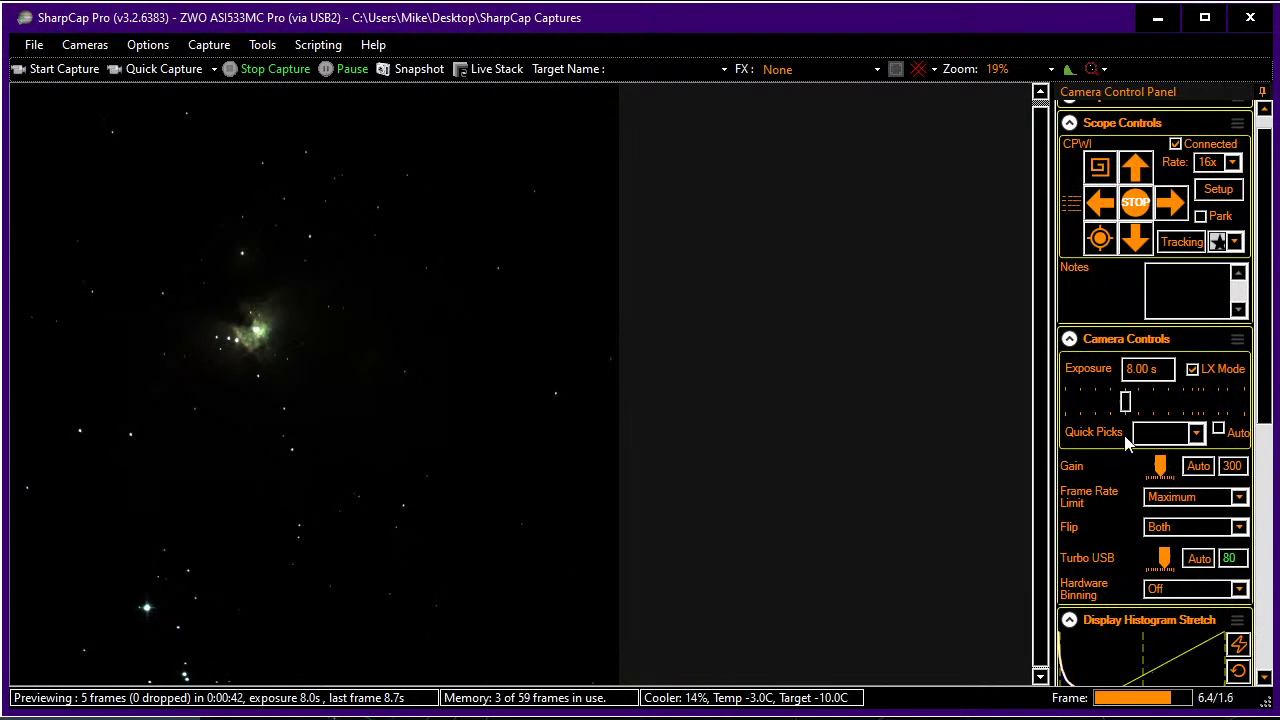
- Start live stacking with the histogram stretch and colour balance reset, and auto-hide the camera controls
{"action": "mouse_move", "coordinate": [1117, 414]}
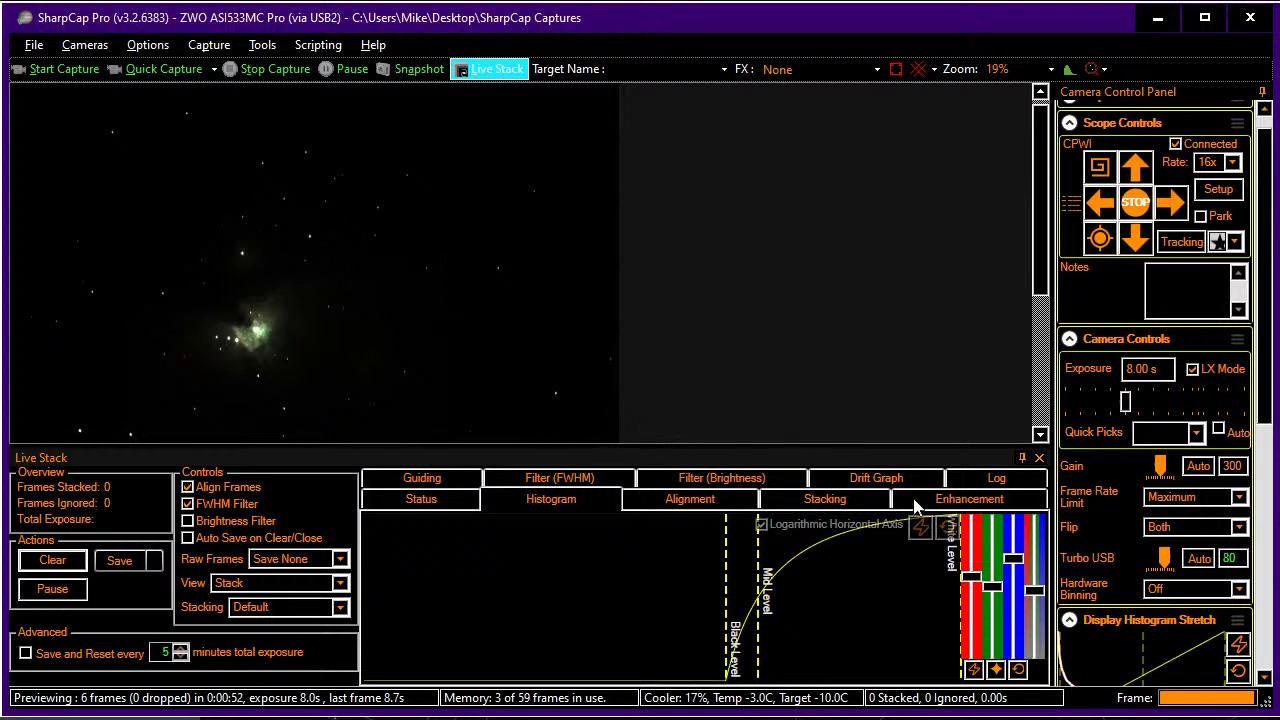
{"action": "left_click", "coordinate": [948, 528]}
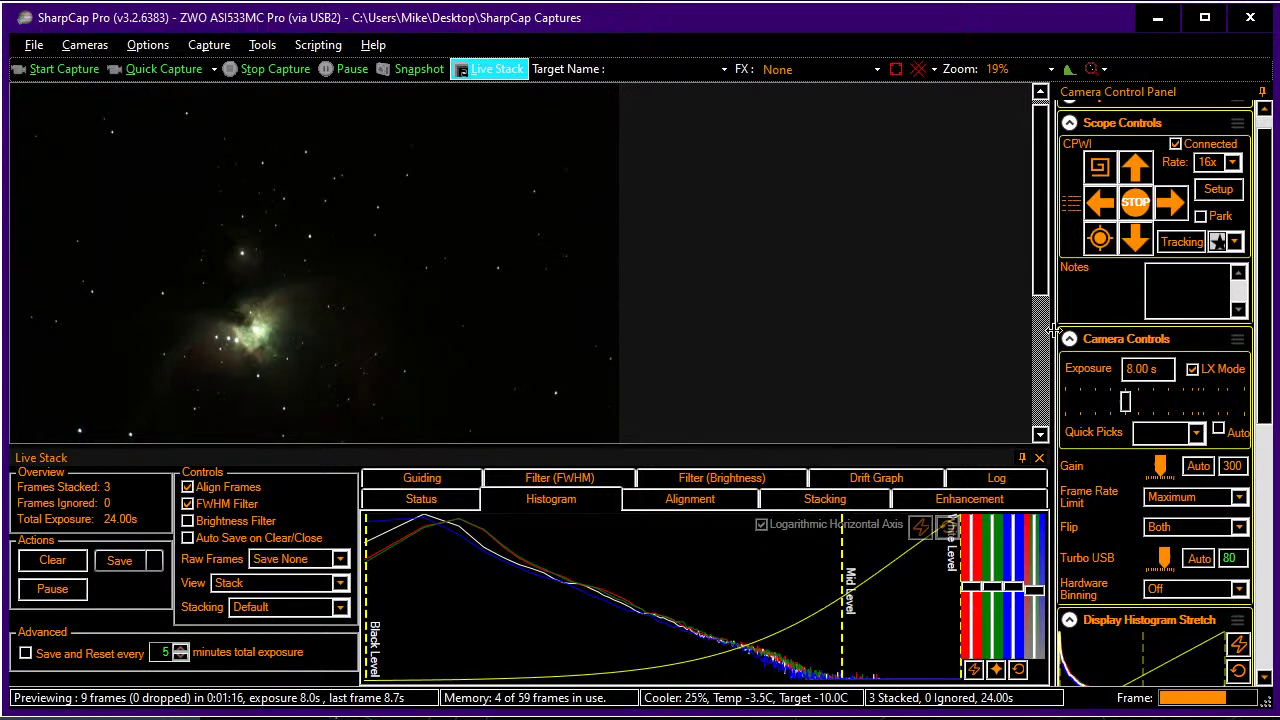
{"action": "left_click", "coordinate": [1262, 92]}
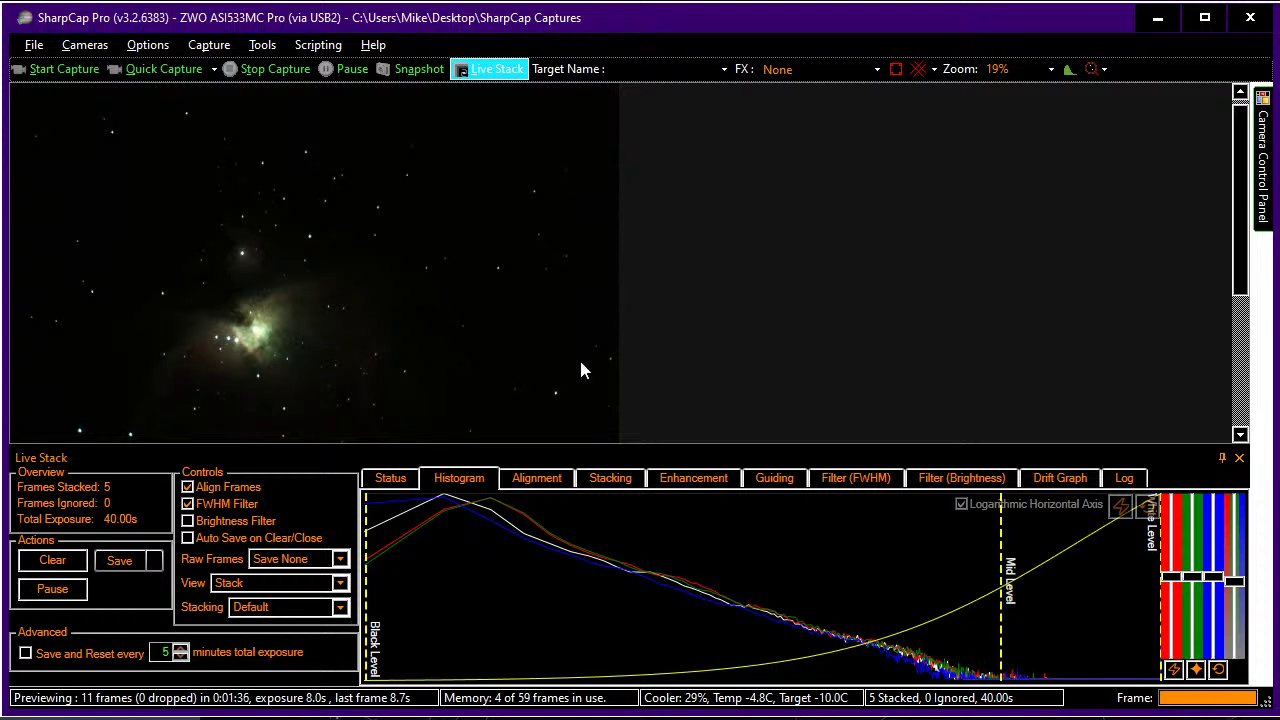
- Stretch the new stack by moving the black level to the histogram peak and lowering the mid level, and auto-hide the live stack controls
{"action": "left_click_drag", "start_coordinate": [366, 545], "coordinate": [446, 535]}
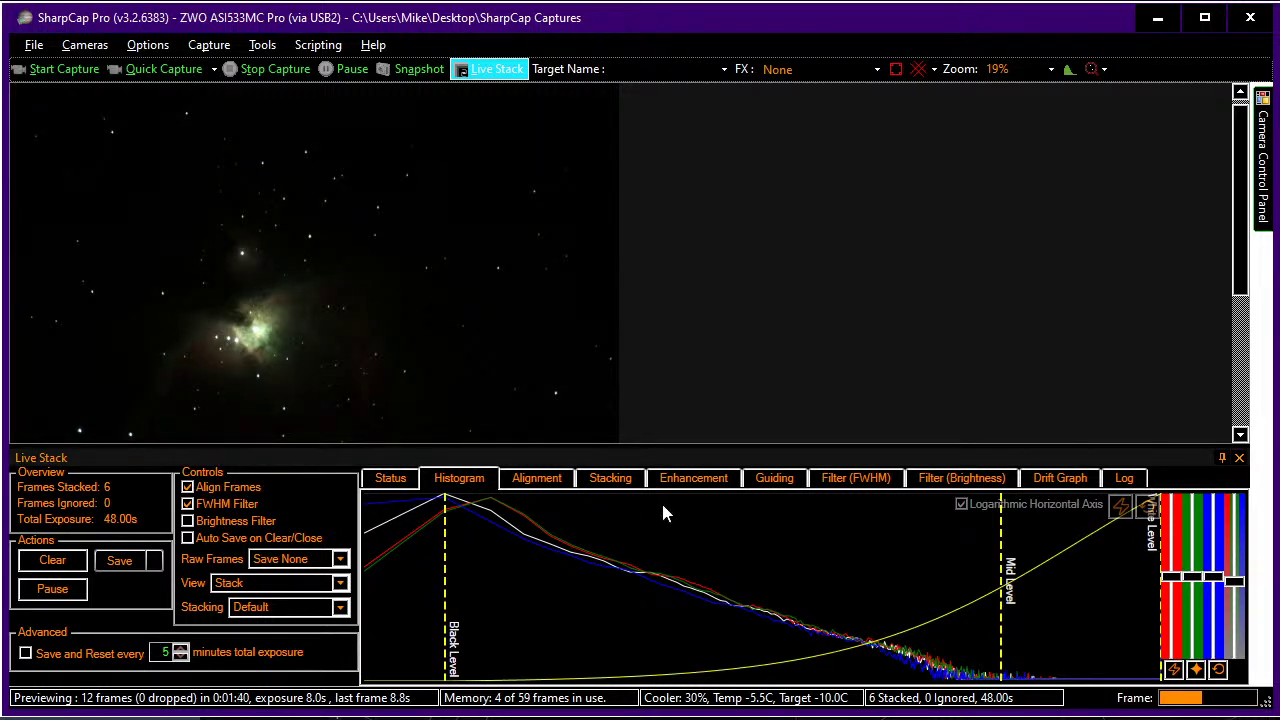
{"action": "left_click_drag", "start_coordinate": [1002, 547], "coordinate": [773, 552]}
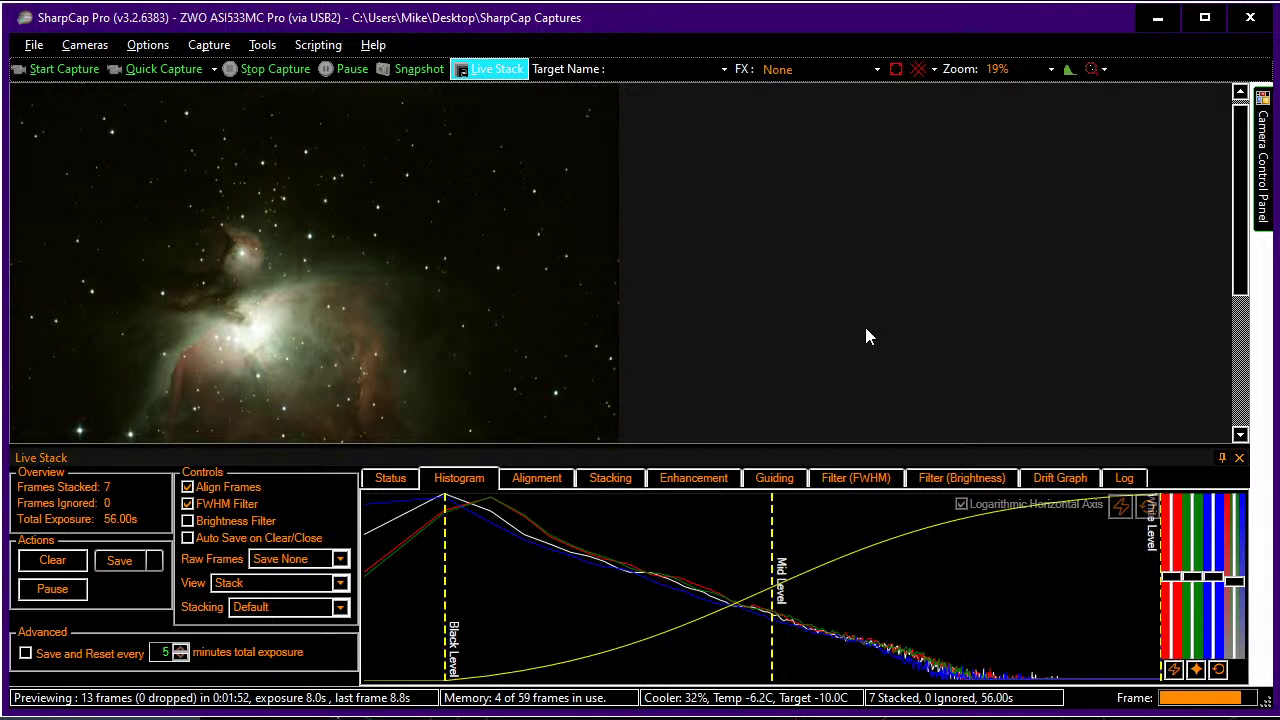
{"action": "left_click", "coordinate": [1222, 457]}
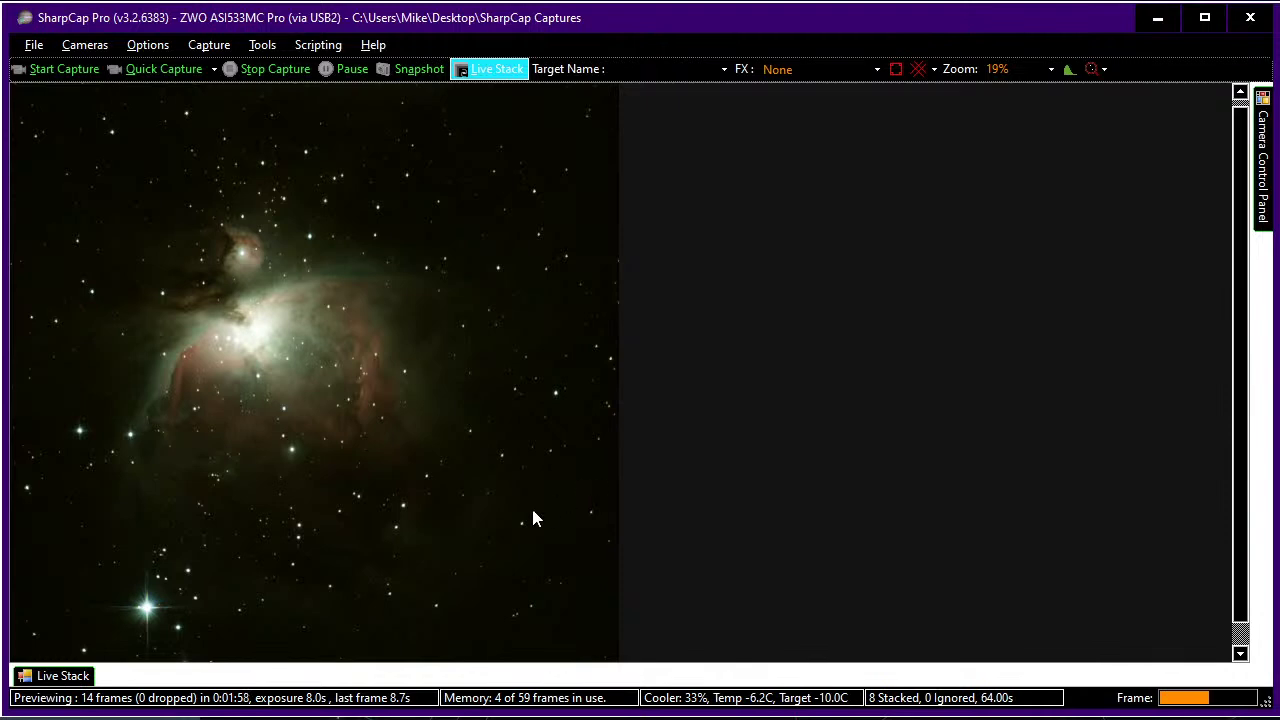
{"action": "mouse_move", "coordinate": [78, 675]}
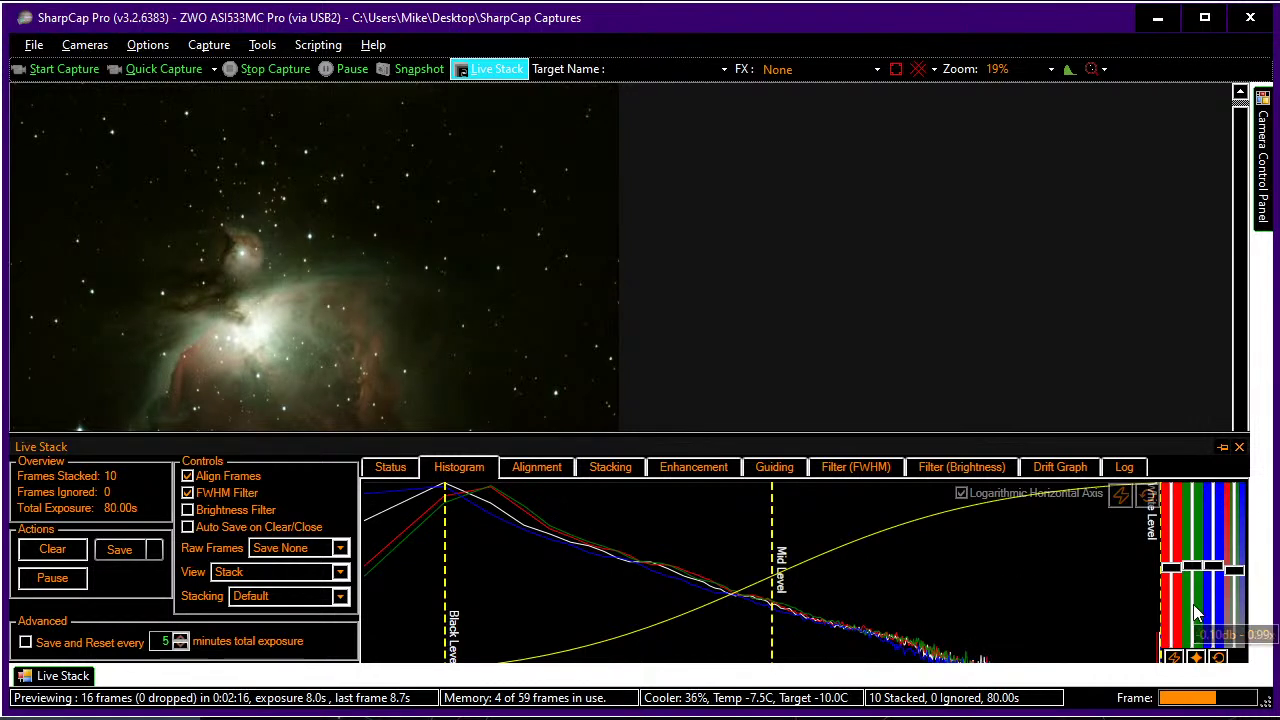
- Balance the stack's colours by lowering the green and red levels, and brighten the nebula by lowering the histogram mid level
{"action": "left_click_drag", "start_coordinate": [1193, 568], "coordinate": [1193, 590]}
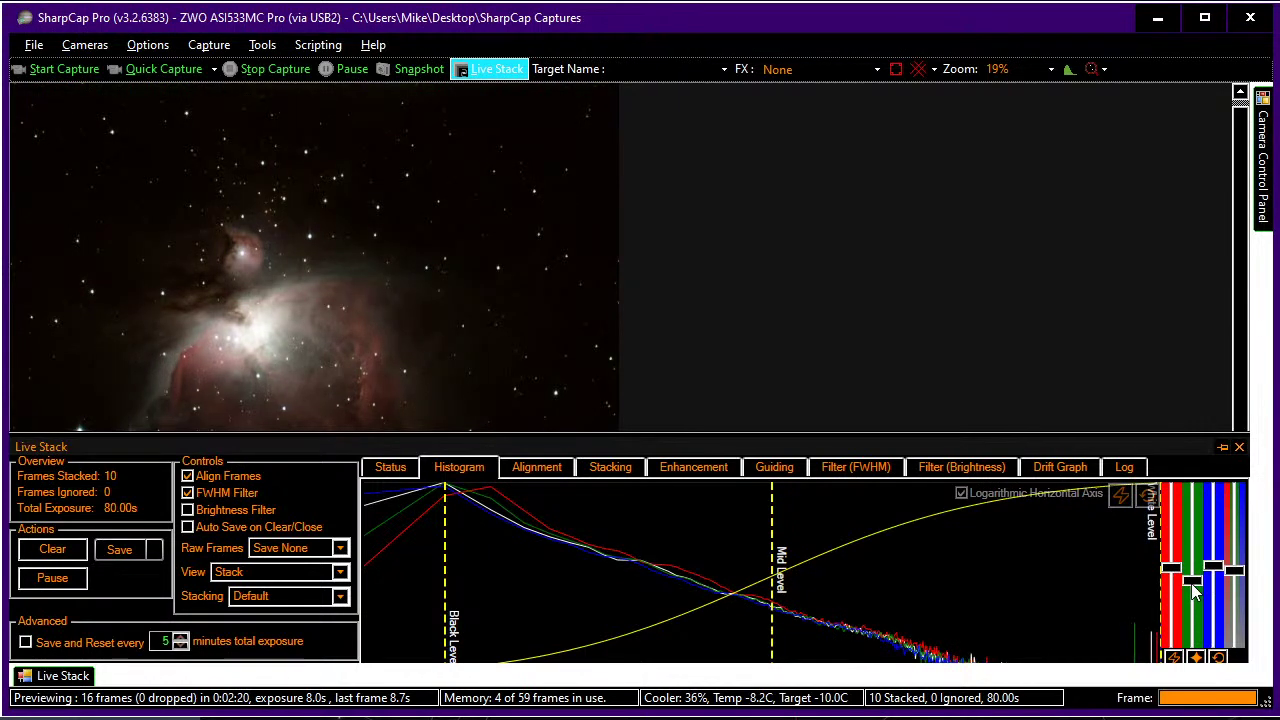
{"action": "mouse_move", "coordinate": [1175, 578]}
{"action": "left_click_drag", "start_coordinate": [1175, 578], "coordinate": [1175, 590]}
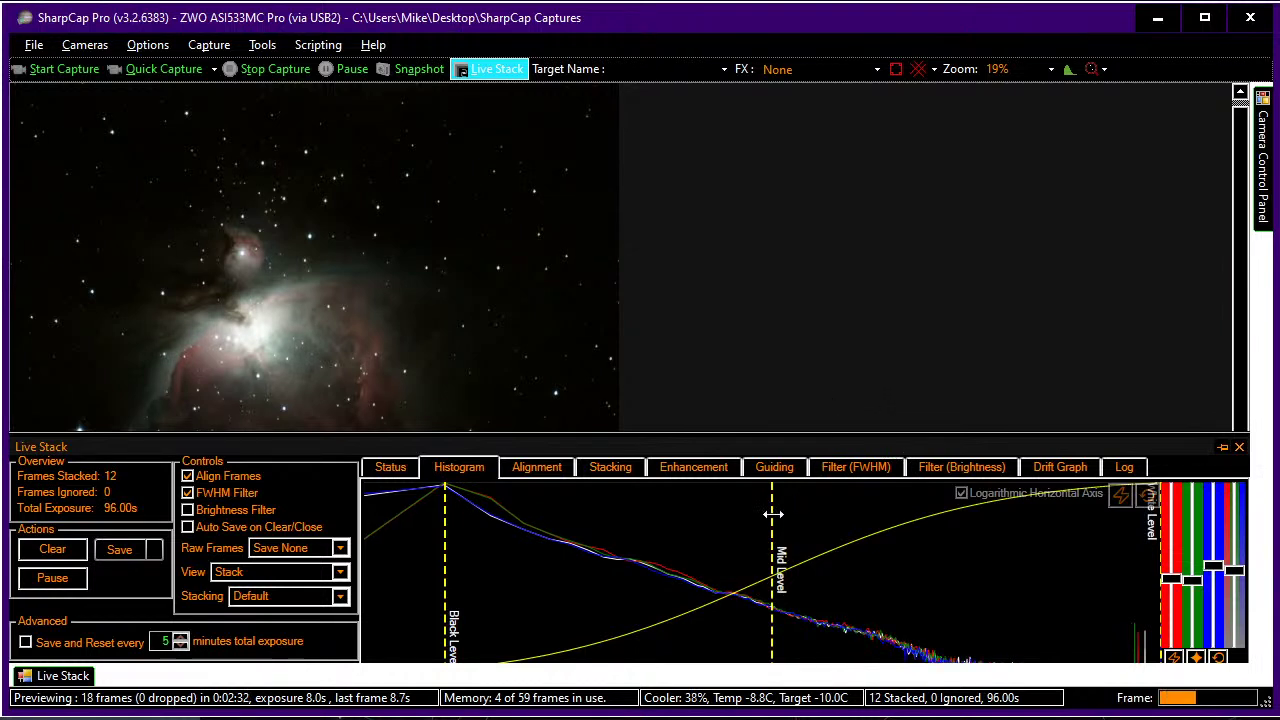
{"action": "left_click_drag", "start_coordinate": [773, 516], "coordinate": [668, 516]}
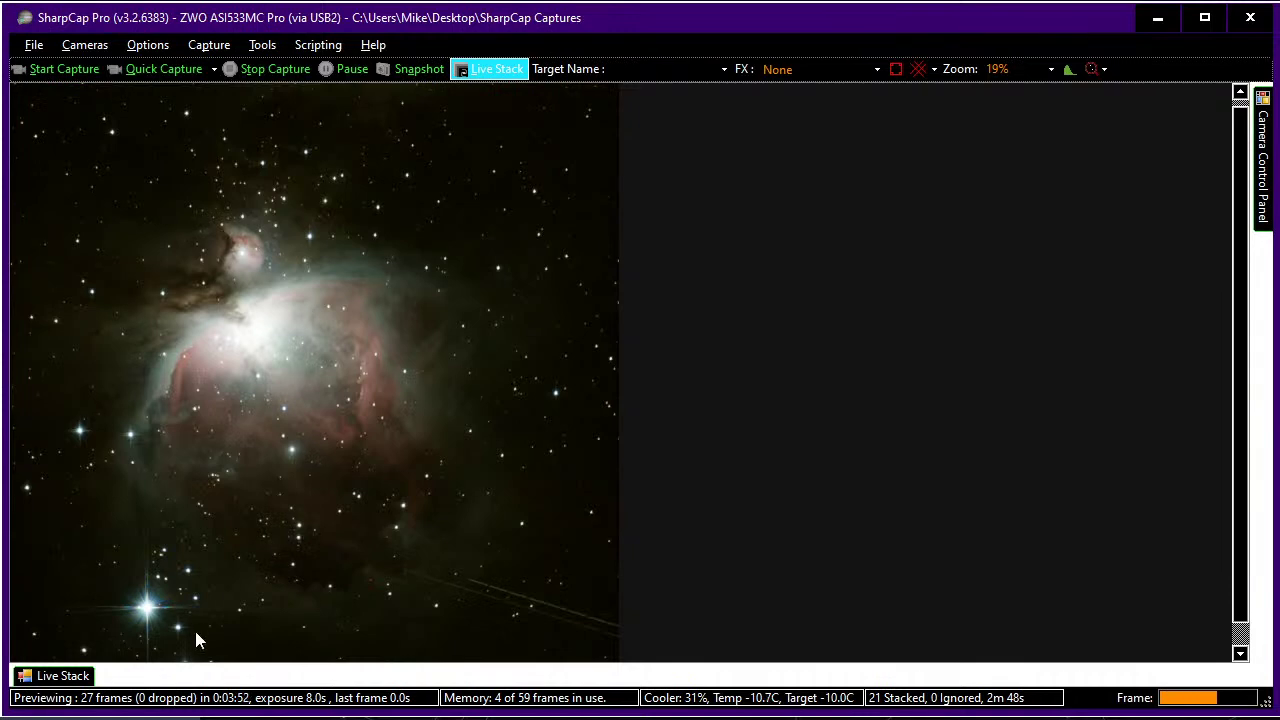
{"action": "left_click", "coordinate": [72, 677]}
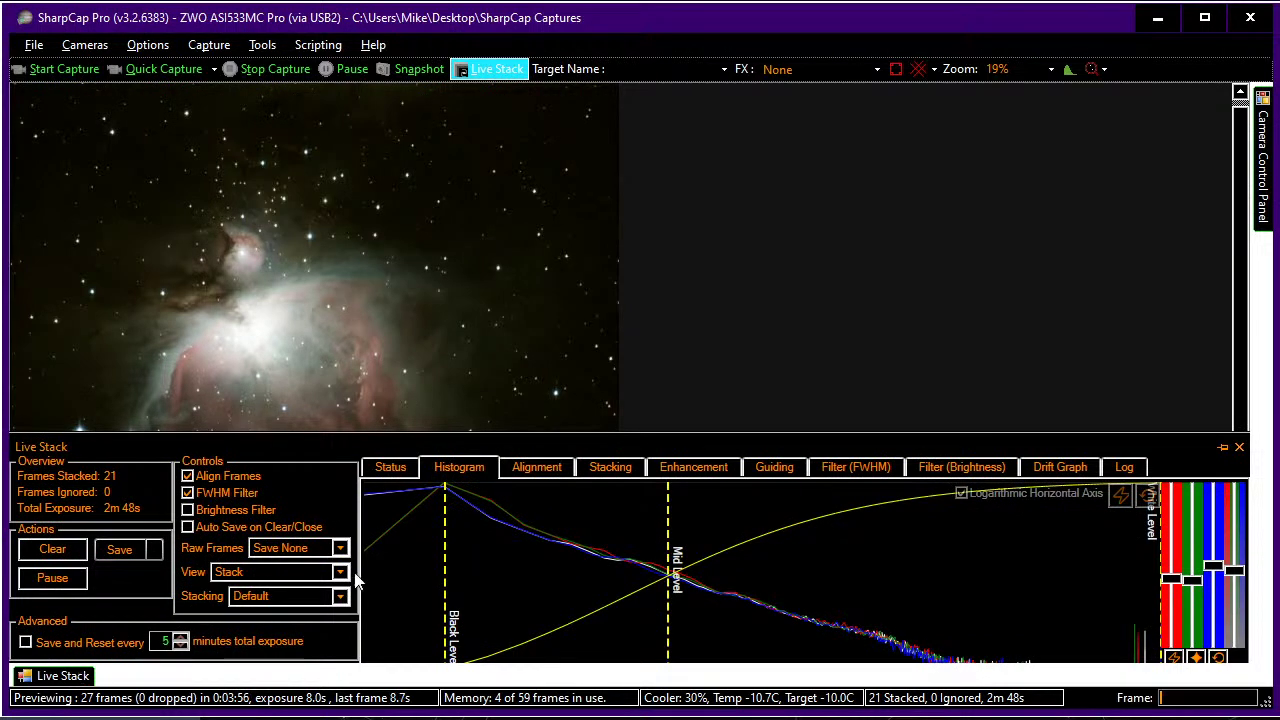
{"action": "left_click_drag", "start_coordinate": [667, 531], "coordinate": [636, 531]}
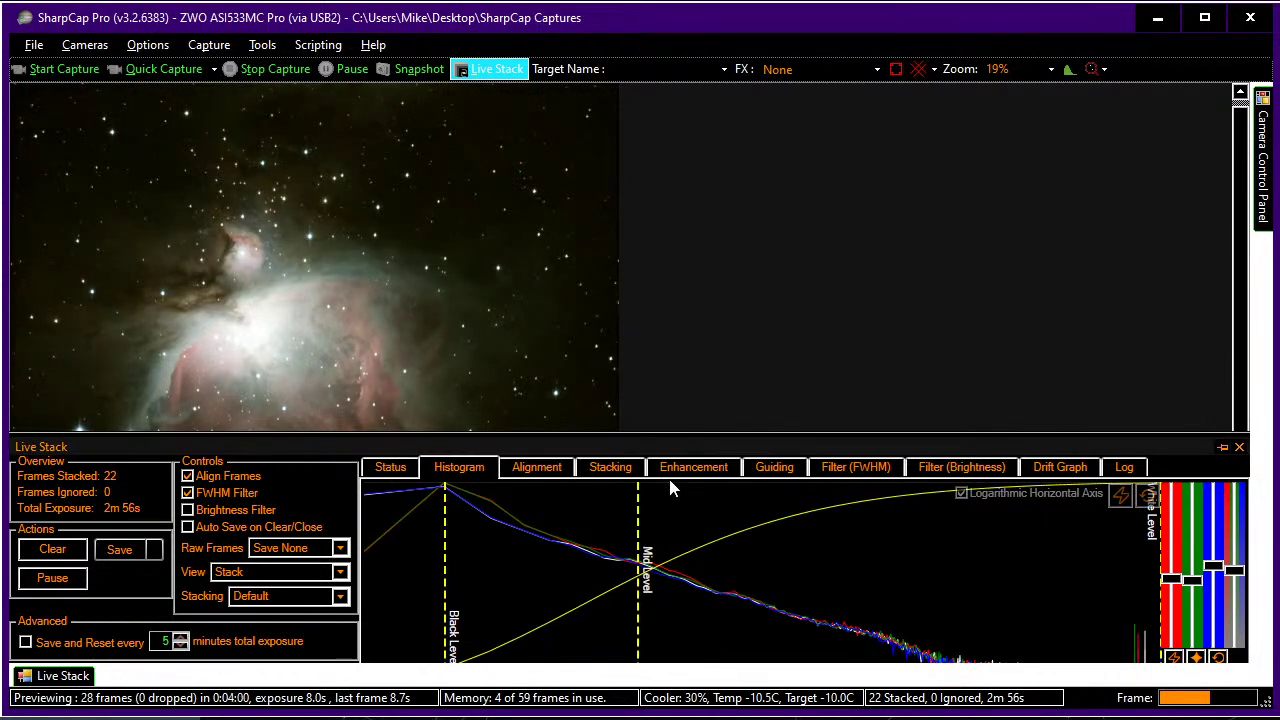
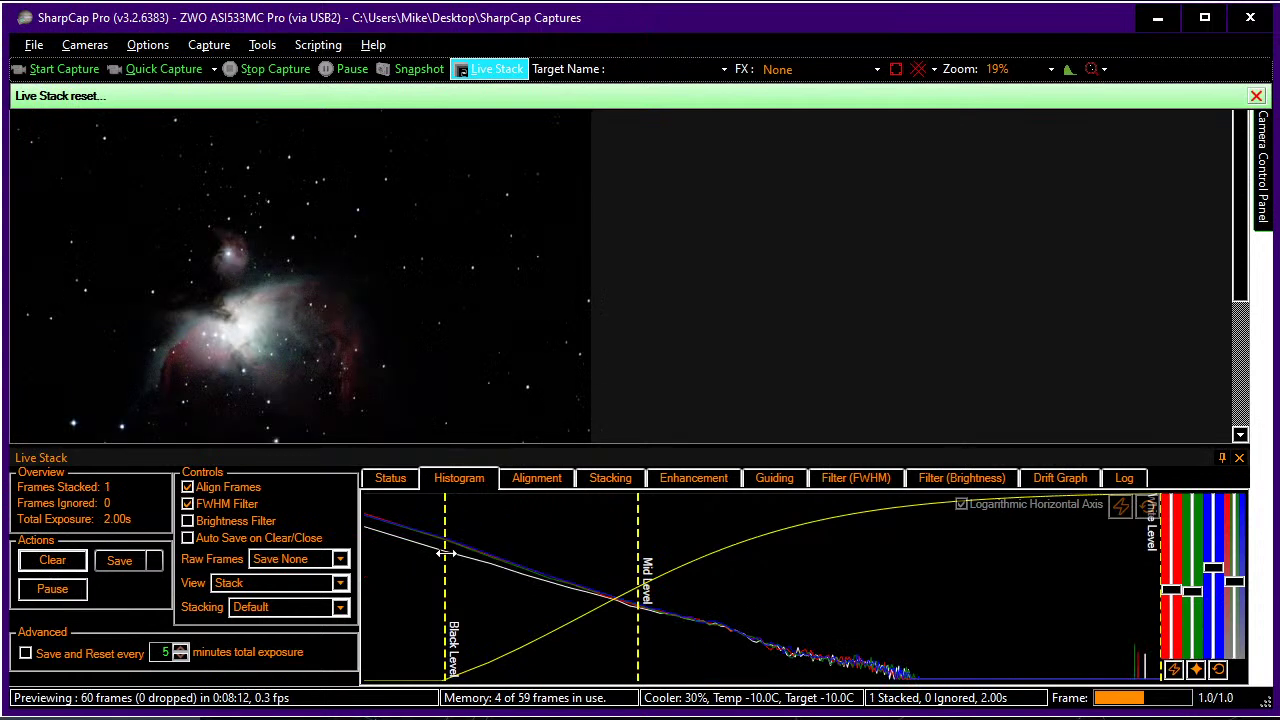
- Darken the 2 s stack by moving the black level to the minimum and raising the mid level, and auto-hide the live stack controls
{"action": "left_click_drag", "start_coordinate": [445, 553], "coordinate": [366, 537]}
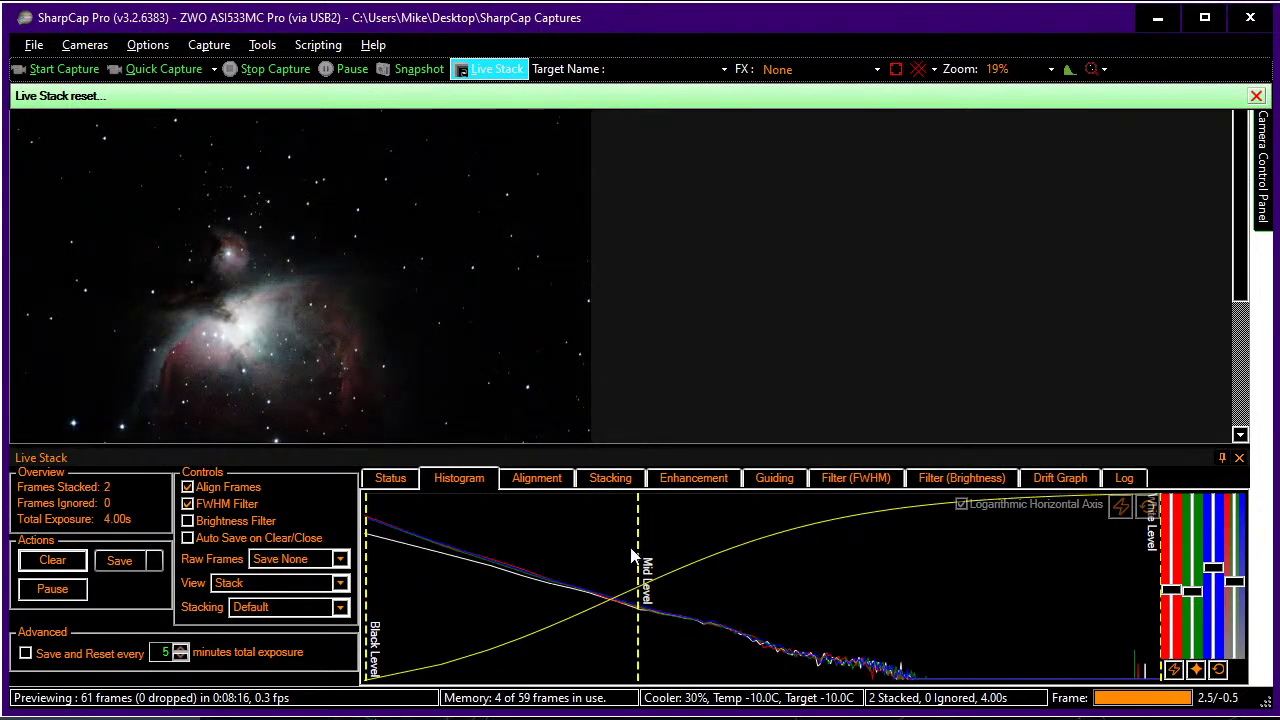
{"action": "left_click_drag", "start_coordinate": [638, 545], "coordinate": [963, 532]}
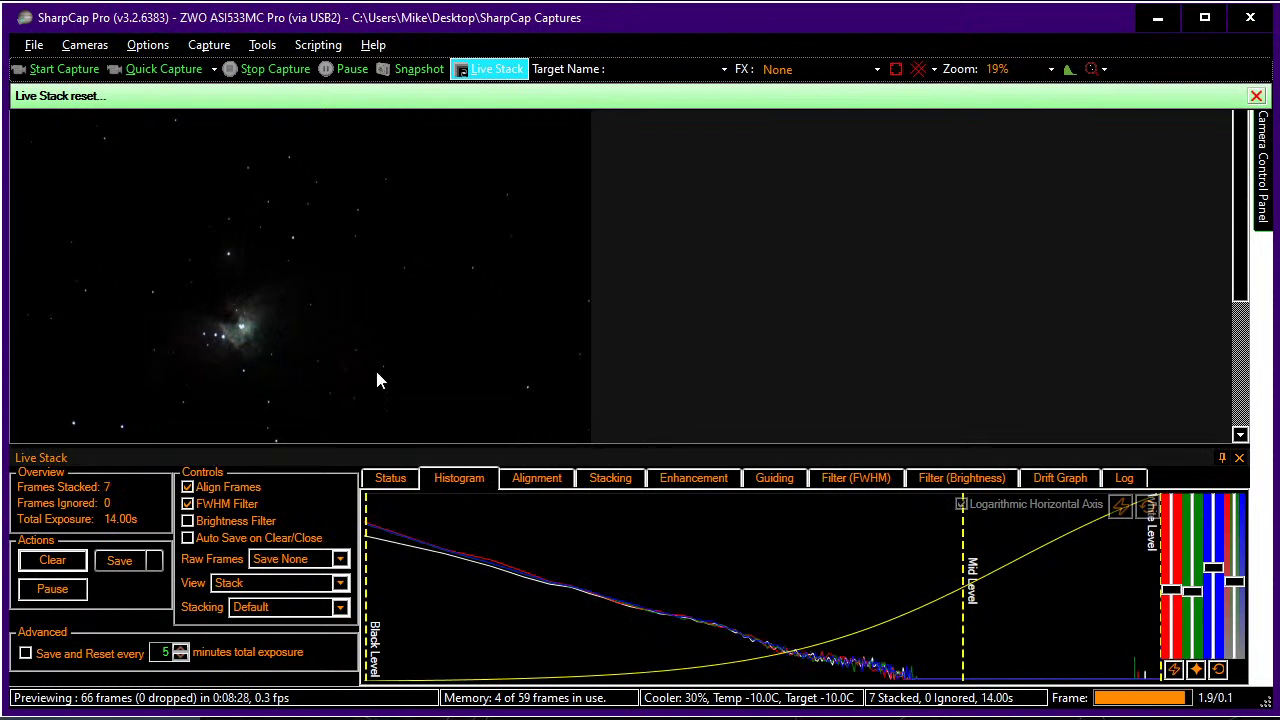
{"action": "scroll", "coordinate": [272, 346], "scroll_direction": "up", "scroll_amount": 5}
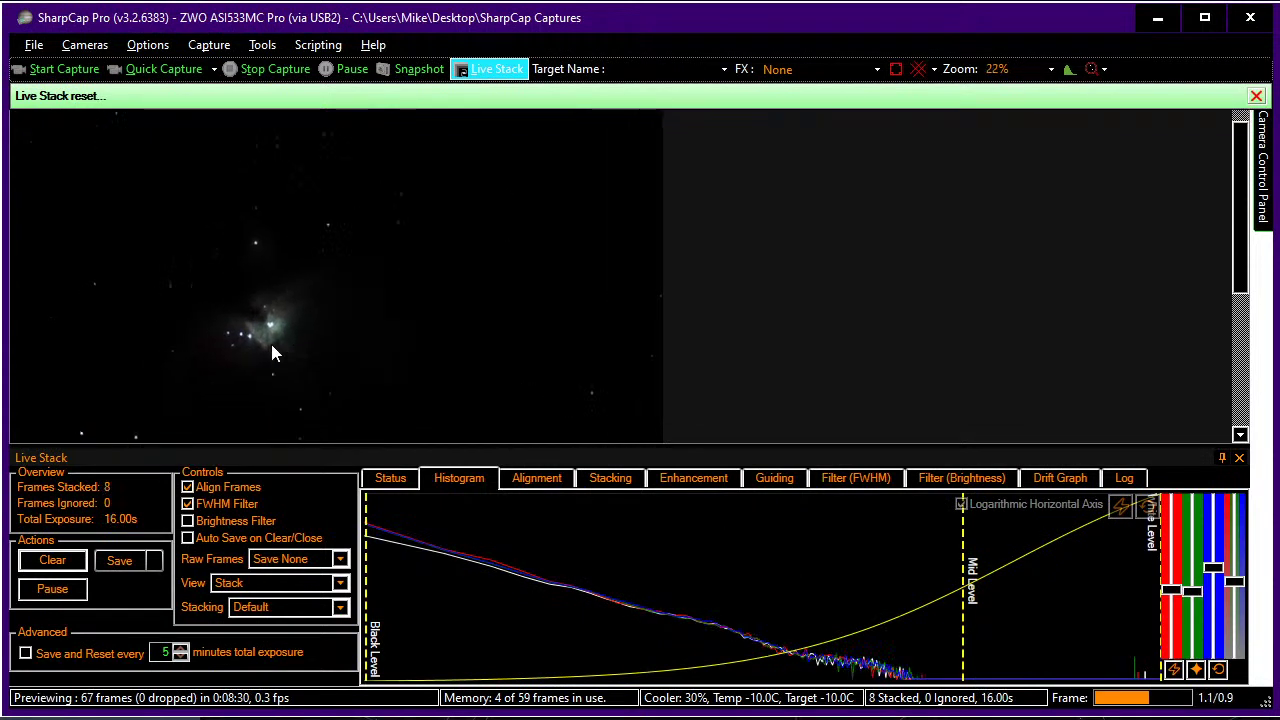
{"action": "scroll", "coordinate": [388, 349], "scroll_direction": "up", "scroll_amount": 1}
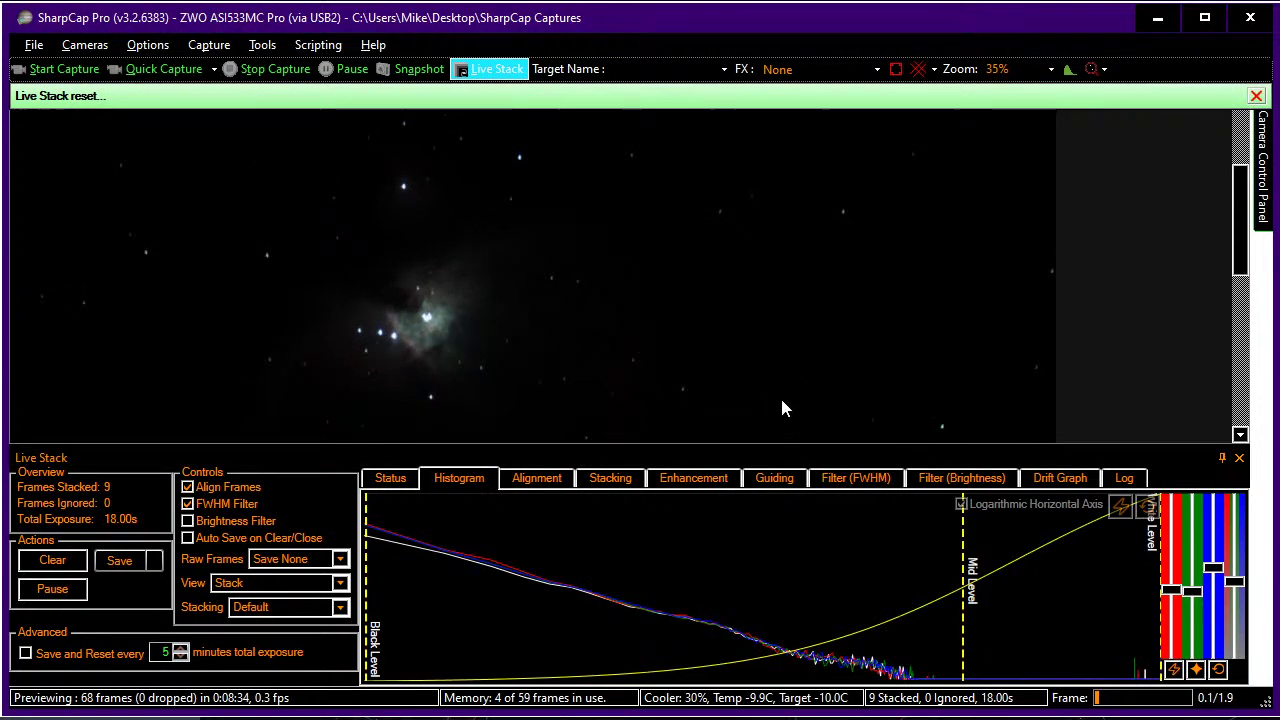
{"action": "left_click", "coordinate": [1224, 460]}
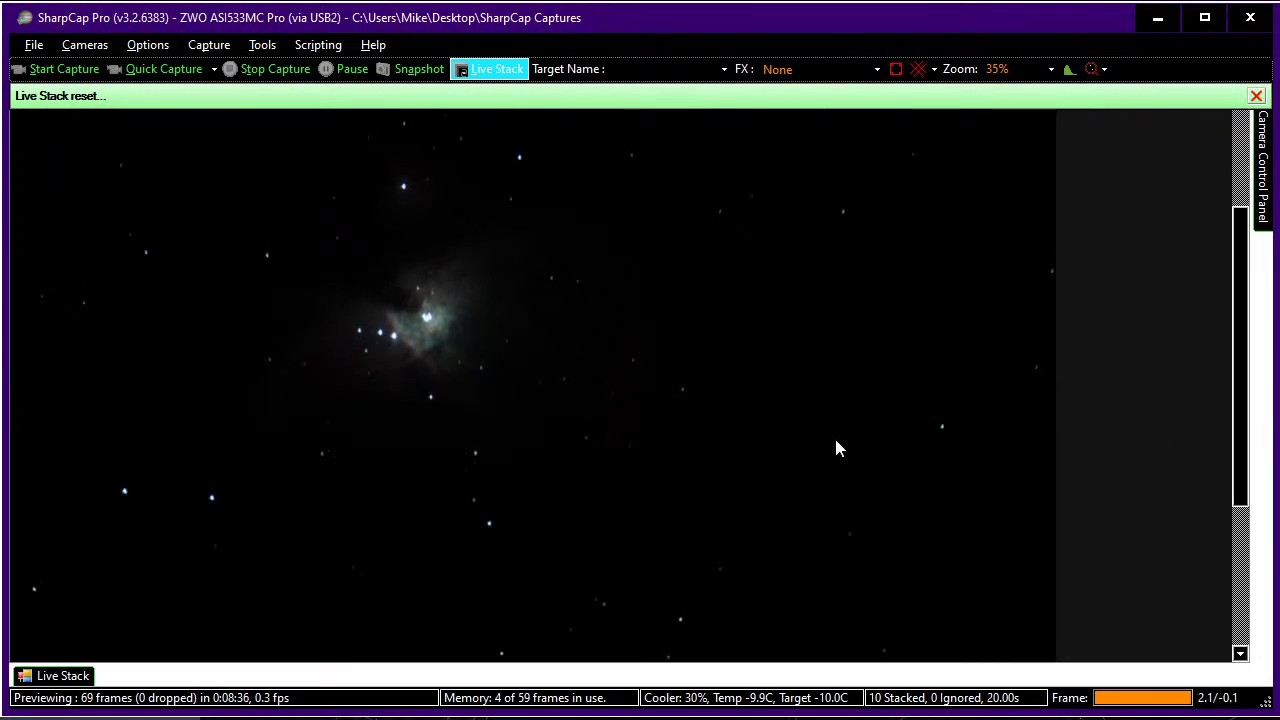
- Examine the Orion Nebula's bright core and its central stars up close, and return to the full-frame view
{"action": "scroll", "coordinate": [466, 272], "scroll_direction": "up", "scroll_amount": 1}
{"action": "scroll", "coordinate": [466, 272], "scroll_direction": "up", "scroll_amount": 6}
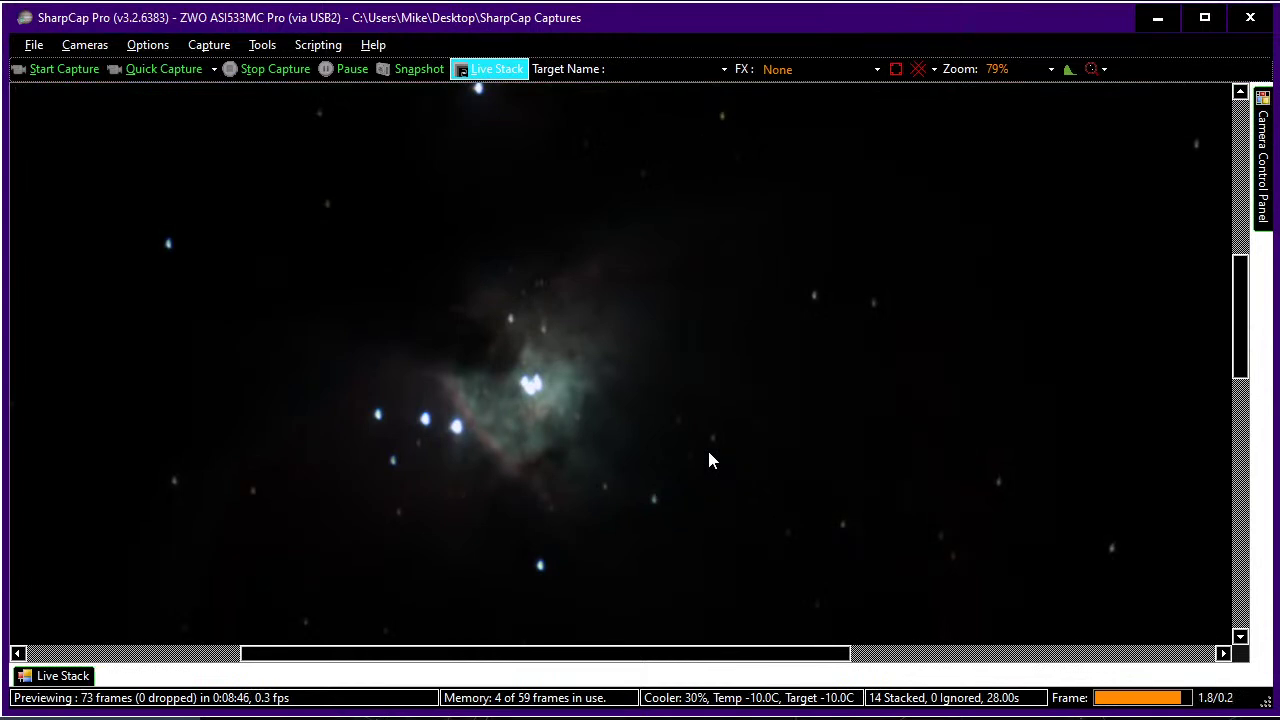
{"action": "scroll", "coordinate": [709, 455], "scroll_direction": "down", "scroll_amount": 1}
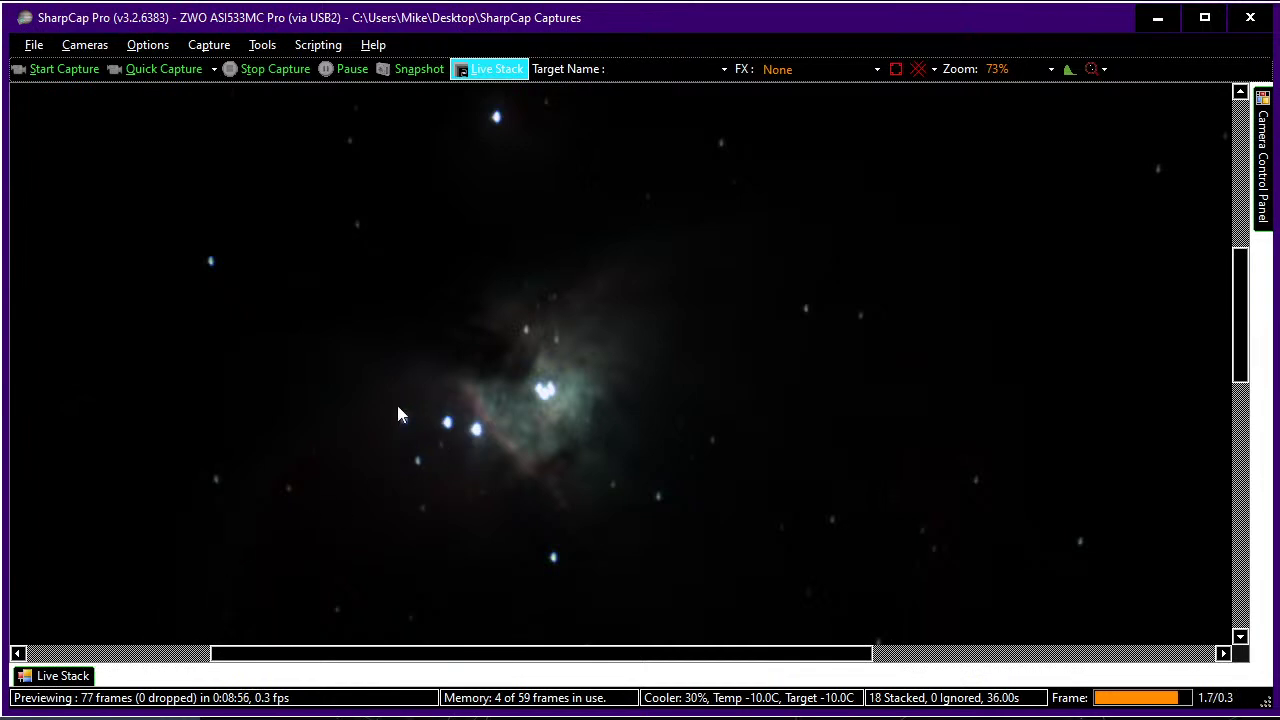
{"action": "scroll", "coordinate": [439, 445], "scroll_direction": "down", "scroll_amount": 4}
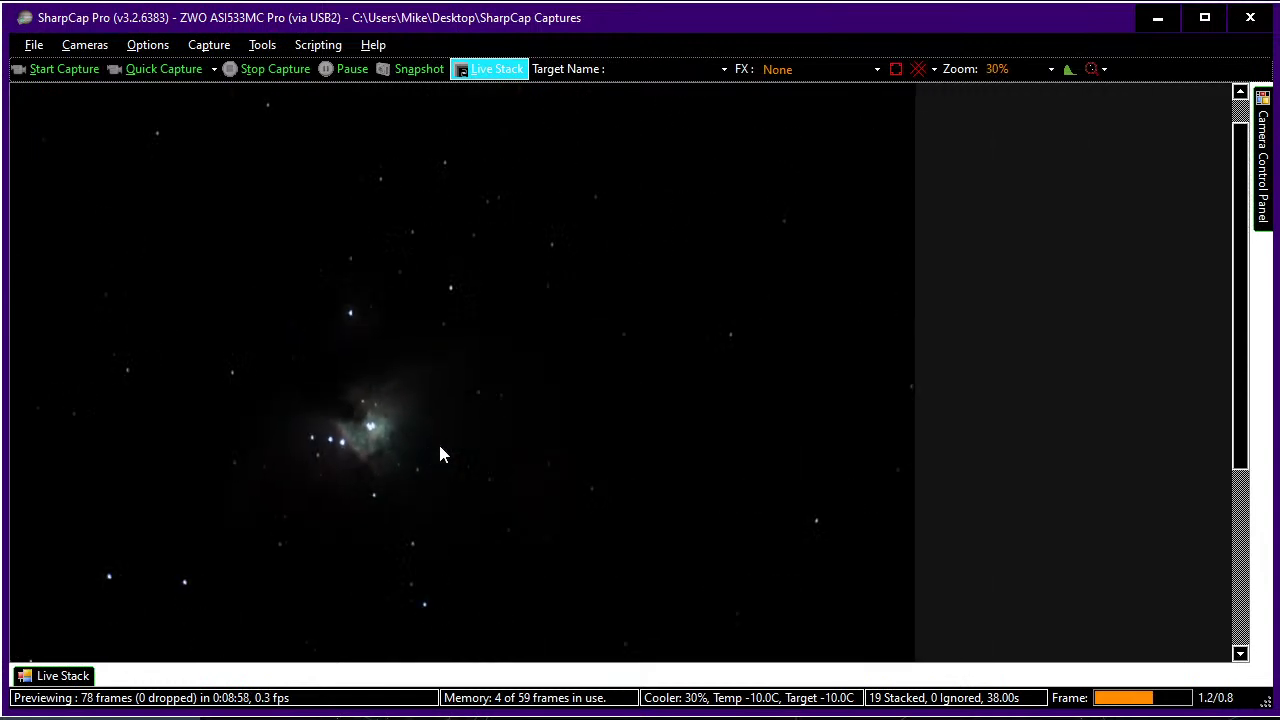
{"action": "scroll", "coordinate": [440, 447], "scroll_direction": "down", "scroll_amount": 2}
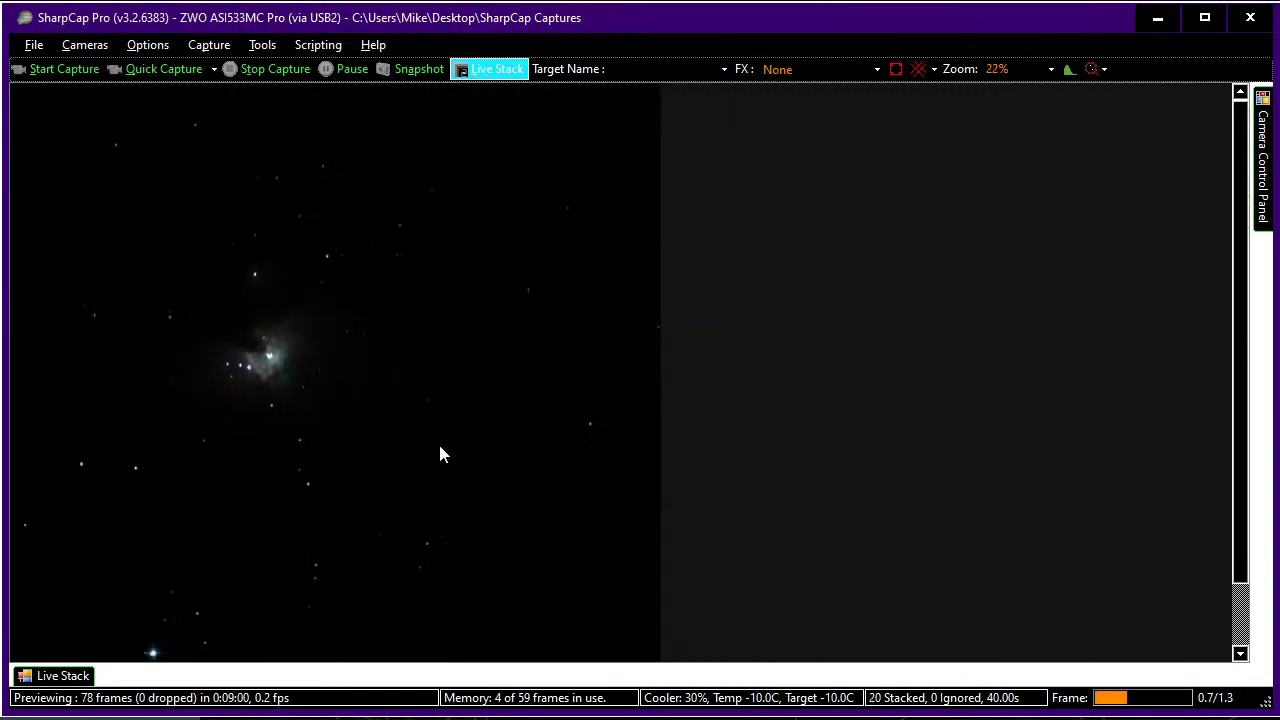
{"action": "scroll", "coordinate": [440, 455], "scroll_direction": "down", "scroll_amount": 3}
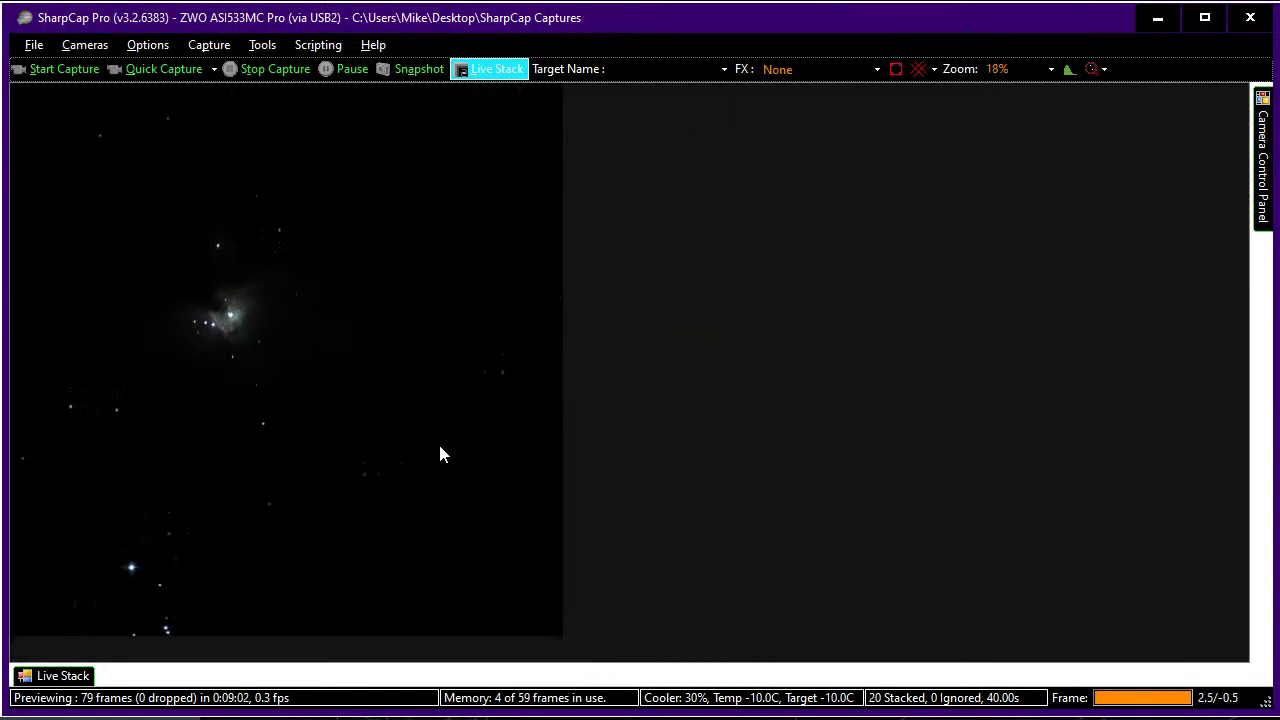
{"action": "scroll", "coordinate": [440, 455], "scroll_direction": "up", "scroll_amount": 1}
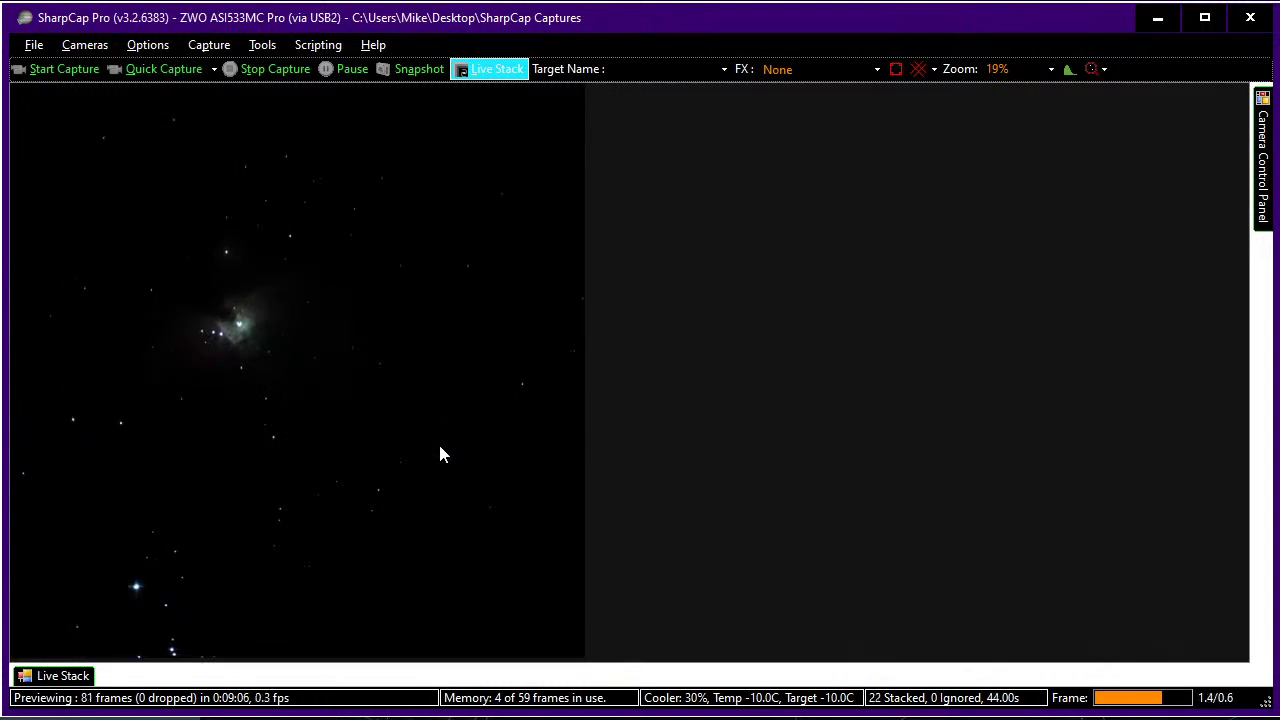
- Switch to CPWI to check the mount connection issue and the telescope's position on the sky map, and return to SharpCap
{"action": "key", "text": "alt+Tab"}
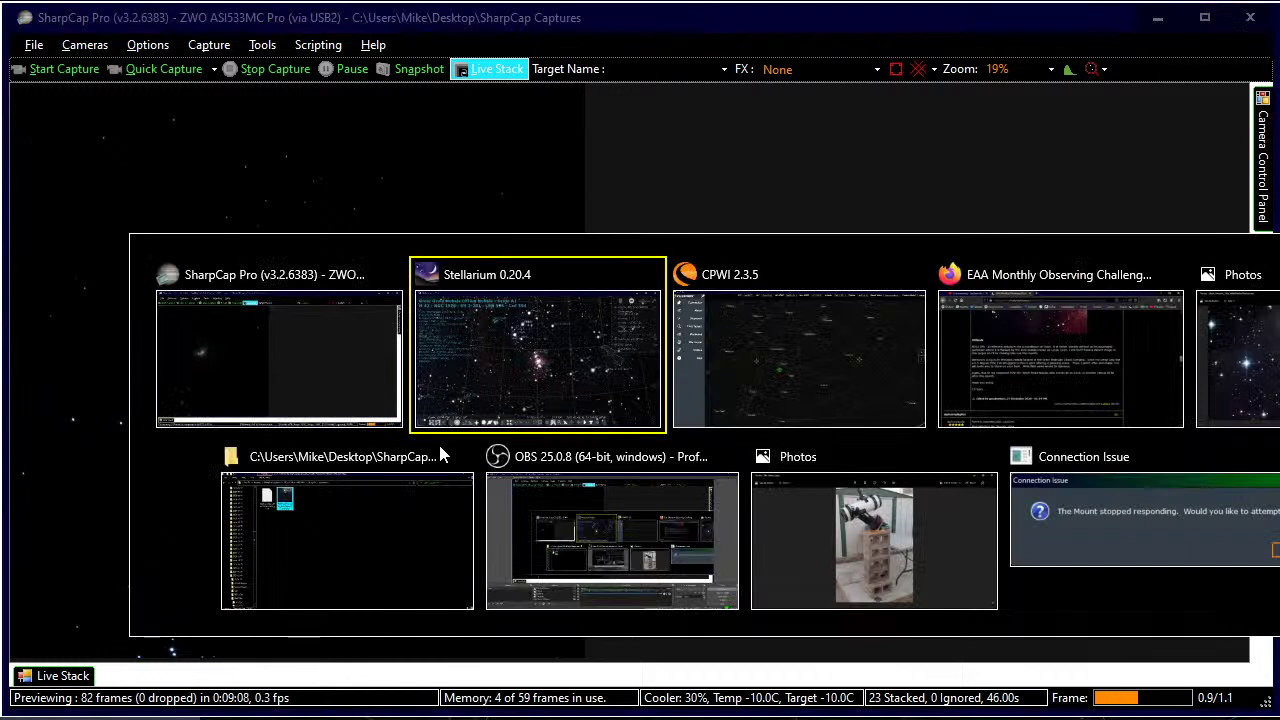
{"action": "key", "text": "alt+Tab"}
{"action": "key", "text": "alt+Tab"}
{"action": "key", "text": "alt+Tab"}
{"action": "key", "text": "alt+Tab"}
{"action": "key", "text": "alt+Tab"}
{"action": "key", "text": "alt+Tab"}
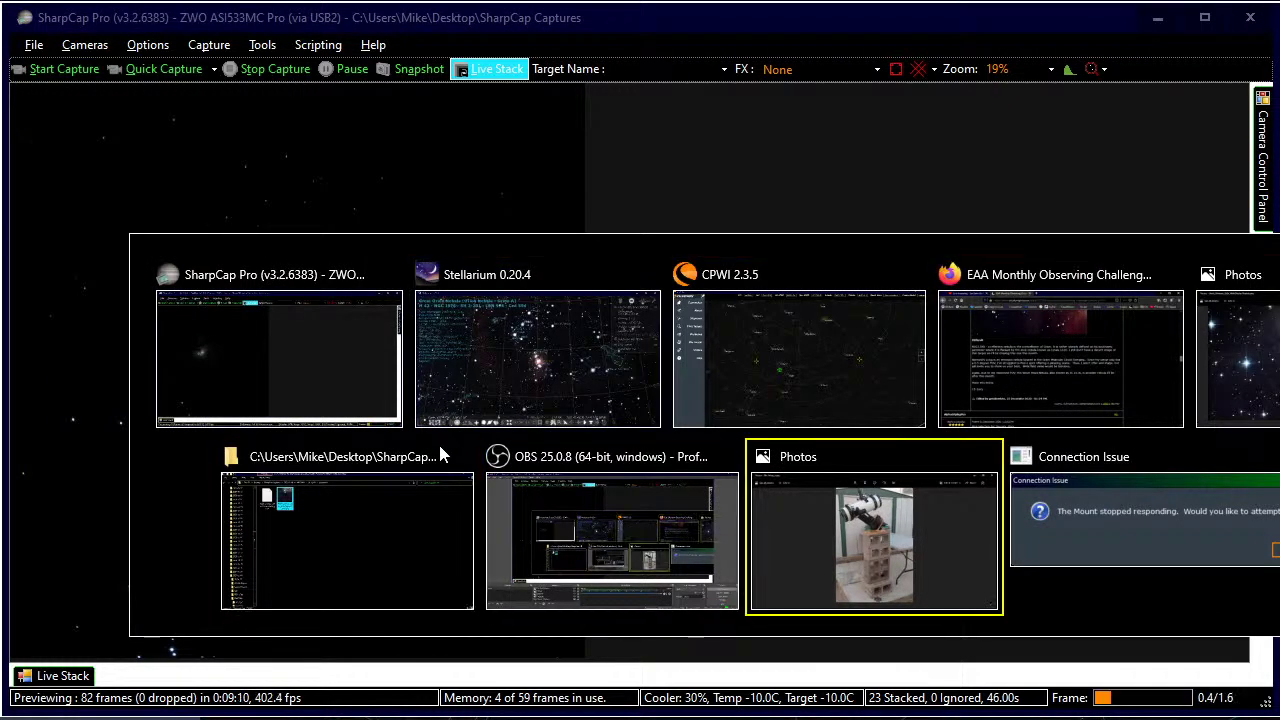
{"action": "key", "text": "alt+Tab"}
{"action": "key", "text": "alt+Tab"}
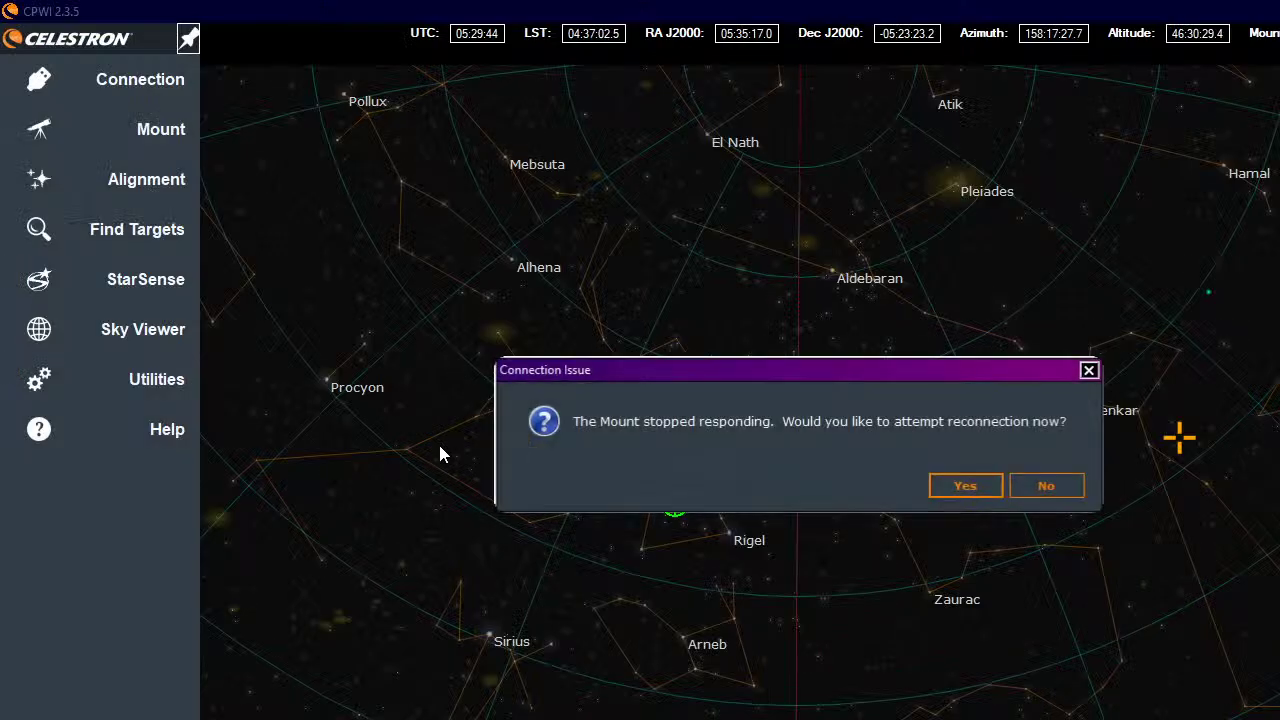
{"action": "key", "text": "alt+Tab"}
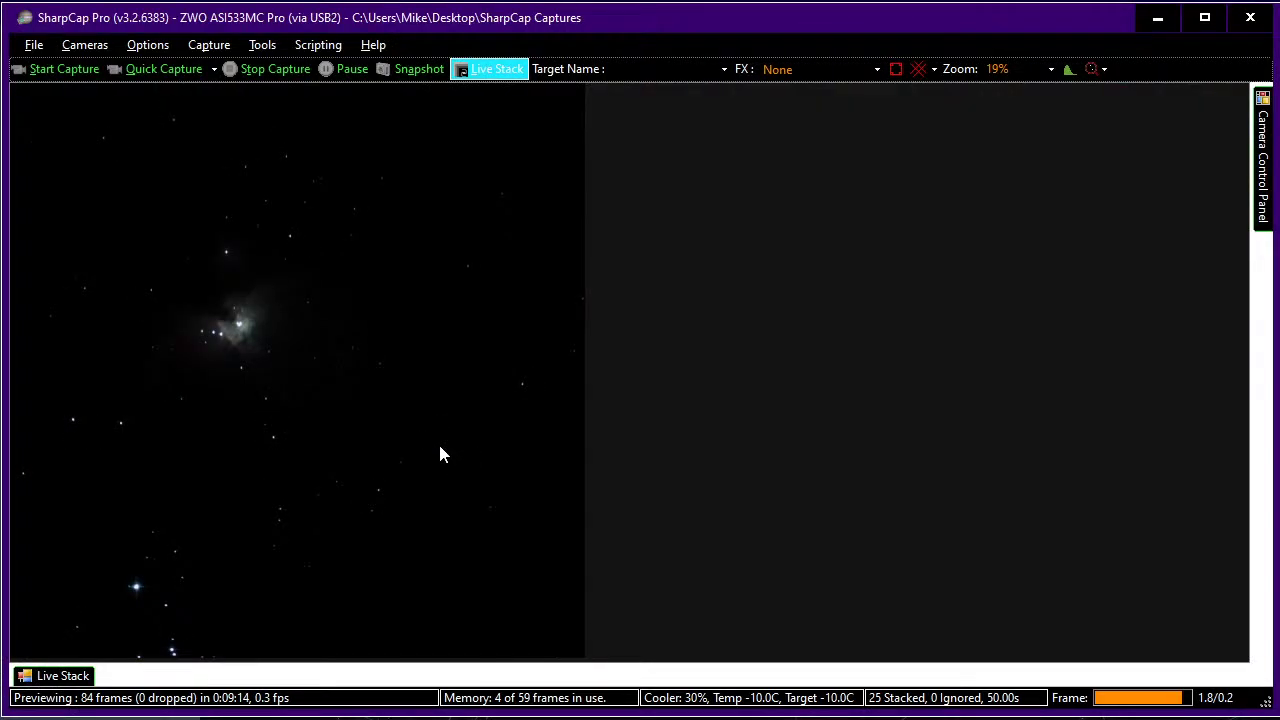
{"action": "key", "text": "alt+Tab"}
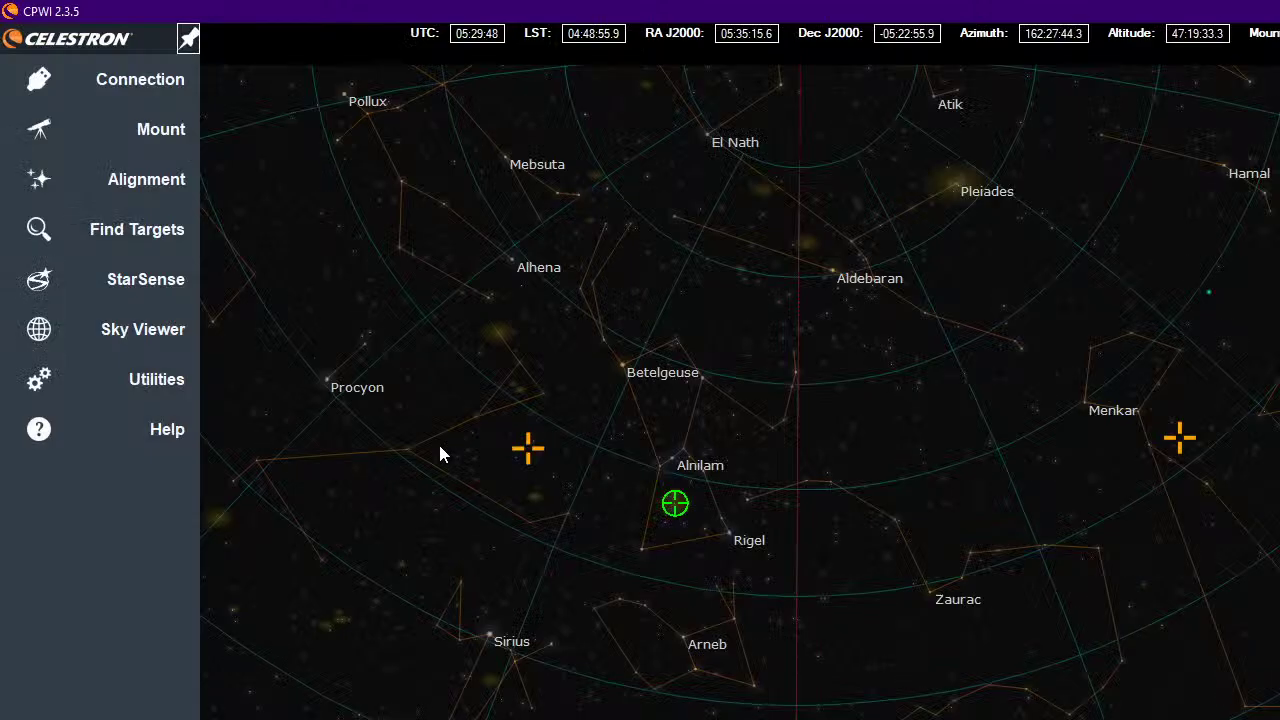
{"action": "key", "text": "alt+Tab"}
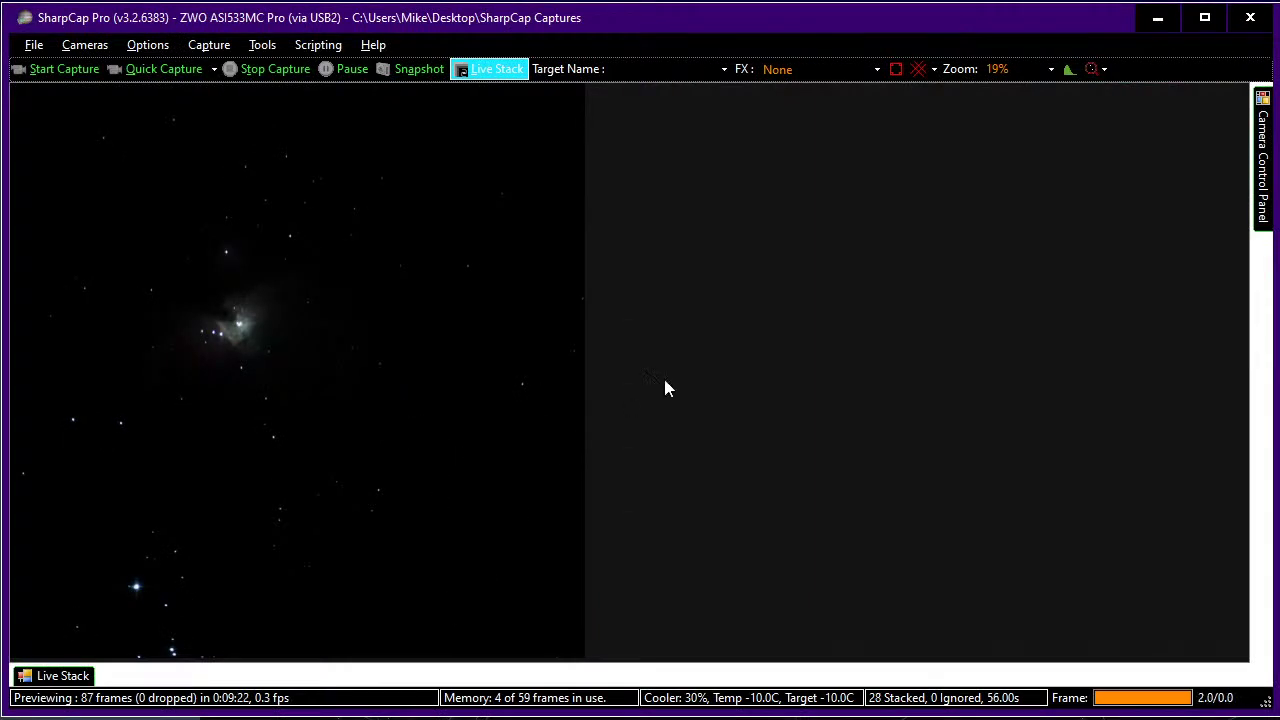
- Switch to Stellarium, select Rigel as the telescope's new target, and return to SharpCap
{"action": "key", "text": "alt+Tab"}
{"action": "key", "text": "alt+Tab"}
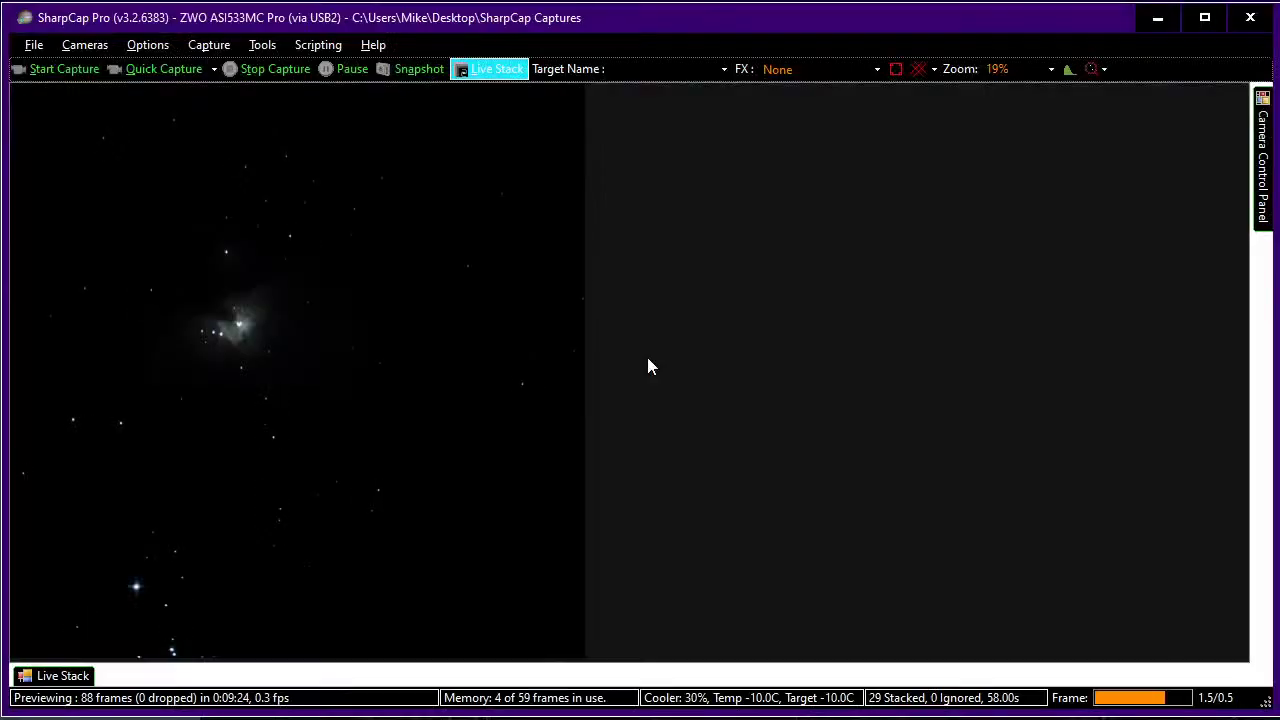
{"action": "key", "text": "alt+Tab"}
{"action": "key", "text": "Tab"}
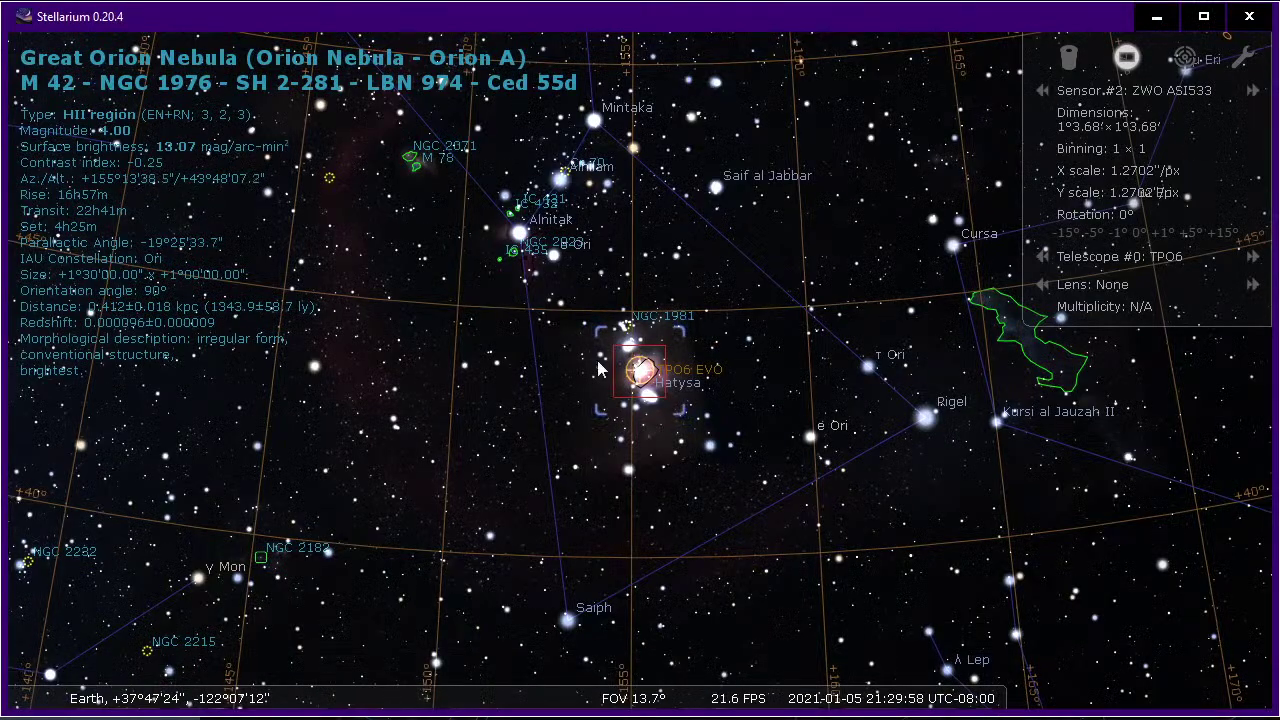
{"action": "left_click", "coordinate": [925, 419]}
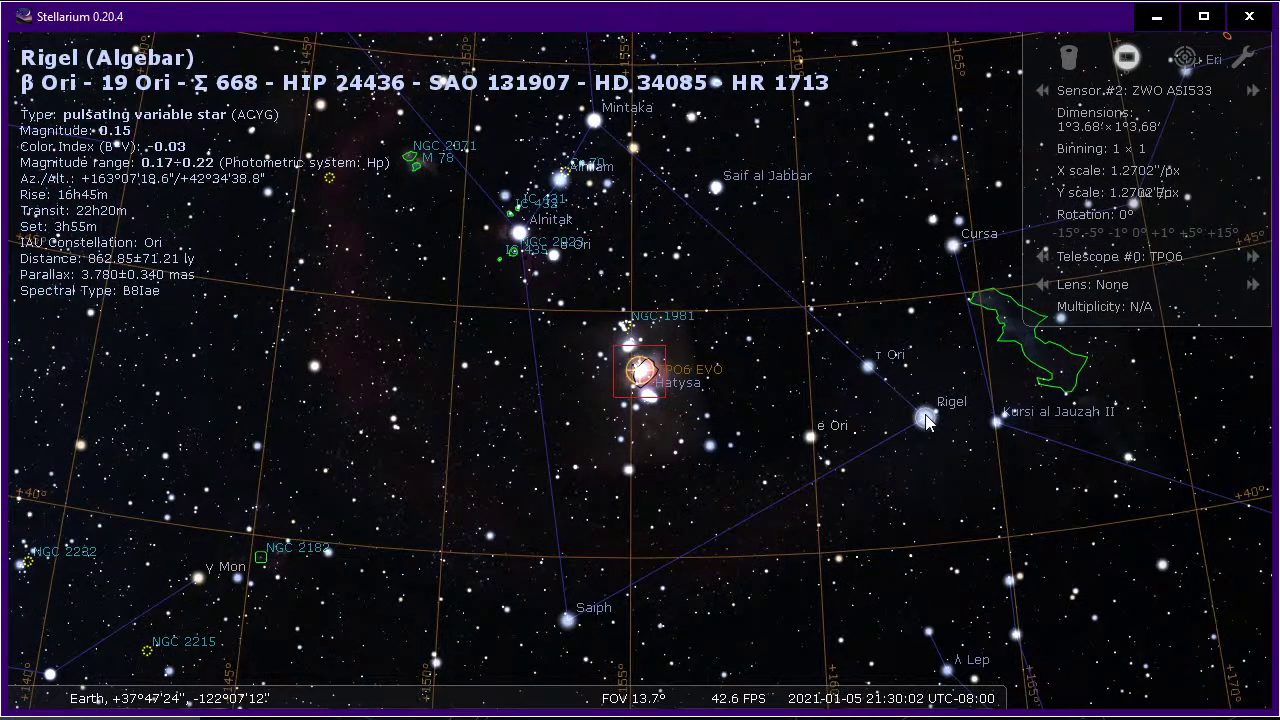
{"action": "key", "text": "alt+Tab"}
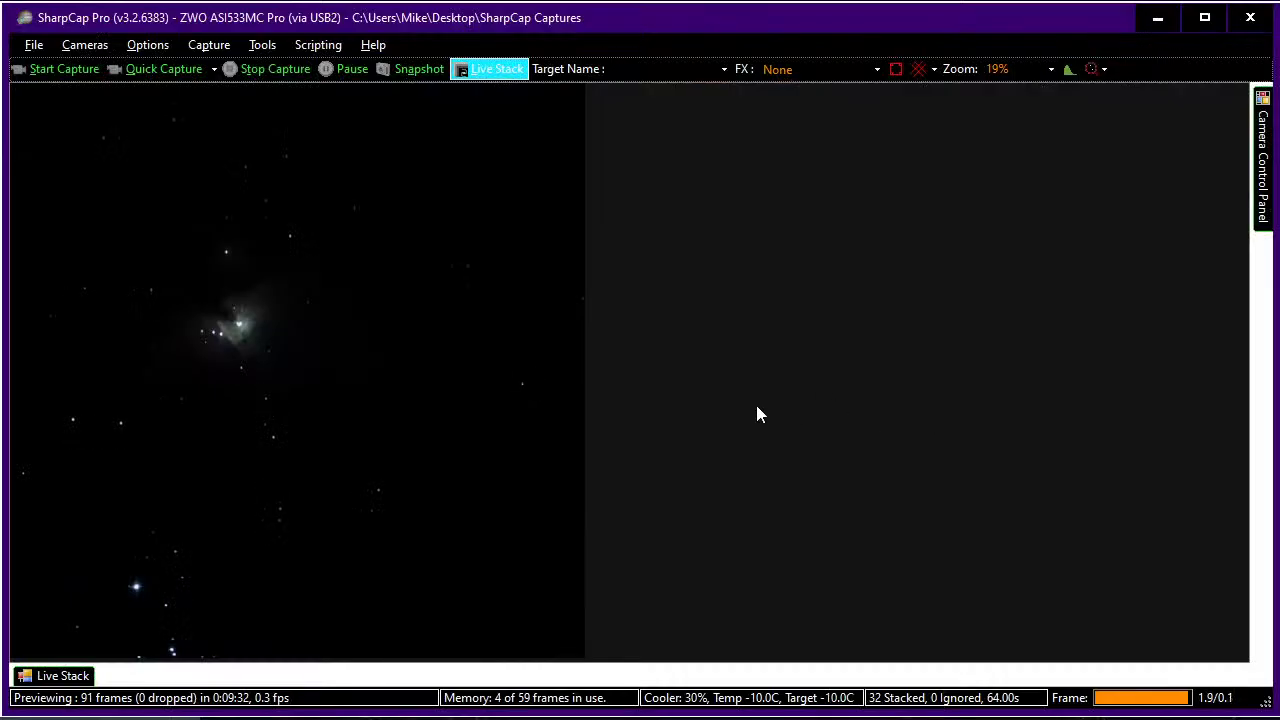
- Shorten the camera exposure with live stacking paused, and inspect Rigel and its diffraction spikes at 189% zoom
{"action": "mouse_move", "coordinate": [1256, 210]}
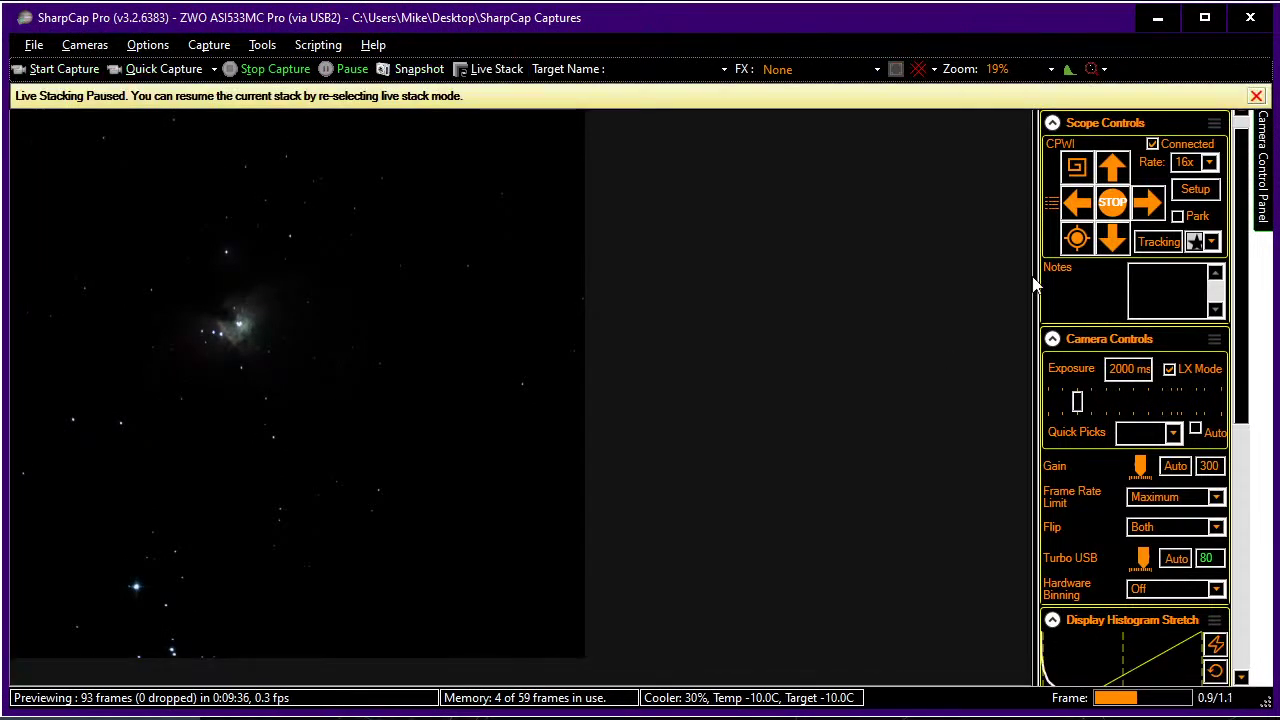
{"action": "left_click", "coordinate": [1055, 400]}
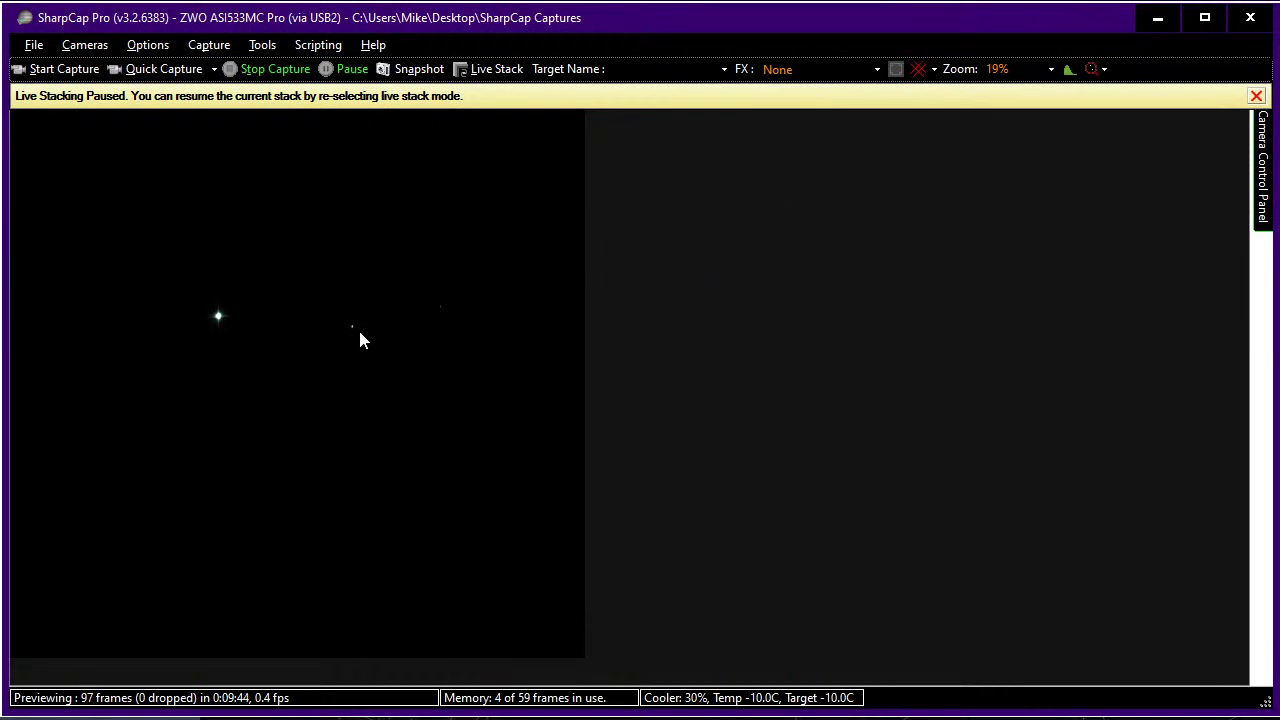
{"action": "scroll", "coordinate": [286, 350], "scroll_direction": "up", "scroll_amount": 2}
{"action": "scroll", "coordinate": [286, 350], "scroll_direction": "up", "scroll_amount": 2}
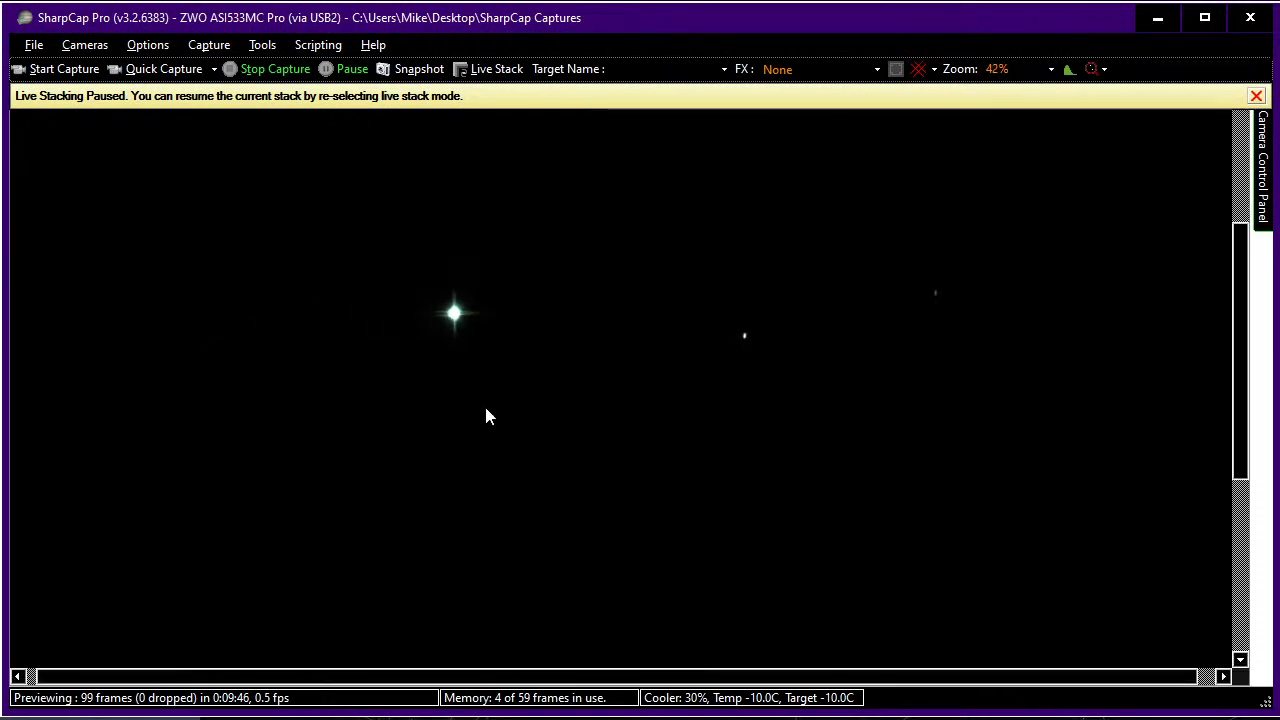
{"action": "scroll", "coordinate": [335, 210], "scroll_direction": "up", "scroll_amount": 4}
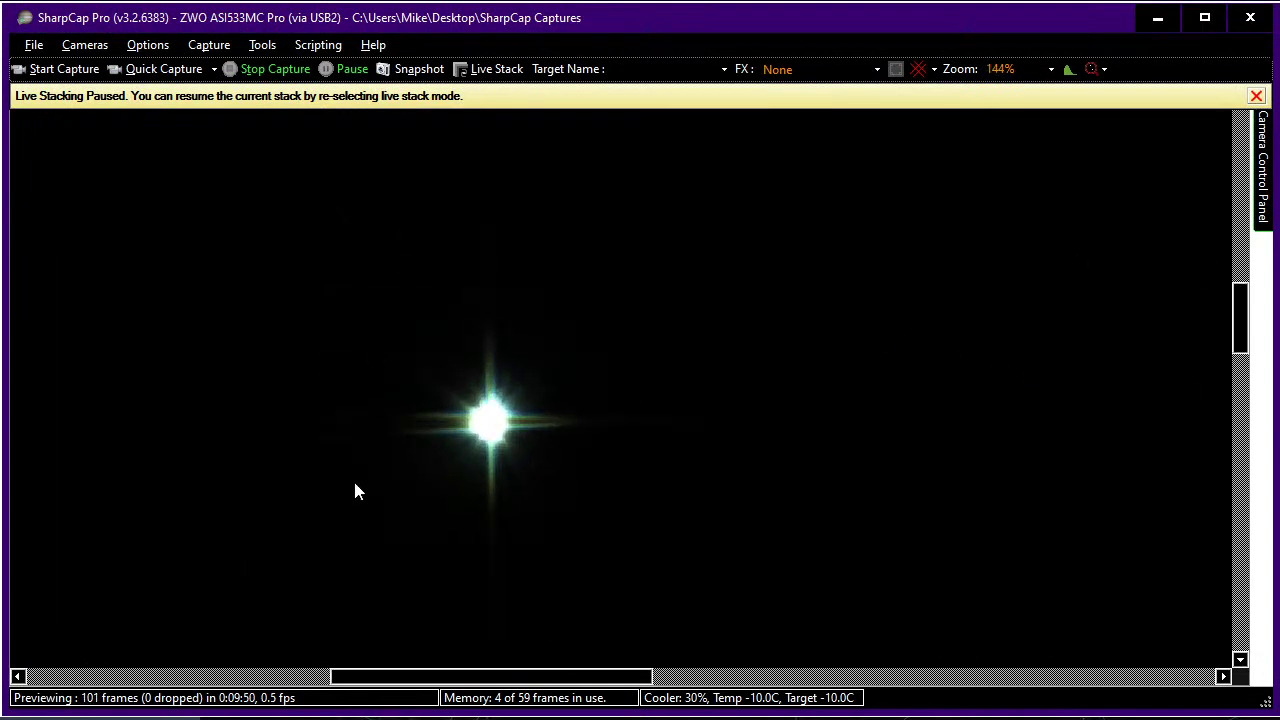
{"action": "scroll", "coordinate": [355, 491], "scroll_direction": "up", "scroll_amount": 2}
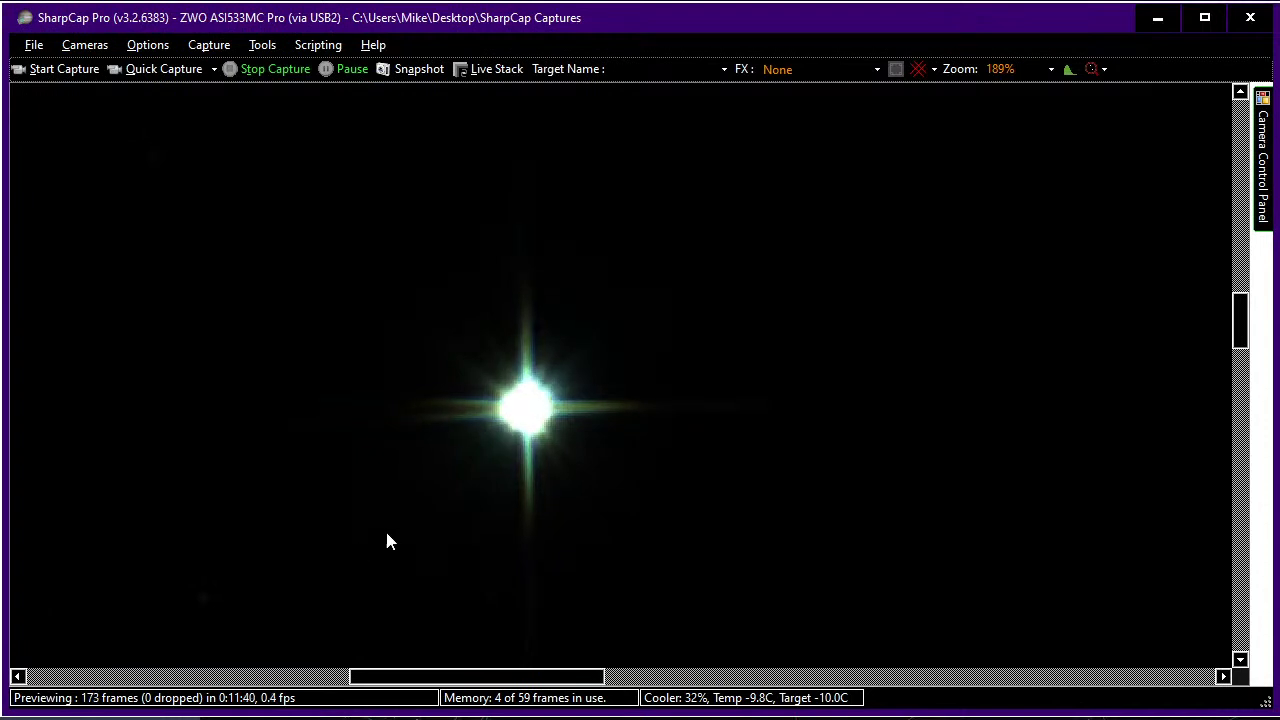
- Set the preview zoom to 20% to show the whole frame, and switch to Stellarium
{"action": "left_click", "coordinate": [1000, 69]}
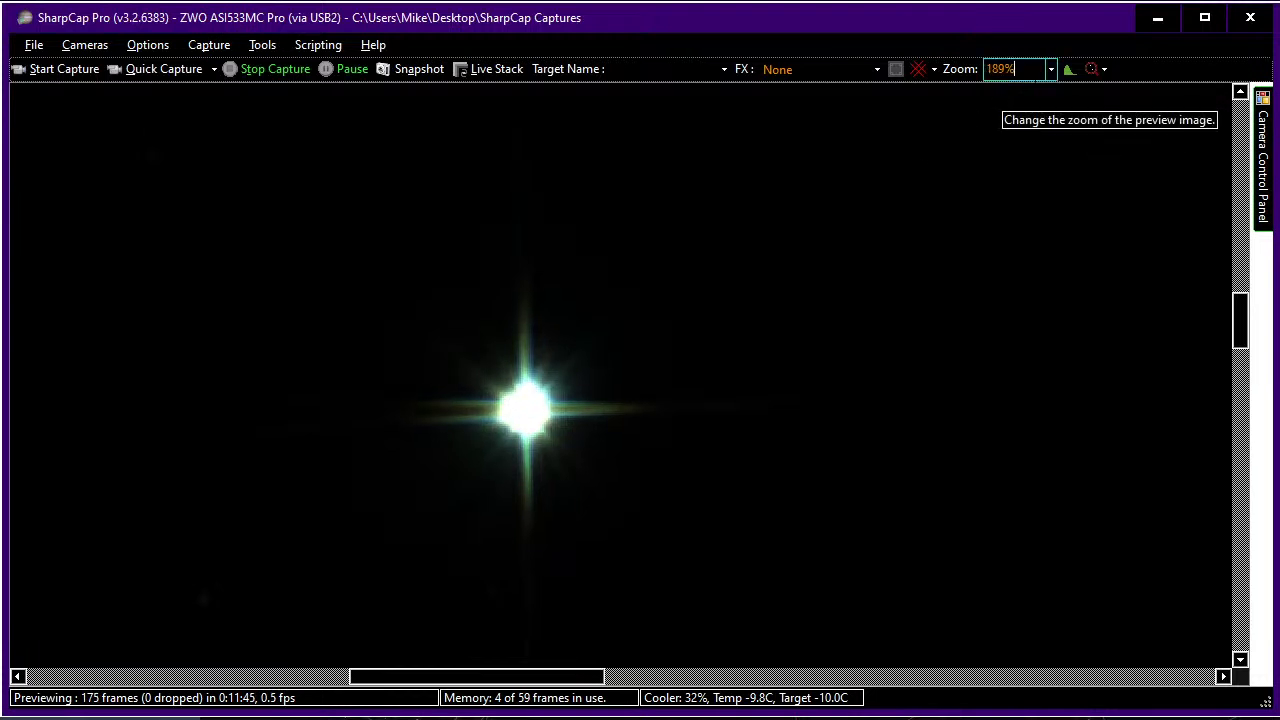
{"action": "left_click", "coordinate": [1050, 70]}
{"action": "left_click", "coordinate": [1027, 121]}
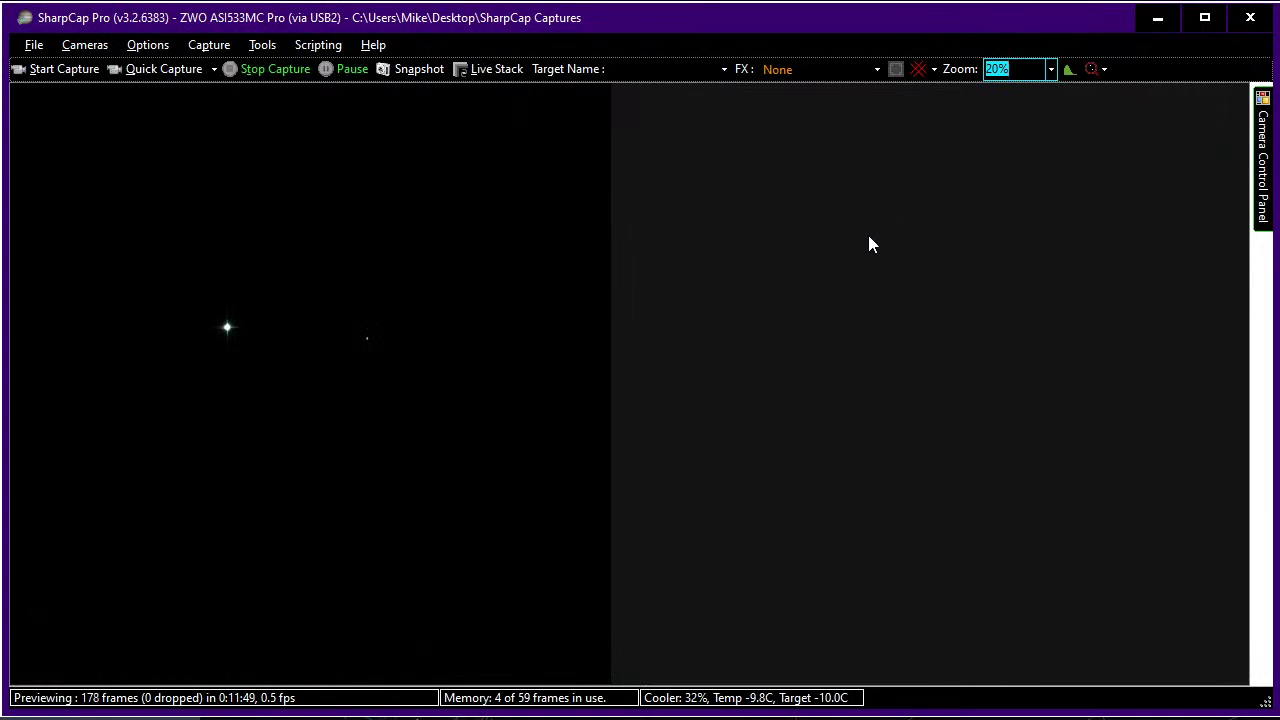
{"action": "key", "text": "alt+Tab"}
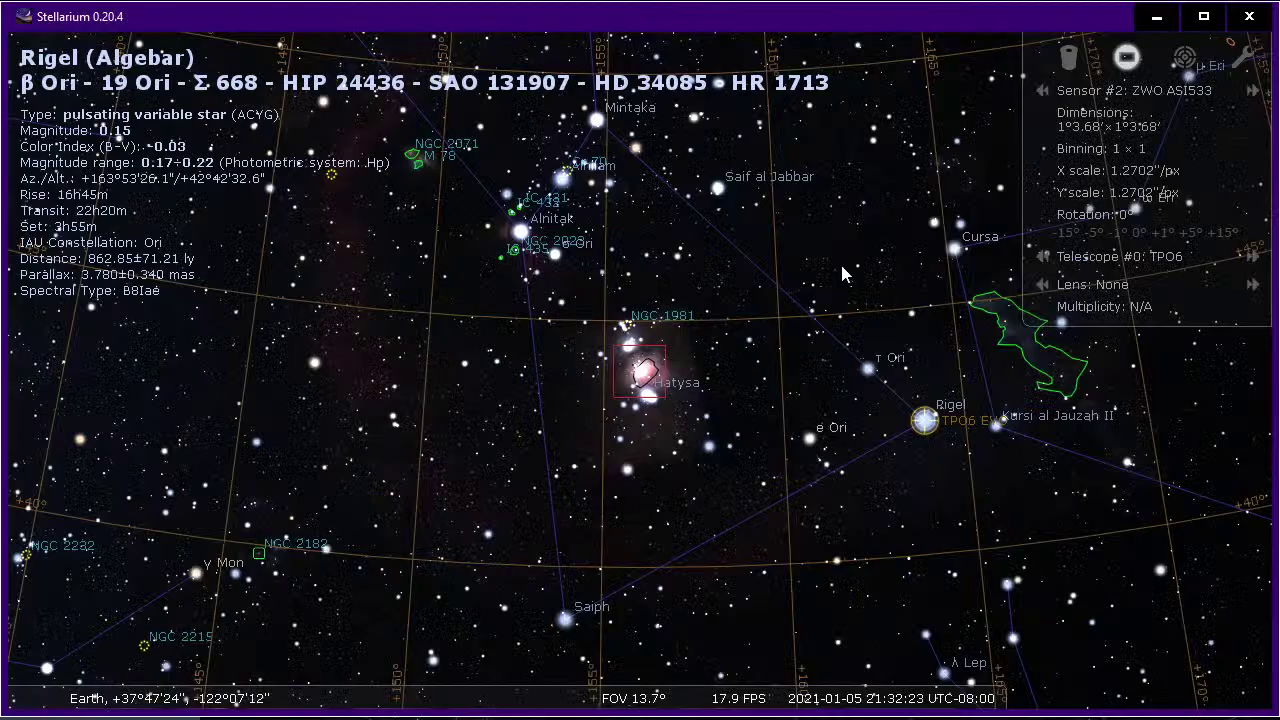
- Select Becklin's Star at the core of the Orion Nebula as the telescope's new target, and return to SharpCap
{"action": "left_click", "coordinate": [643, 371]}
{"action": "left_click", "coordinate": [653, 370]}
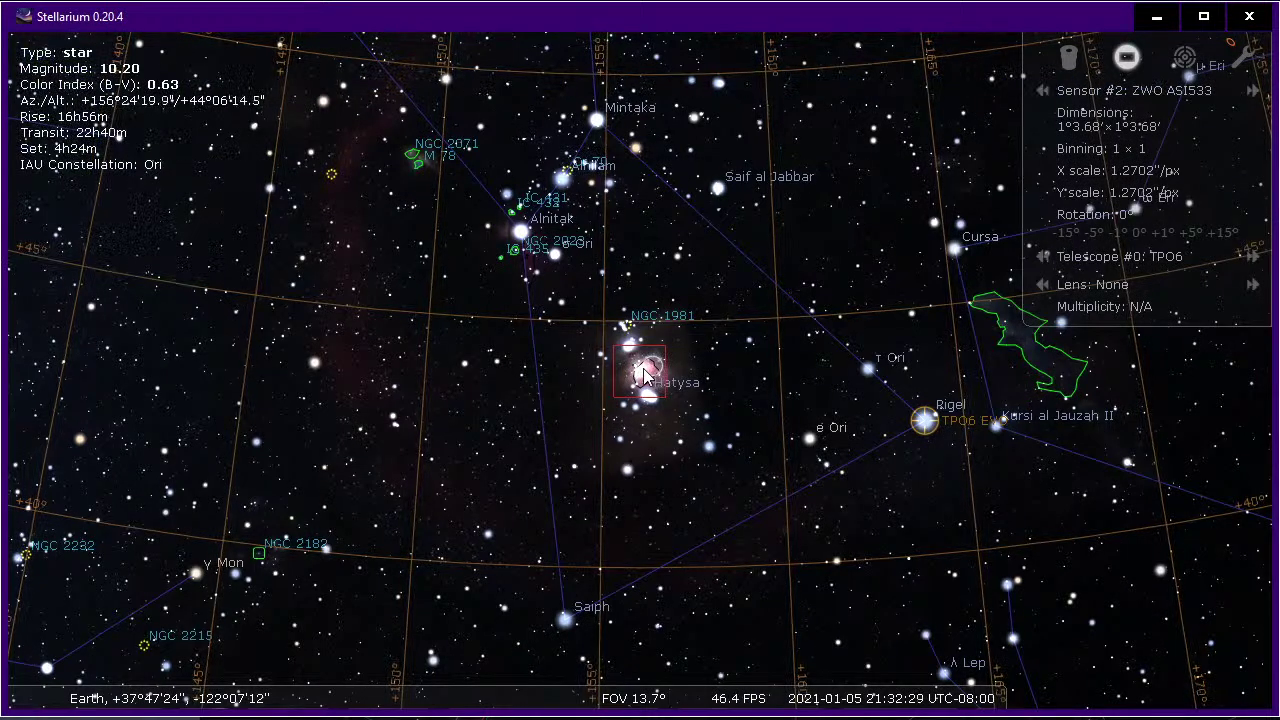
{"action": "left_click", "coordinate": [644, 369]}
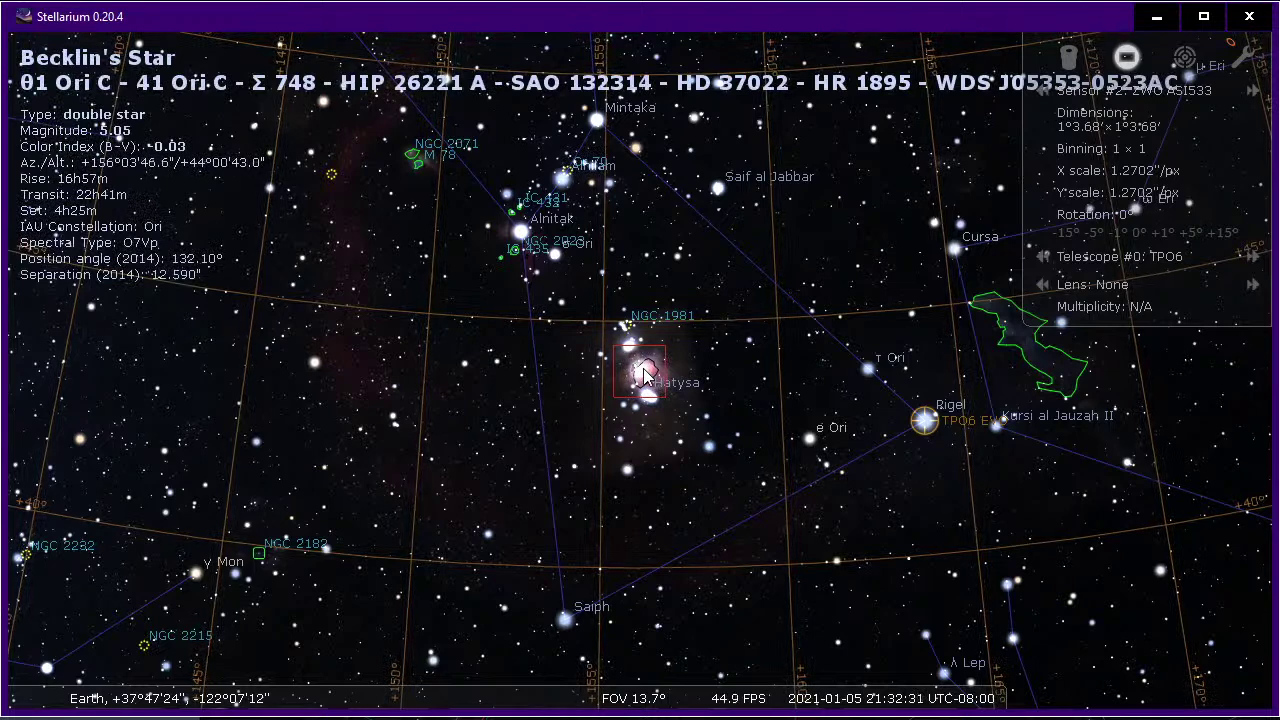
{"action": "left_click", "coordinate": [645, 387]}
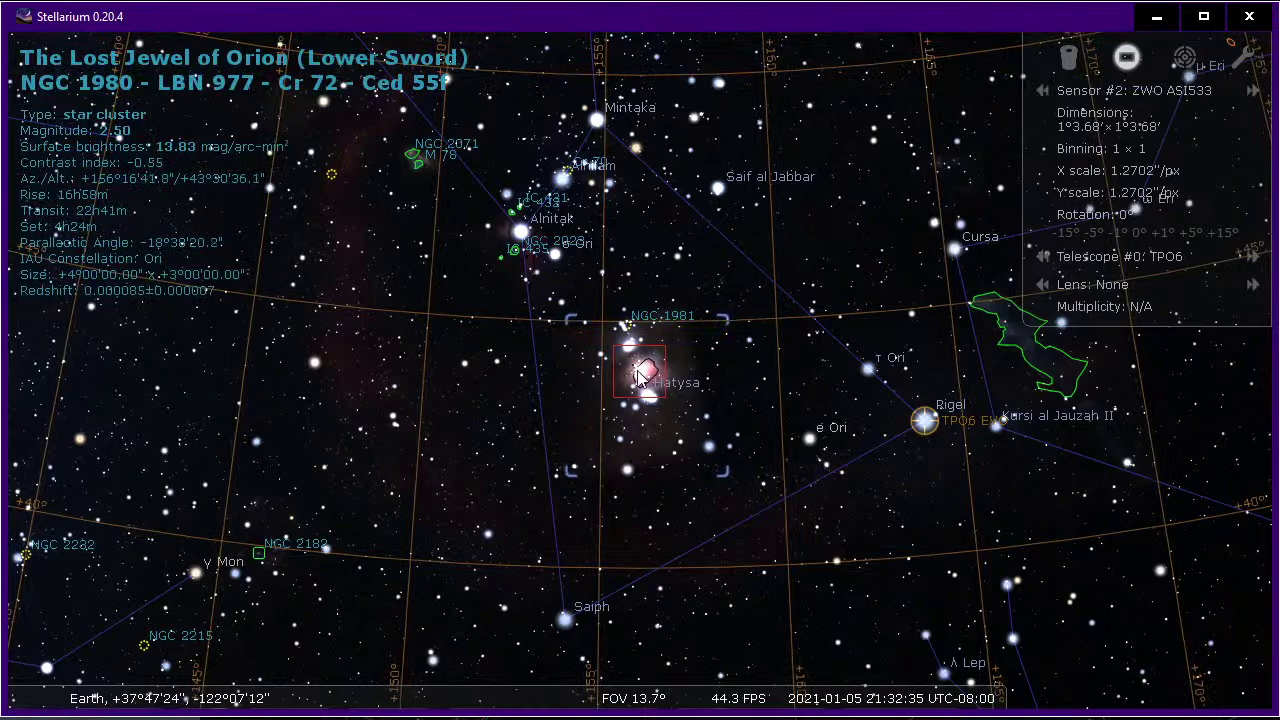
{"action": "left_click", "coordinate": [644, 375]}
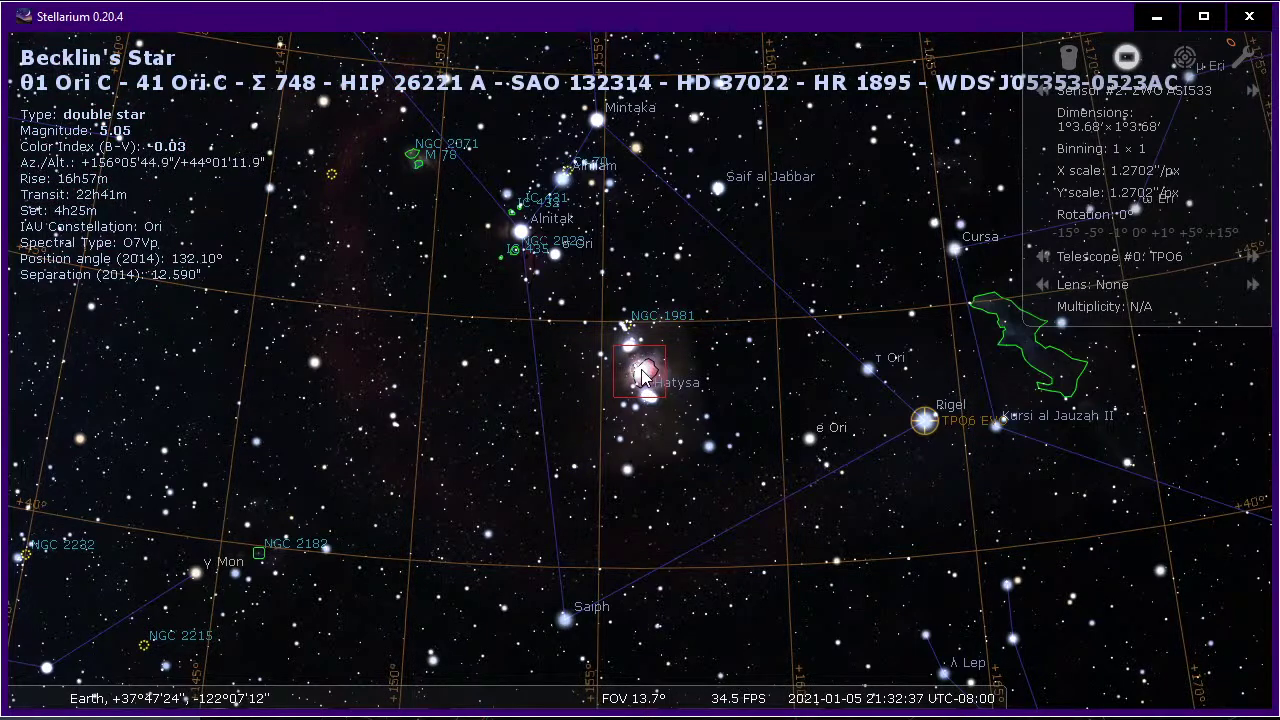
{"action": "key", "text": "alt+Tab"}
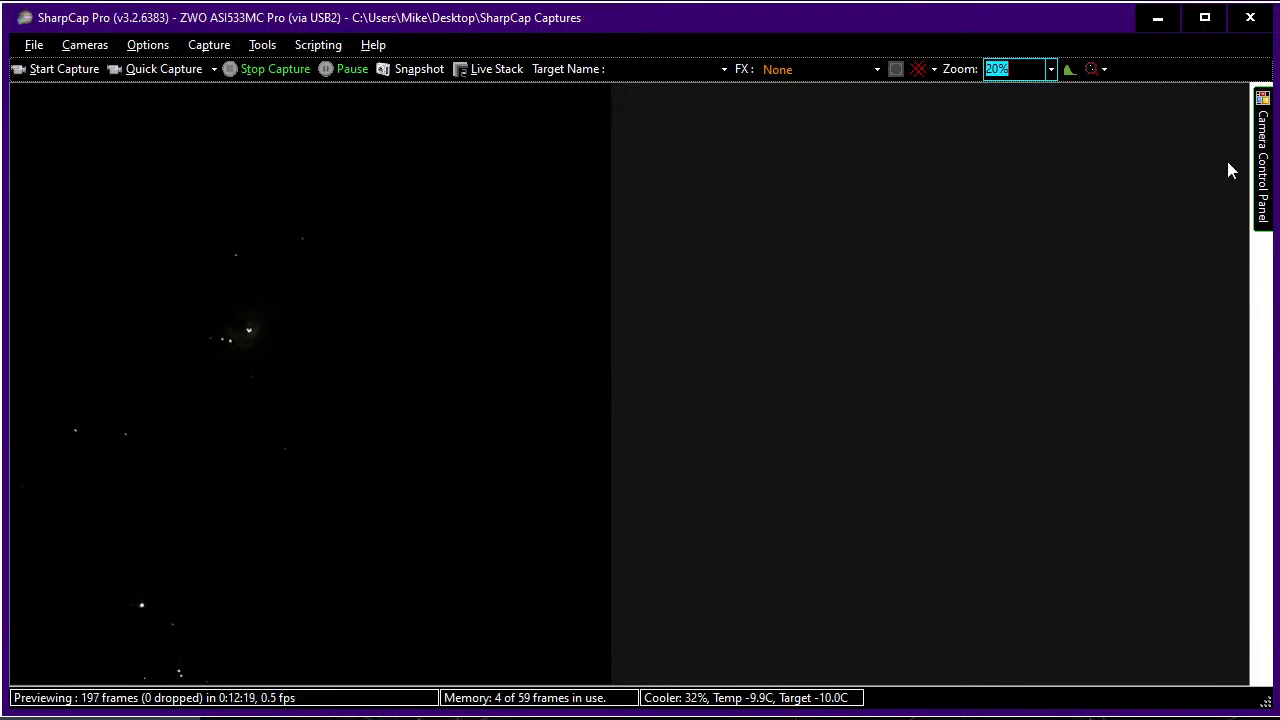
- Set the camera exposure to 2 s and clear the paused live stack to start a fresh one of the Orion Nebula
{"action": "mouse_move", "coordinate": [1262, 168]}
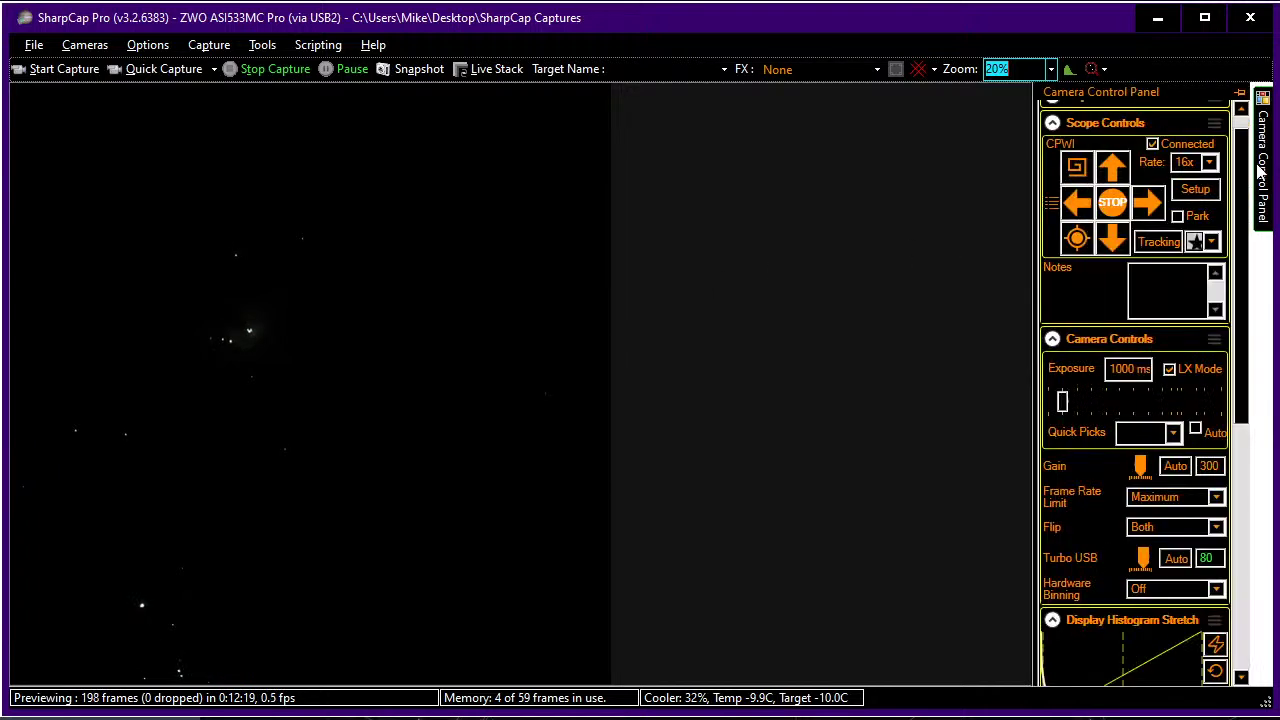
{"action": "left_click", "coordinate": [1122, 405]}
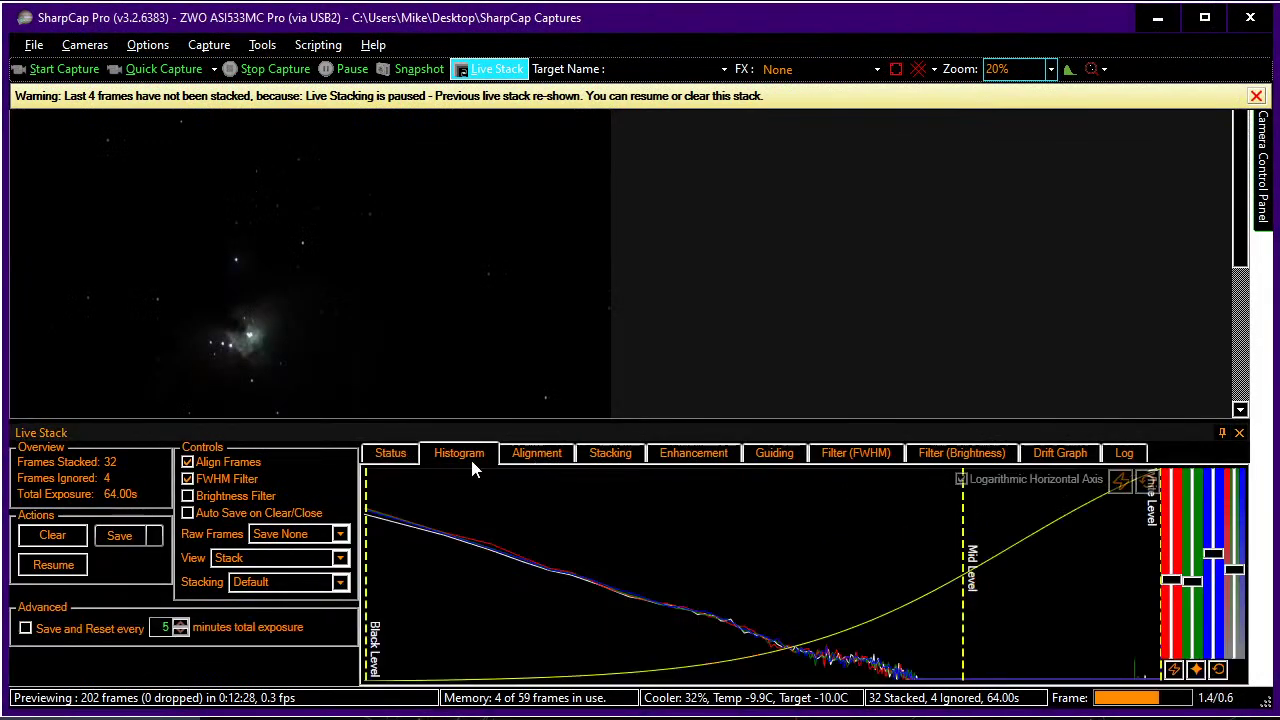
{"action": "left_click", "coordinate": [55, 536]}
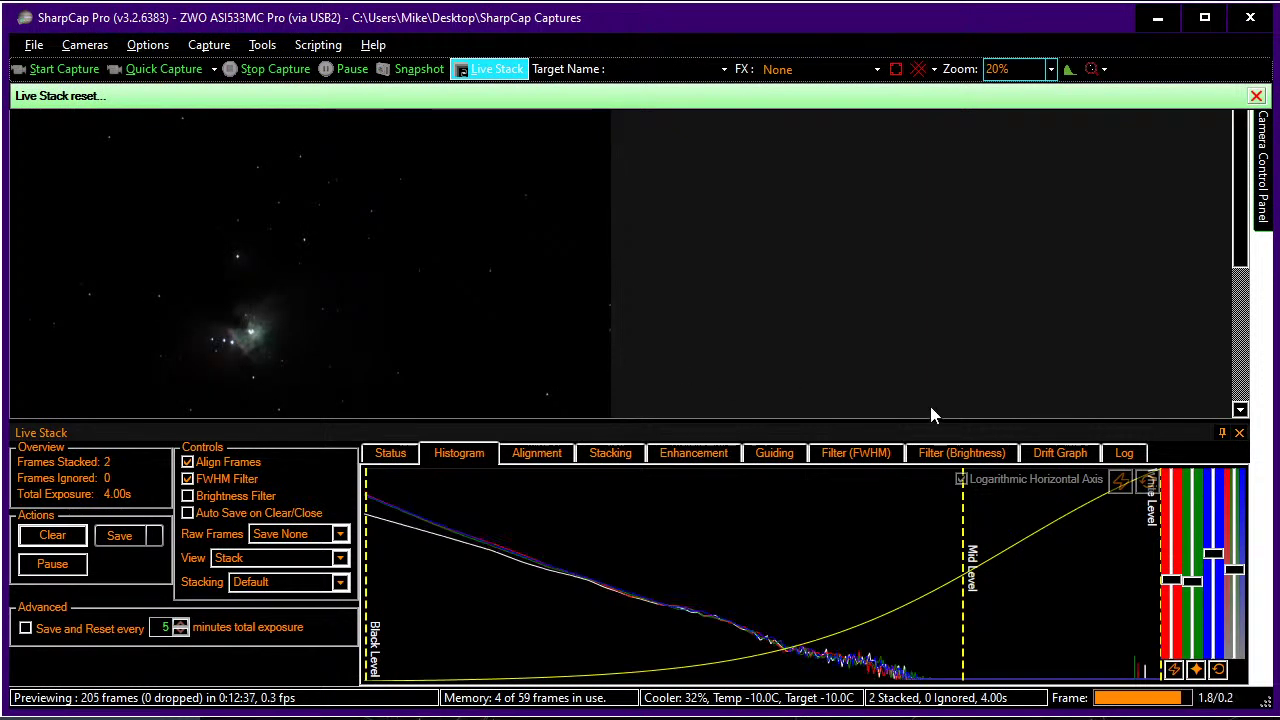
- Hide the live stacking settings and examine the Orion Nebula's core at 116% zoom while the frames accumulate
{"action": "left_click", "coordinate": [1222, 432]}
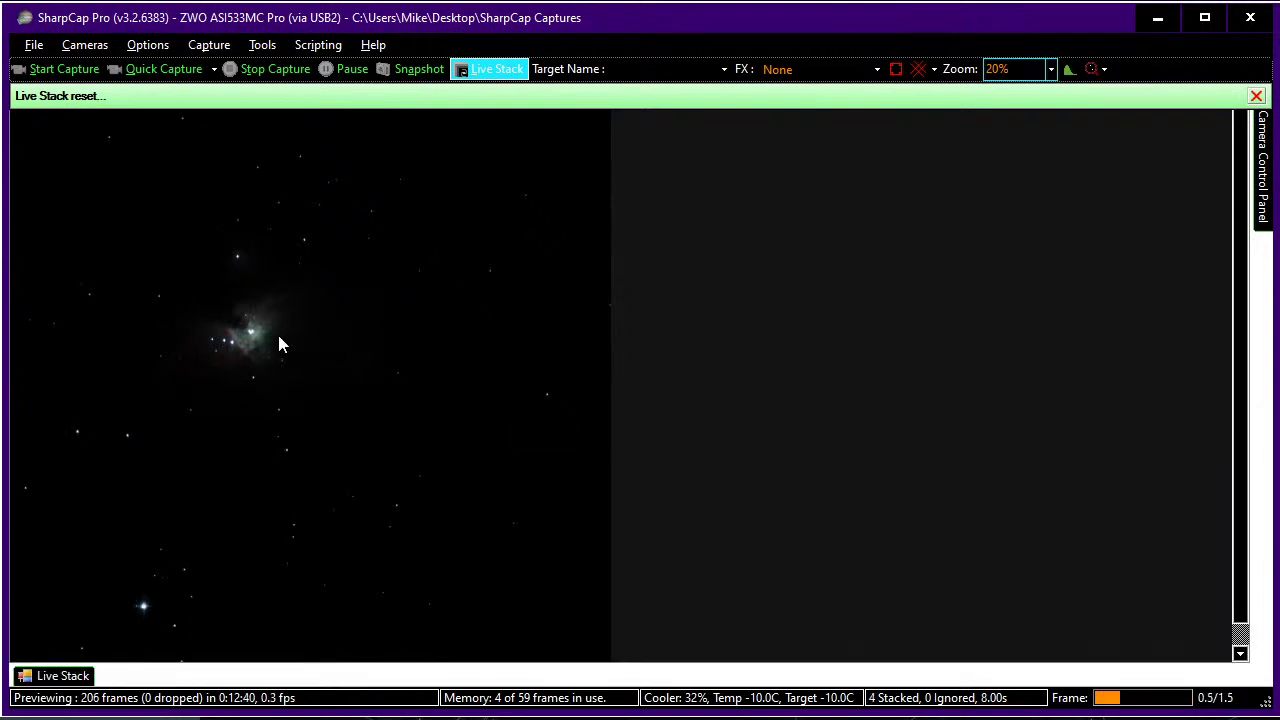
{"action": "scroll", "coordinate": [277, 333], "scroll_direction": "up", "scroll_amount": 3}
{"action": "scroll", "coordinate": [334, 337], "scroll_direction": "up", "scroll_amount": 5}
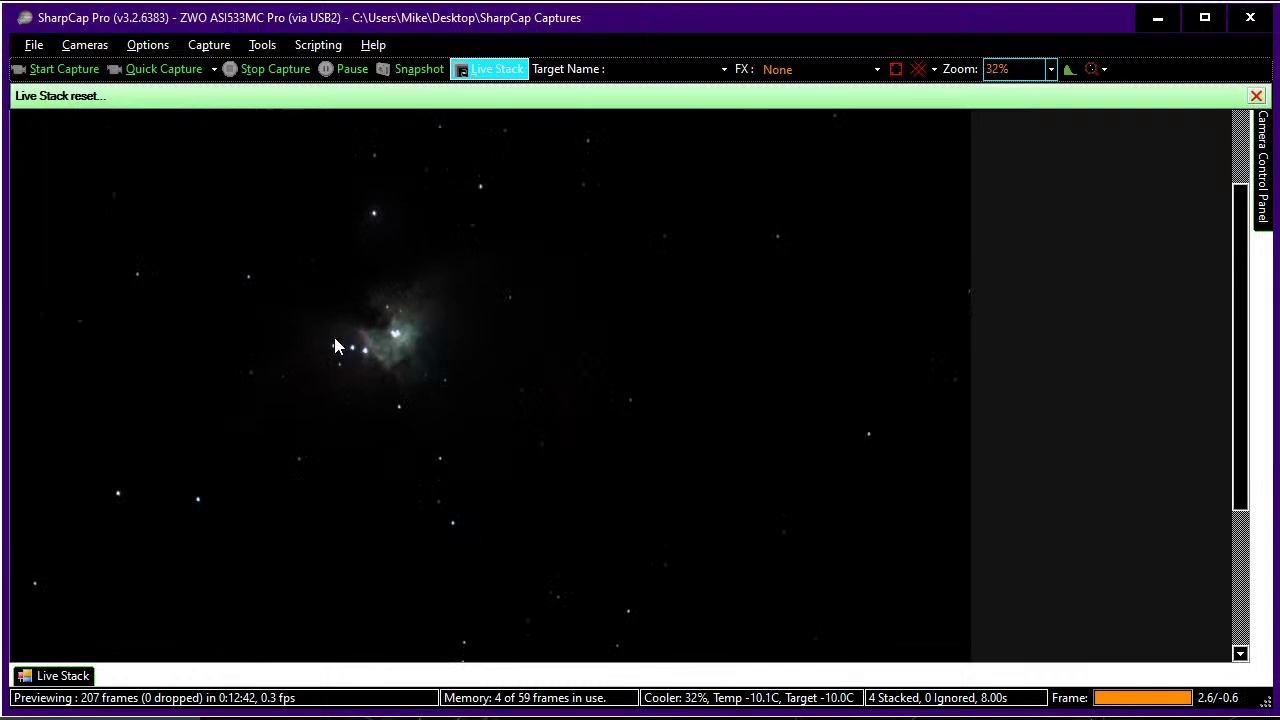
{"action": "scroll", "coordinate": [510, 346], "scroll_direction": "up", "scroll_amount": 5}
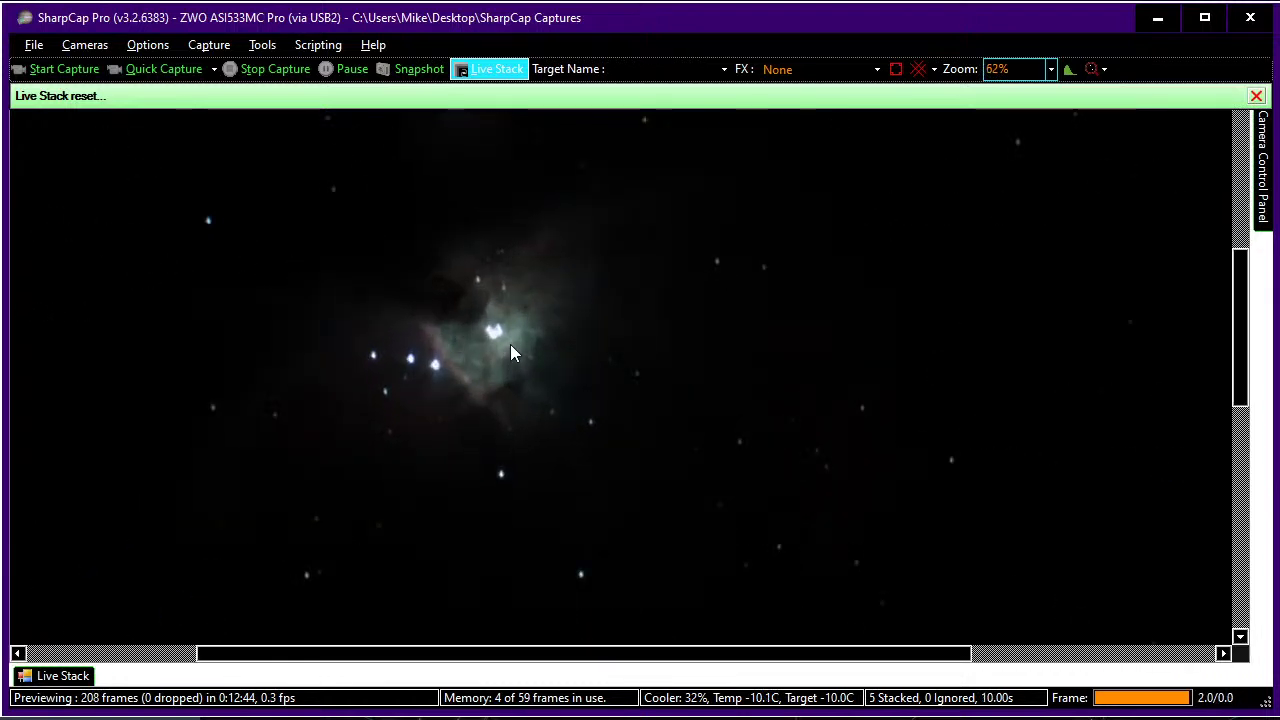
{"action": "scroll", "coordinate": [512, 352], "scroll_direction": "up", "scroll_amount": 2}
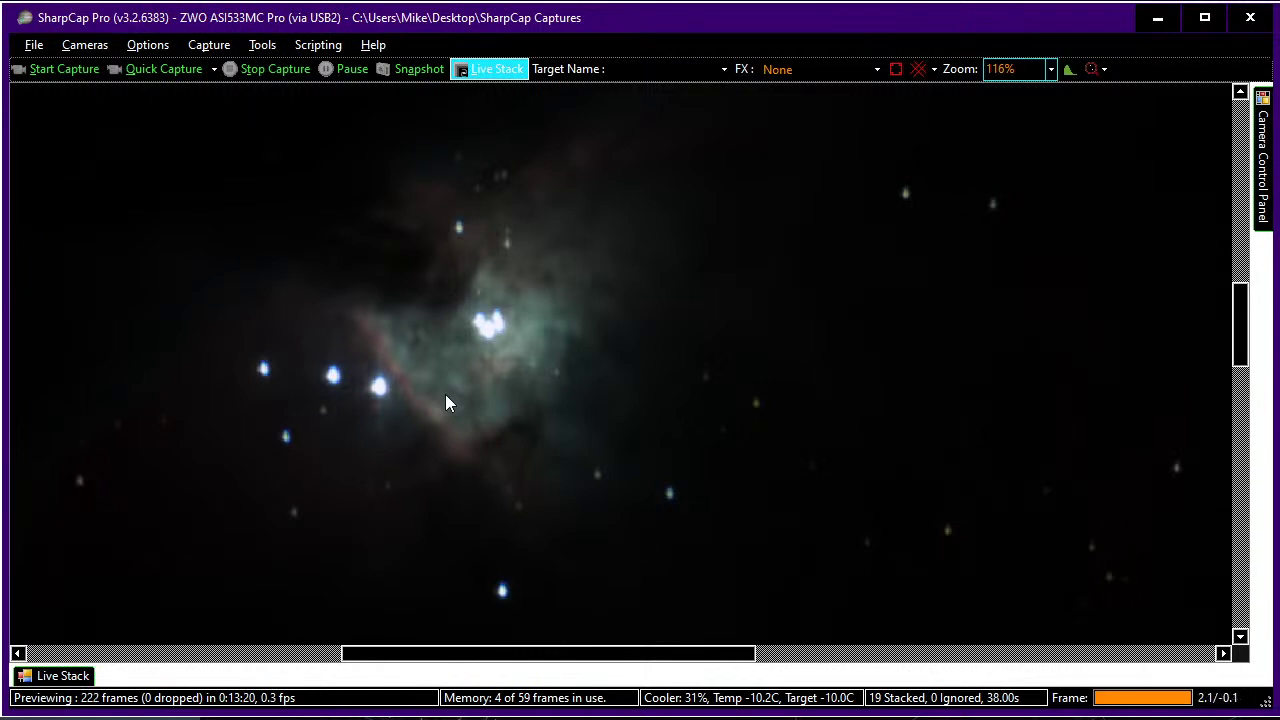
- Switch to the My Setup_s.jpg photo in Photos to look at the telescope setup, and return to SharpCap
{"action": "key", "text": "alt+Tab"}
{"action": "key", "text": "alt+Tab"}
{"action": "key", "text": "alt+Tab"}
{"action": "key", "text": "alt+Tab"}
{"action": "key", "text": "alt+Tab"}
{"action": "key", "text": "alt+Tab"}
{"action": "key", "text": "alt+Tab"}
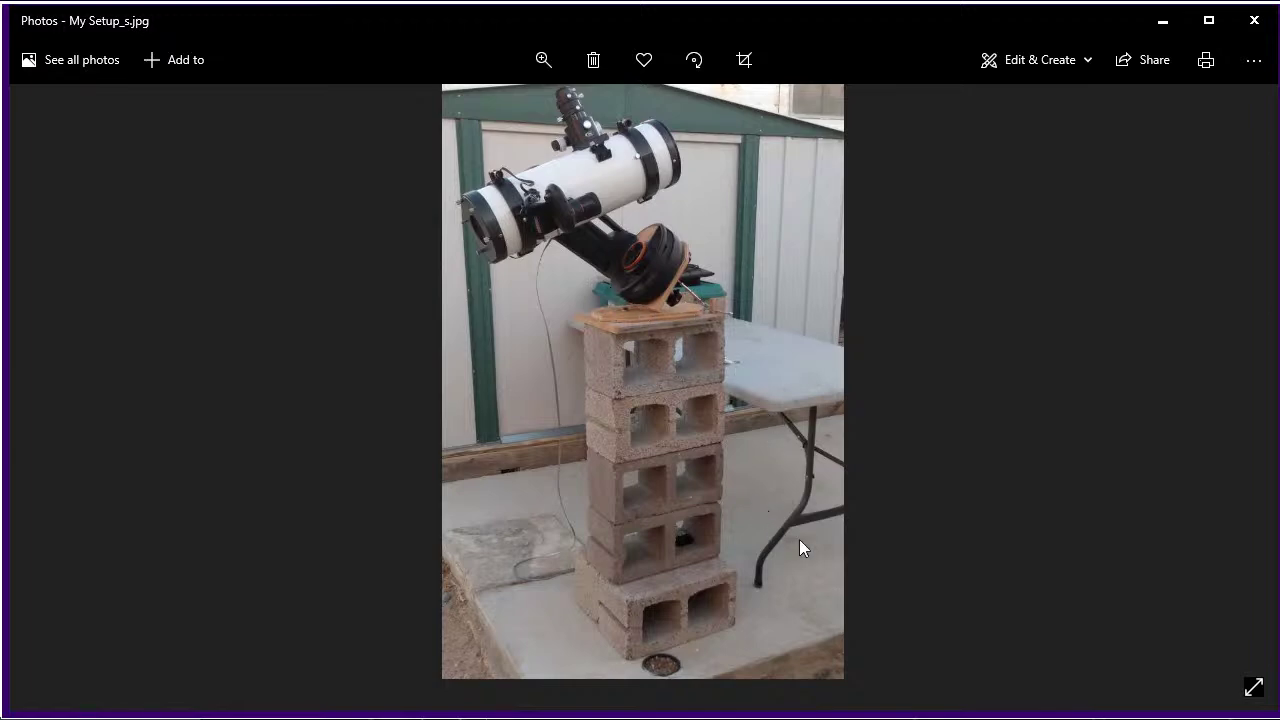
{"action": "key", "text": "alt+Tab"}
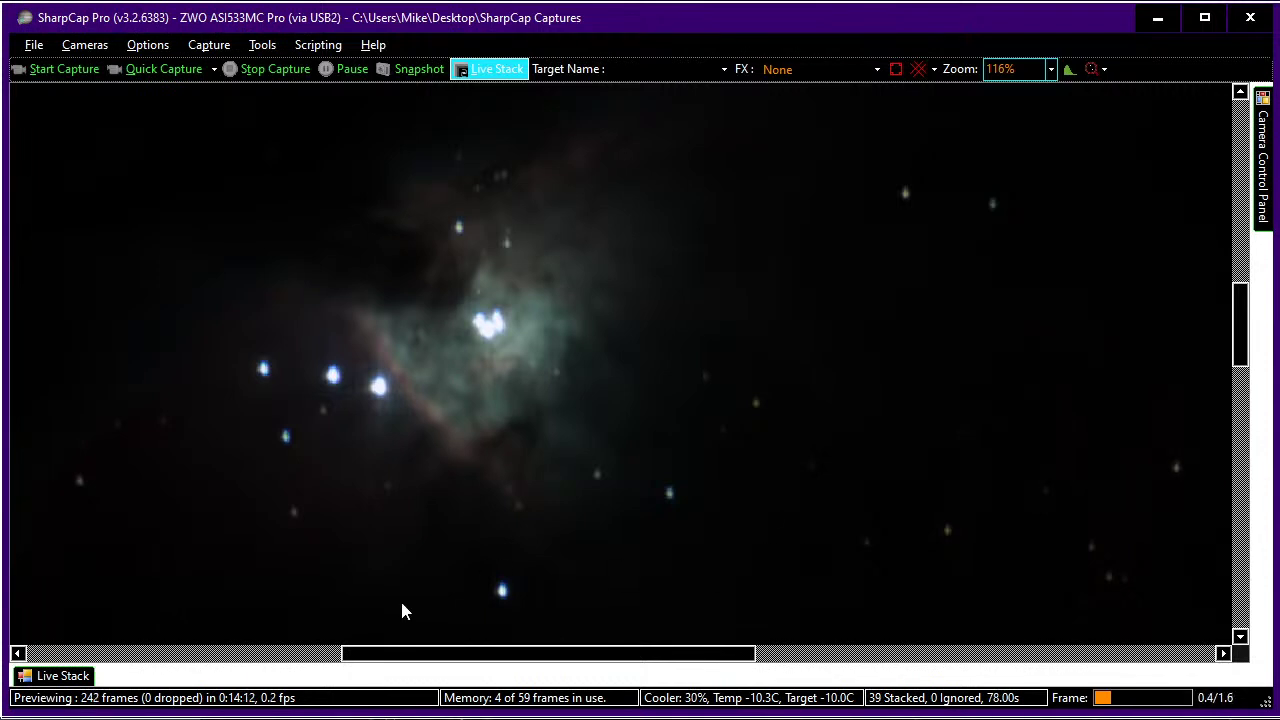
- Raise the black level of the live stack histogram to darken the background around the nebula
{"action": "left_click", "coordinate": [87, 674]}
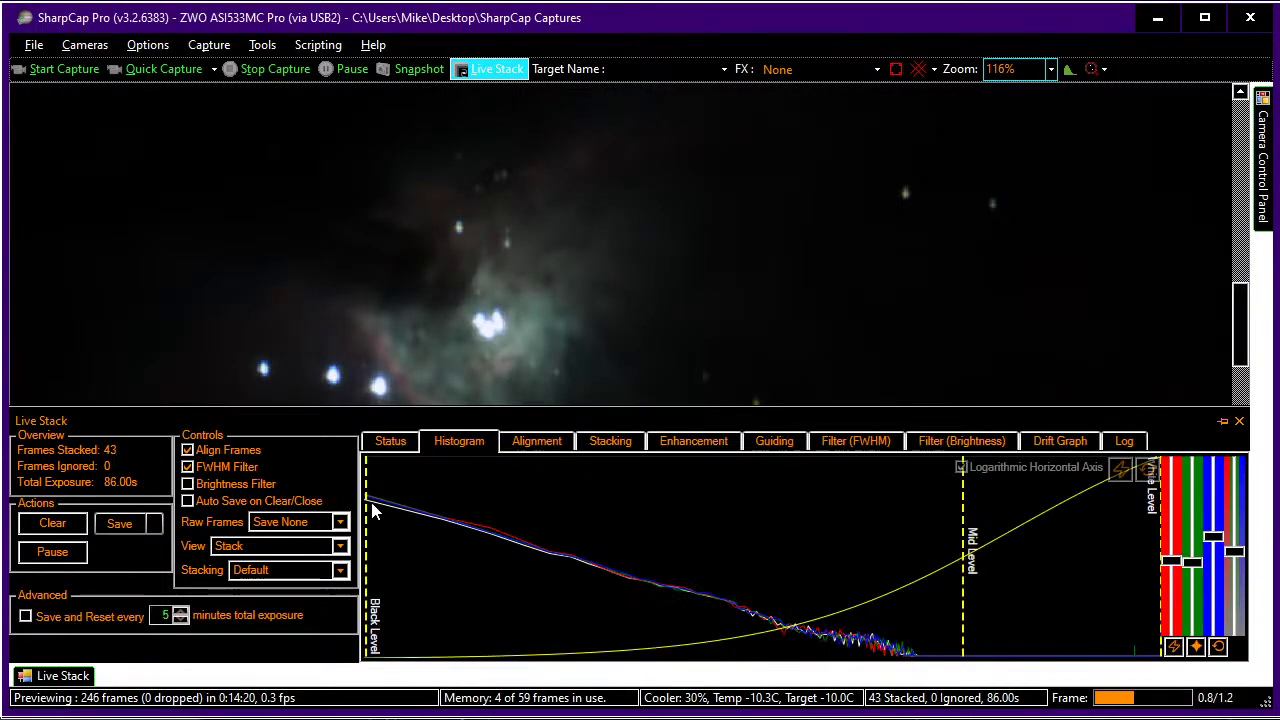
{"action": "left_click_drag", "start_coordinate": [367, 512], "coordinate": [438, 517]}
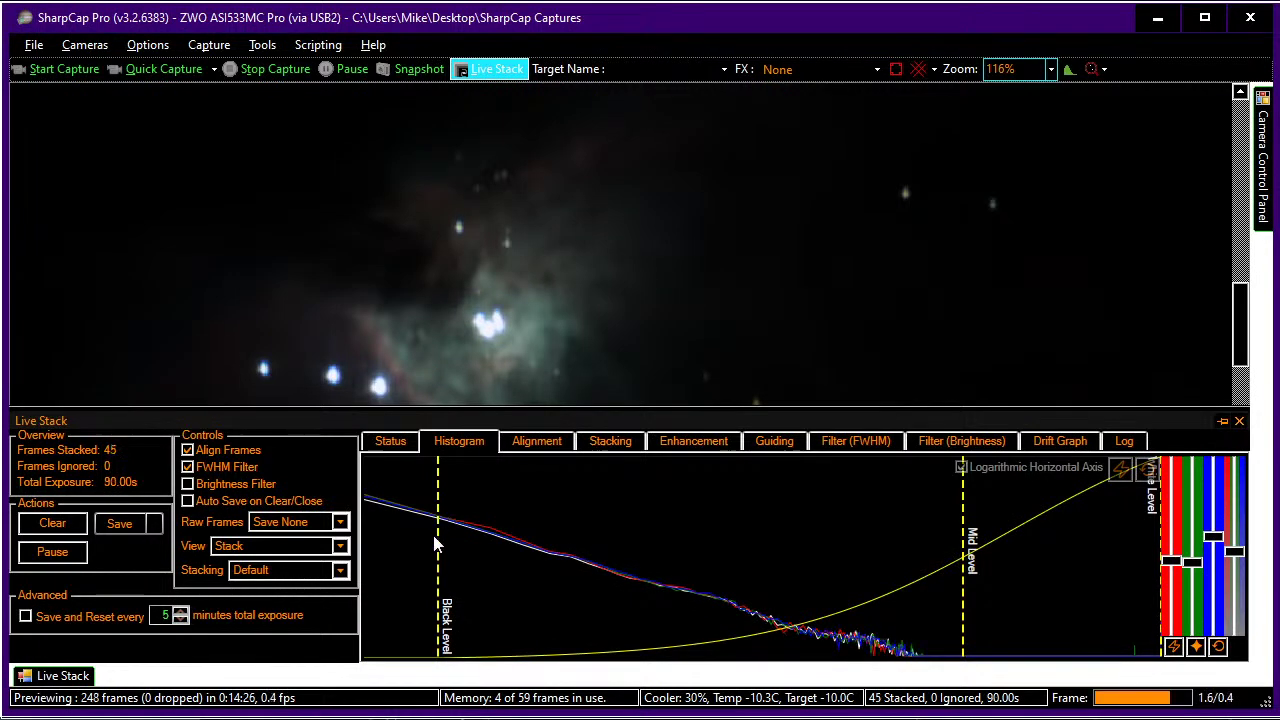
{"action": "left_click_drag", "start_coordinate": [438, 533], "coordinate": [668, 537]}
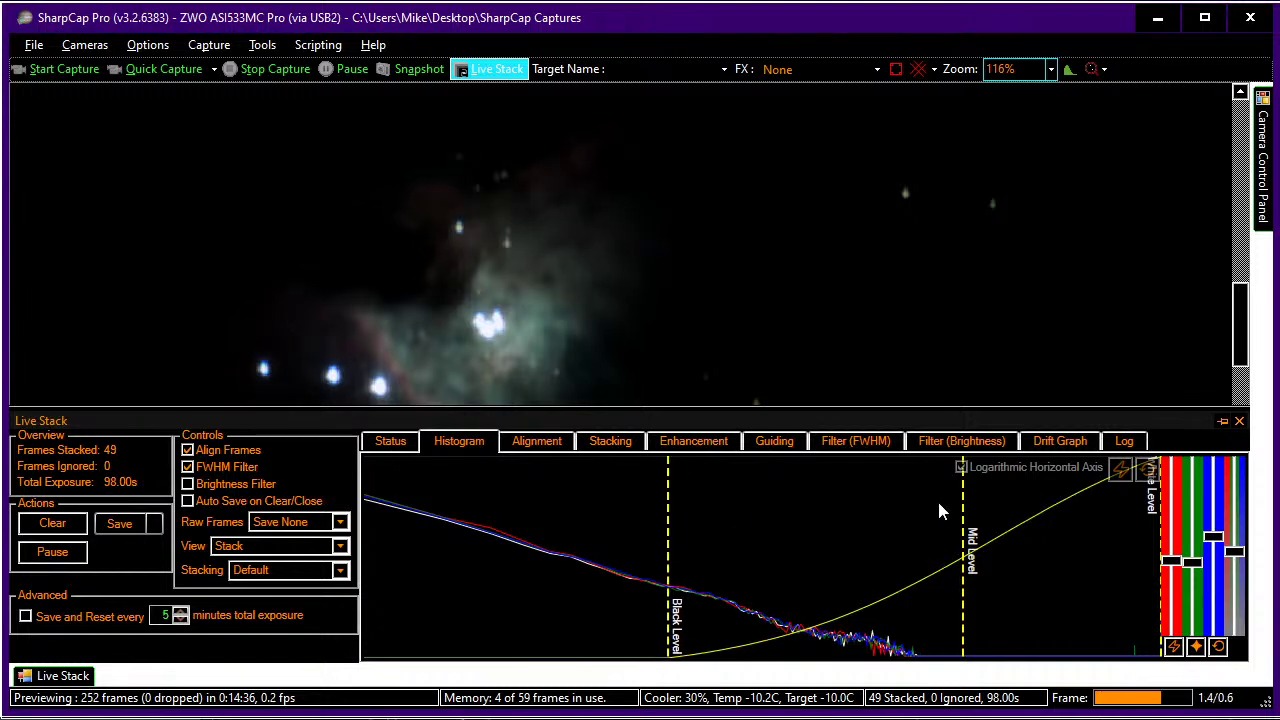
- Push the live stack histogram's mid level close to the white level, and return the black level to its minimum
{"action": "left_click_drag", "start_coordinate": [963, 508], "coordinate": [1078, 498]}
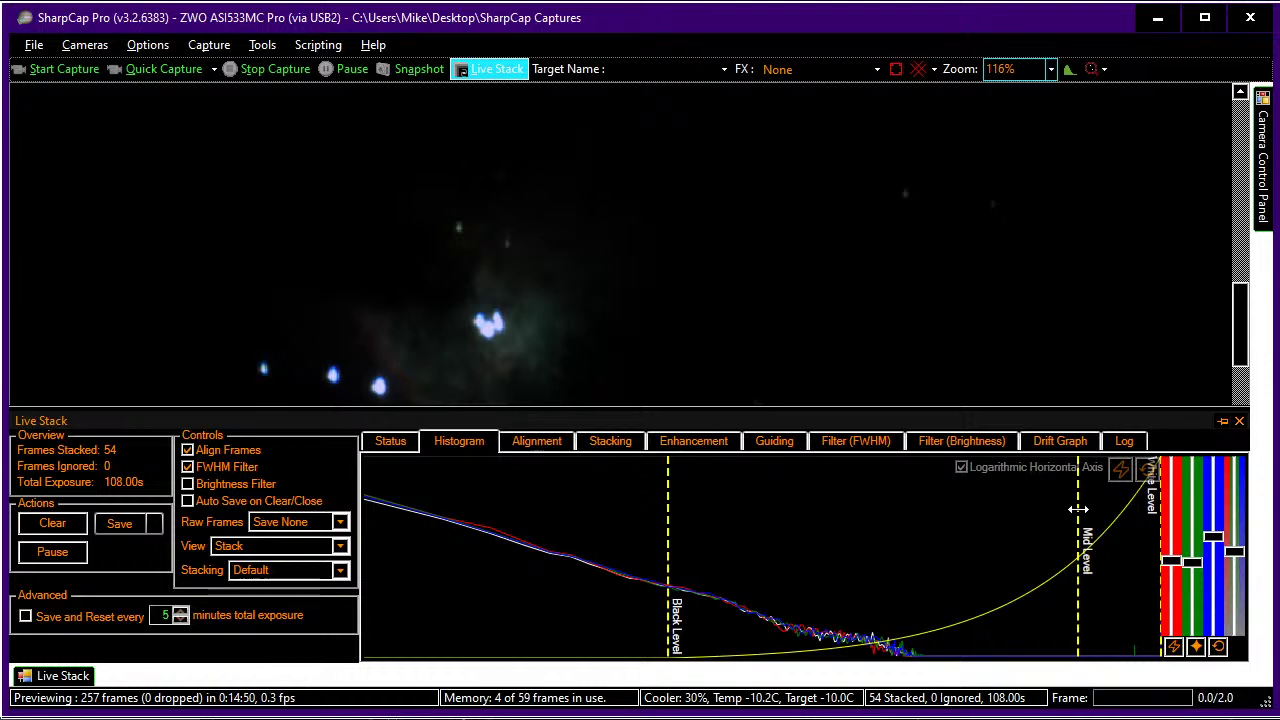
{"action": "left_click_drag", "start_coordinate": [1078, 510], "coordinate": [1098, 510]}
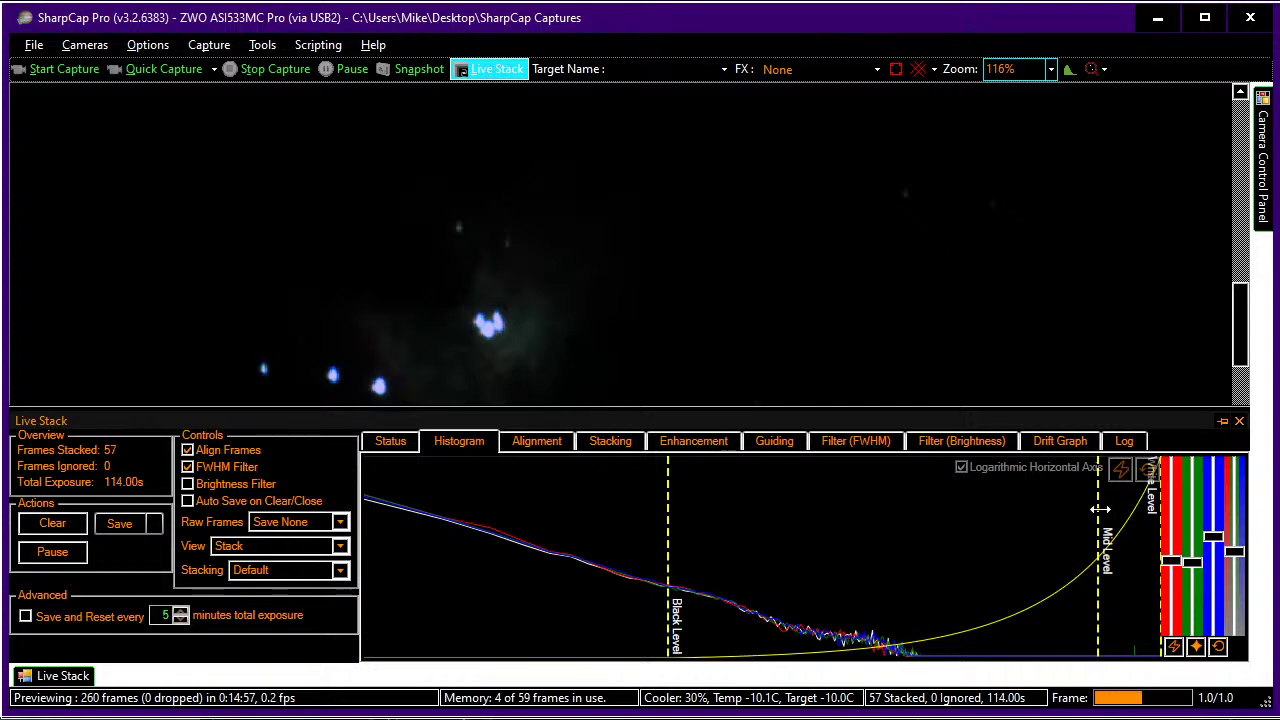
{"action": "left_click_drag", "start_coordinate": [1100, 508], "coordinate": [1120, 510]}
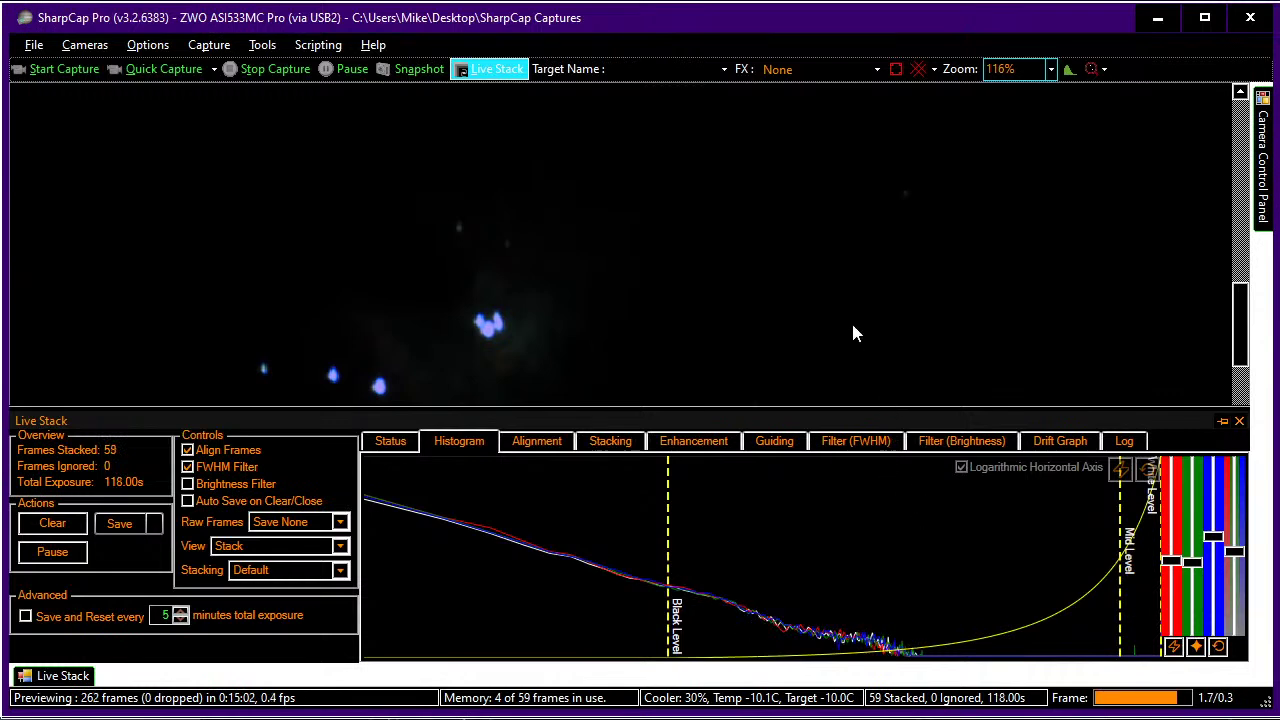
{"action": "left_click_drag", "start_coordinate": [668, 502], "coordinate": [361, 500]}
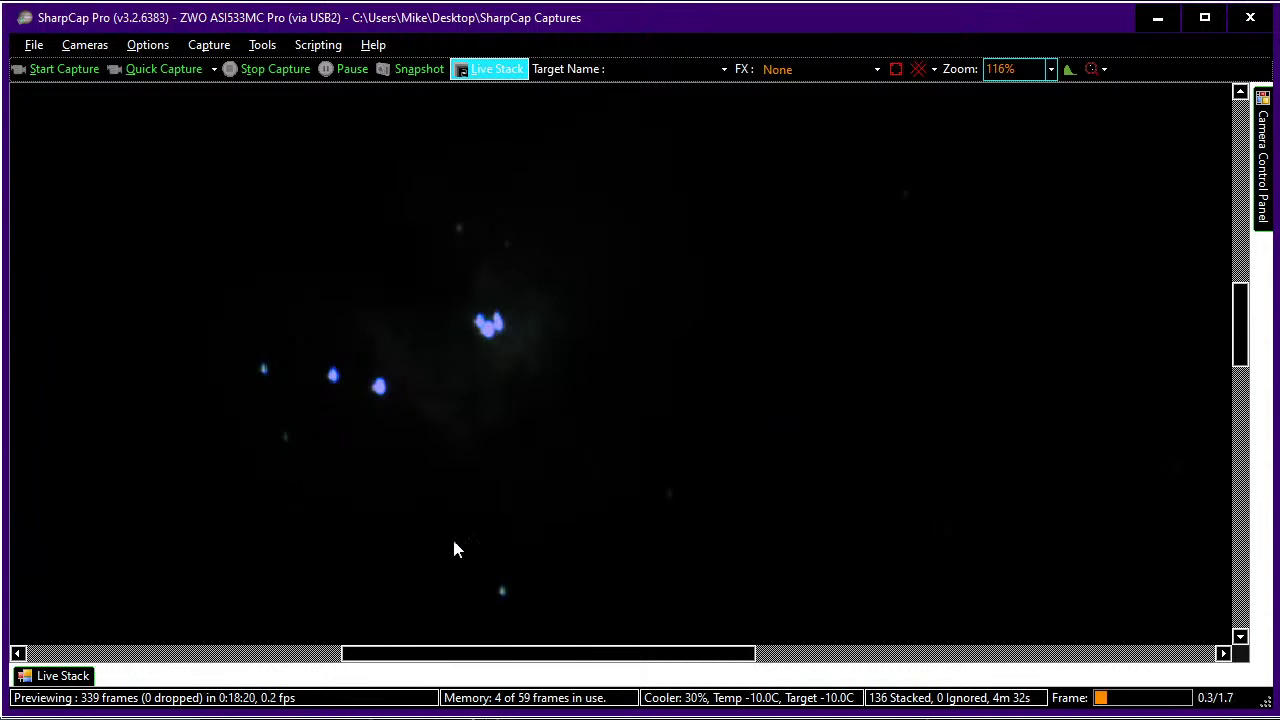
- Lower the live stack histogram's mid level moderately to bring back the faint nebulosity around the Trapezium
{"action": "left_click", "coordinate": [78, 676]}
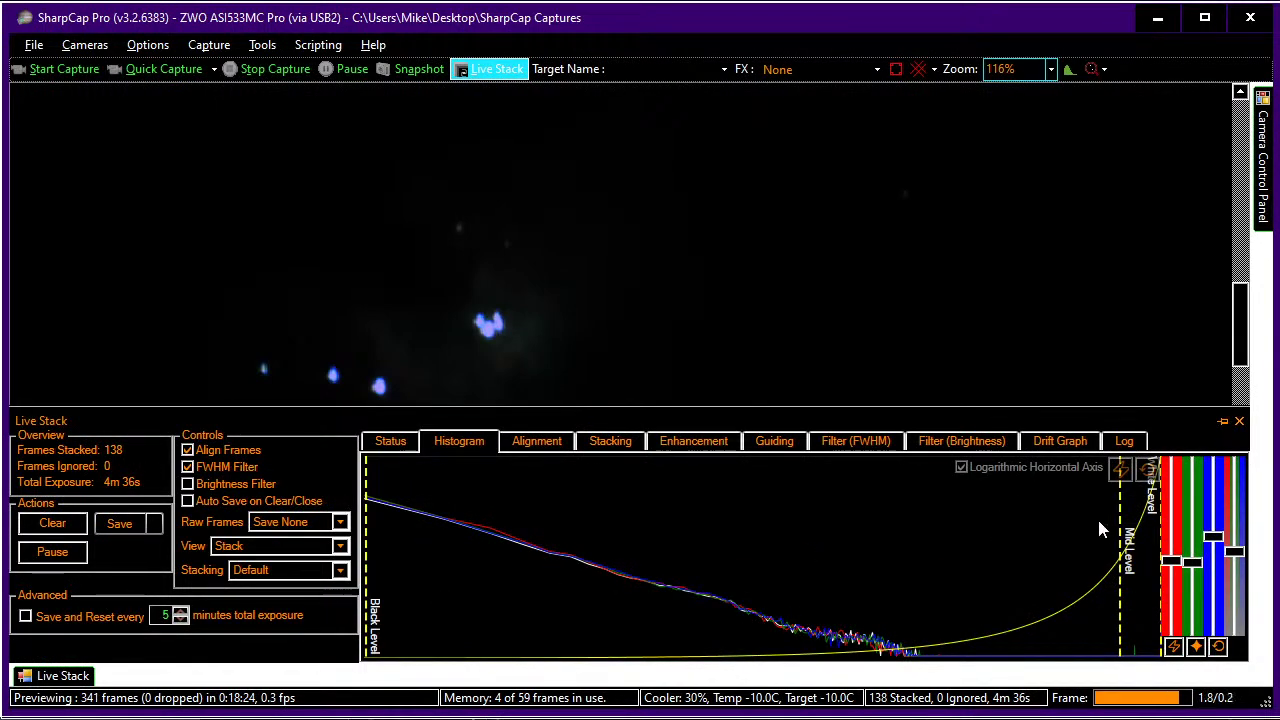
{"action": "left_click_drag", "start_coordinate": [1118, 520], "coordinate": [1058, 525]}
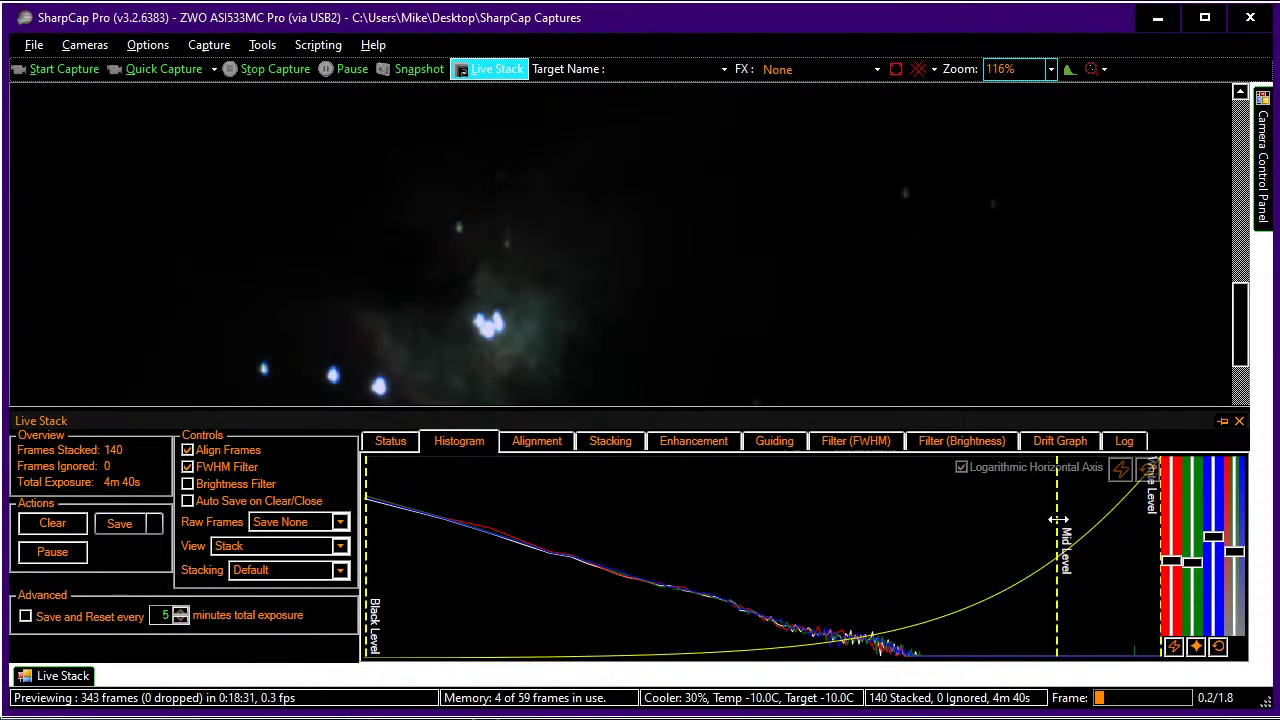
{"action": "left_click_drag", "start_coordinate": [1058, 522], "coordinate": [1072, 521]}
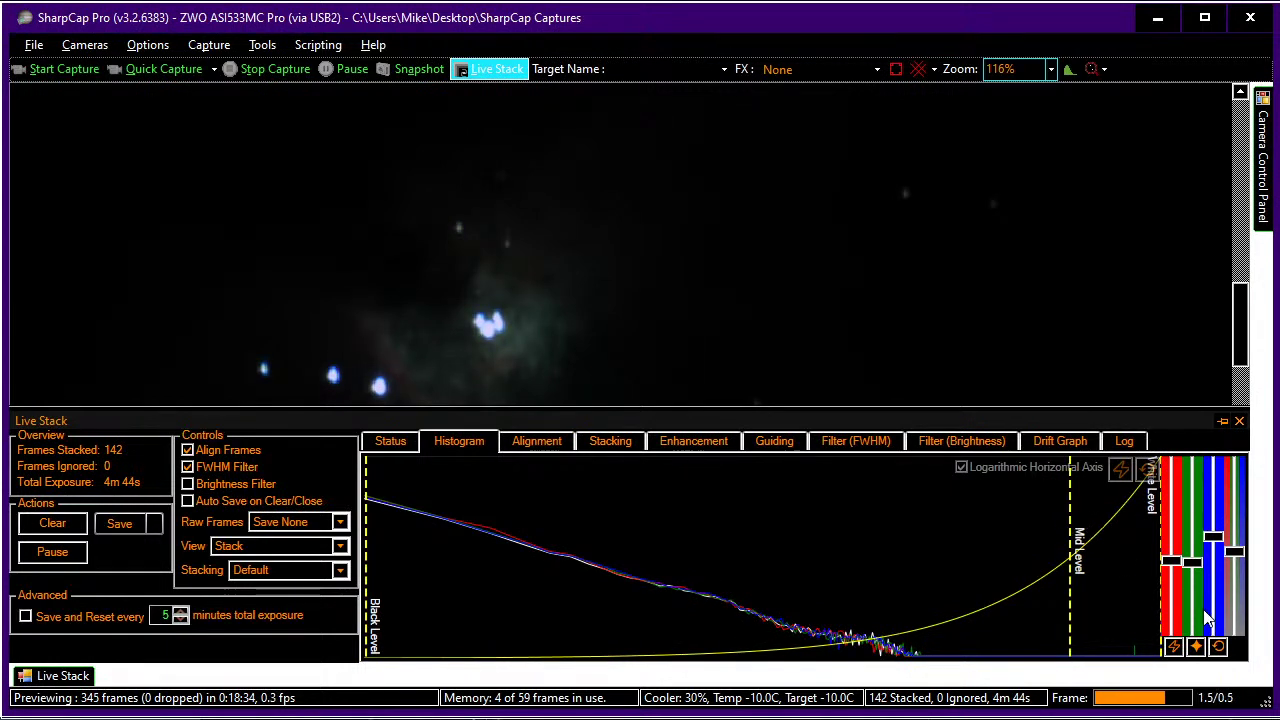
- Try the live stack's colour saturation at its minimum, and bring it back to around 1.3
{"action": "mouse_move", "coordinate": [1233, 560]}
{"action": "left_click_drag", "start_coordinate": [1234, 552], "coordinate": [1245, 665]}
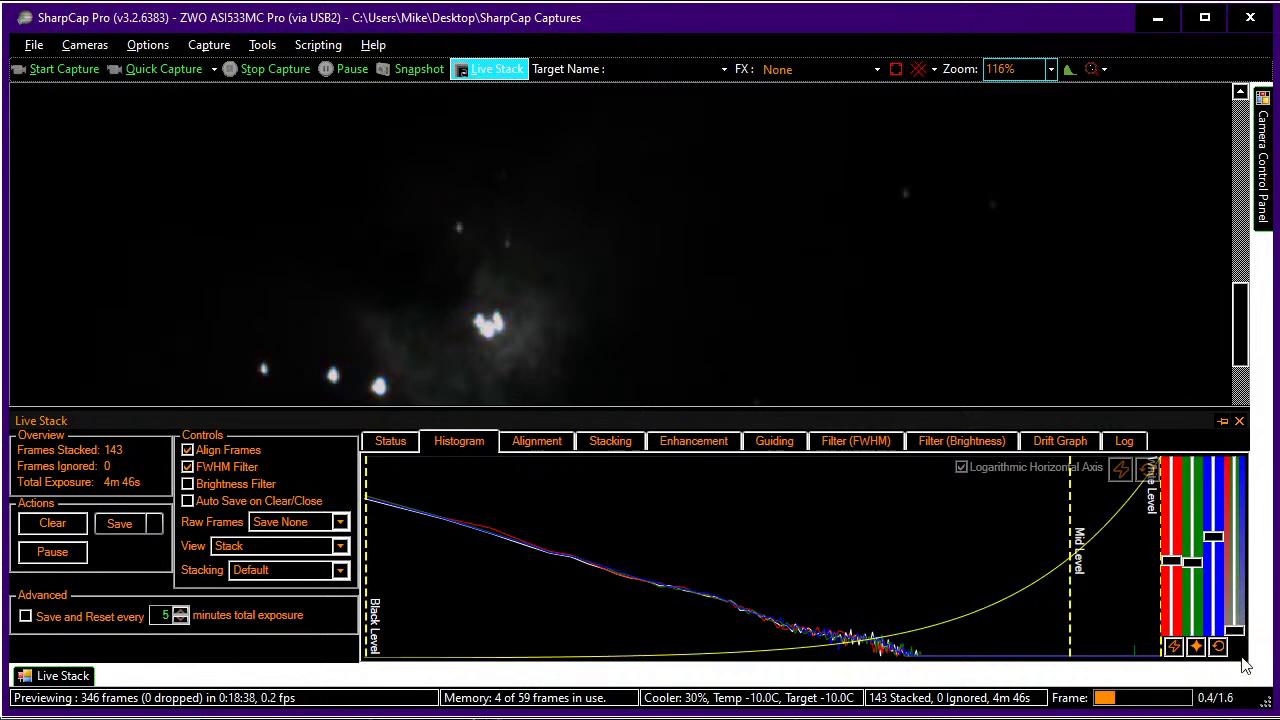
{"action": "left_click", "coordinate": [1236, 557]}
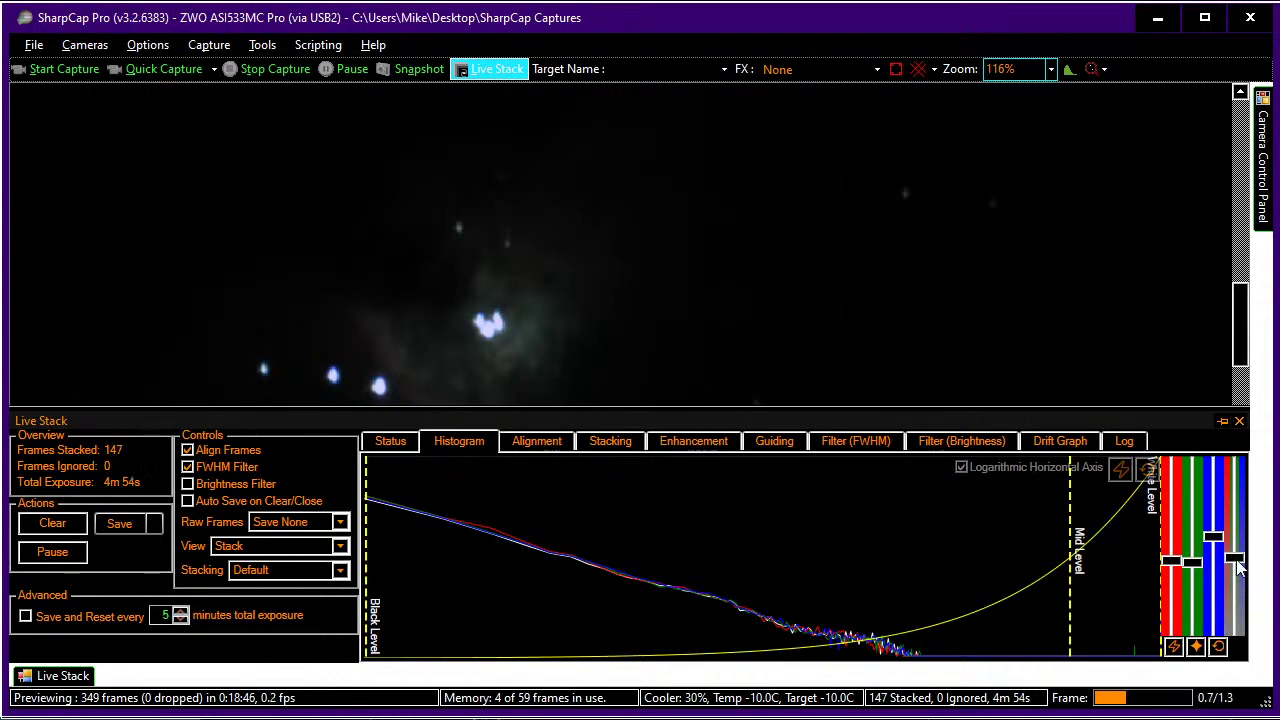
{"action": "mouse_move", "coordinate": [1233, 566]}
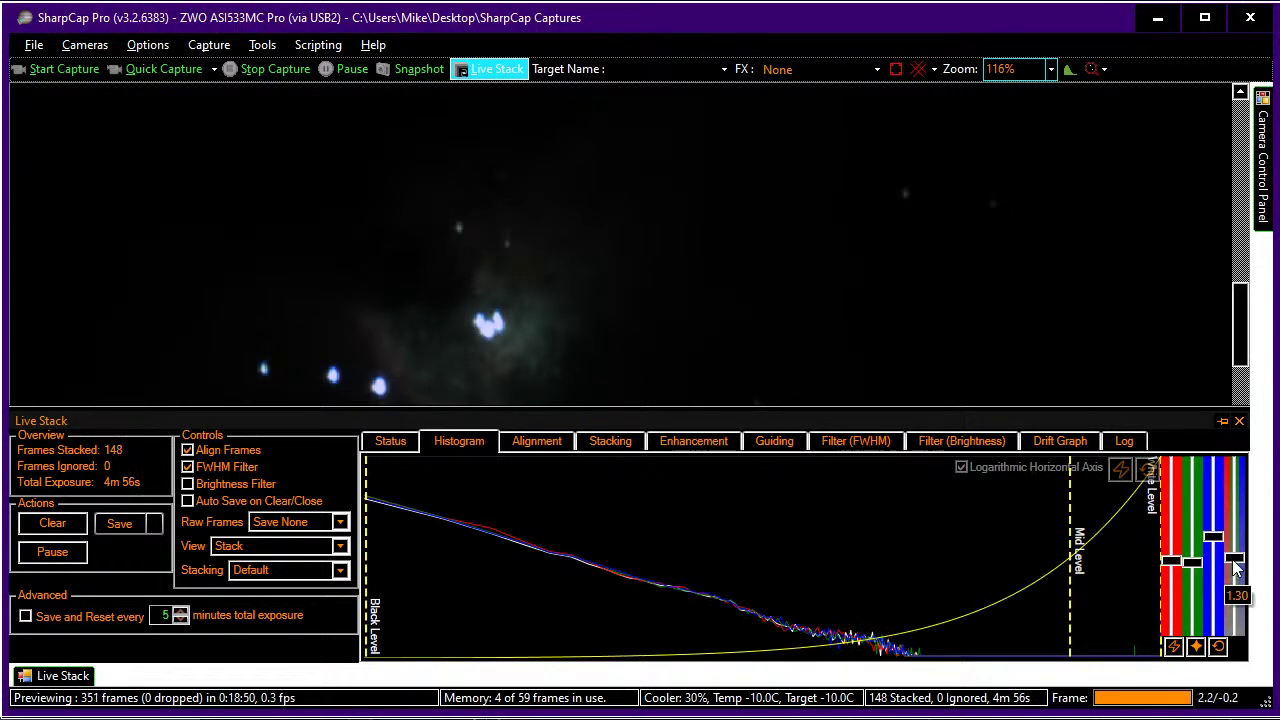
{"action": "left_click_drag", "start_coordinate": [1233, 566], "coordinate": [1233, 560]}
{"action": "mouse_move", "coordinate": [1233, 560]}
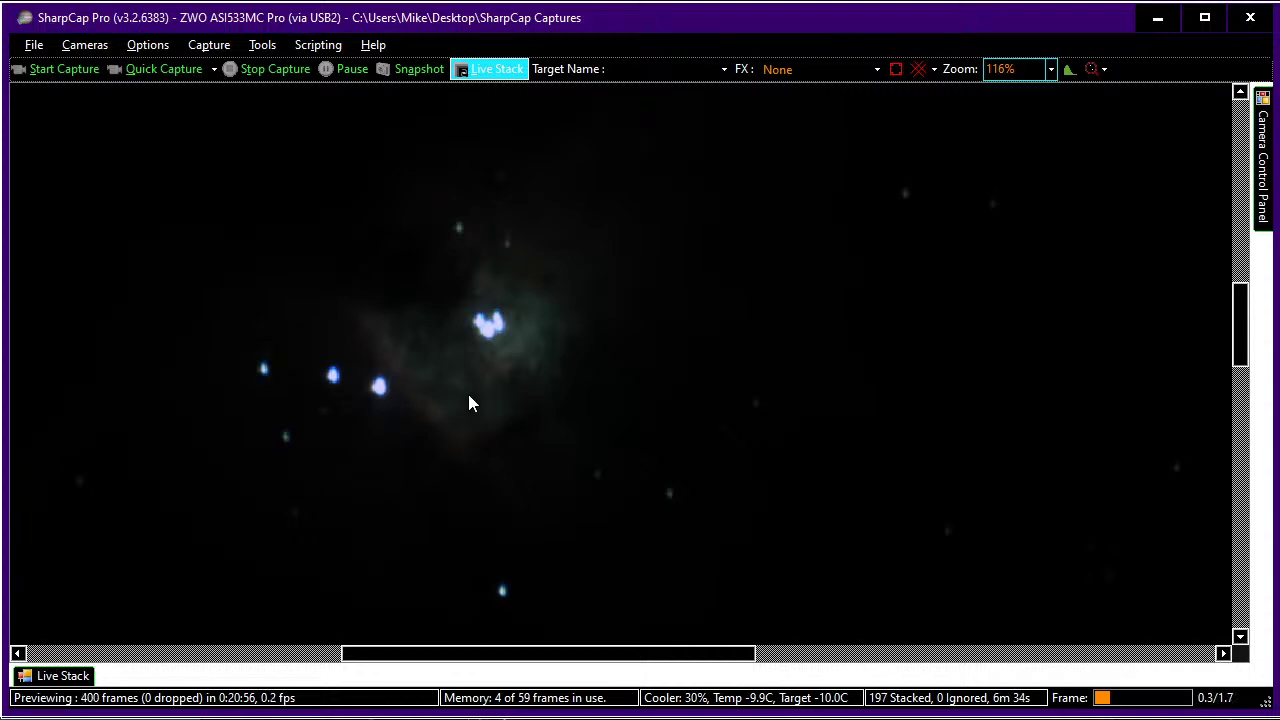
- Reduce the preview zoom to 29% and look over the wider star field around the Orion Nebula
{"action": "scroll", "coordinate": [469, 397], "scroll_direction": "down", "scroll_amount": 2}
{"action": "scroll", "coordinate": [468, 400], "scroll_direction": "down", "scroll_amount": 4}
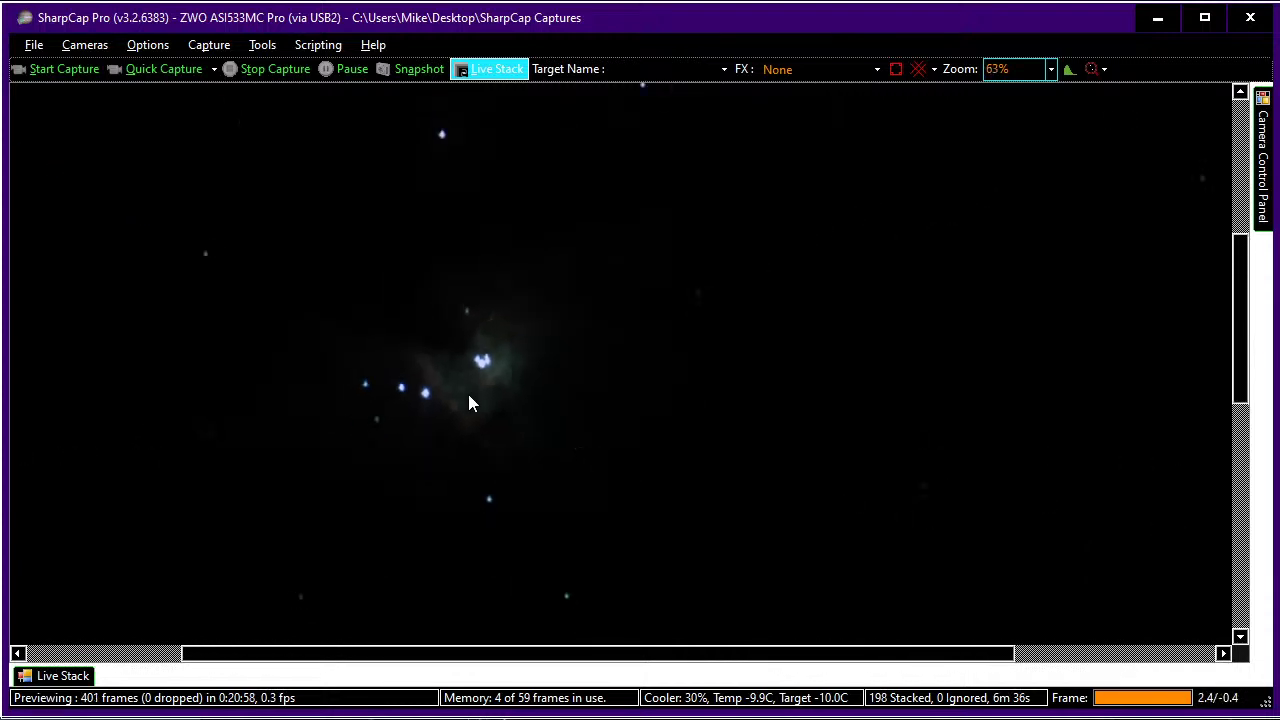
{"action": "scroll", "coordinate": [469, 401], "scroll_direction": "down", "scroll_amount": 1}
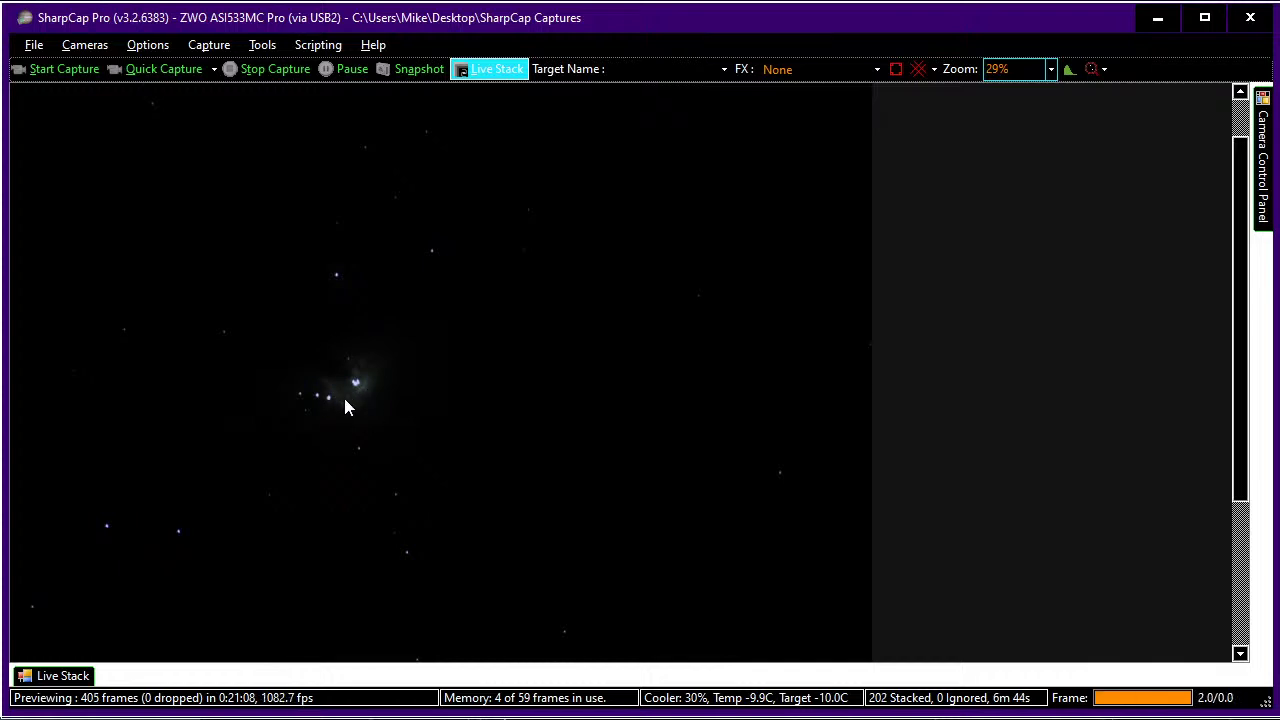
{"action": "key", "text": "alt+Tab"}
{"action": "key", "text": "Escape"}
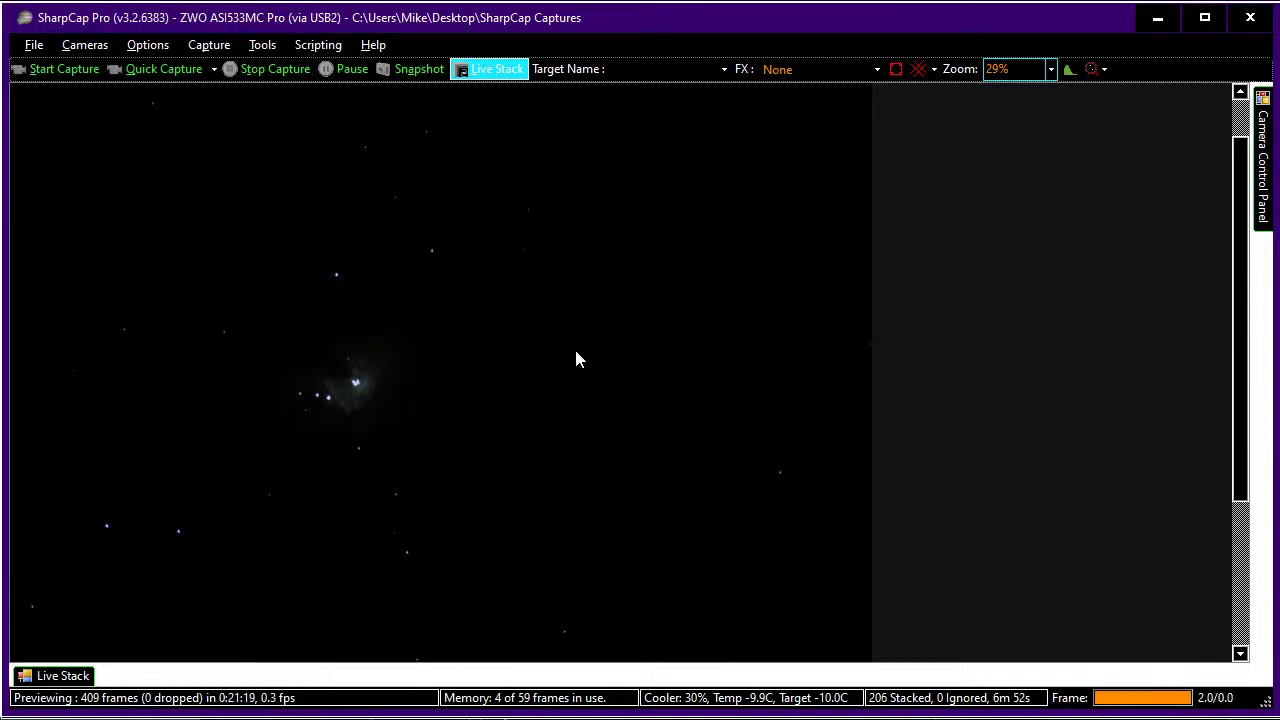
{"action": "key", "text": "alt+Tab"}
{"action": "key", "text": "alt+Tab"}
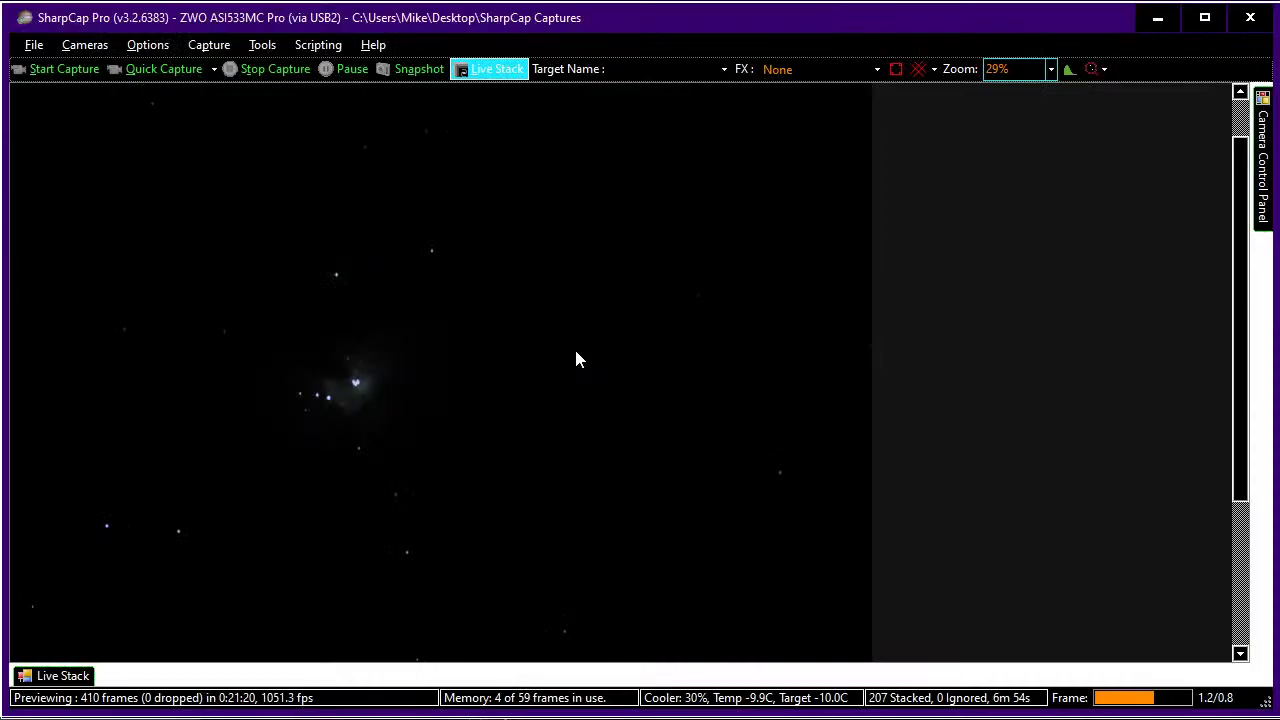
- Close SharpCap 3.2, switch to the newly started SharpCap 3.3, and acknowledge its beta version notice
{"action": "left_click", "coordinate": [1248, 20]}
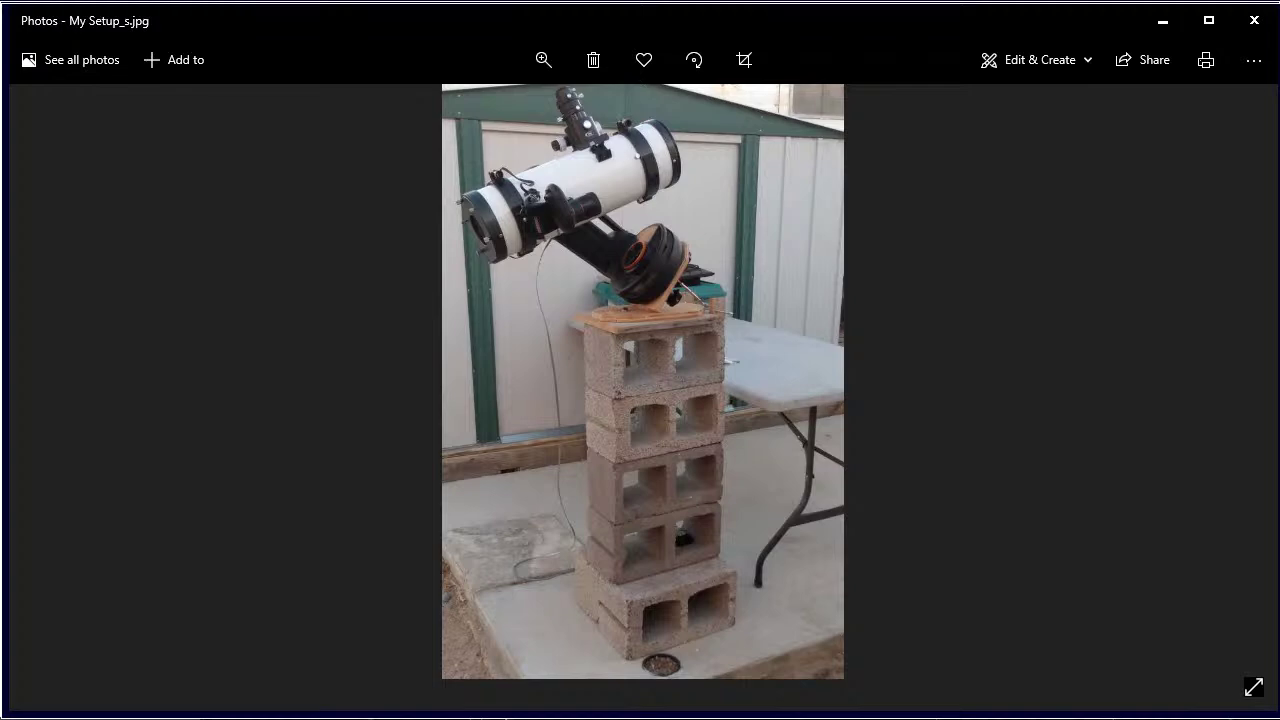
{"action": "key", "text": "alt+Tab"}
{"action": "key", "text": "alt+Tab"}
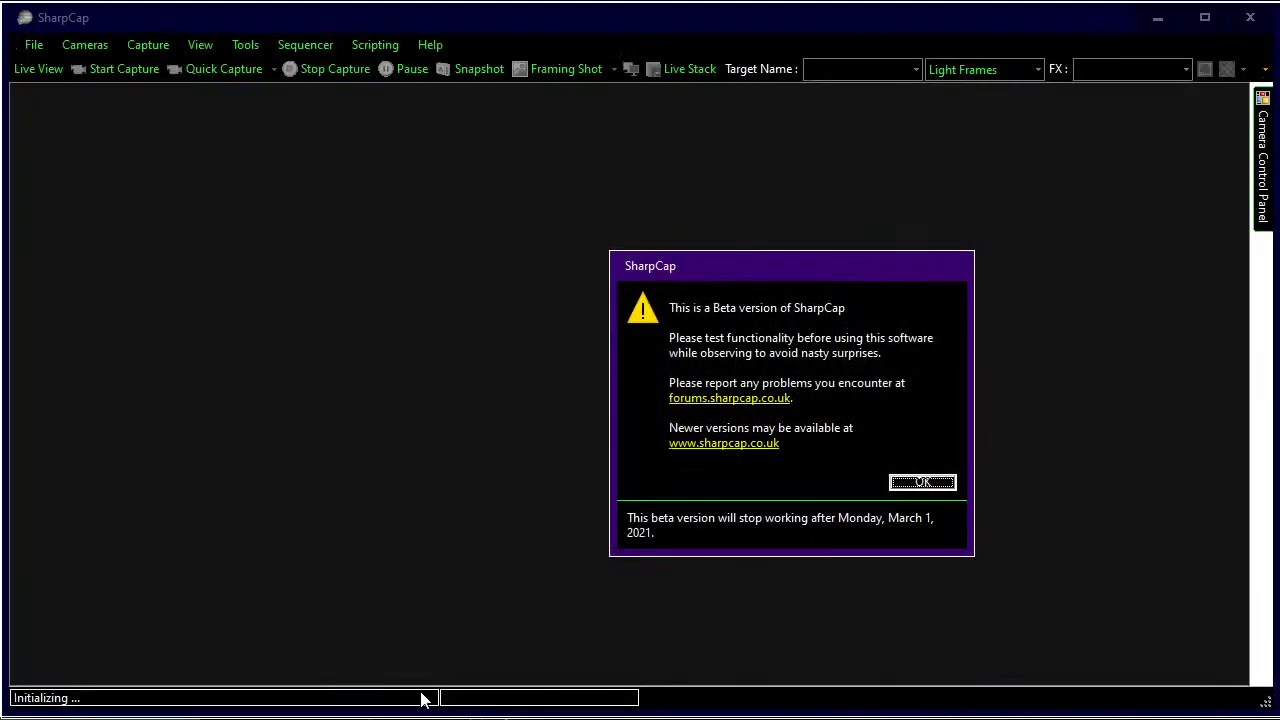
{"action": "key", "text": "Return"}
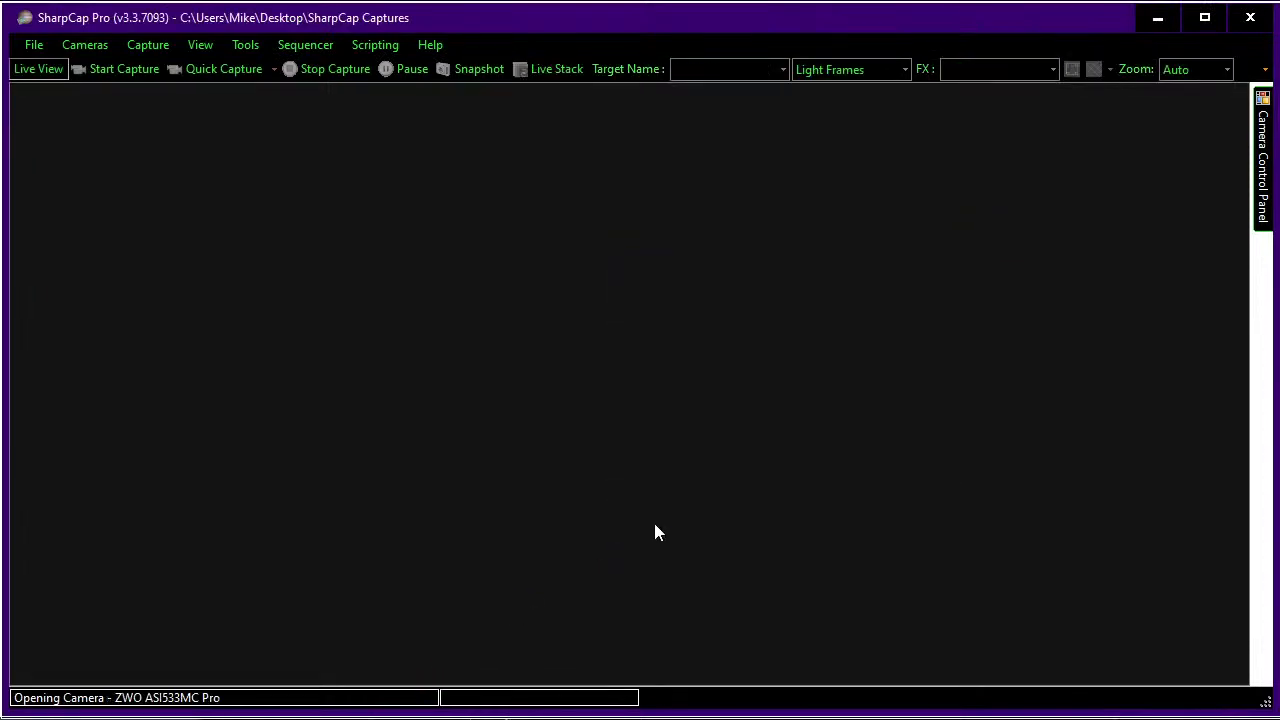
- Switch to Stellarium, find M78, and slew the telescope to it
{"action": "key", "text": "alt+Tab"}
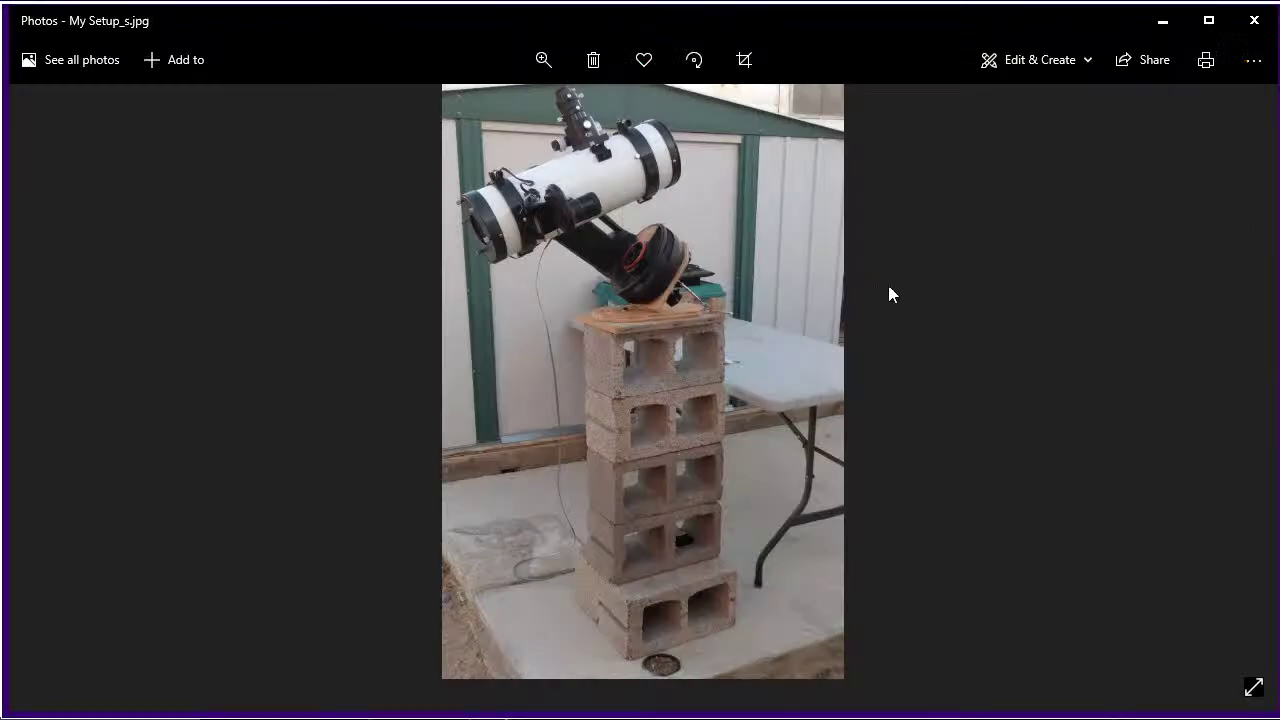
{"action": "key", "text": "alt+Tab"}
{"action": "key", "text": "alt+Tab"}
{"action": "key", "text": "alt+Tab"}
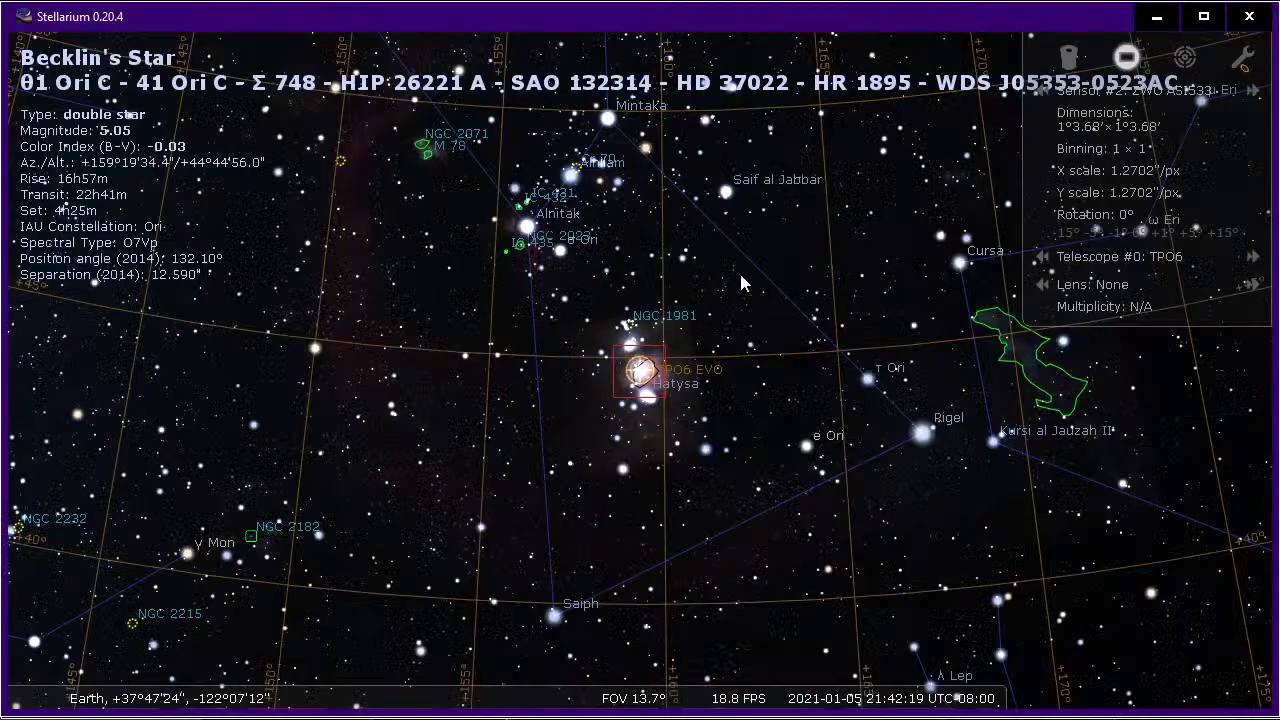
{"action": "key", "text": "F3"}
{"action": "type", "text": "m78"}
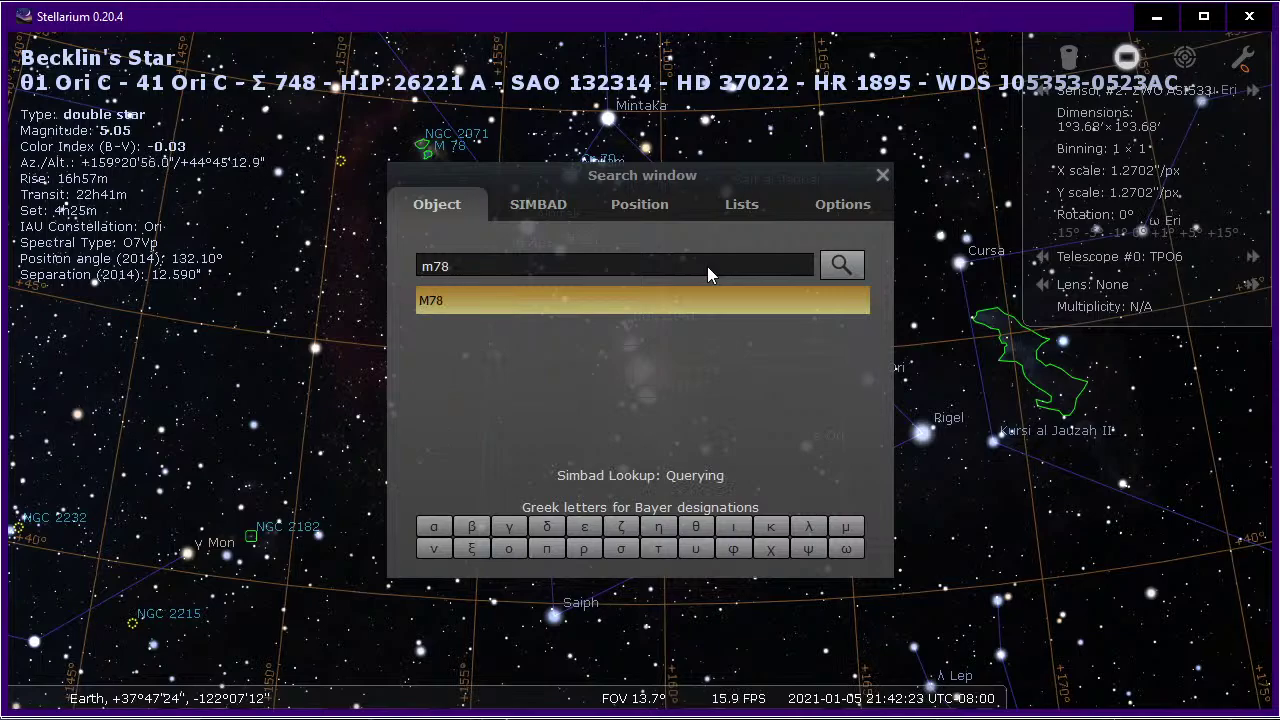
{"action": "key", "text": "Return"}
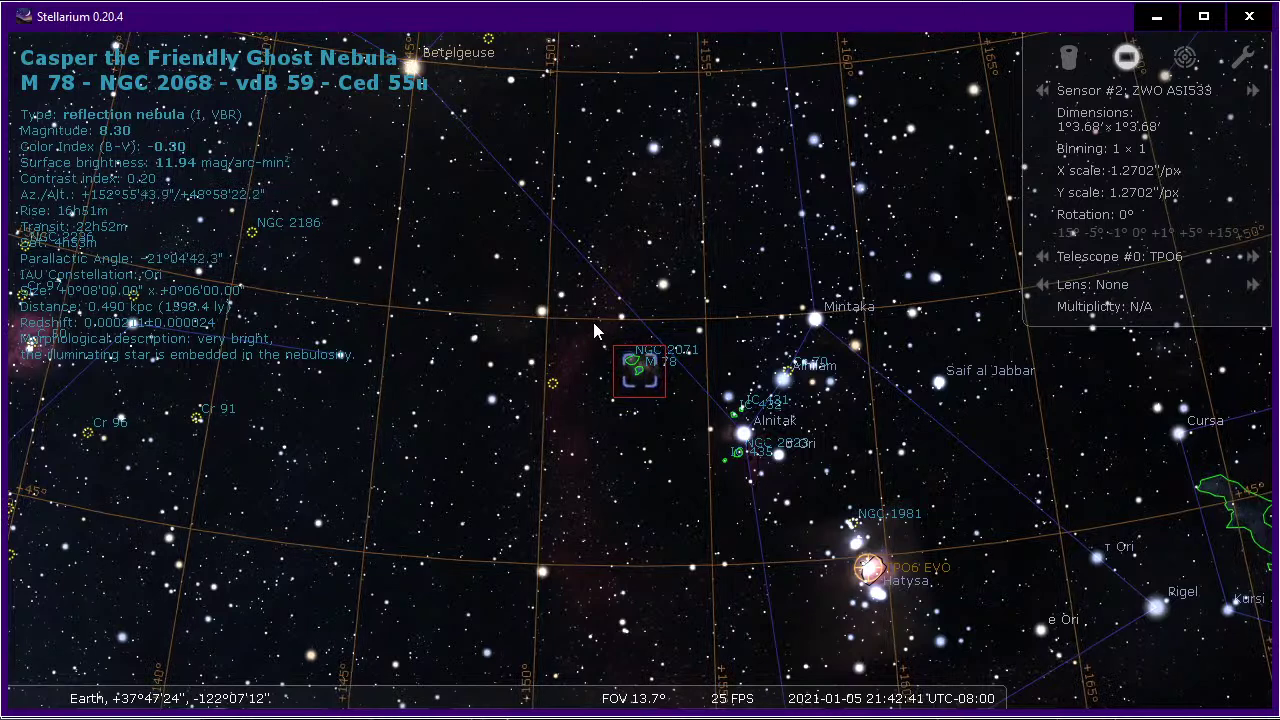
{"action": "key", "text": "ctrl+1"}
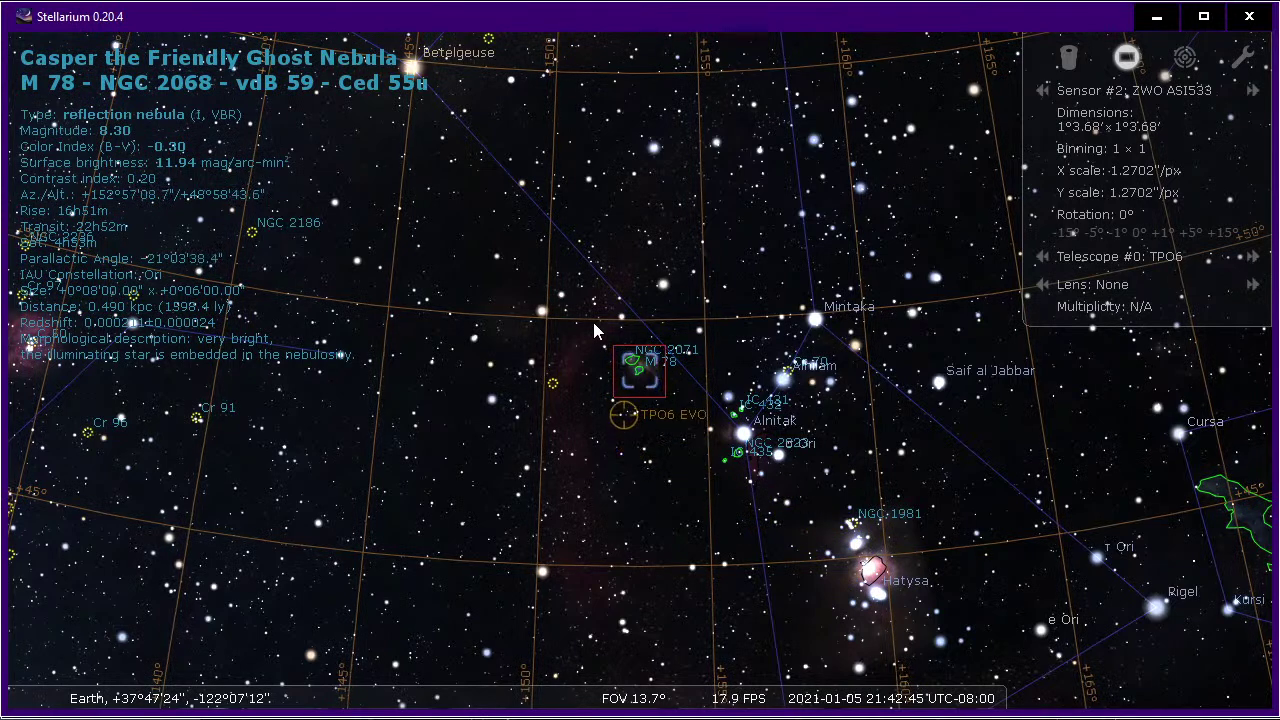
- Return to SharpCap 3.3 and apply the flat frame 18_38_15_offset=0.604%.fits in the preprocessing settings
{"action": "key", "text": "alt+Tab"}
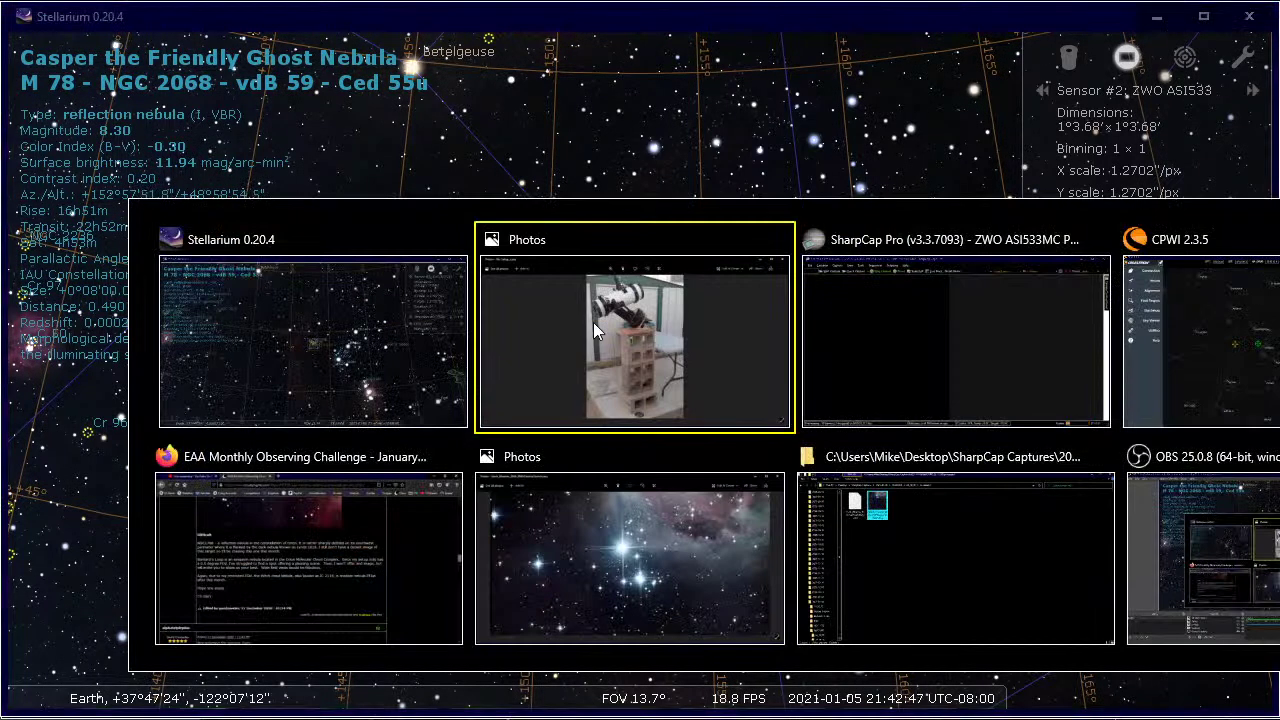
{"action": "key", "text": "Tab"}
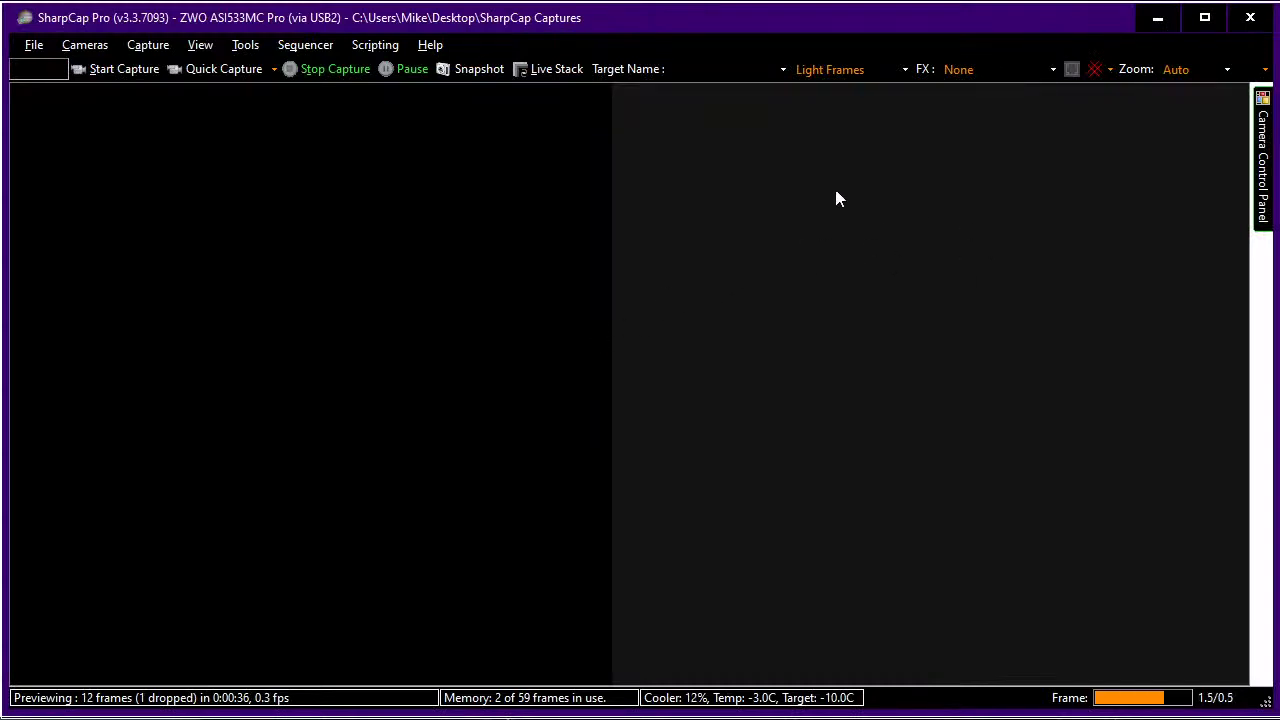
{"action": "mouse_move", "coordinate": [1266, 194]}
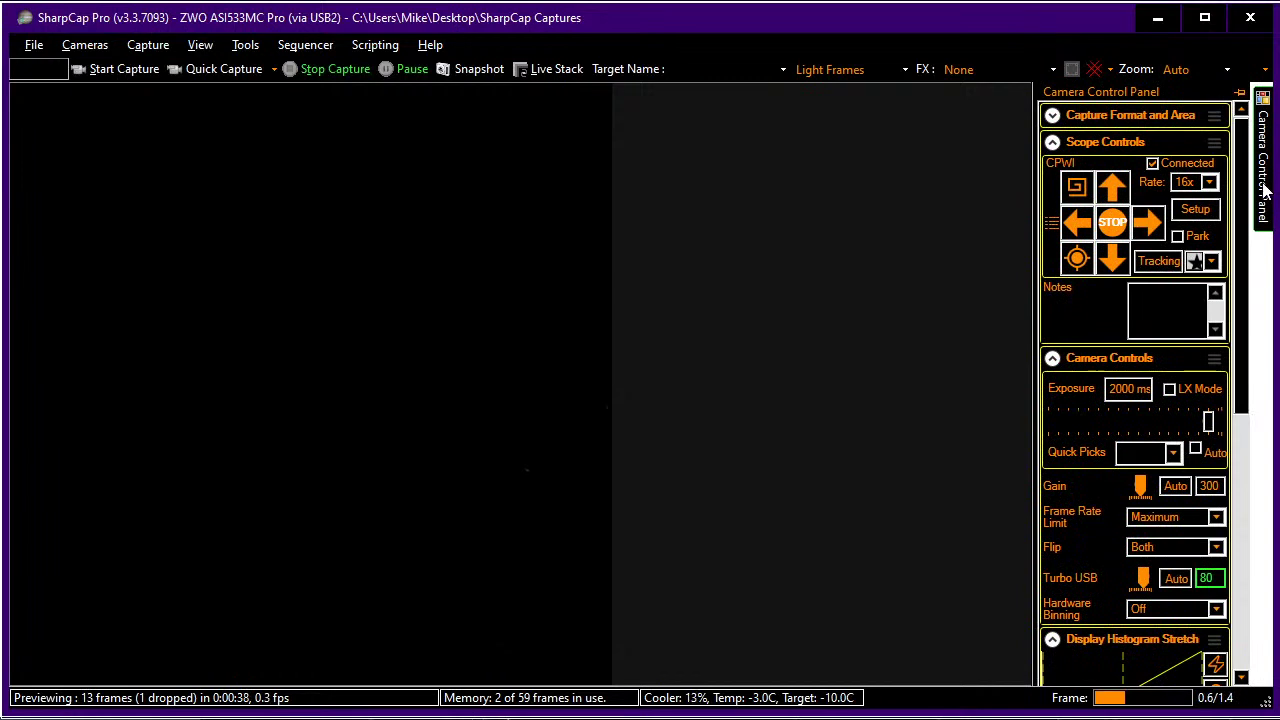
{"action": "scroll", "coordinate": [1170, 305], "scroll_direction": "down", "scroll_amount": 5}
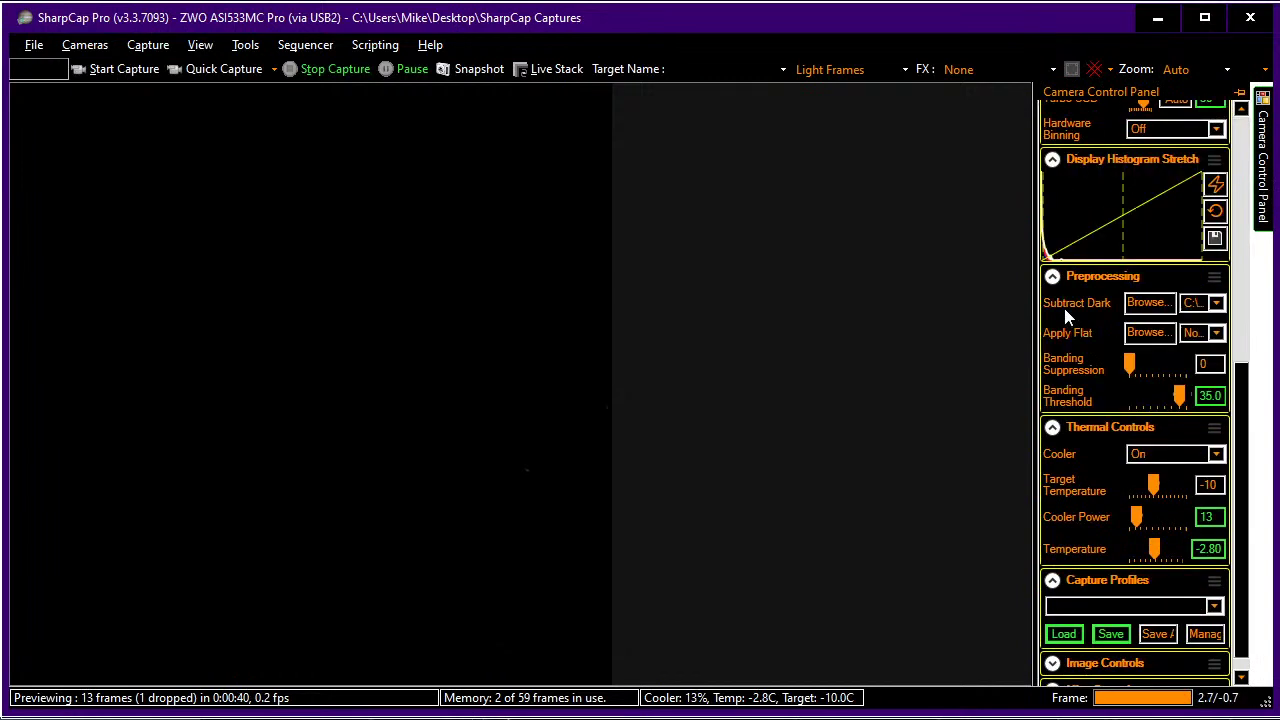
{"action": "left_click", "coordinate": [1147, 333]}
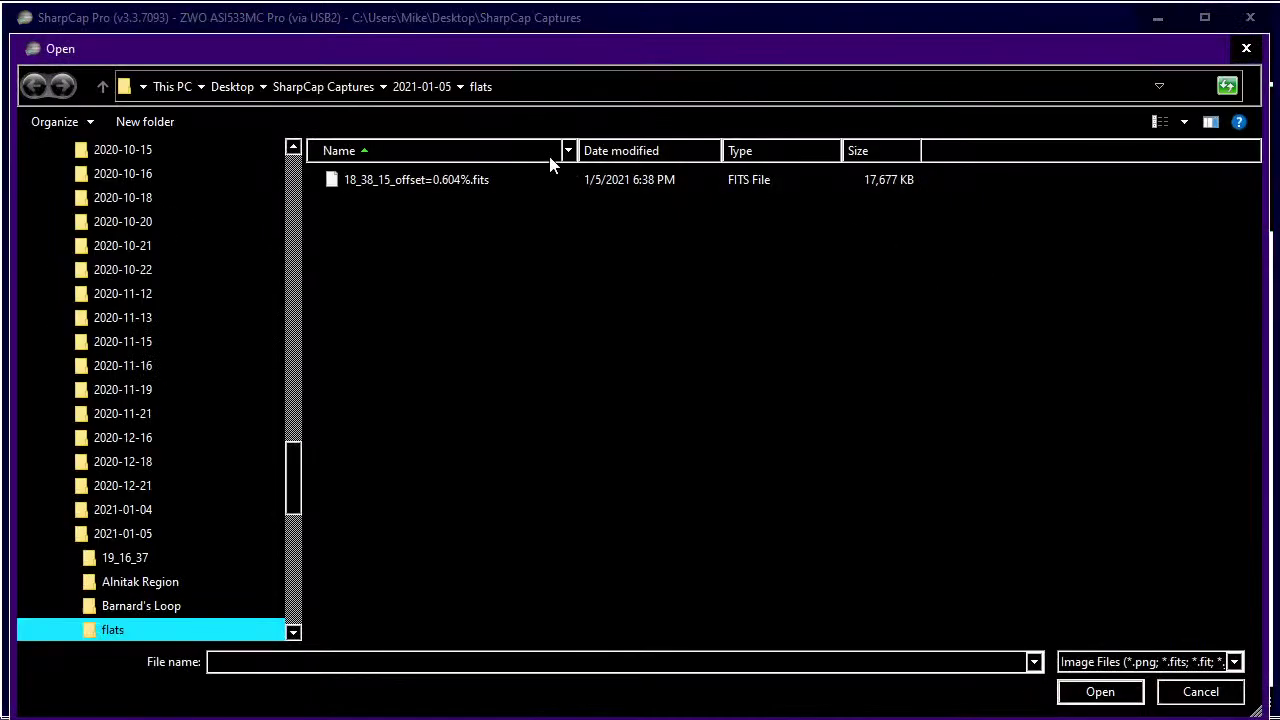
{"action": "double_click", "coordinate": [428, 184]}
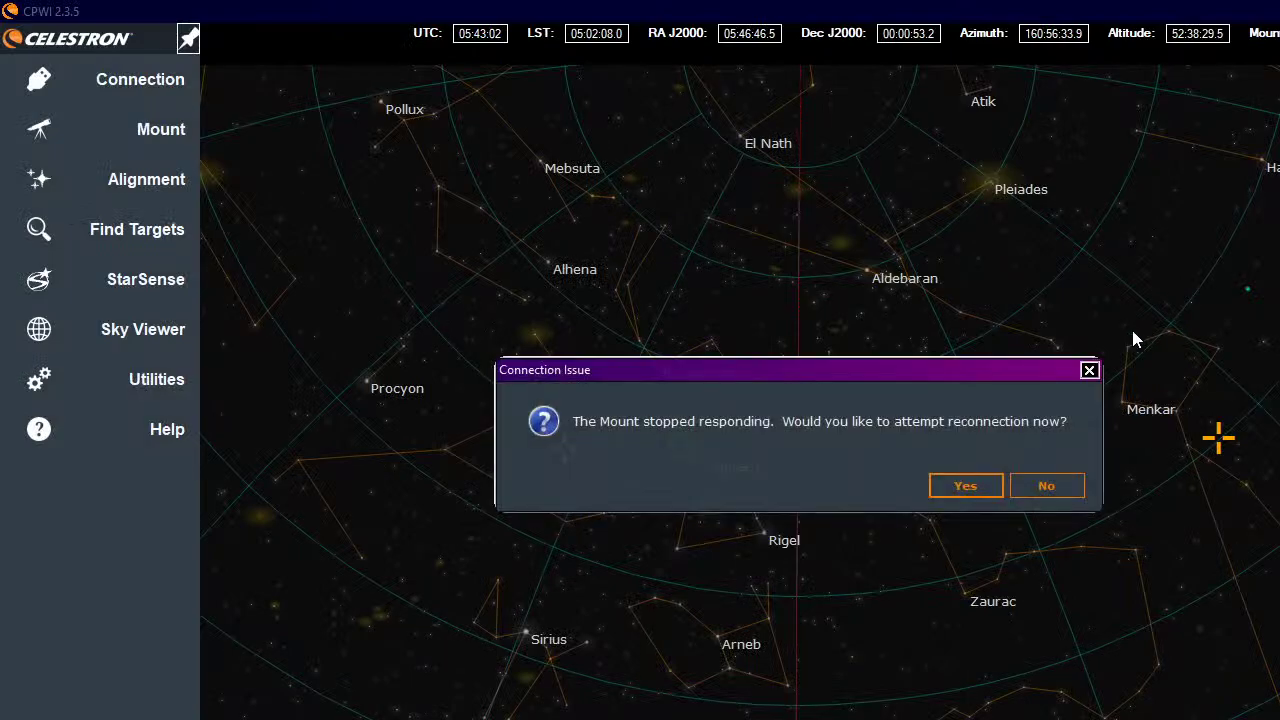
- Accept the attempt to reconnect the mount in CPWI, and return to SharpCap
{"action": "left_click", "coordinate": [990, 487]}
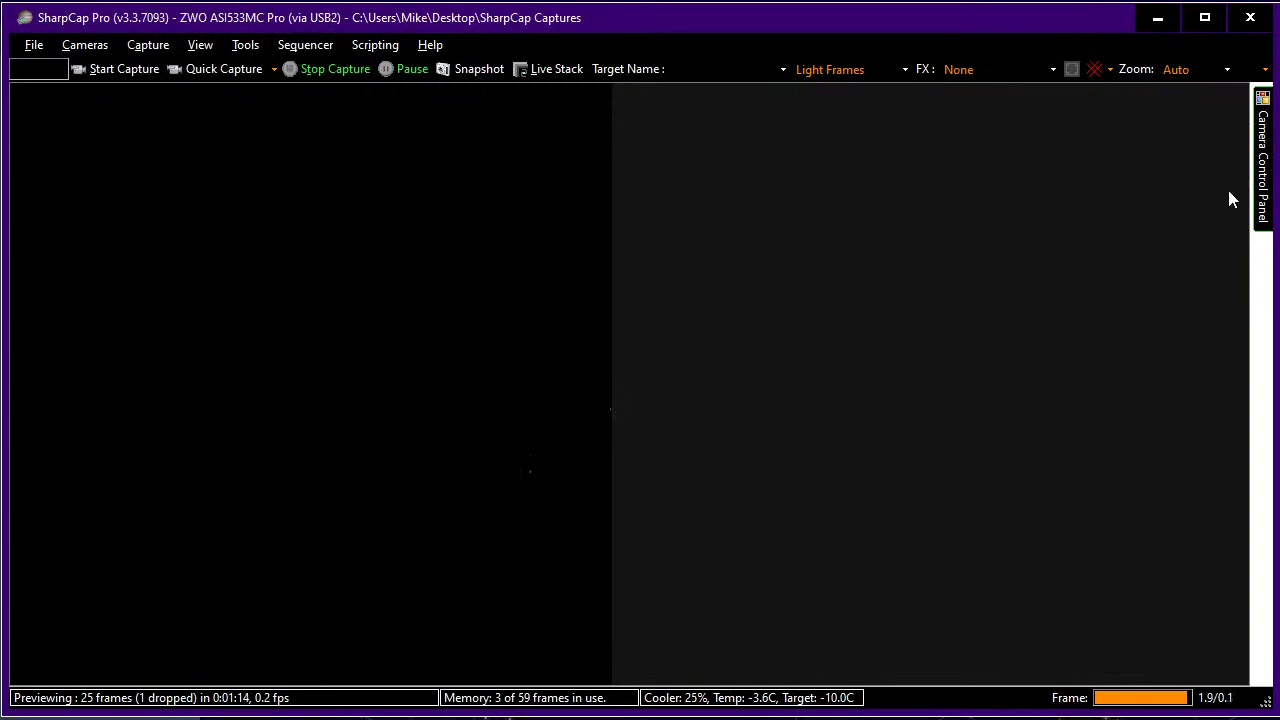
{"action": "key", "text": "alt+Tab"}
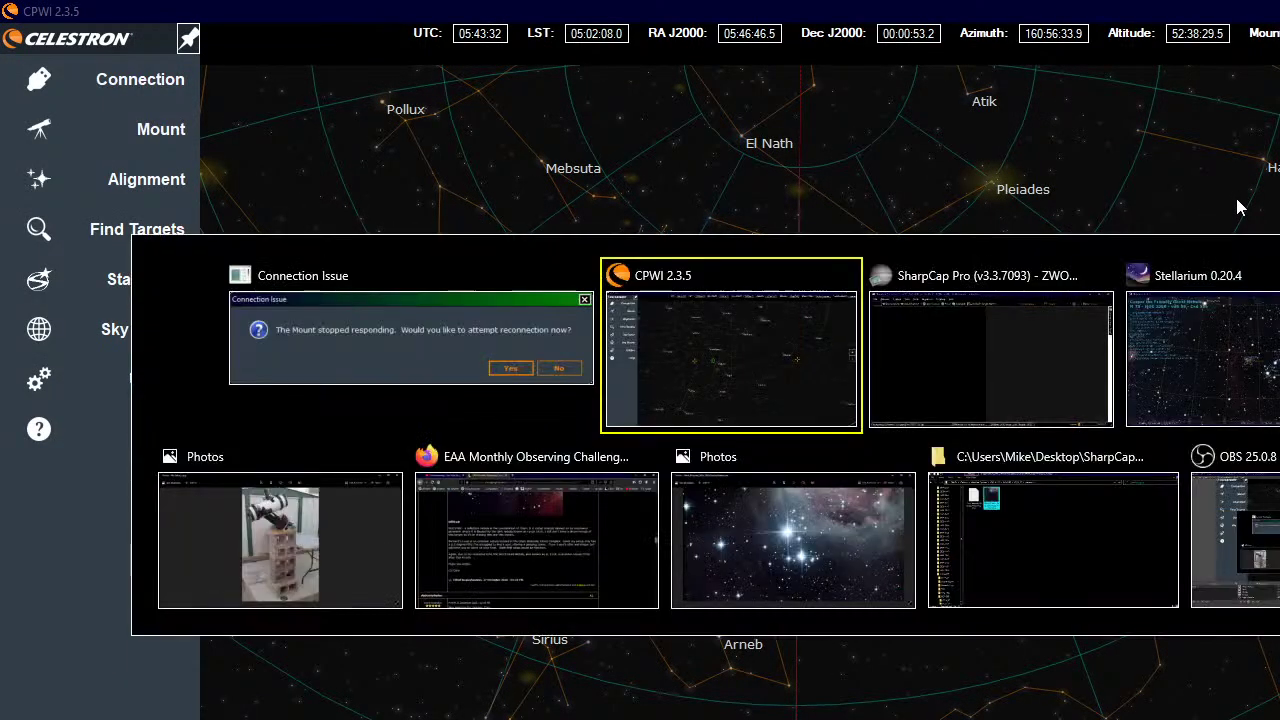
{"action": "key", "text": "alt+Tab"}
- Choose the 533MC TPO6 DSO capture profile and run the recent sequence Start Imaging 533.scs
{"action": "mouse_move", "coordinate": [1266, 180]}
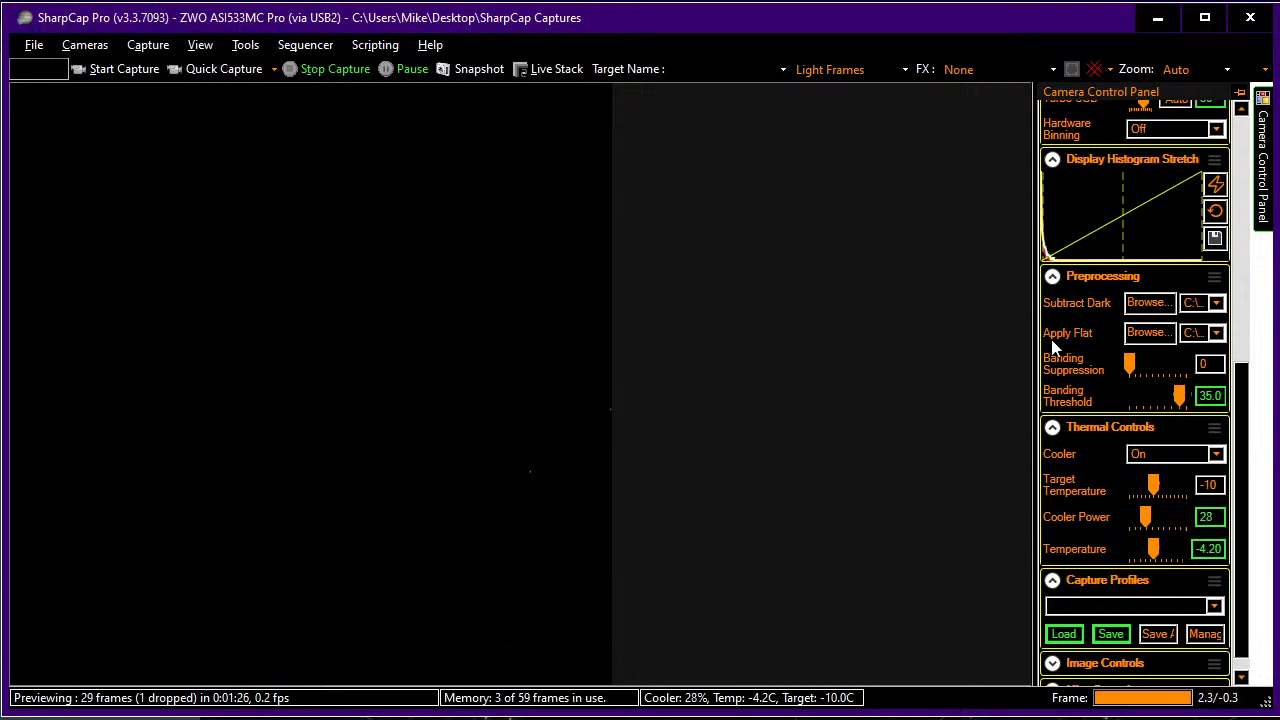
{"action": "left_click", "coordinate": [1214, 606]}
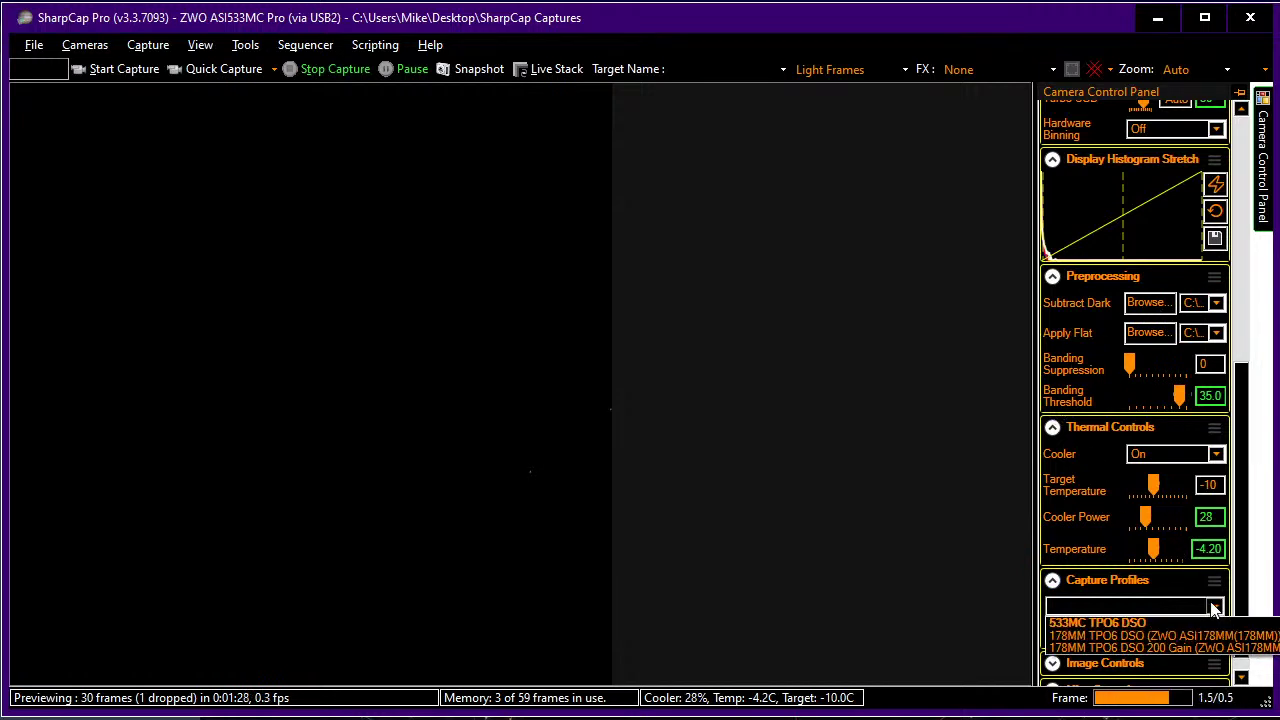
{"action": "left_click", "coordinate": [1186, 623]}
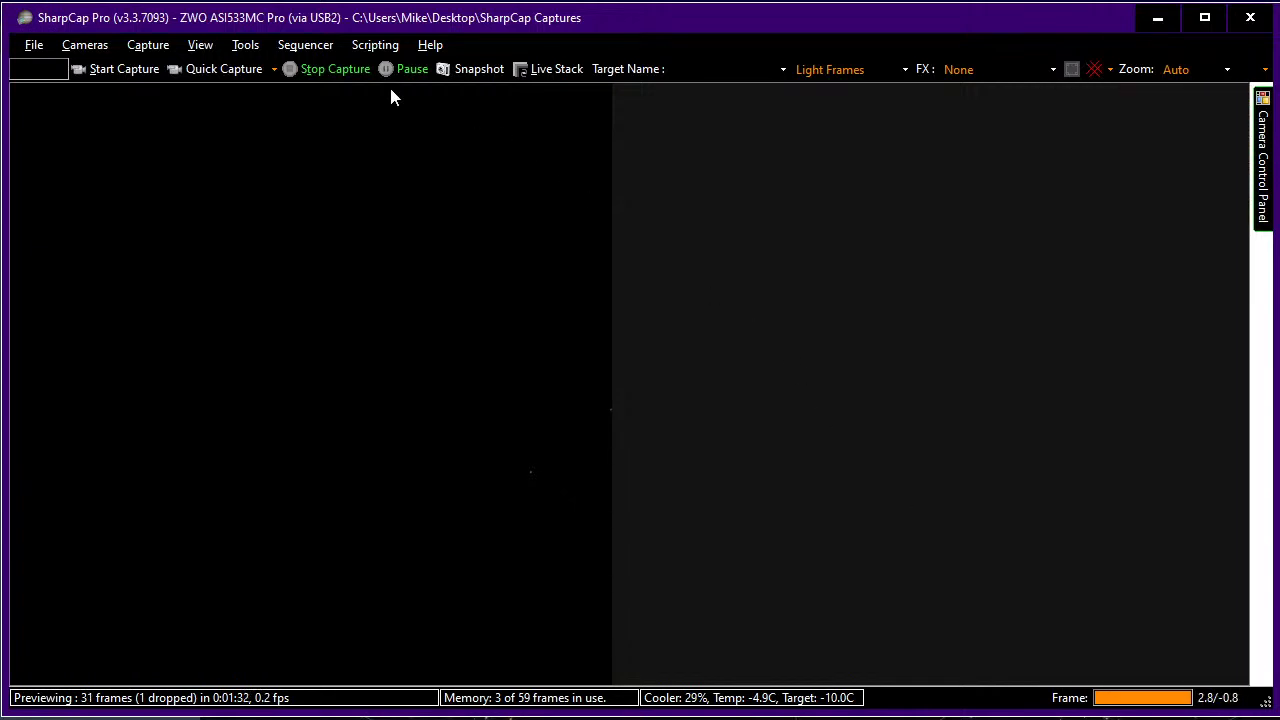
{"action": "left_click", "coordinate": [297, 47]}
{"action": "mouse_move", "coordinate": [355, 160]}
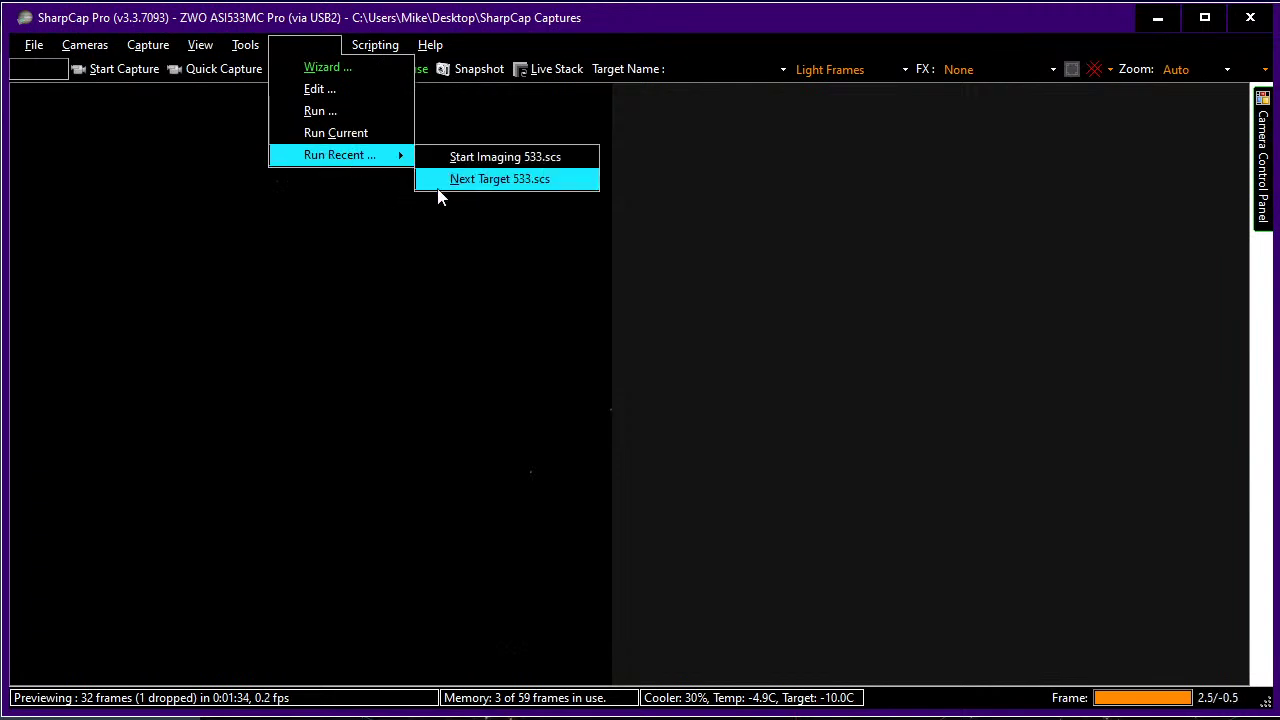
{"action": "left_click", "coordinate": [481, 160]}
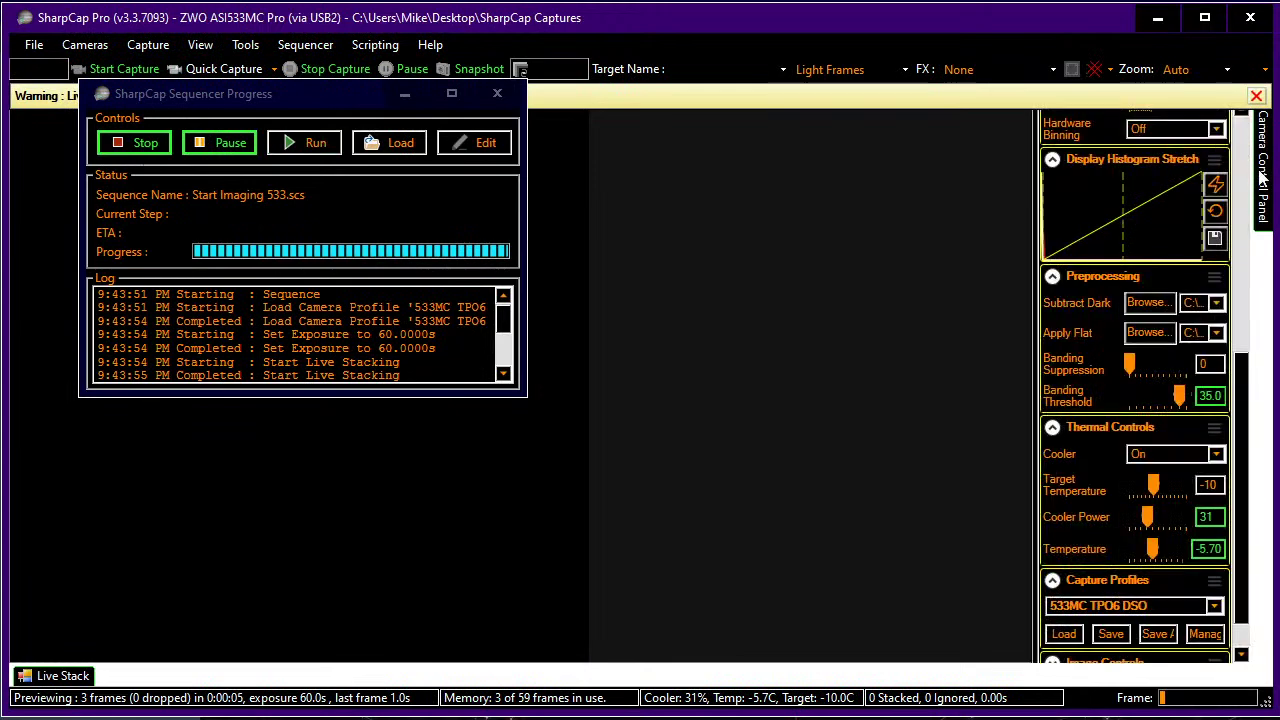
- Check the dark frame selection and choose the flat frame from the recent files for preprocessing
{"action": "mouse_move", "coordinate": [1262, 210]}
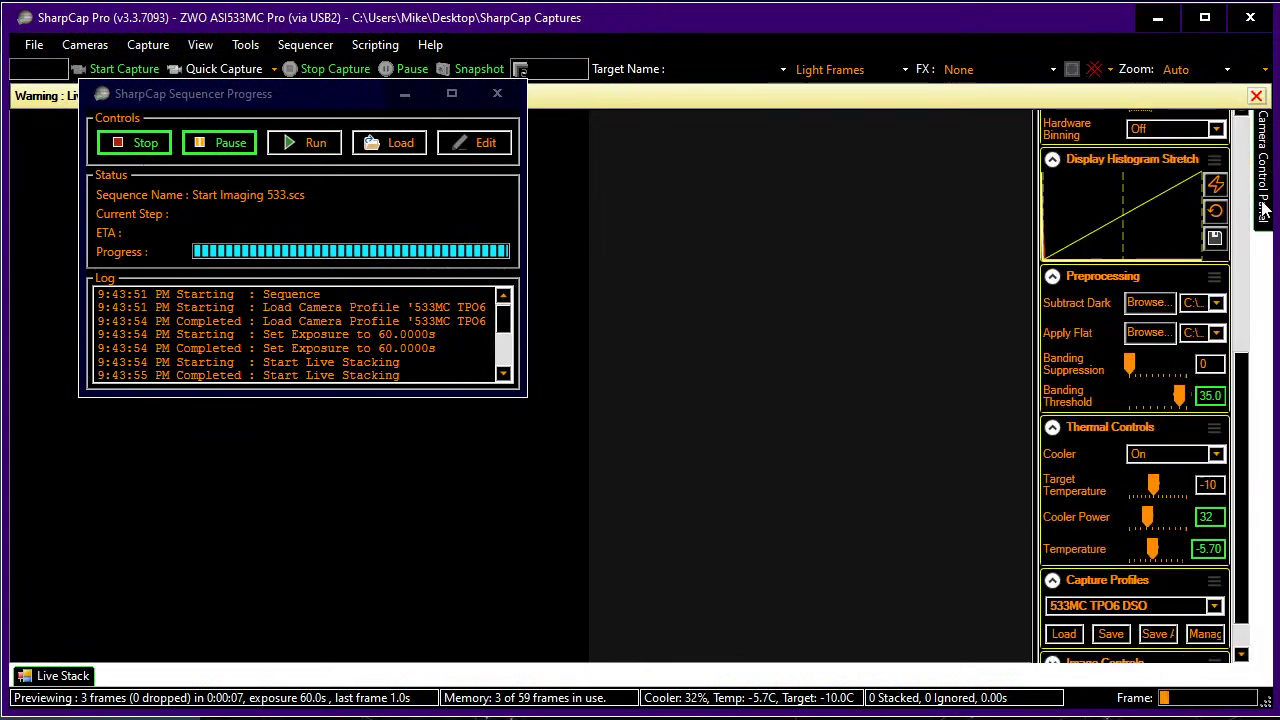
{"action": "left_click", "coordinate": [1216, 308]}
{"action": "left_click", "coordinate": [1216, 308]}
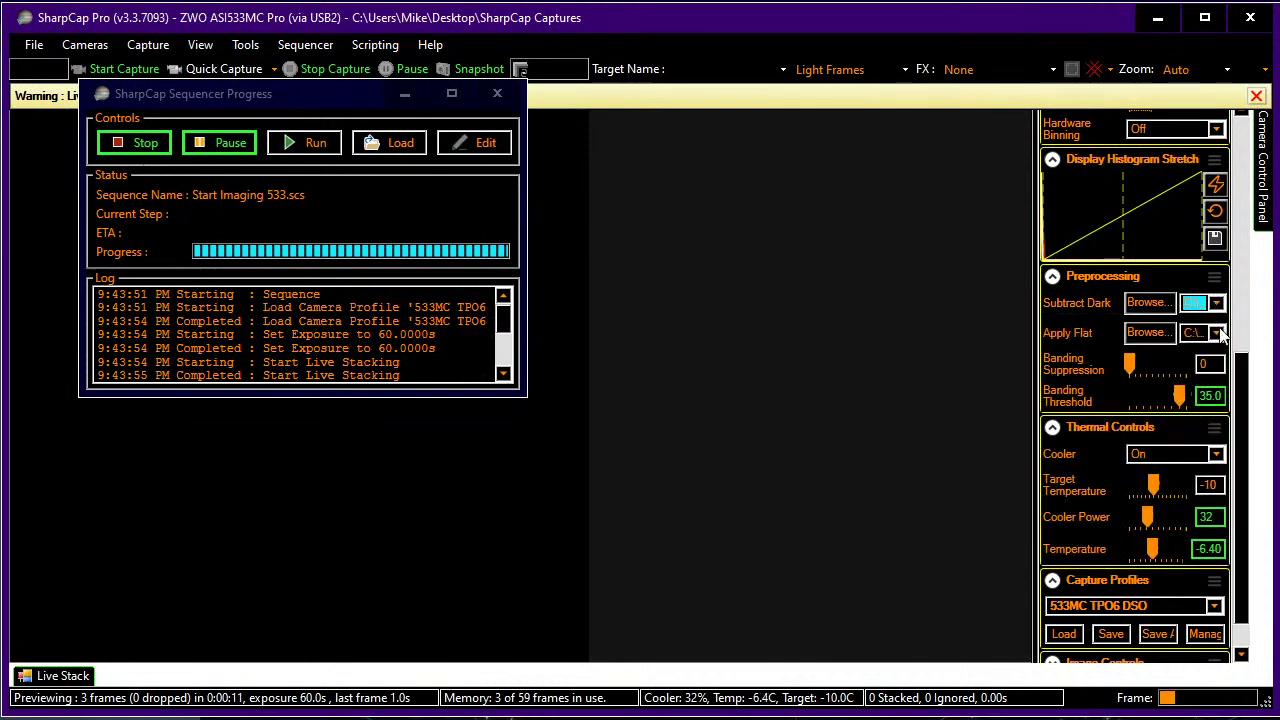
{"action": "left_click", "coordinate": [1218, 334]}
{"action": "left_click", "coordinate": [1195, 381]}
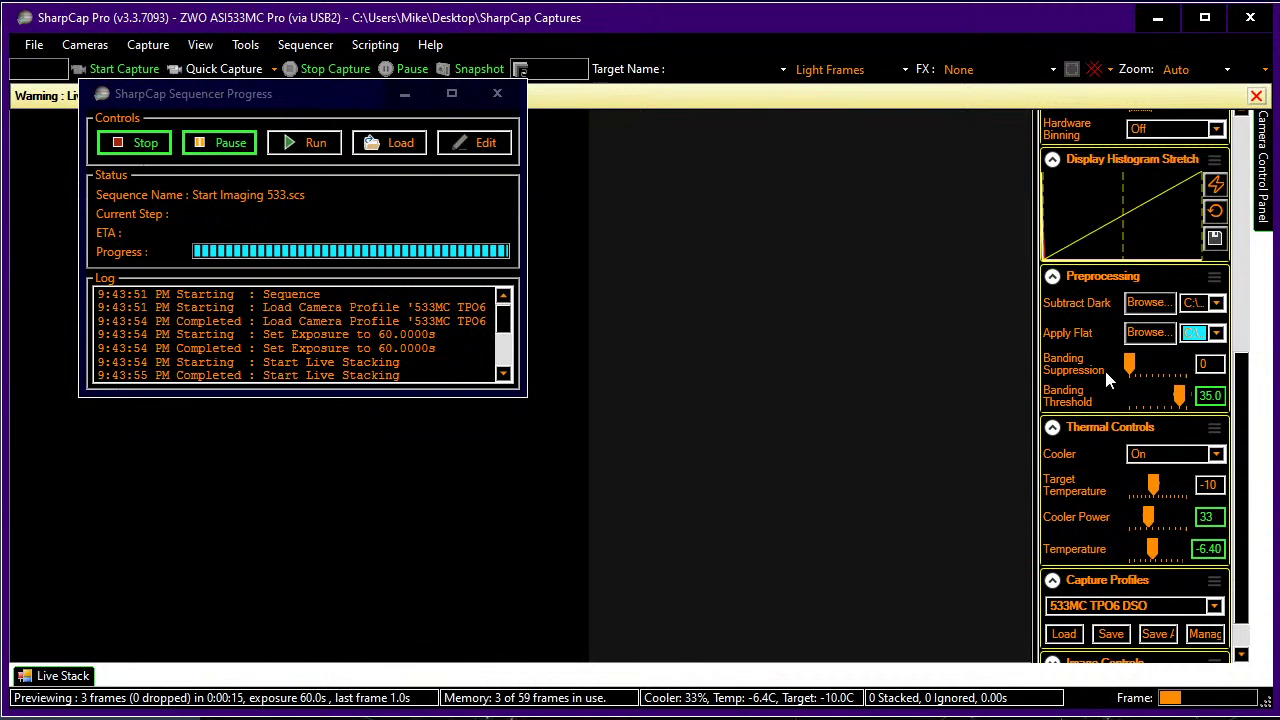
- Review the camera's exposure, gain and cooling settings, and close the sequencer progress window
{"action": "scroll", "coordinate": [1105, 372], "scroll_direction": "up", "scroll_amount": 5}
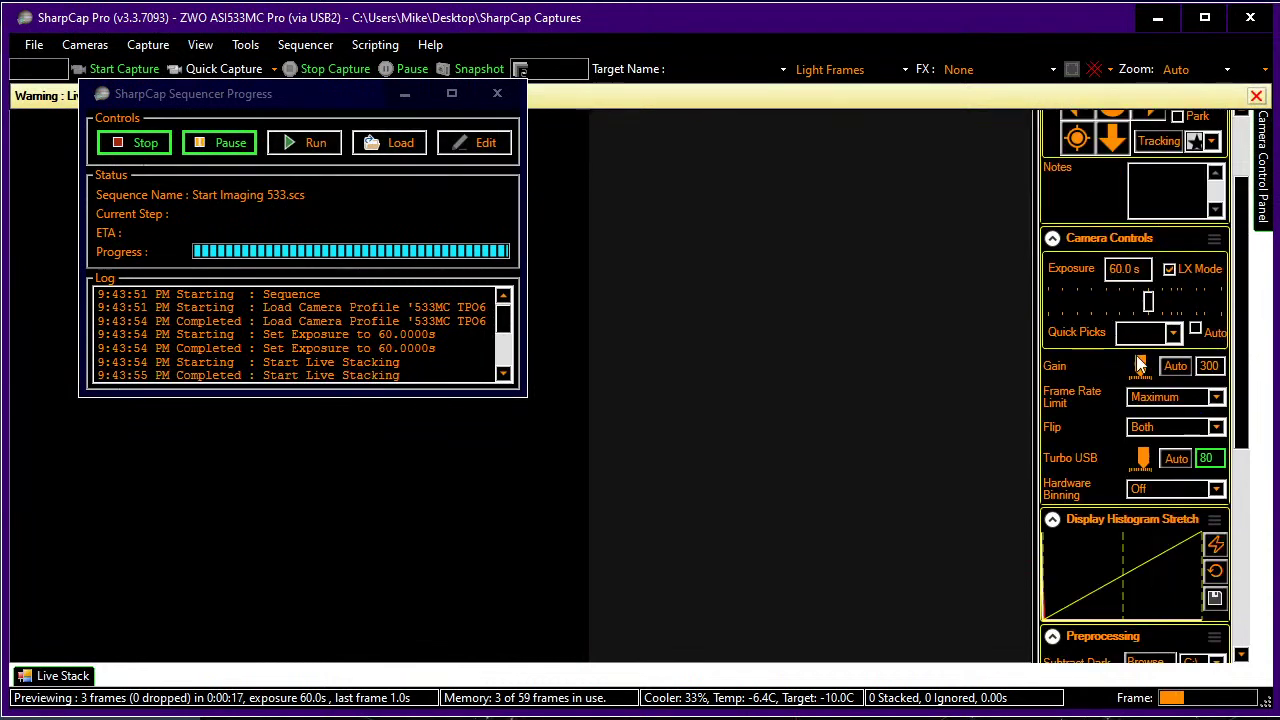
{"action": "scroll", "coordinate": [1090, 400], "scroll_direction": "down", "scroll_amount": 5}
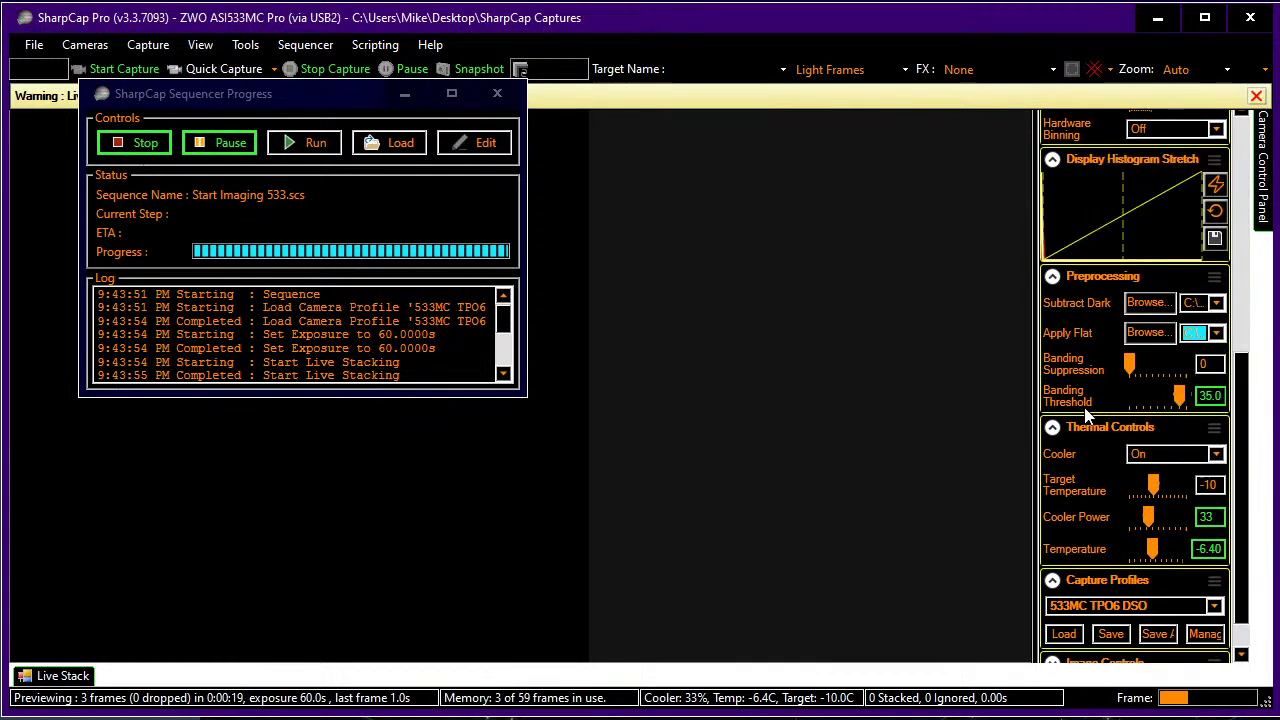
{"action": "scroll", "coordinate": [1088, 415], "scroll_direction": "down", "scroll_amount": 1}
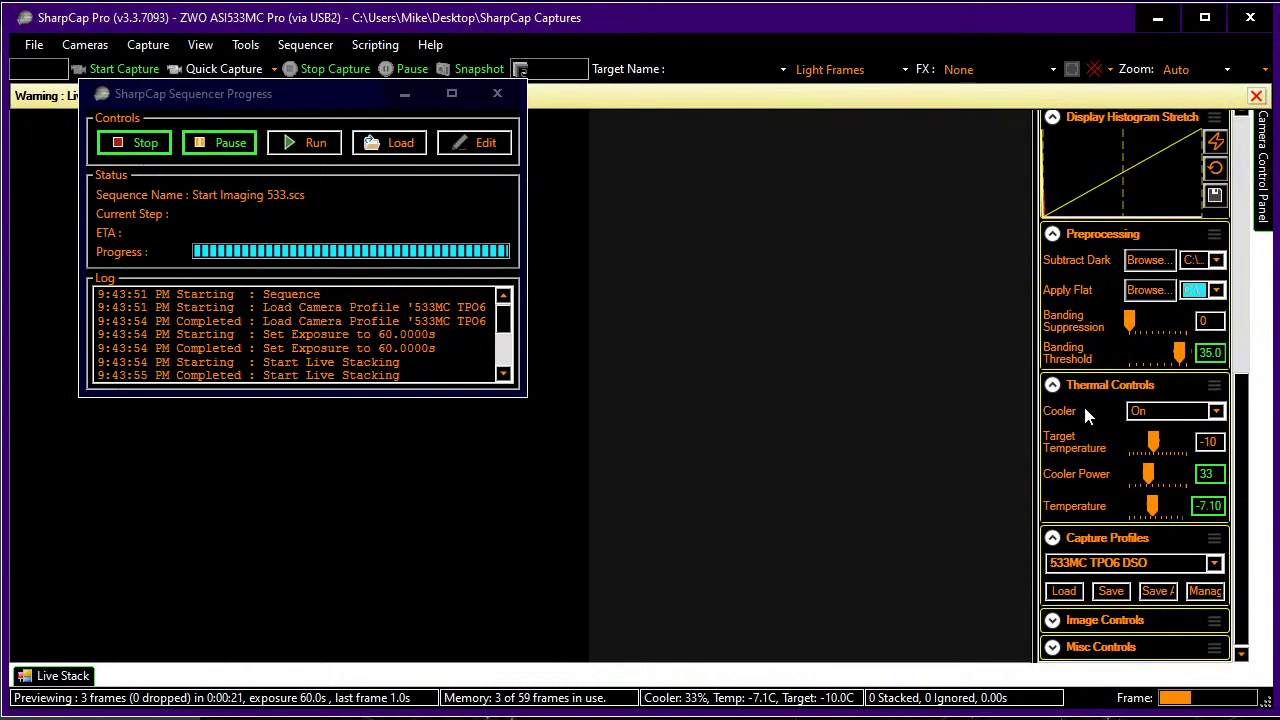
{"action": "scroll", "coordinate": [1083, 403], "scroll_direction": "up", "scroll_amount": 5}
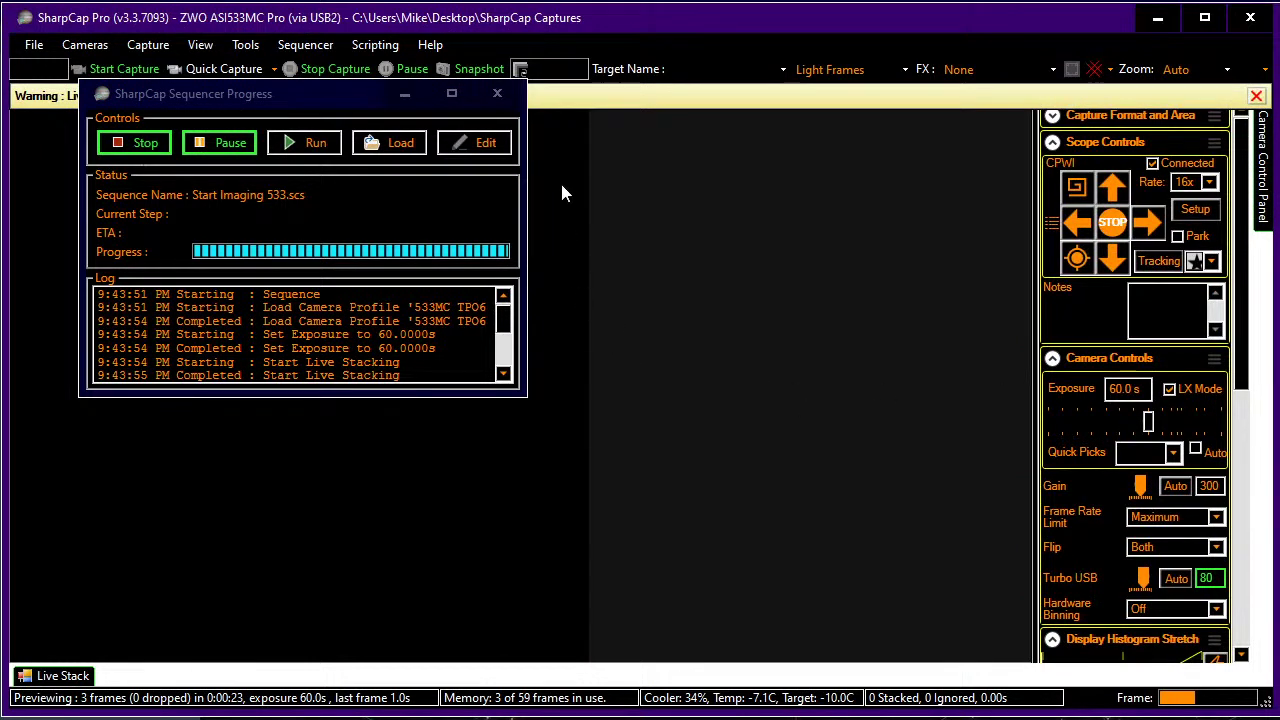
{"action": "left_click", "coordinate": [496, 93]}
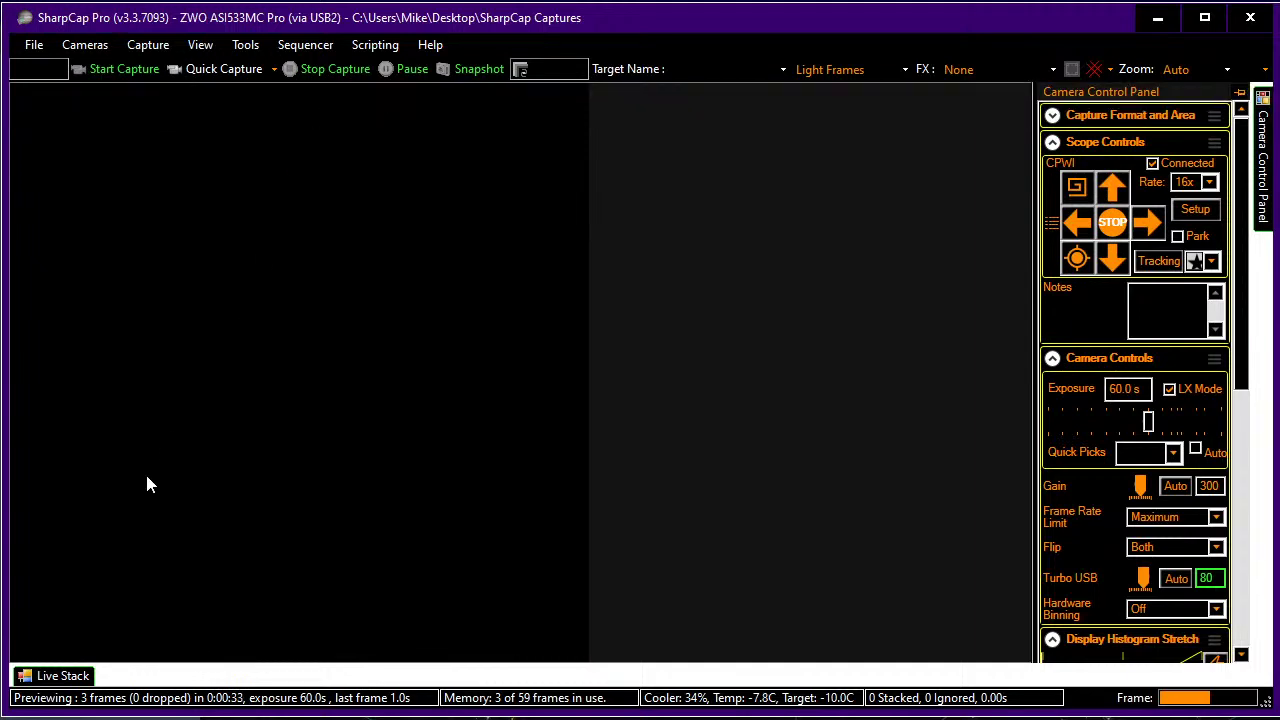
- Raise the live stack histogram's black level to the main peak and auto-balance the colours of the M78 stack
{"action": "left_click", "coordinate": [70, 679]}
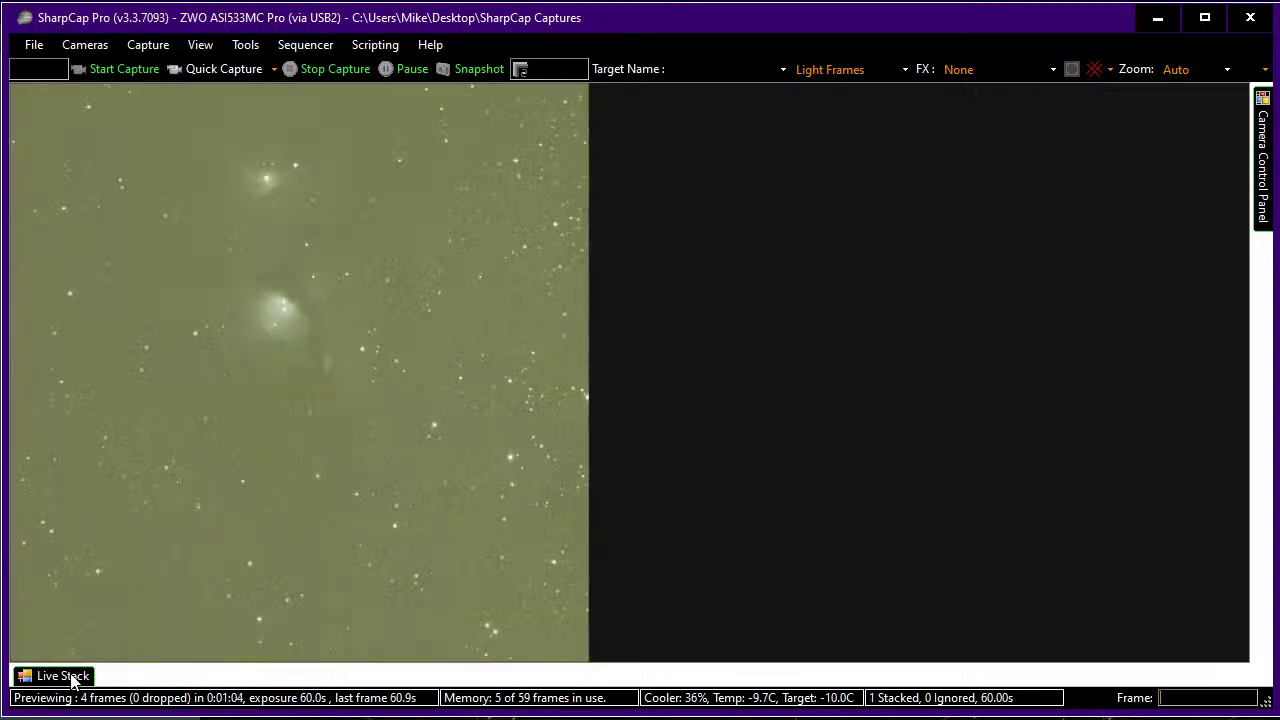
{"action": "left_click", "coordinate": [60, 676]}
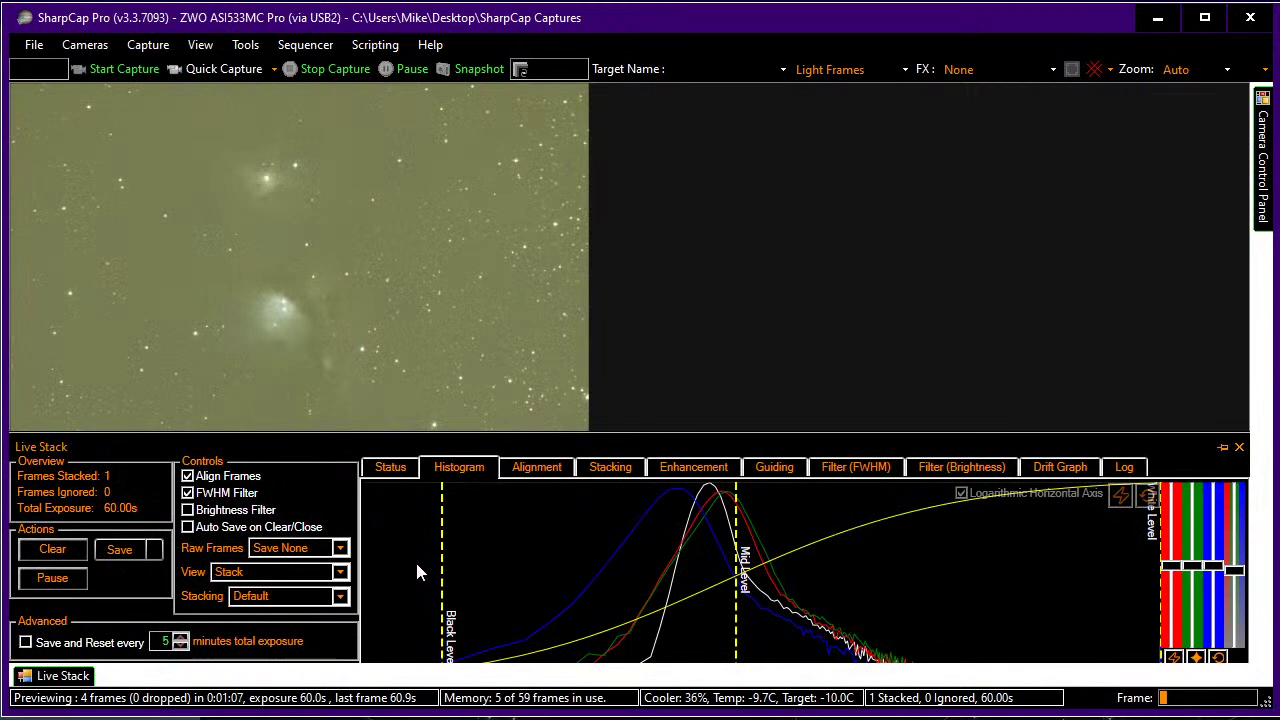
{"action": "left_click_drag", "start_coordinate": [442, 543], "coordinate": [710, 508]}
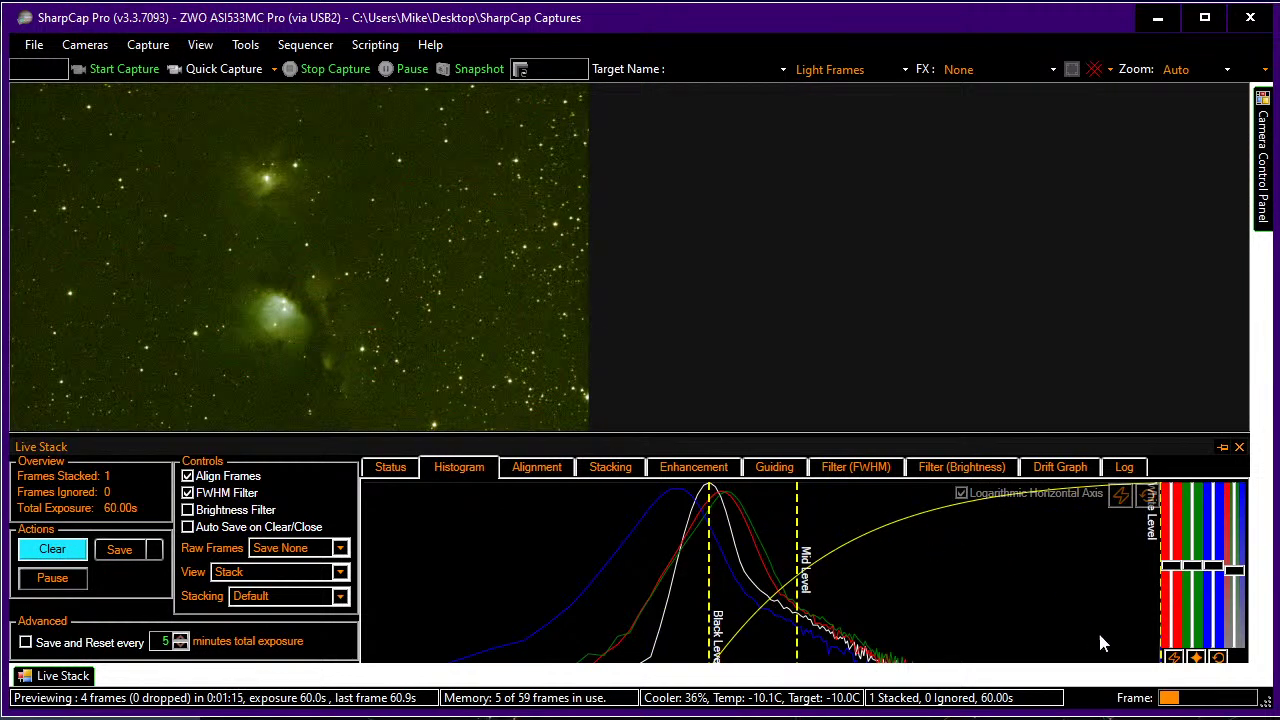
{"action": "left_click", "coordinate": [1174, 658]}
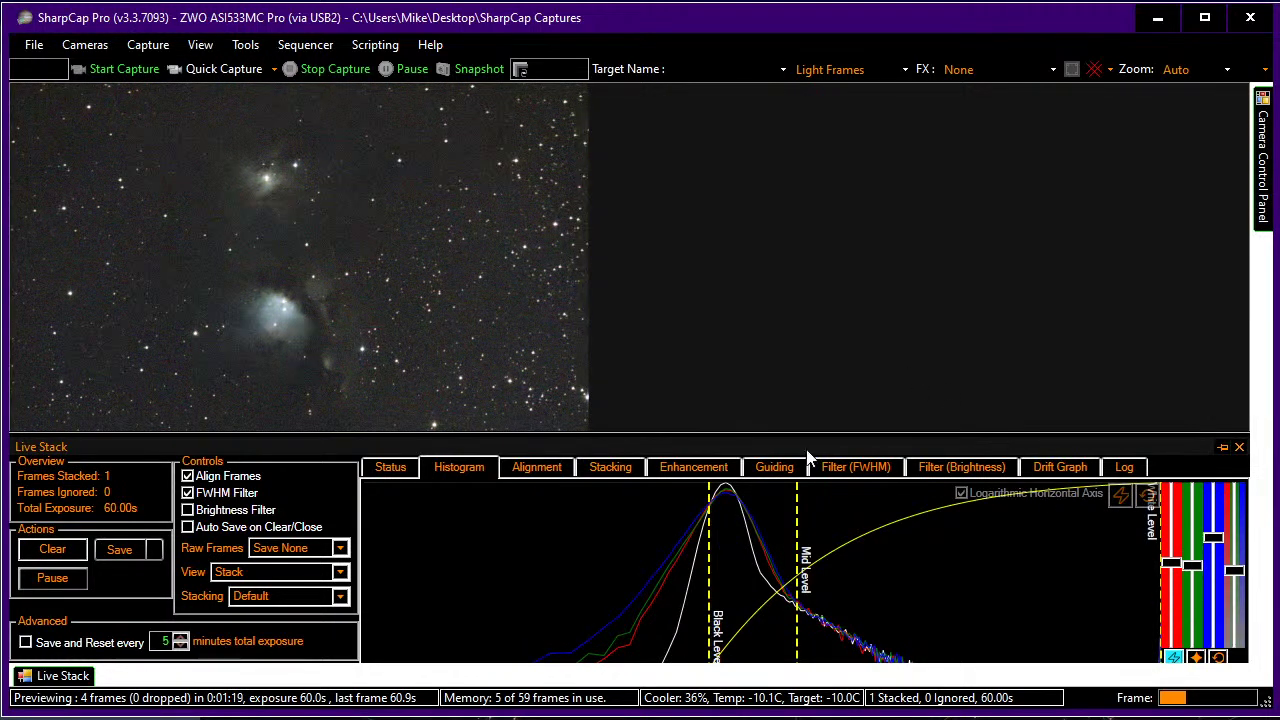
{"action": "left_click_drag", "start_coordinate": [711, 530], "coordinate": [727, 534]}
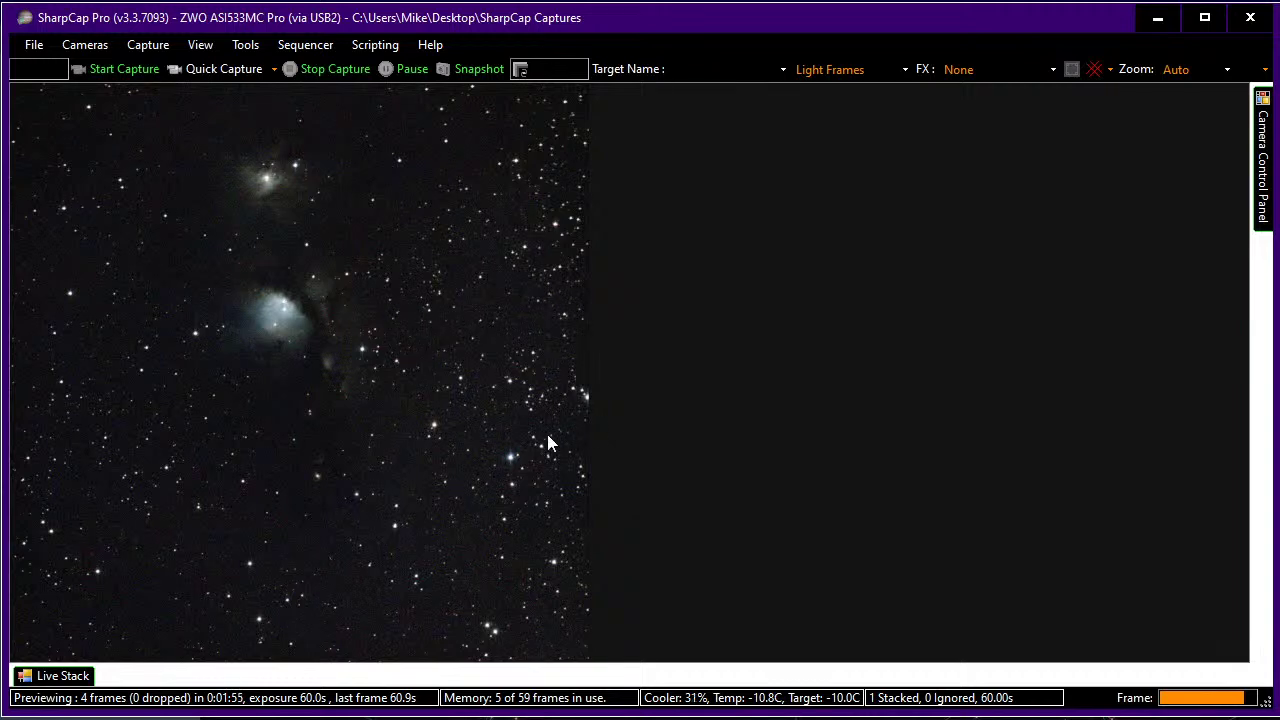
- Lower the live stack histogram's mid level slightly and enlarge the preview of M78 to 25%
{"action": "left_click", "coordinate": [76, 676]}
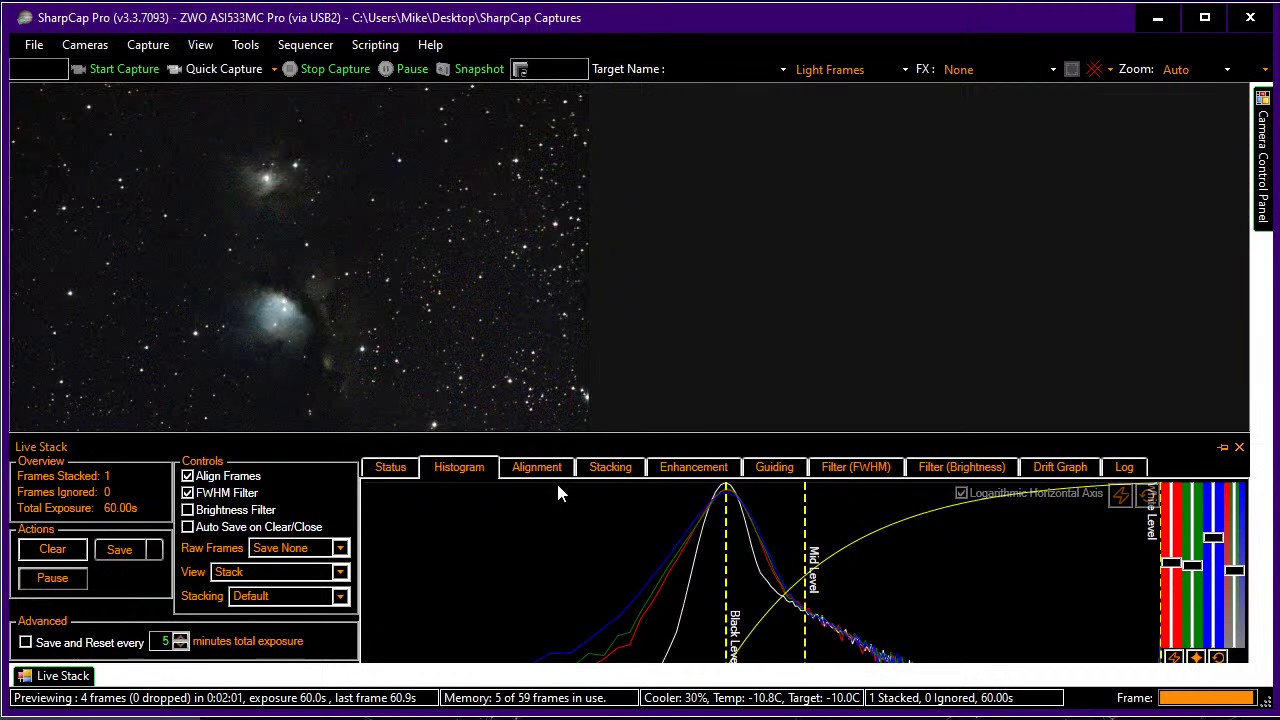
{"action": "left_click_drag", "start_coordinate": [805, 521], "coordinate": [781, 522]}
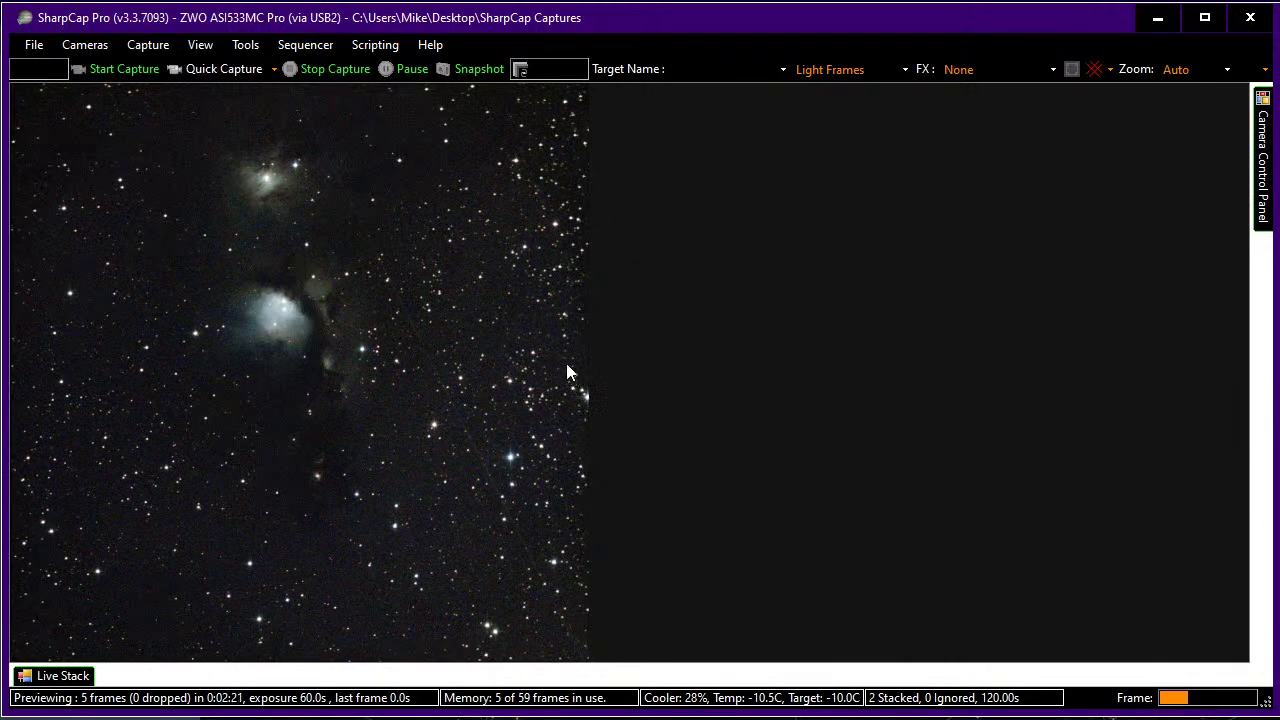
{"action": "scroll", "coordinate": [532, 317], "scroll_direction": "up", "scroll_amount": 3}
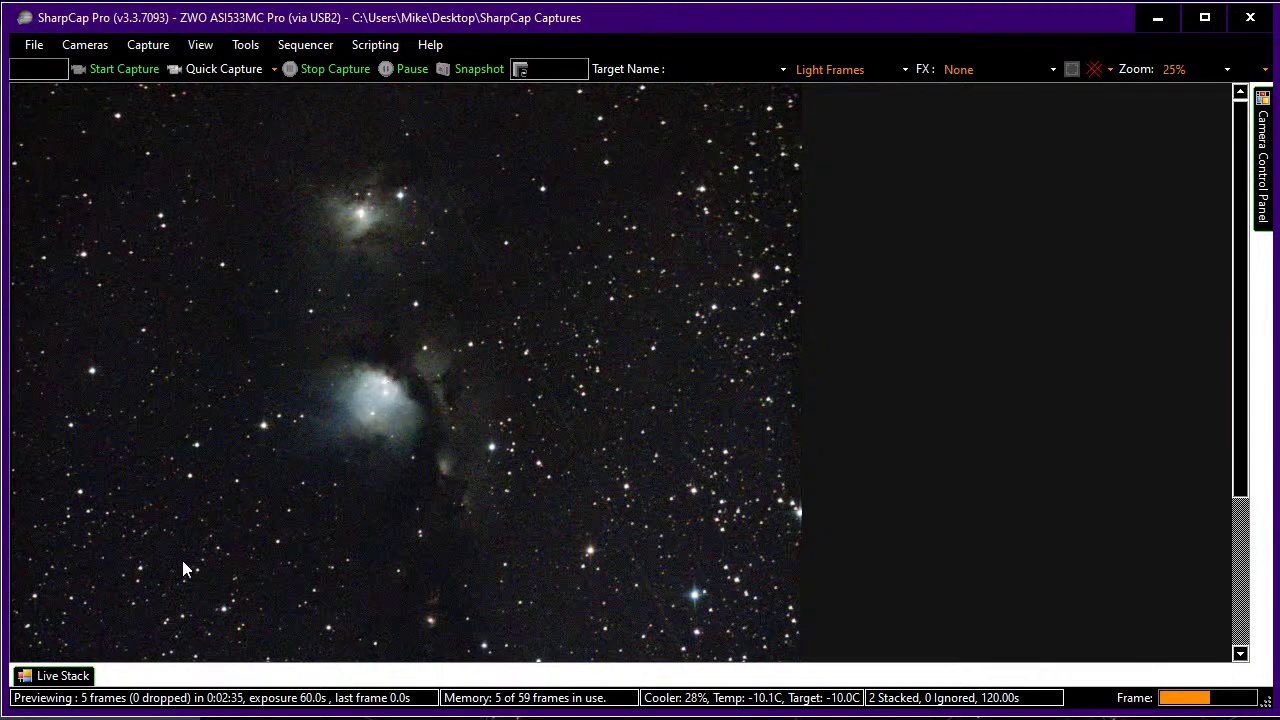
- Enable Unsharp Mask sharpening and Bilateral Filter noise reduction for the M78 live stack, and return to the stack's histogram
{"action": "left_click", "coordinate": [78, 679]}
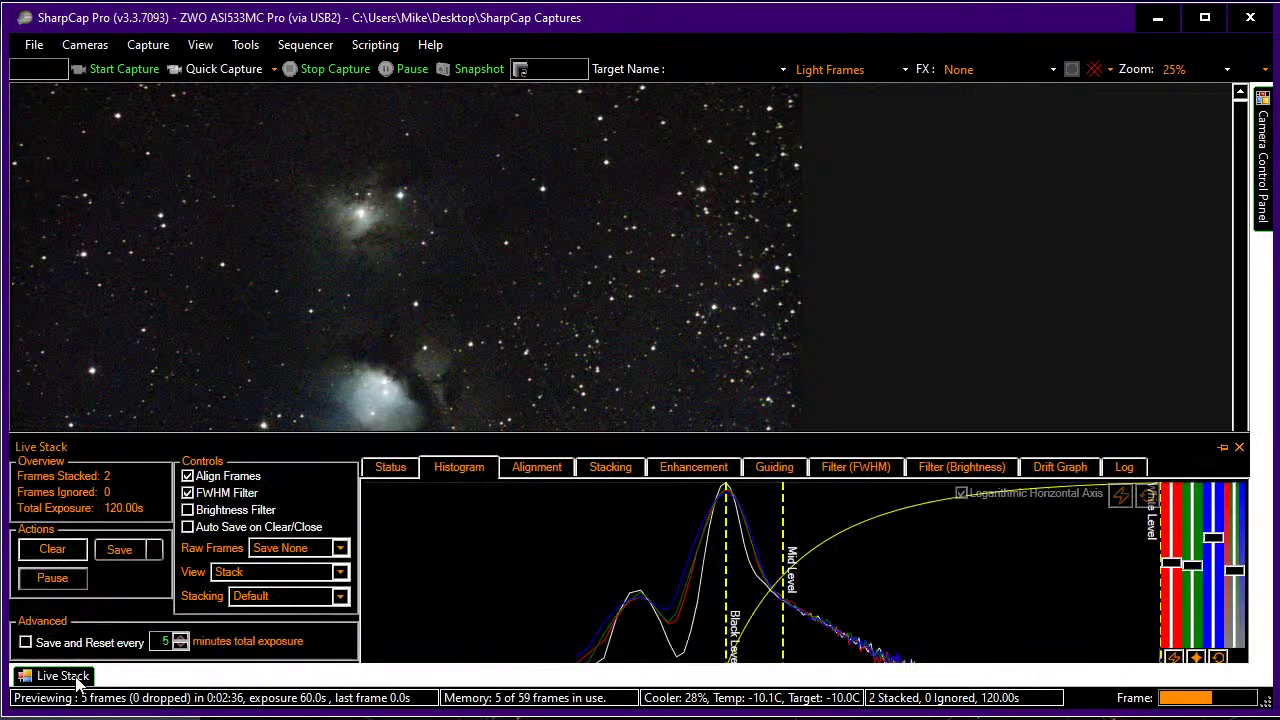
{"action": "left_click", "coordinate": [730, 478]}
{"action": "left_click", "coordinate": [628, 523]}
{"action": "left_click", "coordinate": [380, 573]}
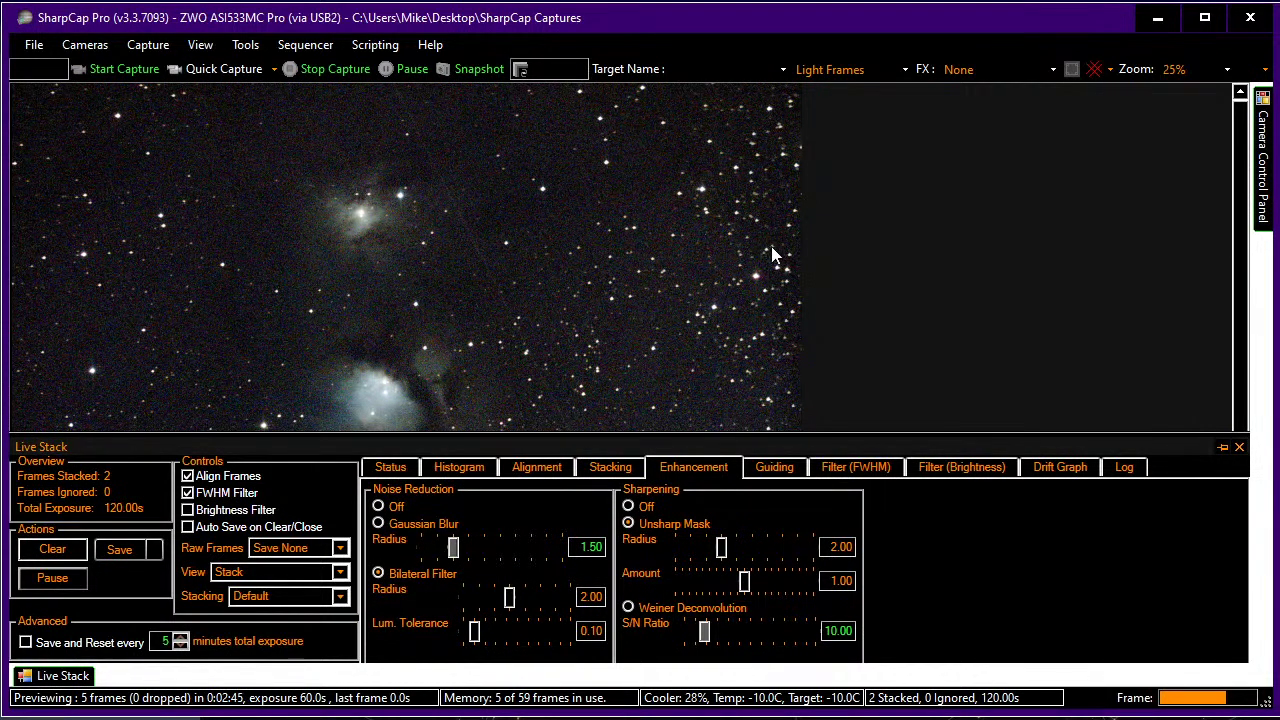
{"action": "left_click", "coordinate": [470, 468]}
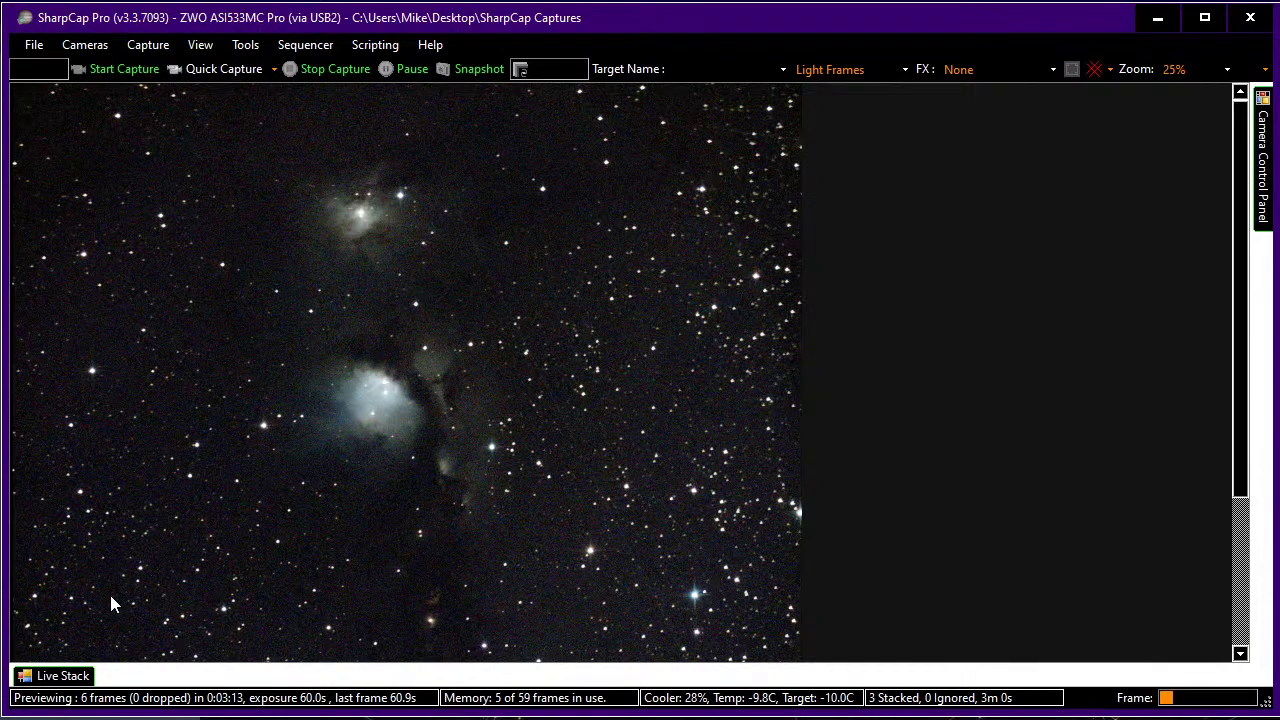
{"action": "left_click", "coordinate": [62, 675]}
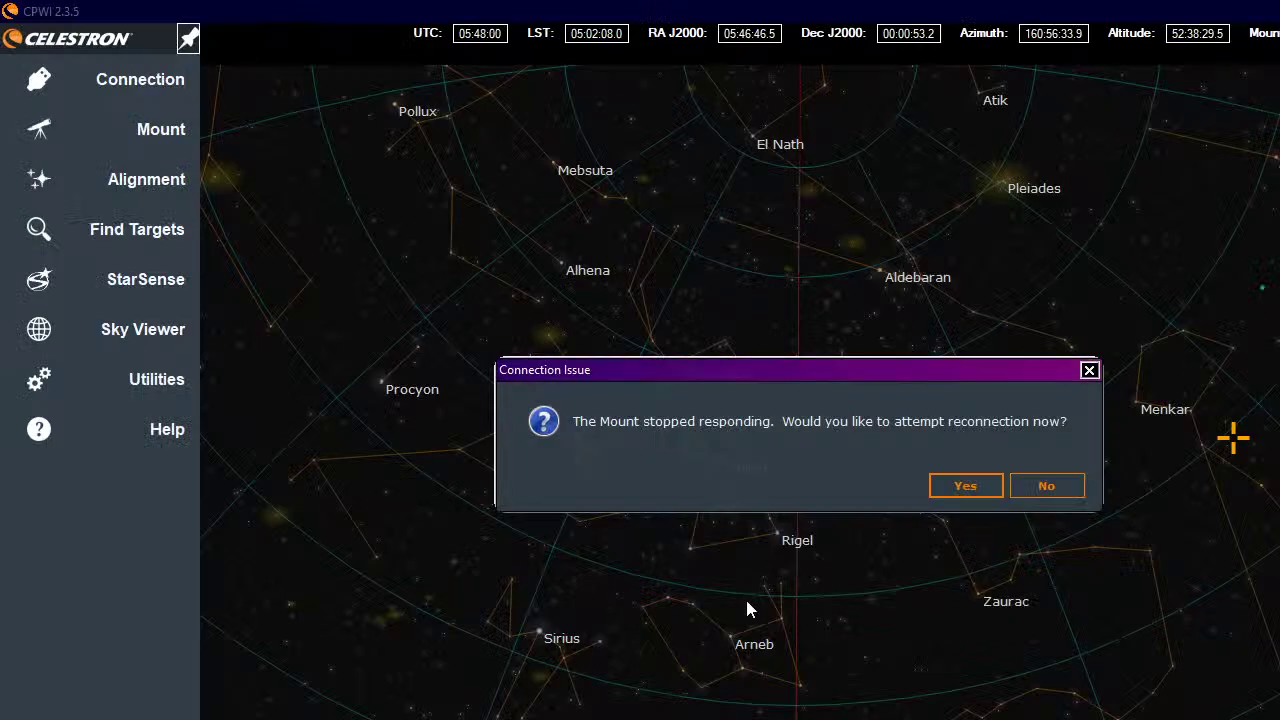
- Switch to CPWI and attempt to reconnect the telescope mount
{"action": "left_click", "coordinate": [951, 486]}
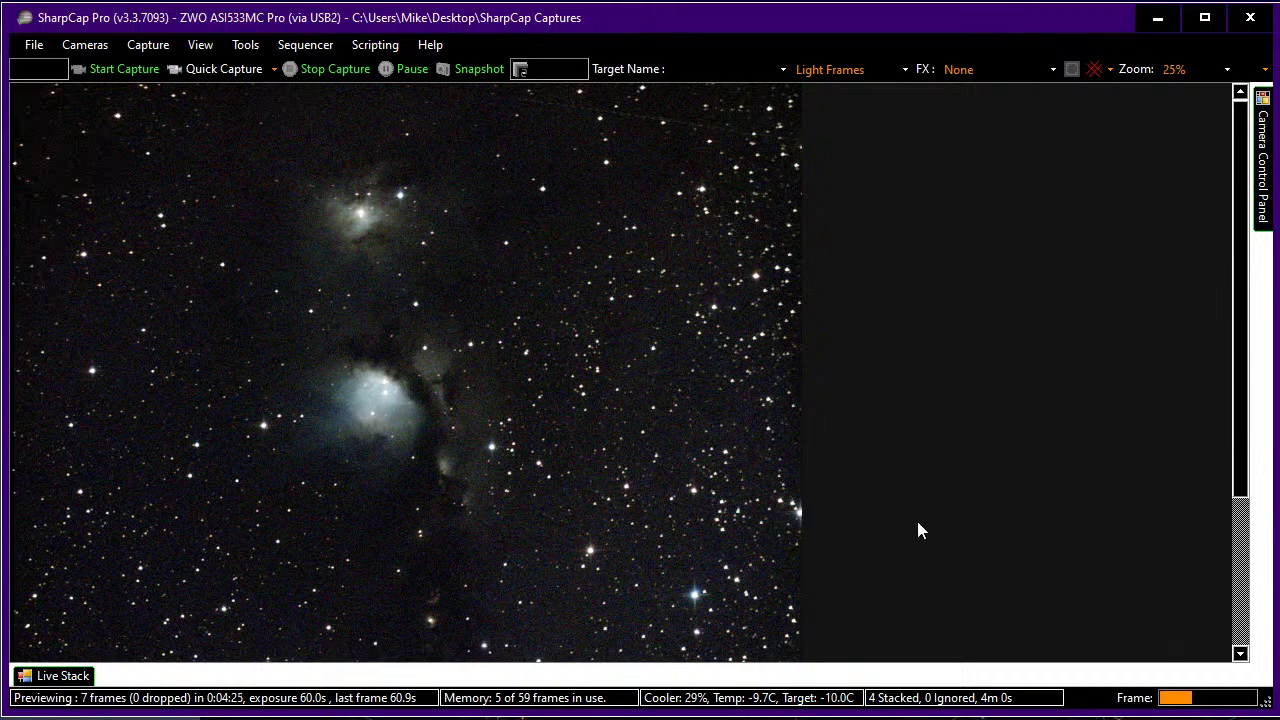
- Display the M78 live stack full screen and enlarge it slightly to examine the nebula
{"action": "key", "text": "F11"}
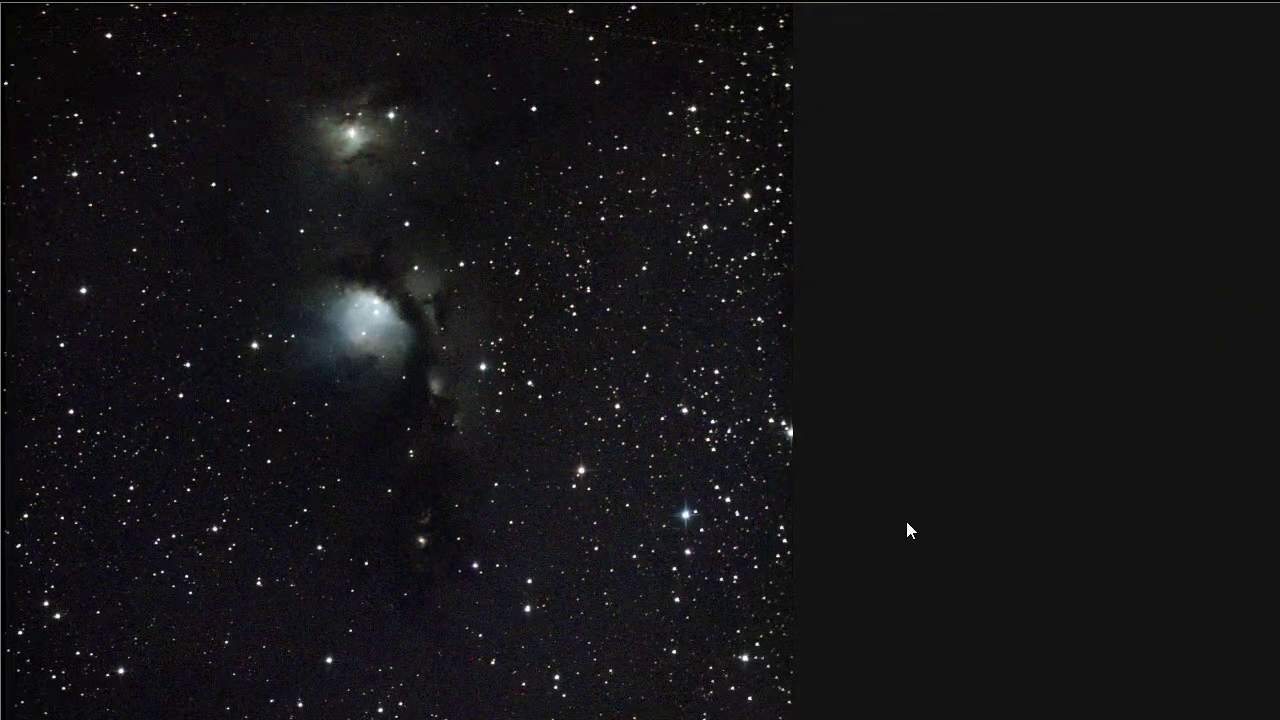
{"action": "scroll", "coordinate": [906, 521], "scroll_direction": "up", "scroll_amount": 2}
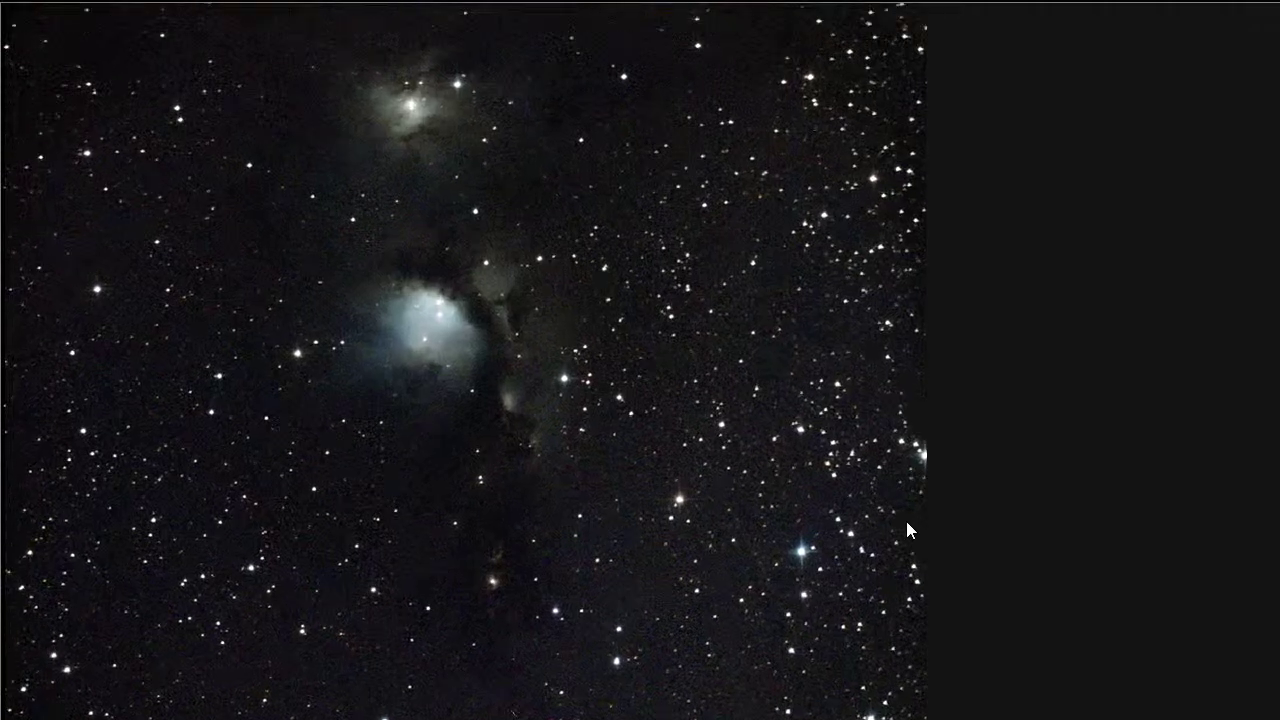